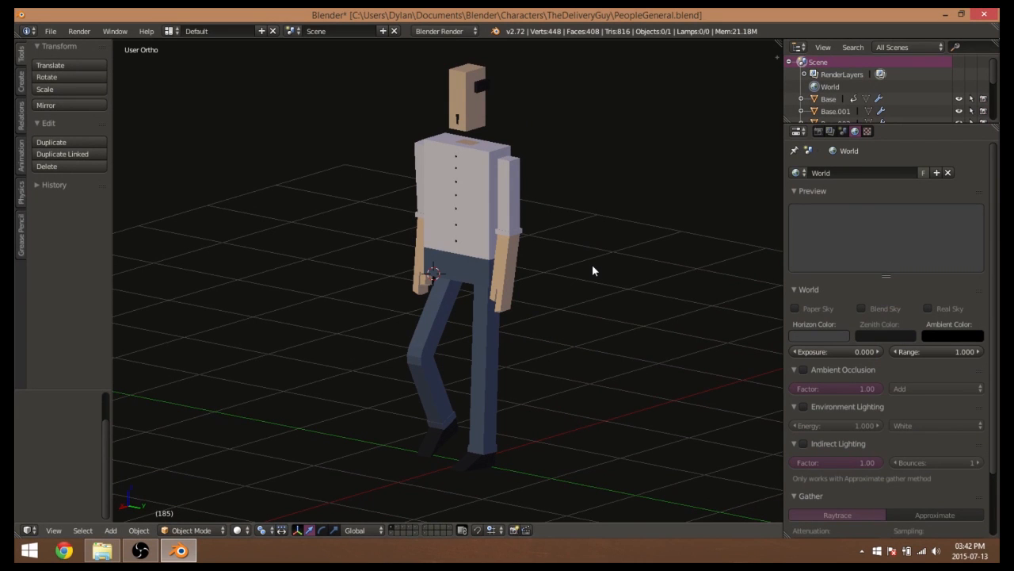
Split a strip off the lower part of the 3D viewport and turn it into a Timeline
{"action": "left_click_drag", "start_coordinate": [16, 536], "coordinate": [17, 477]}
{"action": "left_click", "coordinate": [28, 531]}
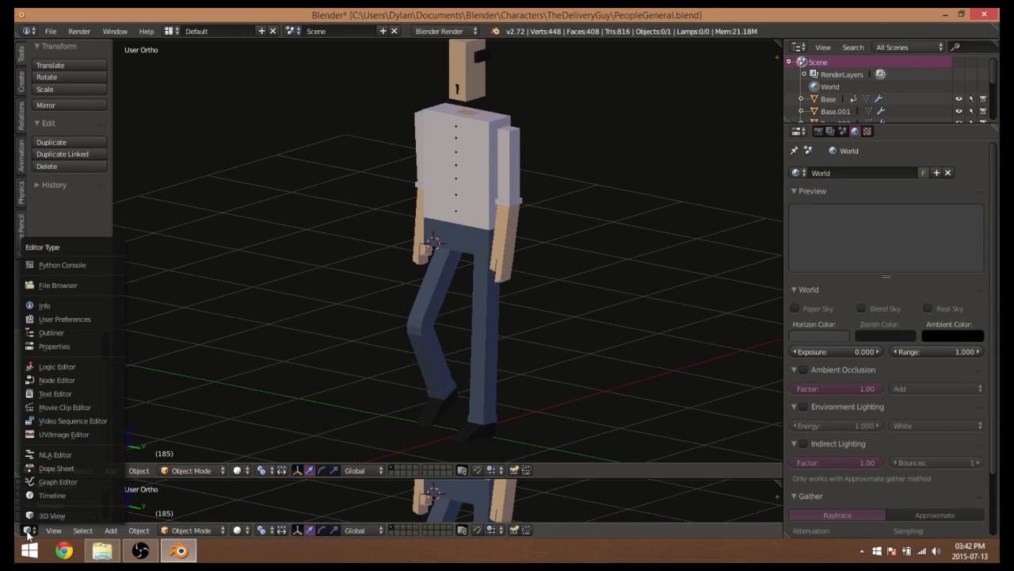
{"action": "left_click", "coordinate": [46, 494]}
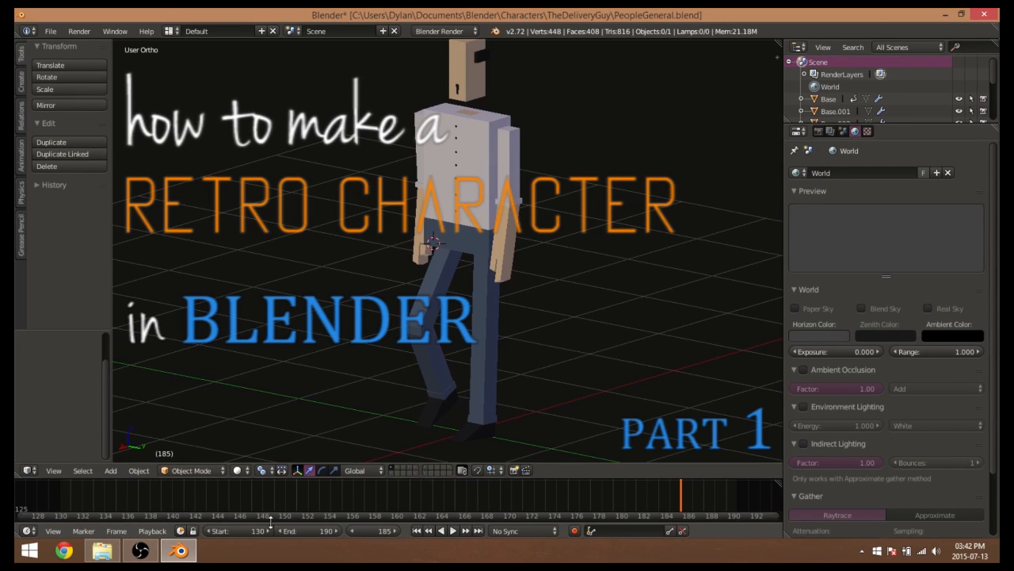
Play the walk animation, select the walking character and examine its walk cycle from all sides
{"action": "scroll", "coordinate": [515, 355], "scroll_direction": "down", "scroll_amount": 2}
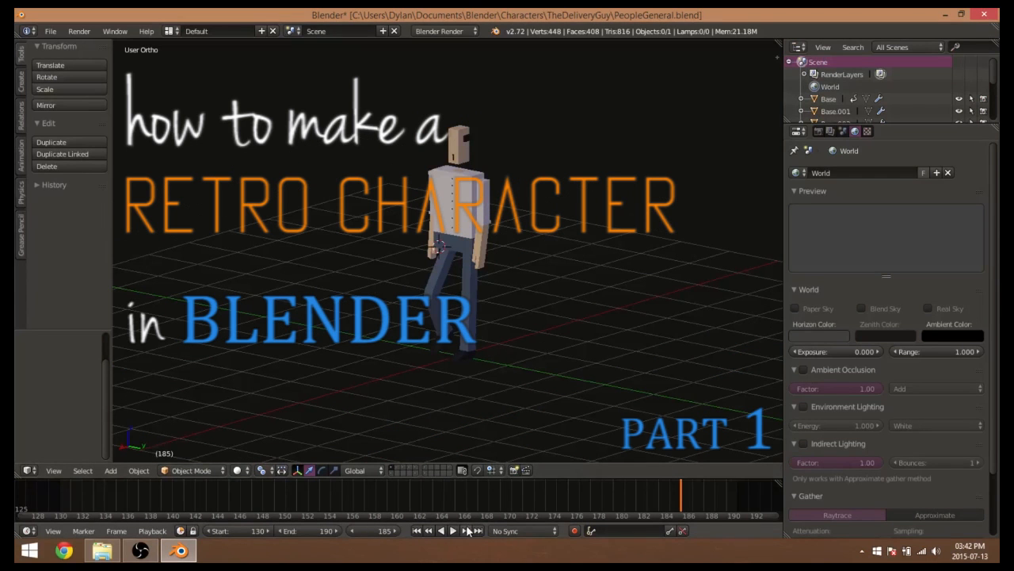
{"action": "scroll", "coordinate": [431, 362], "scroll_direction": "up", "scroll_amount": 4}
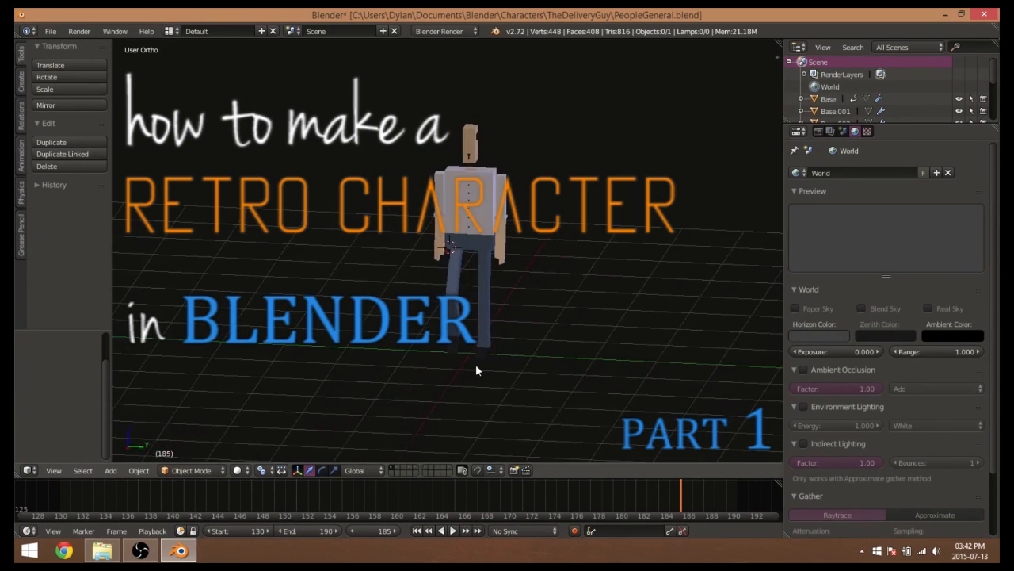
{"action": "middle_click_drag", "start_coordinate": [461, 385], "coordinate": [455, 370]}
{"action": "scroll", "coordinate": [455, 368], "scroll_direction": "down", "scroll_amount": 2}
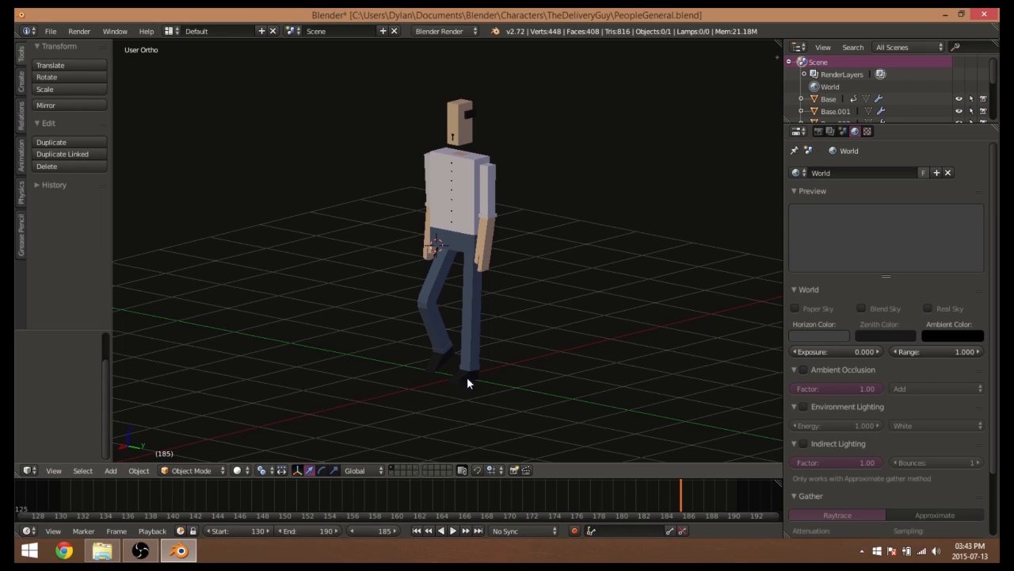
{"action": "left_click", "coordinate": [453, 530]}
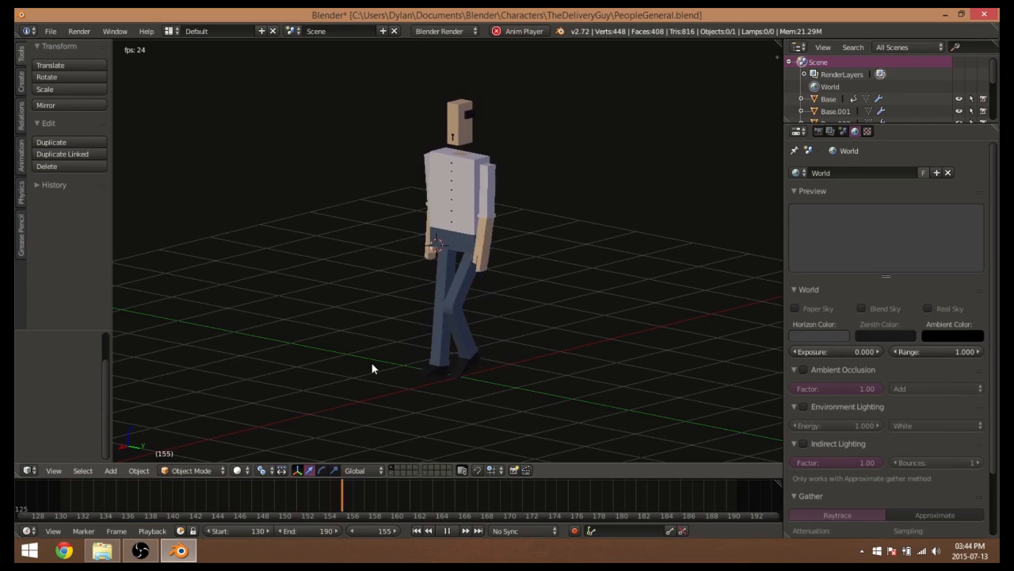
{"action": "key", "text": "KP_4"}
{"action": "key", "text": "KP_4"}
{"action": "key", "text": "KP_4"}
{"action": "key", "text": "KP_4"}
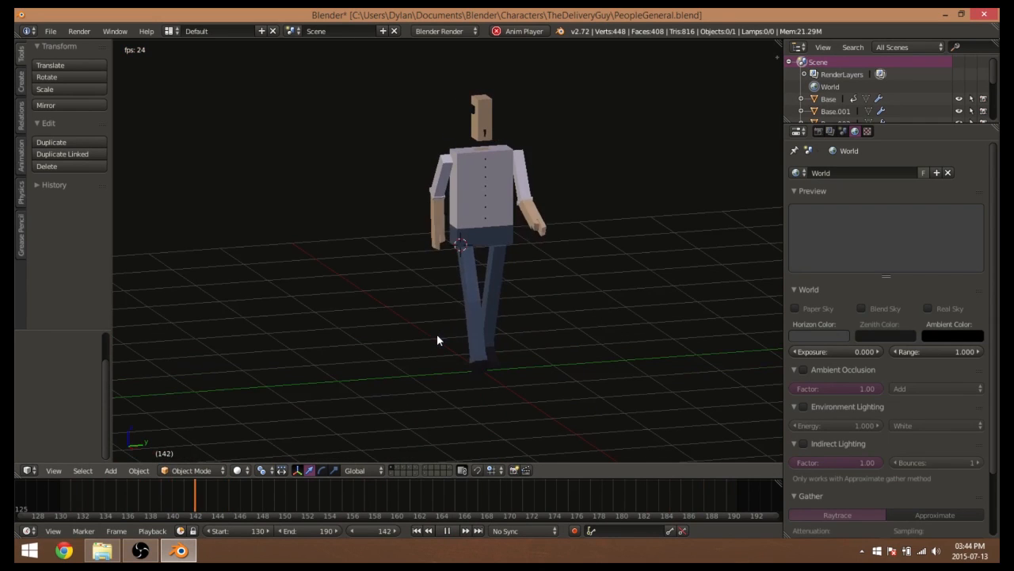
{"action": "right_click", "coordinate": [497, 179]}
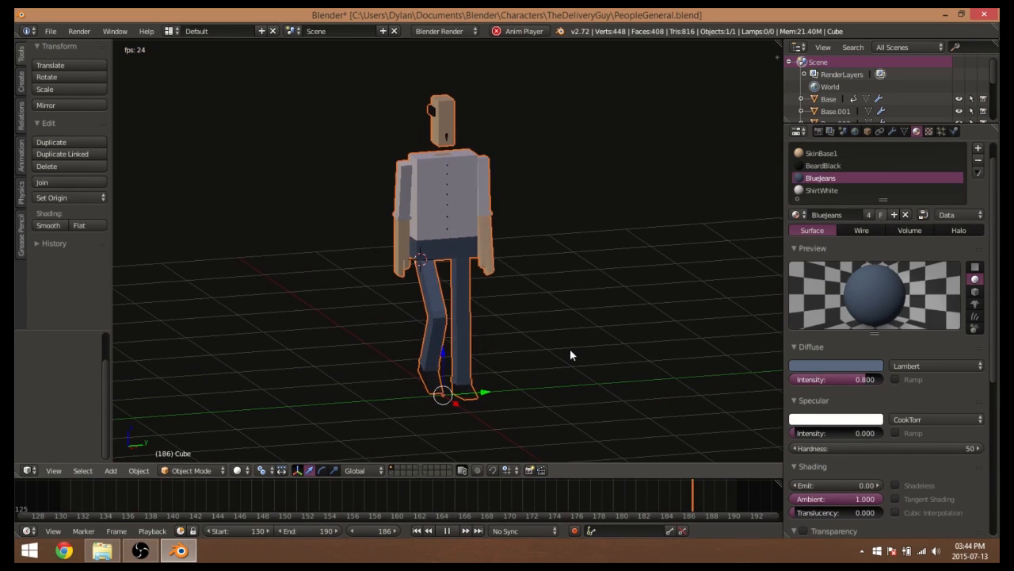
{"action": "key", "text": "KP_4"}
{"action": "key", "text": "KP_4"}
{"action": "key", "text": "KP_4"}
{"action": "key", "text": "KP_4"}
{"action": "key", "text": "KP_4"}
{"action": "key", "text": "KP_4"}
{"action": "key", "text": "KP_4"}
{"action": "key", "text": "KP_4"}
{"action": "key", "text": "KP_4"}
{"action": "key", "text": "KP_4"}
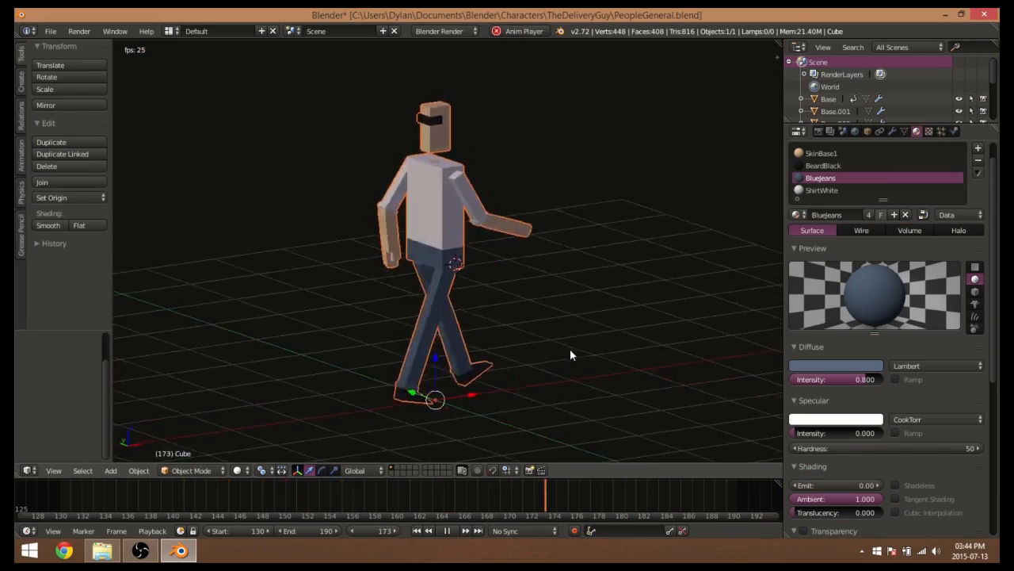
{"action": "key", "text": "KP_4"}
{"action": "key", "text": "KP_4"}
{"action": "key", "text": "KP_4"}
{"action": "key", "text": "KP_4"}
{"action": "key", "text": "KP_4"}
{"action": "key", "text": "KP_4"}
{"action": "key", "text": "KP_4"}
{"action": "key", "text": "KP_4"}
{"action": "key", "text": "KP_4"}
{"action": "key", "text": "KP_4"}
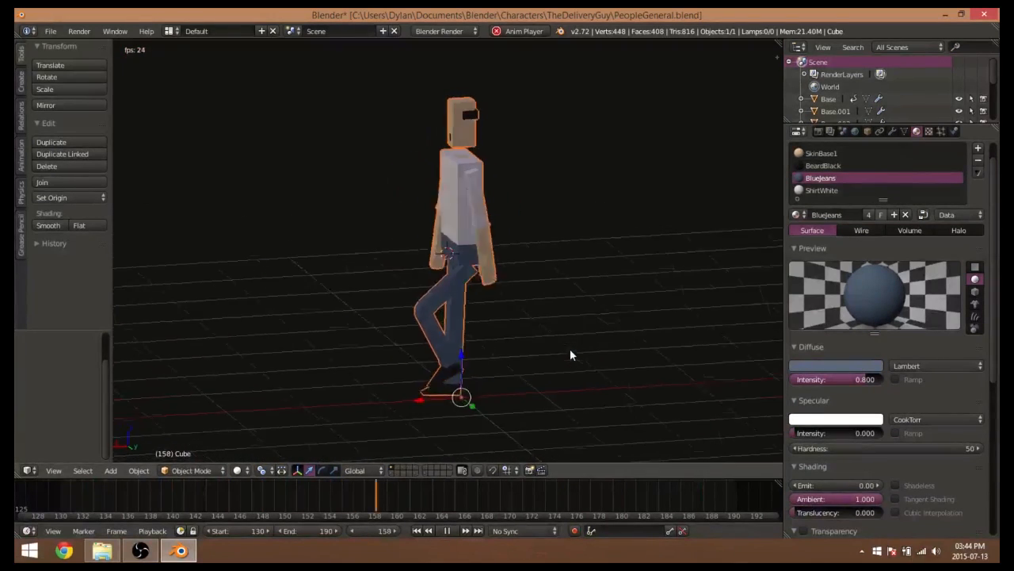
{"action": "key", "text": "KP_4"}
{"action": "key", "text": "KP_4"}
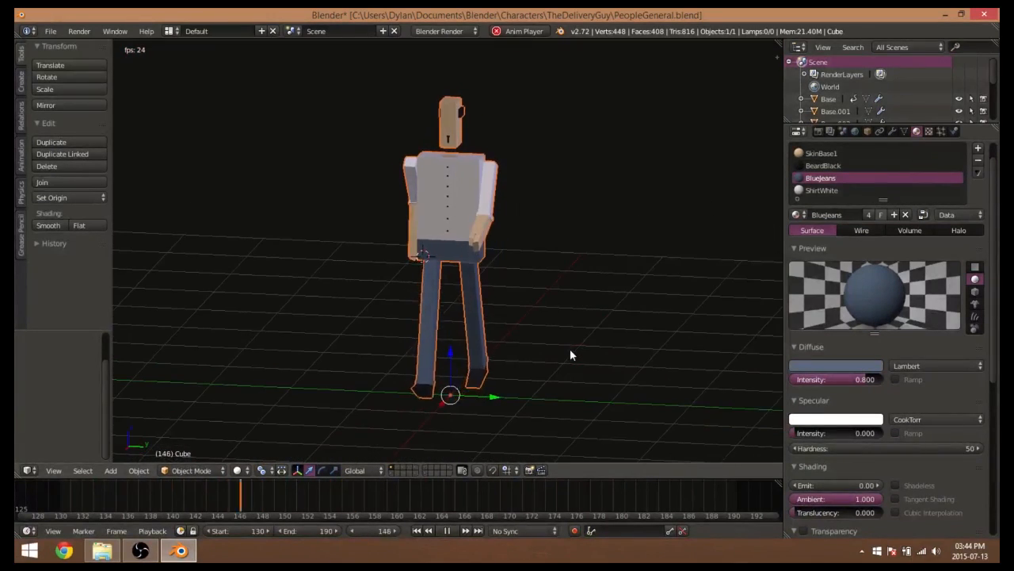
{"action": "key", "text": "KP_6"}
{"action": "key", "text": "KP_6"}
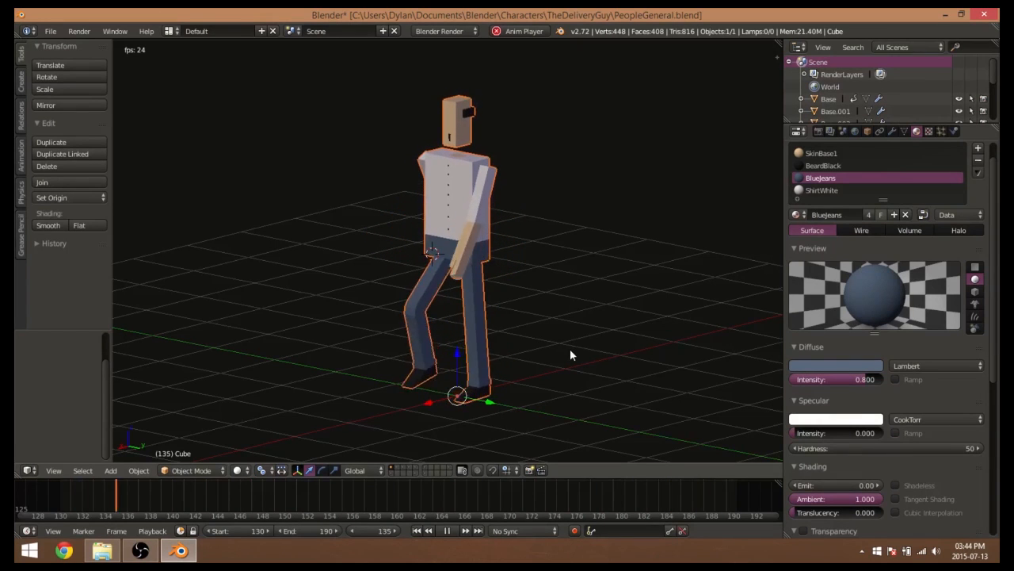
Examine the walking character from every side once more and stop the playback facing its front
{"action": "key", "text": "KP_4"}
{"action": "key", "text": "KP_4"}
{"action": "key", "text": "KP_4"}
{"action": "key", "text": "KP_4"}
{"action": "key", "text": "KP_4"}
{"action": "key", "text": "KP_4"}
{"action": "key", "text": "KP_4"}
{"action": "key", "text": "KP_4"}
{"action": "key", "text": "KP_4"}
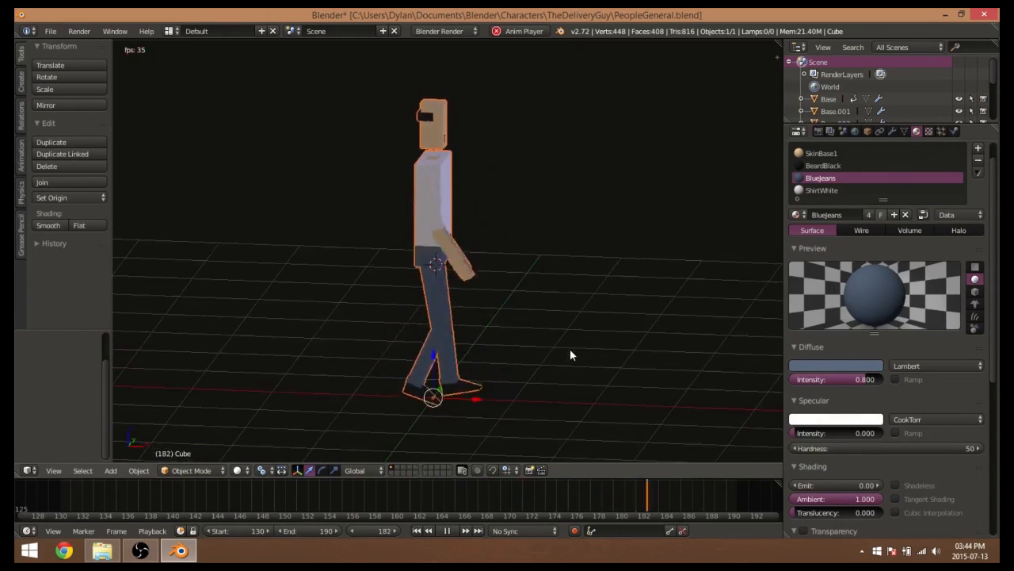
{"action": "key", "text": "KP_4"}
{"action": "key", "text": "KP_4"}
{"action": "key", "text": "KP_4"}
{"action": "key", "text": "KP_4"}
{"action": "key", "text": "KP_4"}
{"action": "key", "text": "KP_4"}
{"action": "key", "text": "KP_4"}
{"action": "key", "text": "KP_4"}
{"action": "key", "text": "KP_4"}
{"action": "key", "text": "KP_4"}
{"action": "key", "text": "KP_4"}
{"action": "key", "text": "KP_4"}
{"action": "key", "text": "KP_4"}
{"action": "key", "text": "KP_4"}
{"action": "key", "text": "KP_4"}
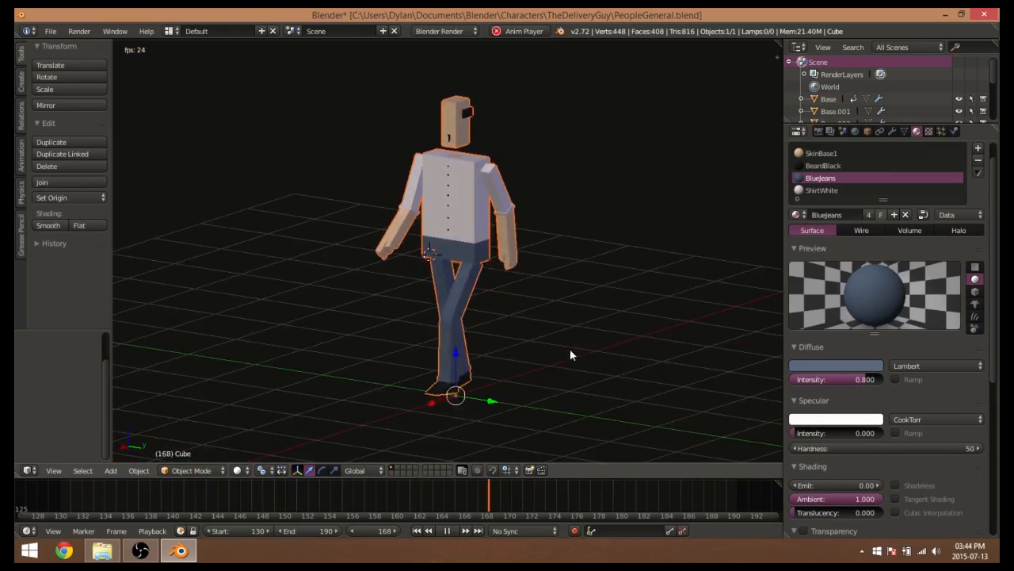
{"action": "key", "text": "KP_3"}
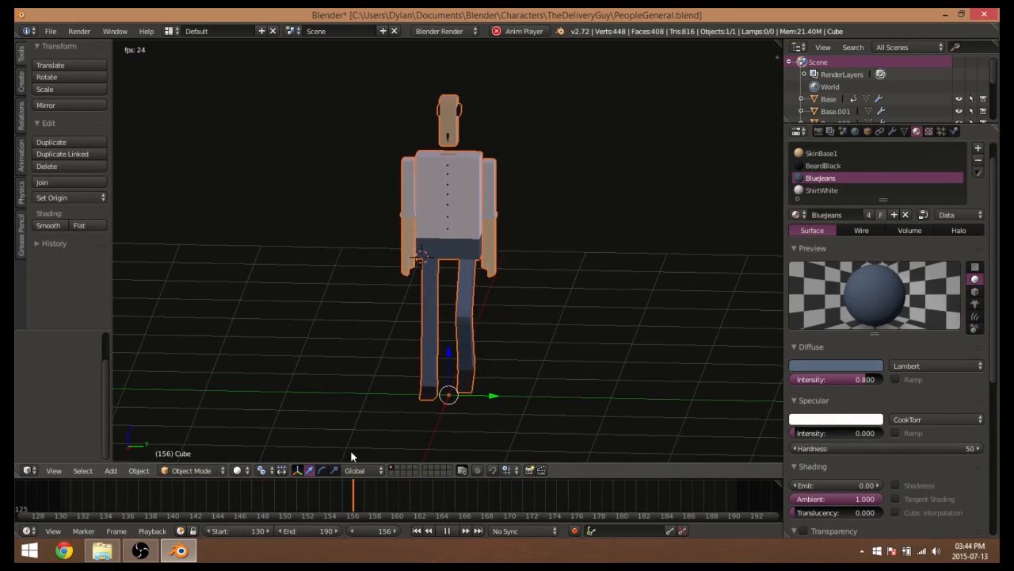
{"action": "left_click", "coordinate": [446, 530]}
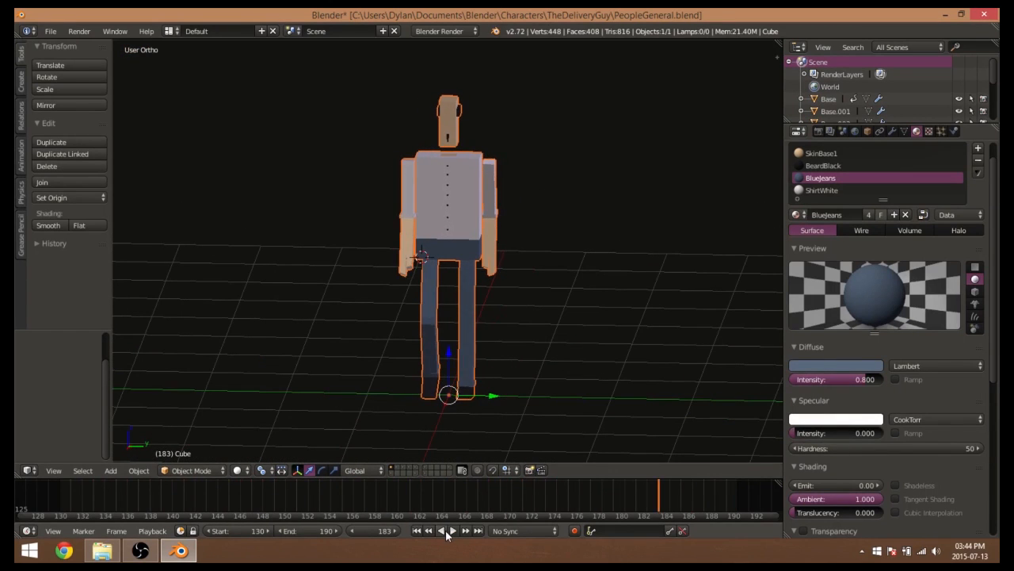
Show layer 2 and examine the character in the light blue shirt from close up and different angles
{"action": "left_click", "coordinate": [397, 467]}
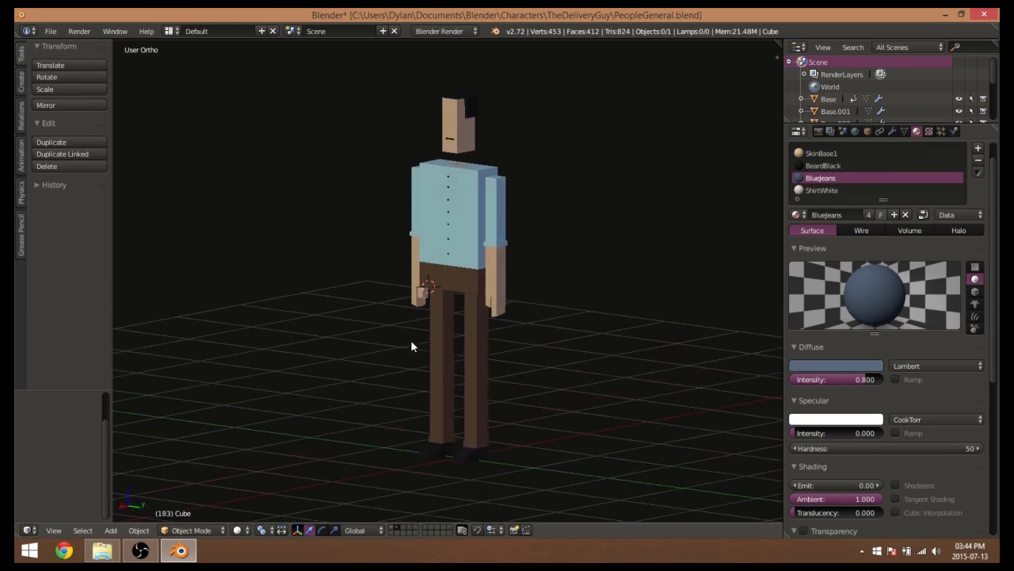
{"action": "scroll", "coordinate": [410, 341], "scroll_direction": "up", "scroll_amount": 3}
{"action": "middle_click_drag", "start_coordinate": [421, 328], "coordinate": [459, 243], "text": "shift"}
{"action": "middle_click_drag", "start_coordinate": [466, 295], "coordinate": [412, 307], "text": "shift"}
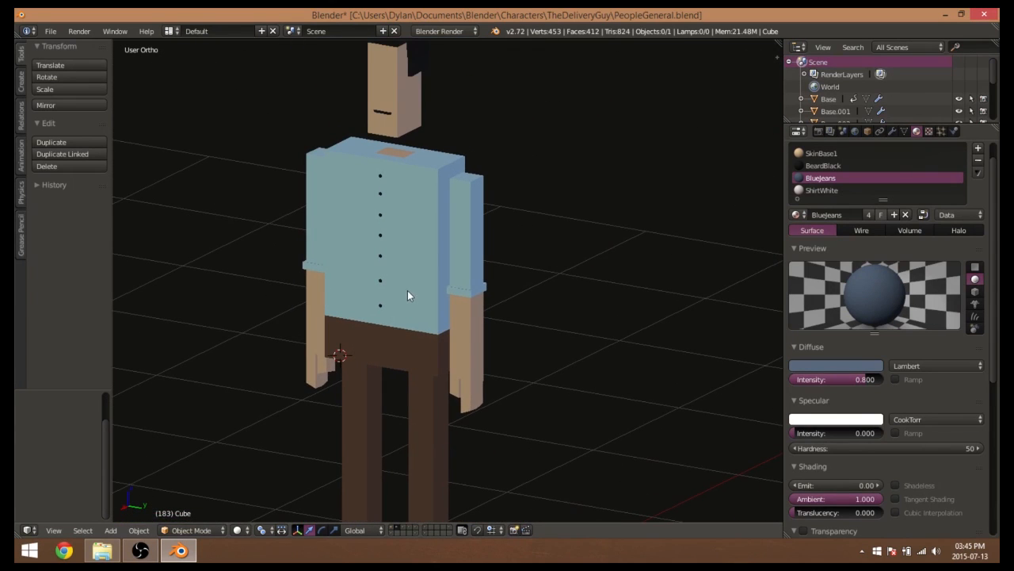
{"action": "middle_click_drag", "start_coordinate": [378, 151], "coordinate": [378, 204], "text": "shift"}
{"action": "middle_click_drag", "start_coordinate": [375, 160], "coordinate": [353, 396]}
{"action": "middle_click_drag", "start_coordinate": [353, 396], "coordinate": [353, 299], "text": "shift"}
{"action": "middle_click_drag", "start_coordinate": [346, 357], "coordinate": [426, 310], "text": "shift"}
{"action": "scroll", "coordinate": [355, 263], "scroll_direction": "down", "scroll_amount": 4}
{"action": "scroll", "coordinate": [508, 295], "scroll_direction": "up", "scroll_amount": 4}
{"action": "middle_click_drag", "start_coordinate": [508, 295], "coordinate": [439, 305]}
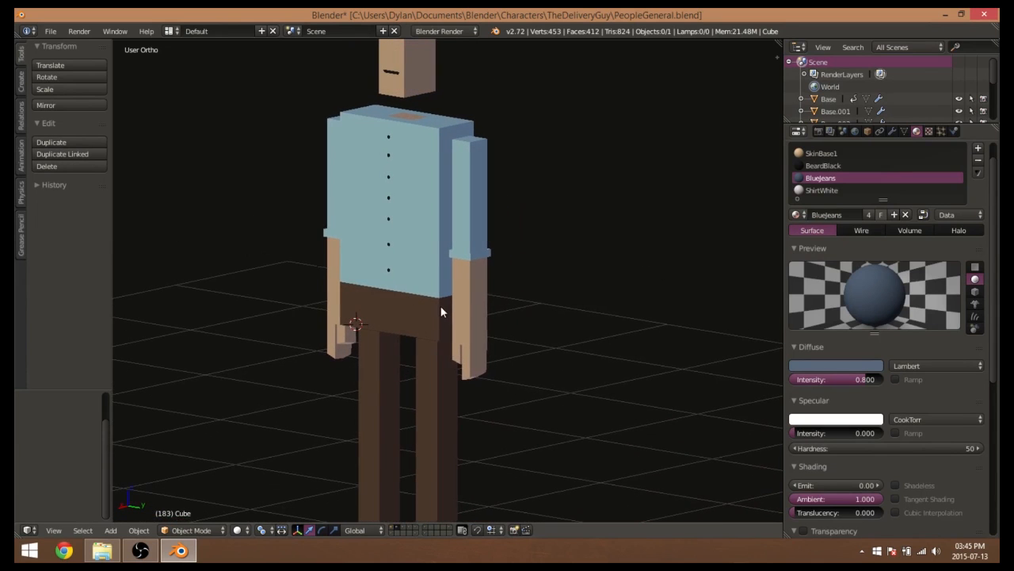
Show layer 3 and examine the whole figure of the character in the red top
{"action": "left_click", "coordinate": [403, 530]}
{"action": "scroll", "coordinate": [387, 367], "scroll_direction": "down", "scroll_amount": 5}
{"action": "mouse_move", "coordinate": [412, 363]}
{"action": "middle_mouse_down"}
{"action": "mouse_move", "coordinate": [397, 381]}
{"action": "mouse_move", "coordinate": [404, 380]}
{"action": "middle_mouse_up"}
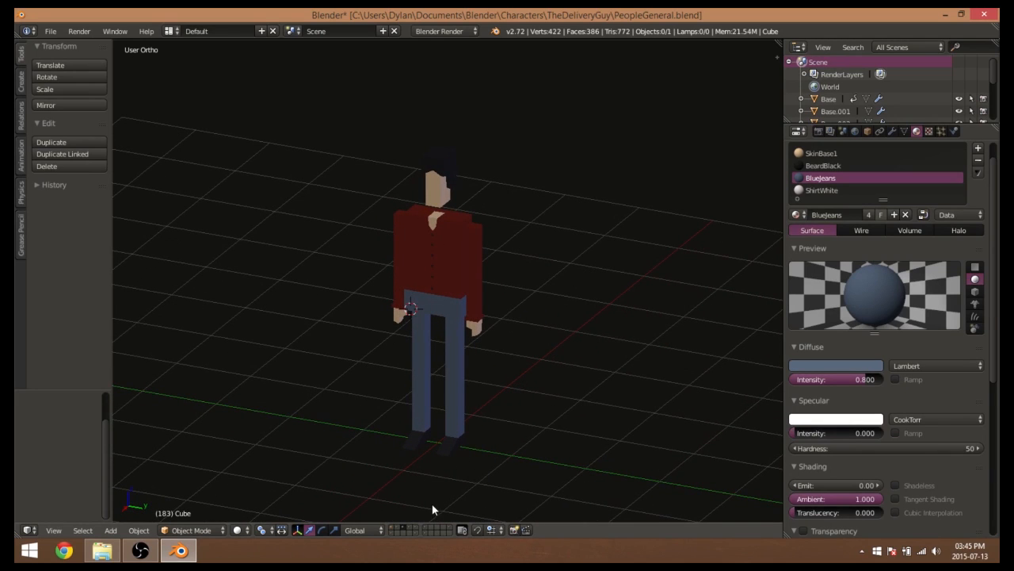
{"action": "mouse_move", "coordinate": [435, 287]}
{"action": "middle_mouse_down"}
{"action": "mouse_move", "coordinate": [499, 255]}
{"action": "mouse_move", "coordinate": [445, 288]}
{"action": "middle_mouse_up"}
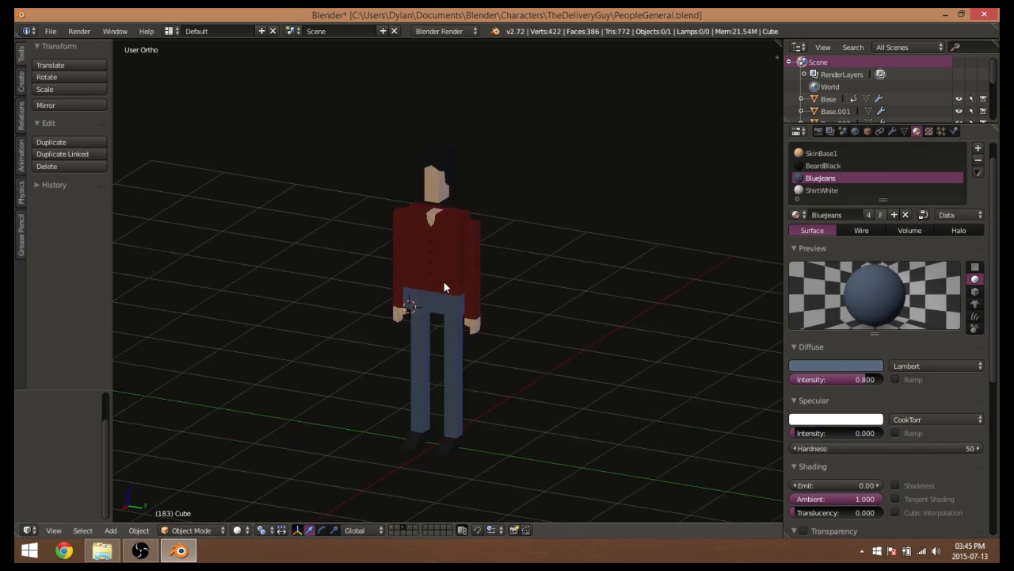
Show layer 4 and examine the head and torso of the character with glasses and brown shirt
{"action": "left_click", "coordinate": [410, 528]}
{"action": "middle_click_drag", "start_coordinate": [441, 394], "coordinate": [476, 365]}
{"action": "scroll", "coordinate": [476, 366], "scroll_direction": "up", "scroll_amount": 2}
{"action": "scroll", "coordinate": [475, 365], "scroll_direction": "up", "scroll_amount": 1}
{"action": "middle_click_drag", "start_coordinate": [440, 215], "coordinate": [447, 285], "text": "shift"}
{"action": "scroll", "coordinate": [430, 242], "scroll_direction": "up", "scroll_amount": 3}
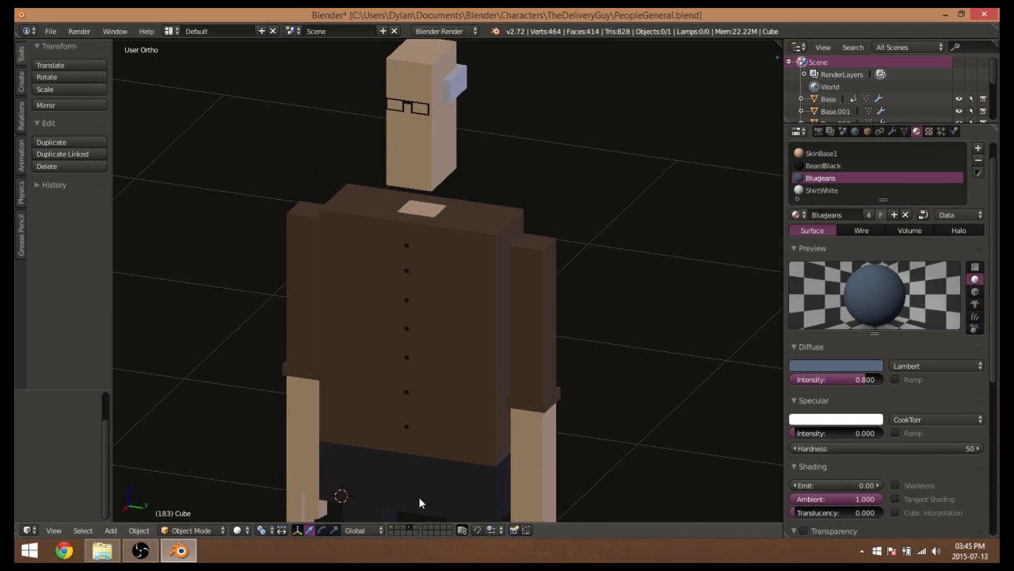
Show layer 5 and examine the dark-haired character in the purple top
{"action": "left_click", "coordinate": [414, 527]}
{"action": "scroll", "coordinate": [420, 355], "scroll_direction": "down", "scroll_amount": 4}
{"action": "middle_click_drag", "start_coordinate": [424, 369], "coordinate": [478, 287], "text": "shift"}
{"action": "scroll", "coordinate": [478, 286], "scroll_direction": "up", "scroll_amount": 2}
{"action": "scroll", "coordinate": [483, 285], "scroll_direction": "up", "scroll_amount": 2}
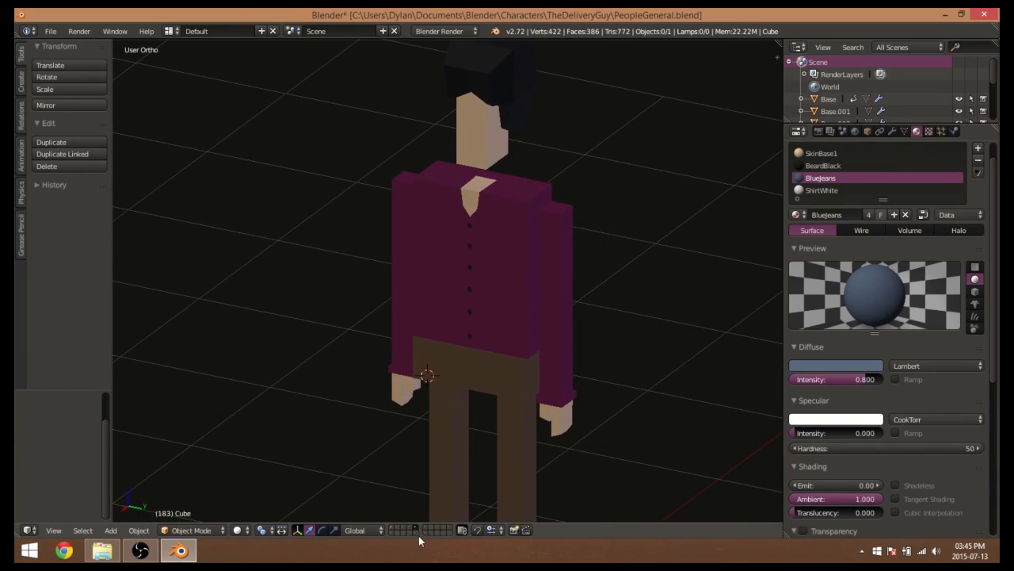
Show layer 11 and examine the police officer character at full height
{"action": "left_click", "coordinate": [390, 532]}
{"action": "scroll", "coordinate": [429, 427], "scroll_direction": "down", "scroll_amount": 4}
{"action": "middle_click_drag", "start_coordinate": [437, 425], "coordinate": [410, 405], "text": "shift"}
{"action": "scroll", "coordinate": [411, 405], "scroll_direction": "up", "scroll_amount": 2}
{"action": "middle_click_drag", "start_coordinate": [454, 446], "coordinate": [476, 394]}
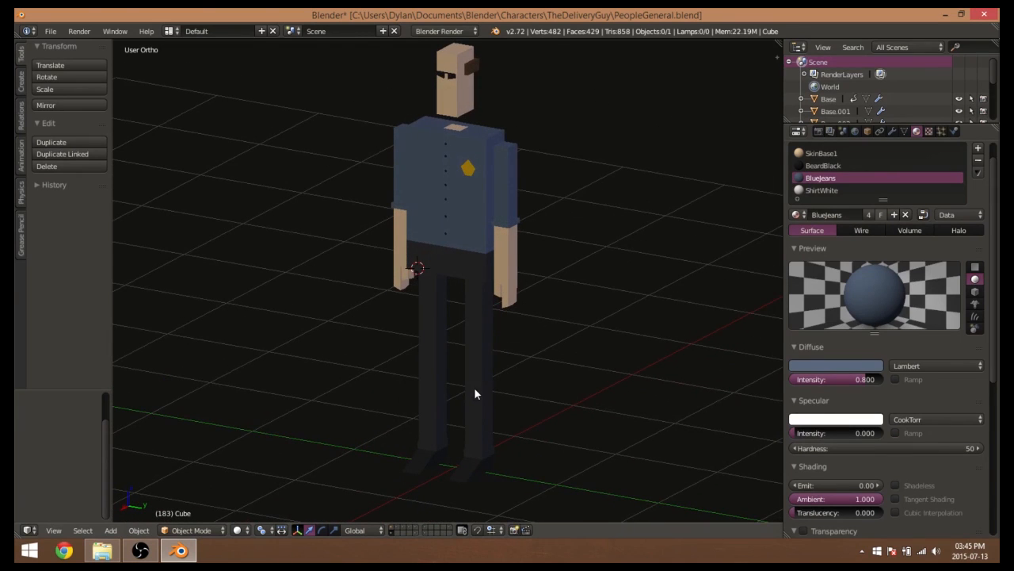
Show layer 6 and examine the stick armature of the character from the side
{"action": "left_click", "coordinate": [424, 526]}
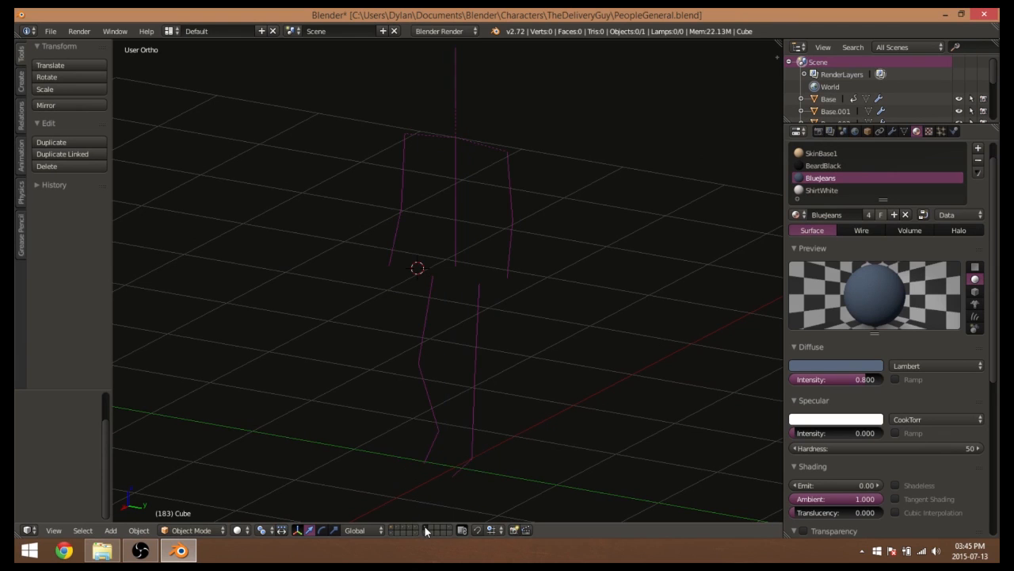
{"action": "left_click", "coordinate": [424, 533]}
{"action": "left_click", "coordinate": [425, 526]}
{"action": "middle_click_drag", "start_coordinate": [563, 366], "coordinate": [504, 342]}
{"action": "scroll", "coordinate": [513, 328], "scroll_direction": "up", "scroll_amount": 4}
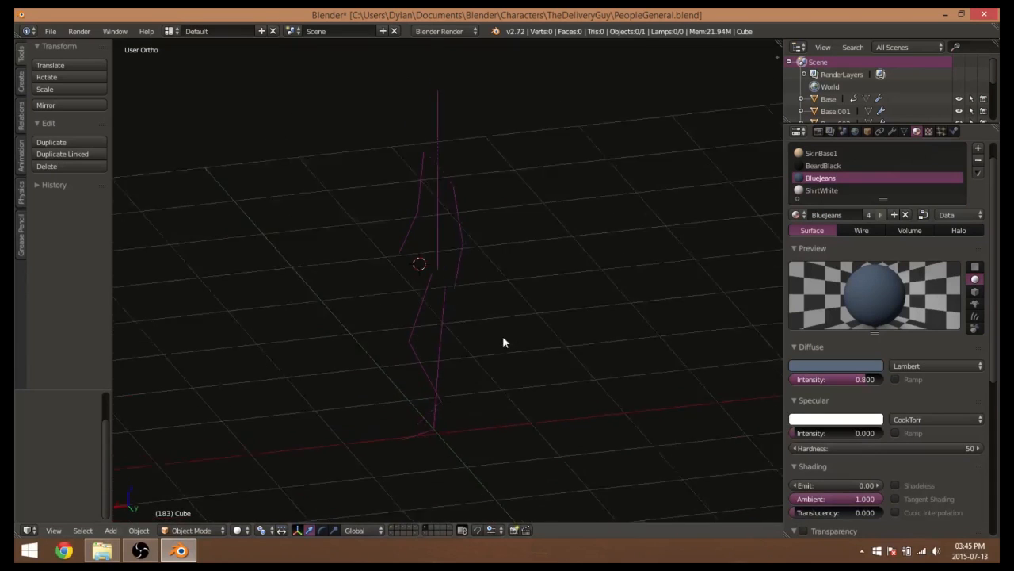
On layer 16, move the police officer about 0.626 along Y and place the 3D cursor on the grid beside him
{"action": "left_click", "coordinate": [426, 531]}
{"action": "middle_click_drag", "start_coordinate": [372, 337], "coordinate": [343, 226]}
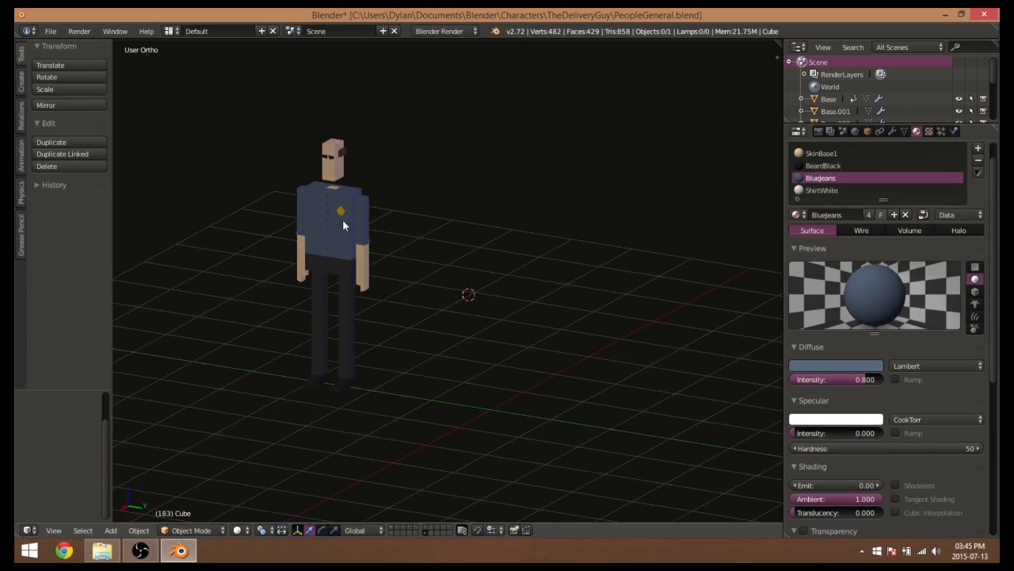
{"action": "right_click", "coordinate": [316, 273]}
{"action": "left_click_drag", "start_coordinate": [367, 390], "coordinate": [402, 399]}
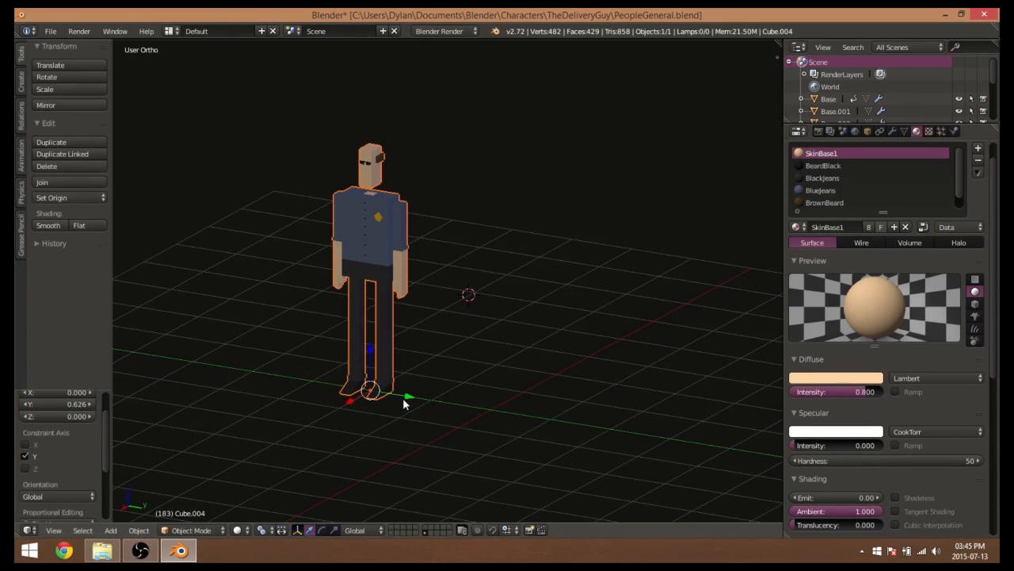
{"action": "left_click", "coordinate": [491, 410]}
Add a cube mesh and set its X, Y and Z location to 0
{"action": "left_click", "coordinate": [109, 530]}
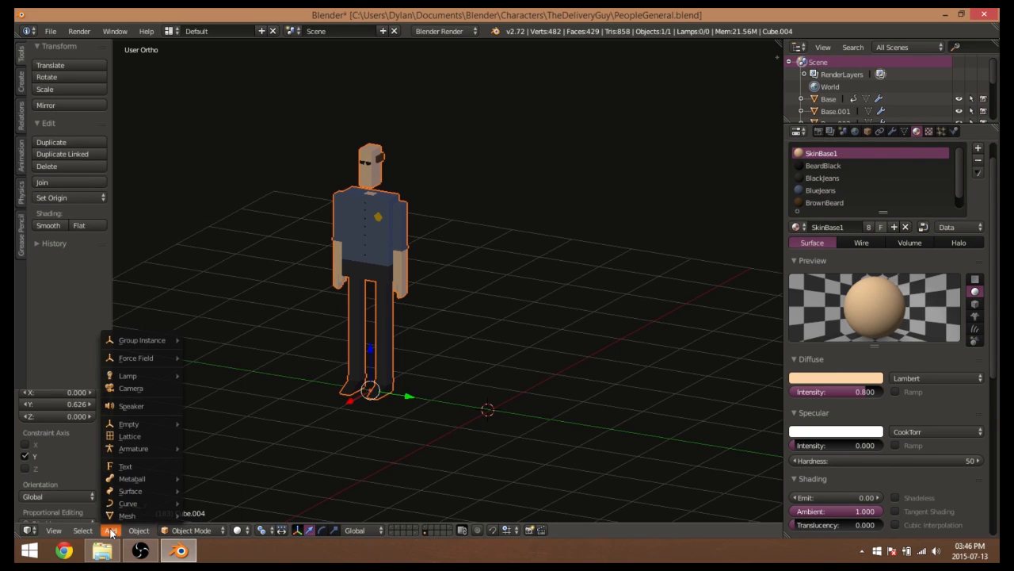
{"action": "mouse_move", "coordinate": [131, 515]}
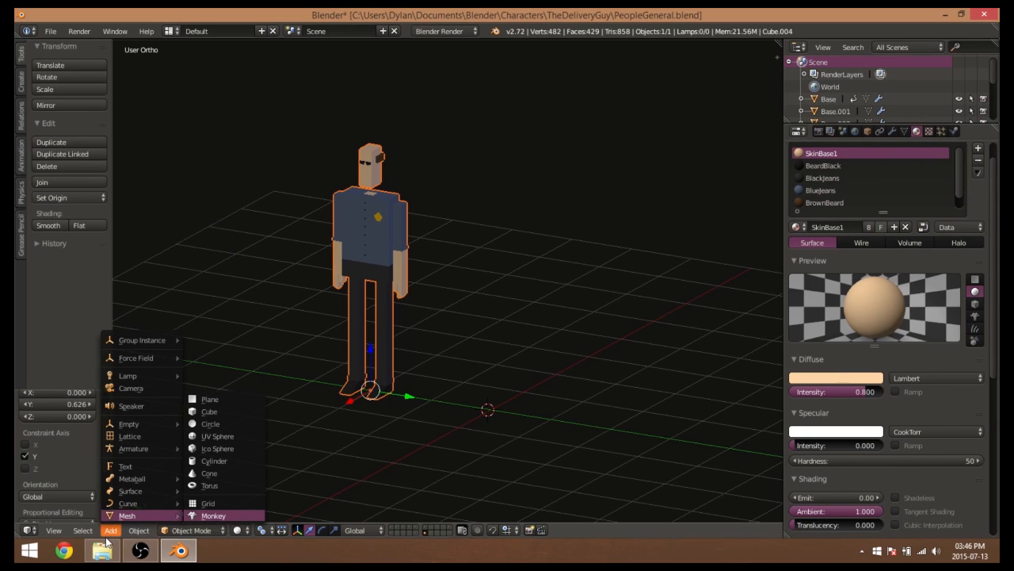
{"action": "left_click", "coordinate": [221, 411]}
{"action": "left_click", "coordinate": [70, 435]}
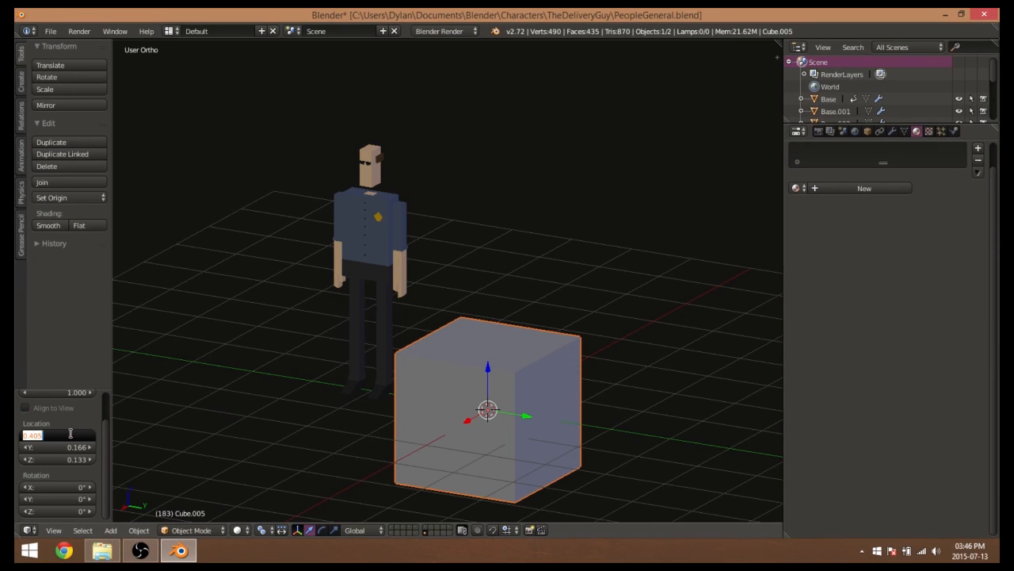
{"action": "type", "text": "0"}
{"action": "key", "text": "Tab"}
{"action": "type", "text": "0"}
{"action": "key", "text": "Tab"}
{"action": "type", "text": "0"}
{"action": "key", "text": "Return"}
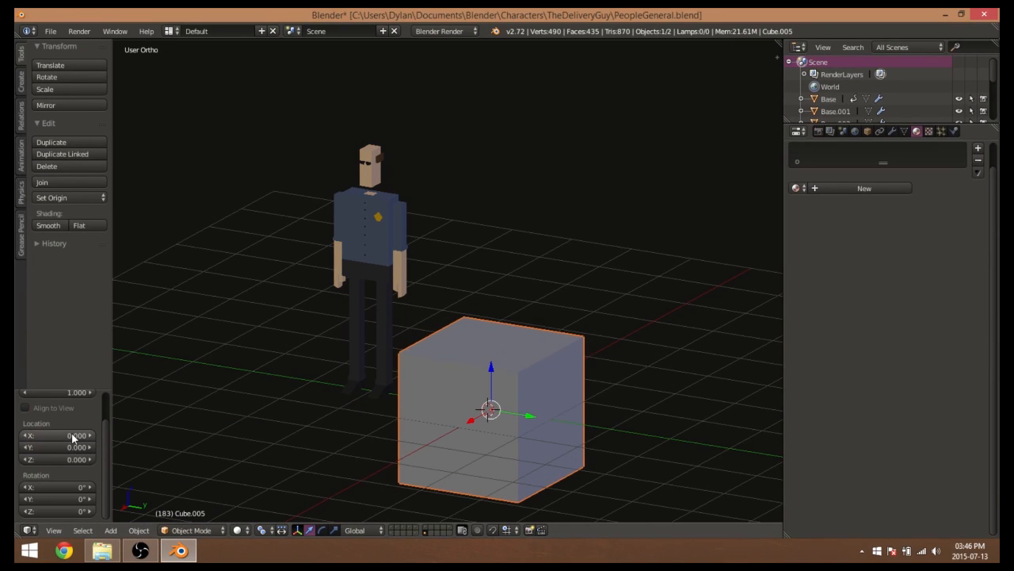
In Edit Mode, raise the cube's whole geometry about 2.3 units along Z
{"action": "middle_click_drag", "start_coordinate": [473, 424], "coordinate": [495, 419]}
{"action": "key", "text": "Tab"}
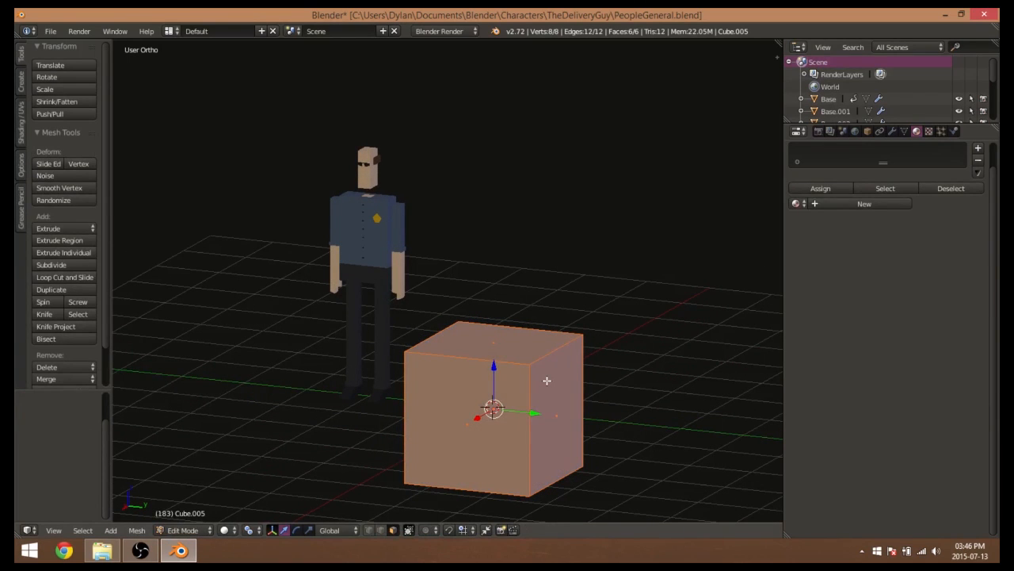
{"action": "key", "text": "g"}
{"action": "key", "text": "z"}
{"action": "left_click", "coordinate": [484, 216]}
In the orthographic right view, raise the cube's geometry about 0.03 along Z and scale it to about 0.636 along Y
{"action": "key", "text": "KP_3"}
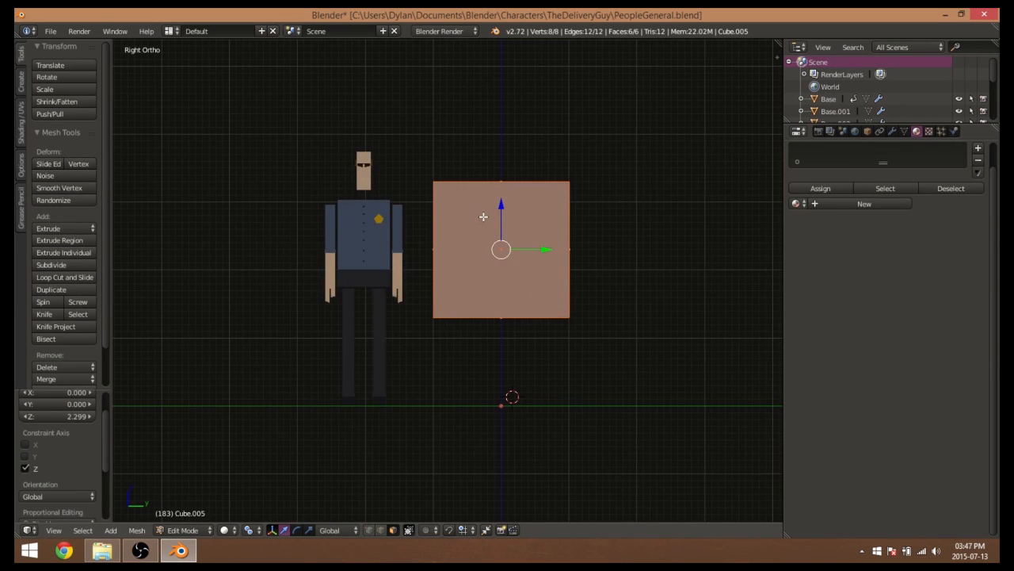
{"action": "middle_click_drag", "start_coordinate": [424, 253], "coordinate": [382, 285], "text": "shift"}
{"action": "scroll", "coordinate": [383, 294], "scroll_direction": "up", "scroll_amount": 3}
{"action": "middle_click_drag", "start_coordinate": [364, 336], "coordinate": [380, 297], "text": "shift"}
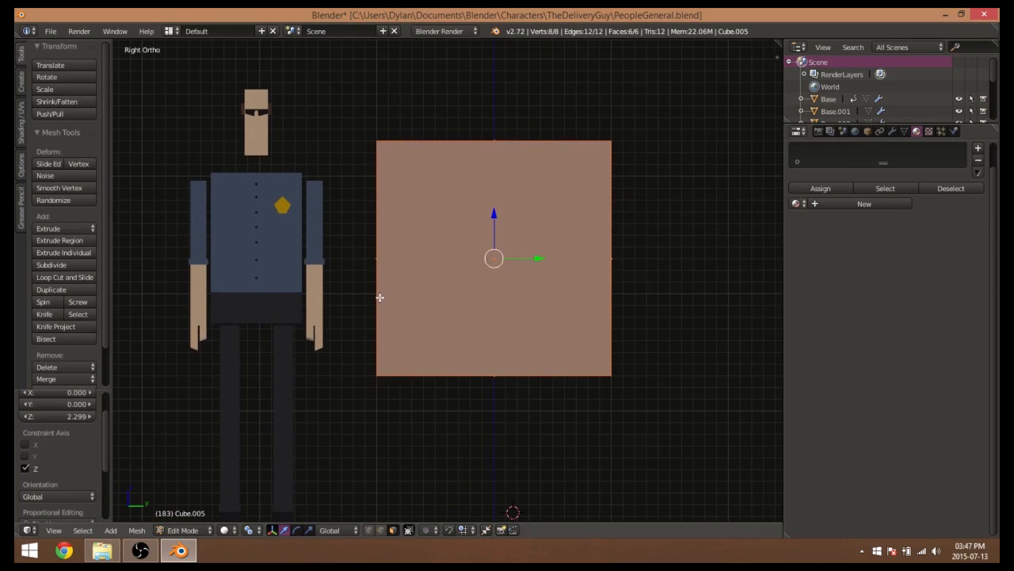
{"action": "key", "text": "KP_5"}
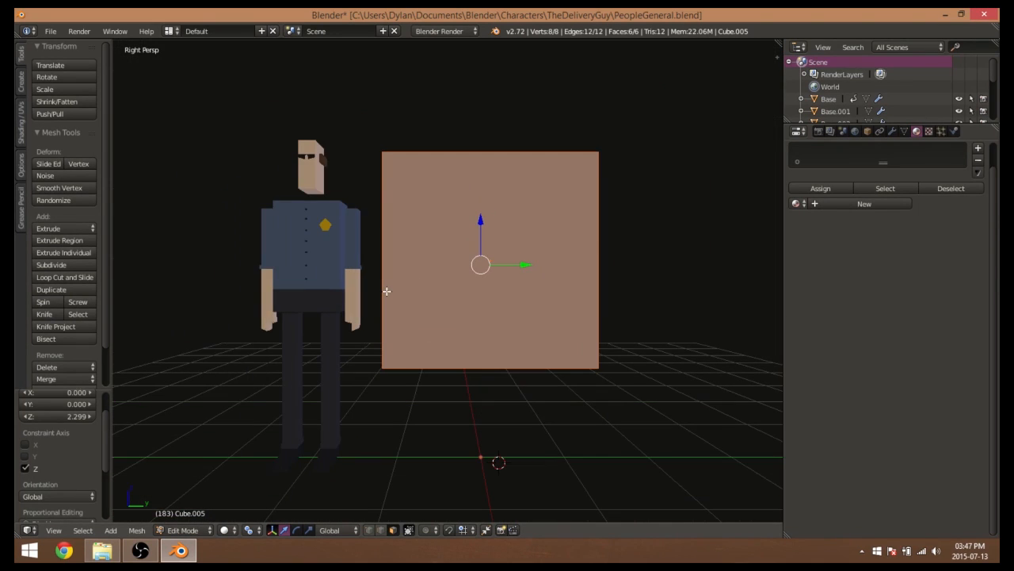
{"action": "key", "text": "KP_5"}
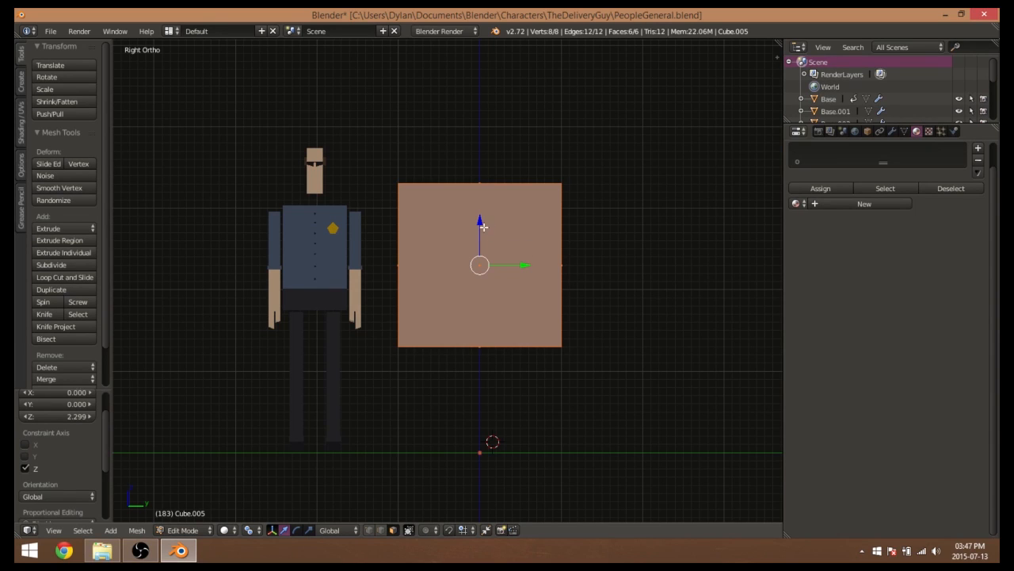
{"action": "mouse_move", "coordinate": [481, 224]}
{"action": "left_mouse_down"}
{"action": "mouse_move", "coordinate": [484, 211]}
{"action": "mouse_move", "coordinate": [485, 224]}
{"action": "left_mouse_up"}
{"action": "key", "text": "s"}
{"action": "key", "text": "y"}
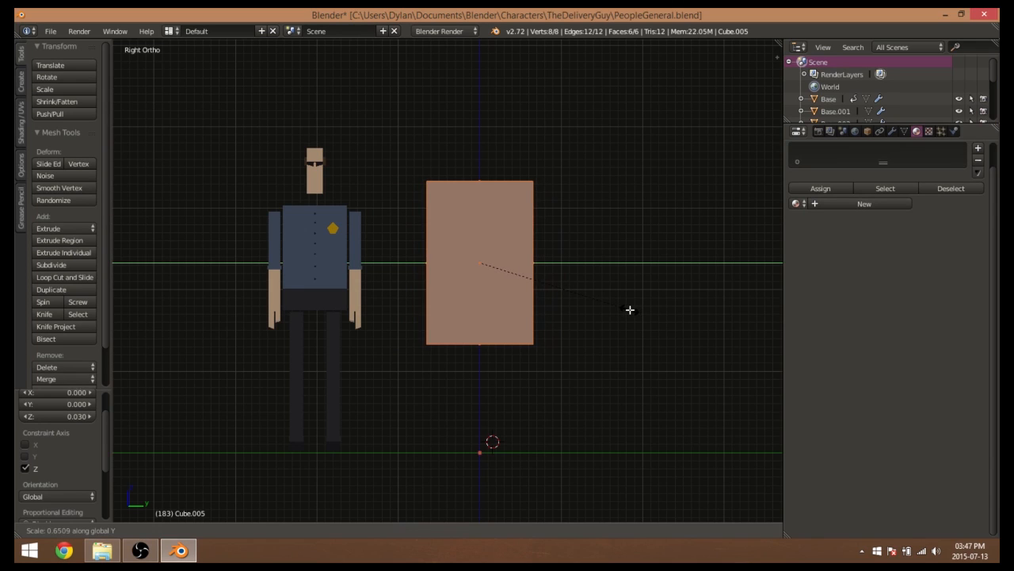
{"action": "left_click", "coordinate": [626, 309]}
Scale the block down along Z to roughly the officer's torso height and raise it about 0.038 along Z
{"action": "key", "text": "s"}
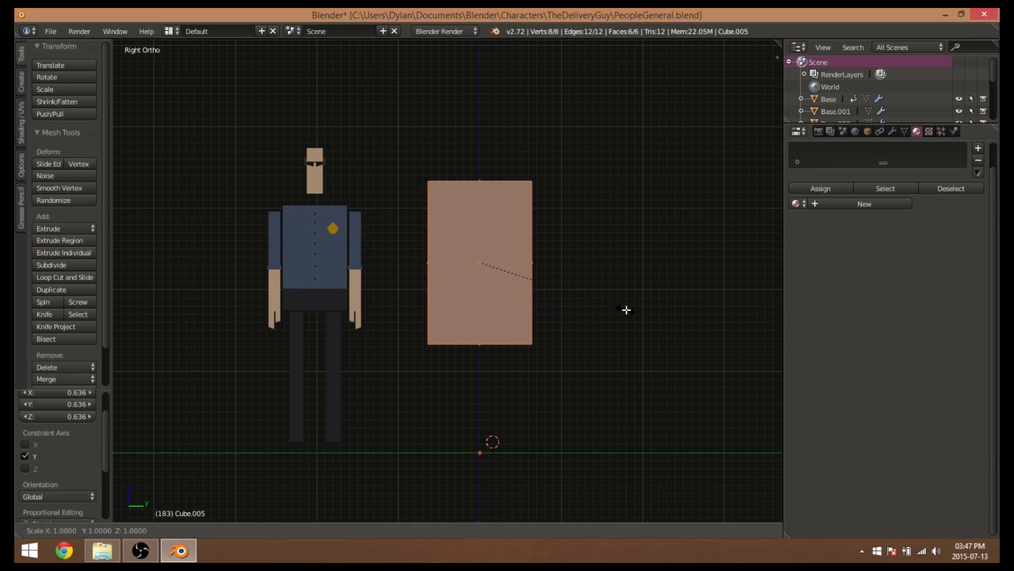
{"action": "key", "text": "z"}
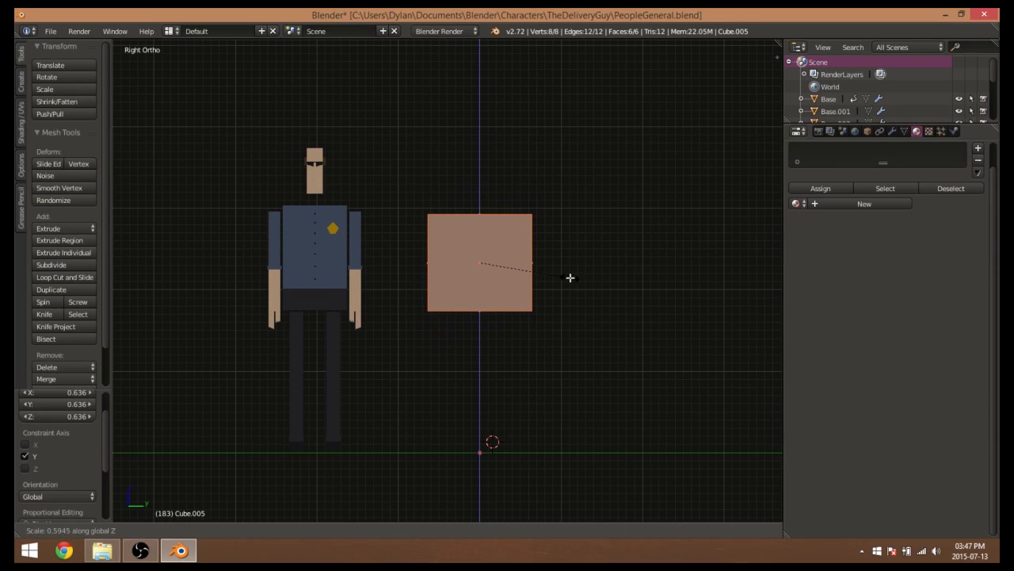
{"action": "left_click", "coordinate": [577, 281]}
{"action": "left_click_drag", "start_coordinate": [479, 223], "coordinate": [480, 221]}
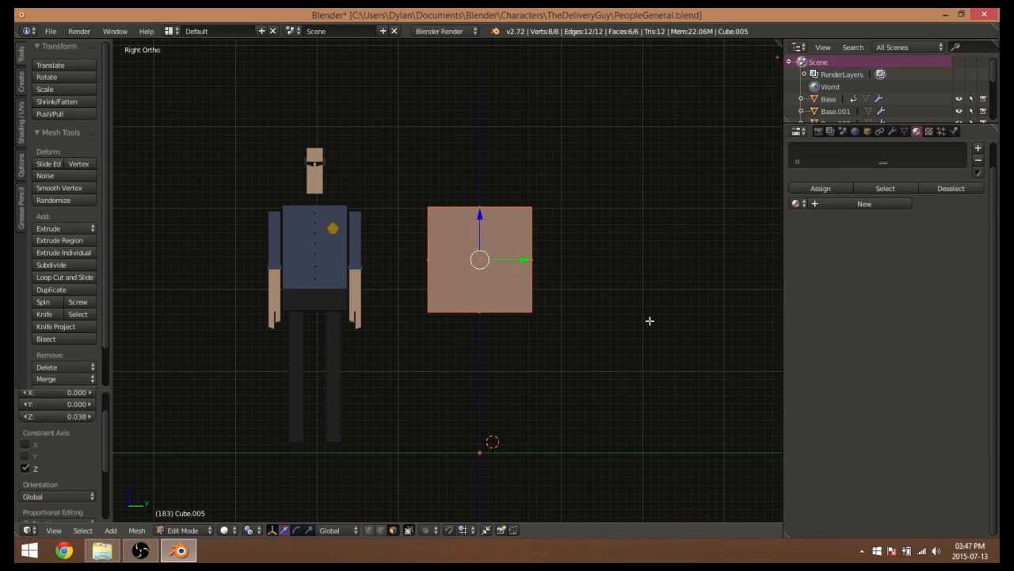
Narrow the block further by scaling it about 0.759 along Y
{"action": "key", "text": "s"}
{"action": "key", "text": "y"}
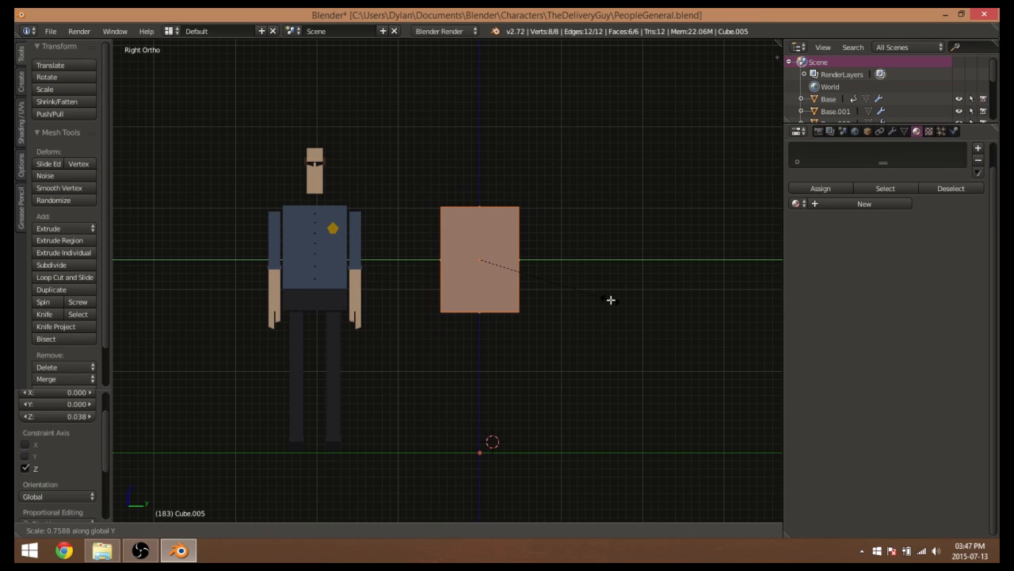
{"action": "left_click", "coordinate": [610, 299]}
From the front, scale the block to about 0.155 along X to match the officer's torso depth and raise it about 0.023
{"action": "key", "text": "KP_1"}
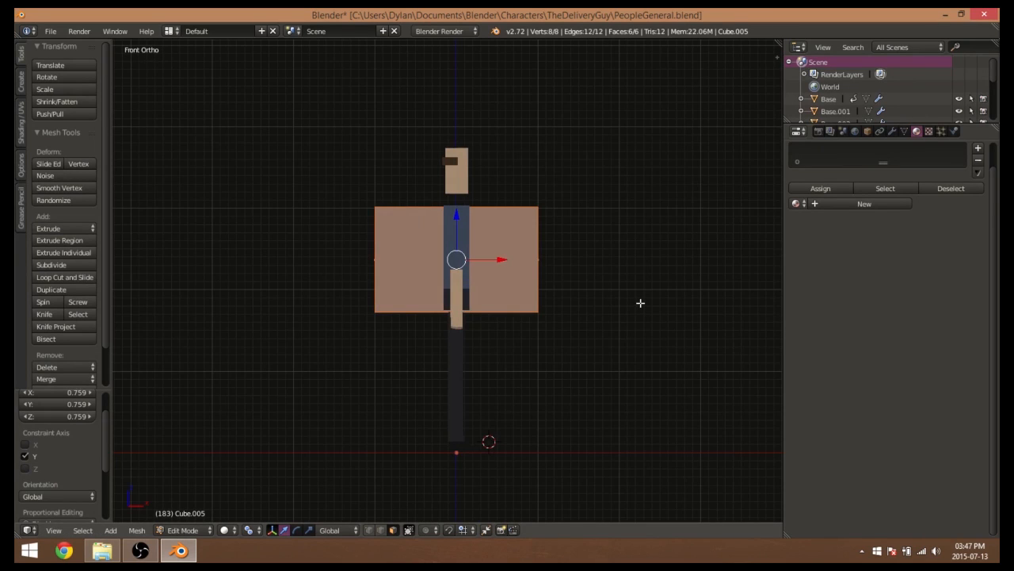
{"action": "key", "text": "s"}
{"action": "key", "text": "x"}
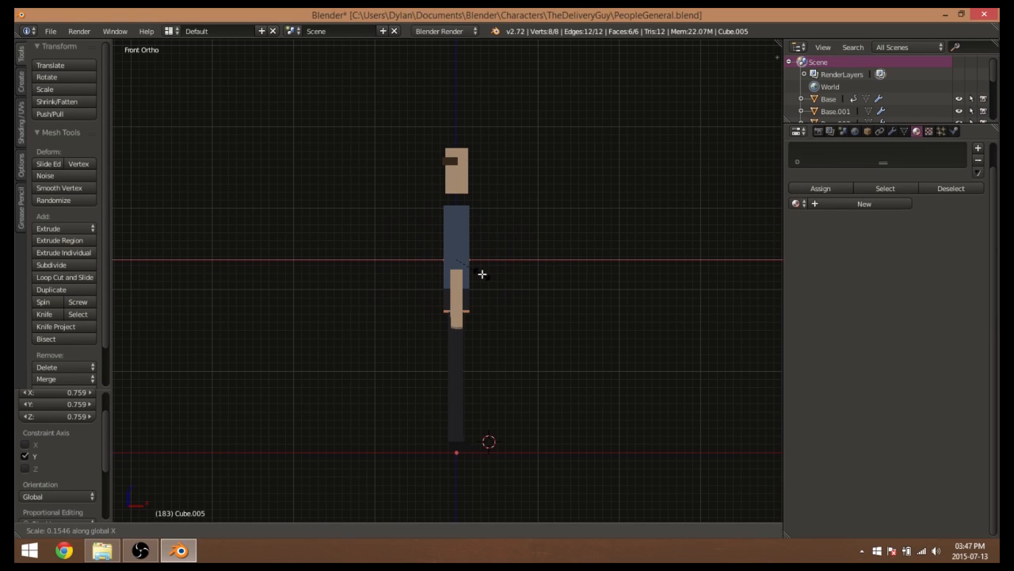
{"action": "left_click", "coordinate": [482, 274]}
{"action": "left_click_drag", "start_coordinate": [454, 218], "coordinate": [455, 214]}
{"action": "key", "text": "KP_3"}
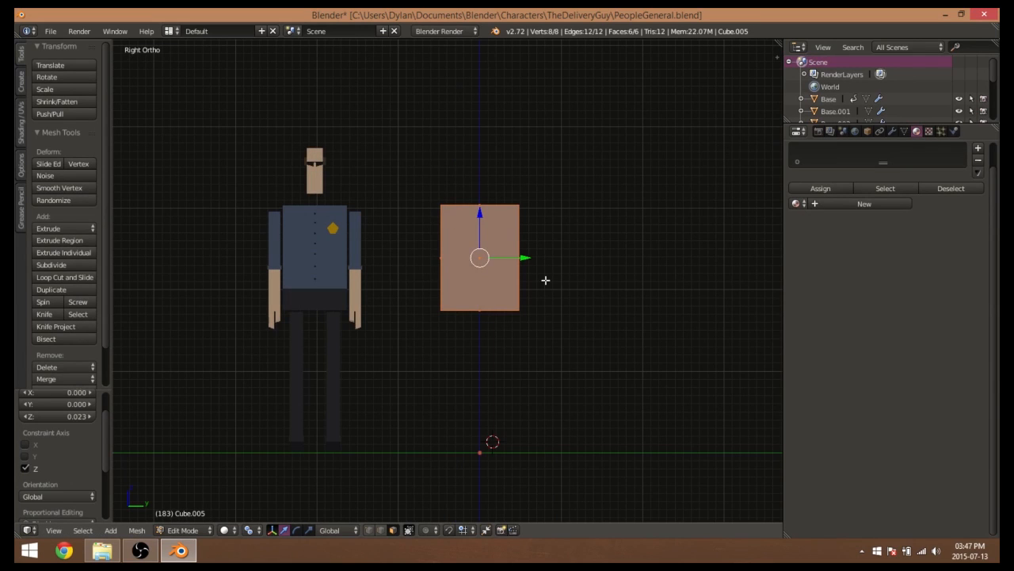
Add a single centred loop cut running vertically down the middle of the torso block, with slide factor 0
{"action": "key", "text": "Tab"}
{"action": "middle_click_drag", "start_coordinate": [571, 335], "coordinate": [532, 283], "text": "shift"}
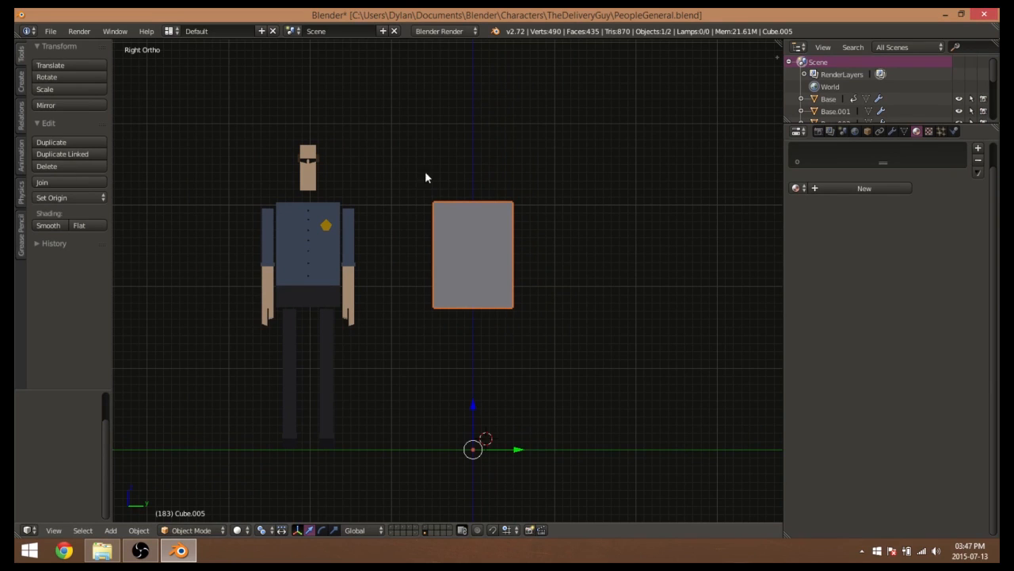
{"action": "key", "text": "Tab"}
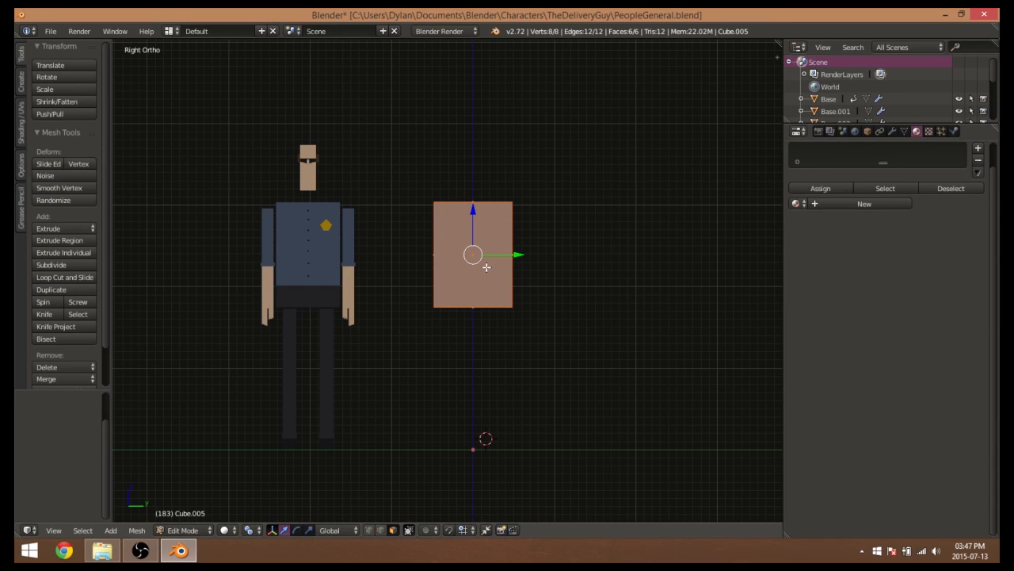
{"action": "scroll", "coordinate": [486, 267], "scroll_direction": "up", "scroll_amount": 3}
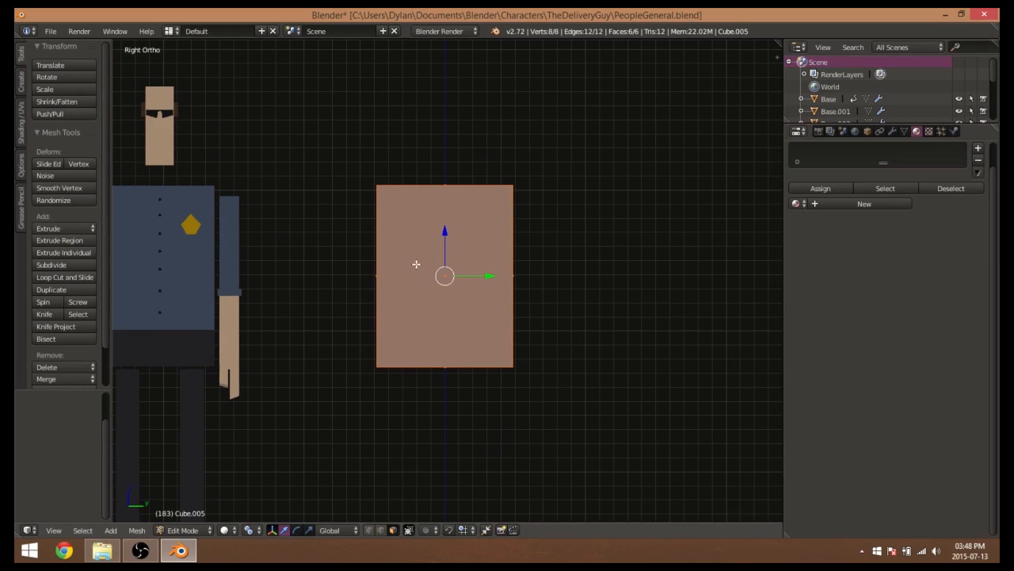
{"action": "key", "text": "ctrl+r"}
{"action": "left_click", "coordinate": [464, 181]}
{"action": "right_click", "coordinate": [452, 256]}
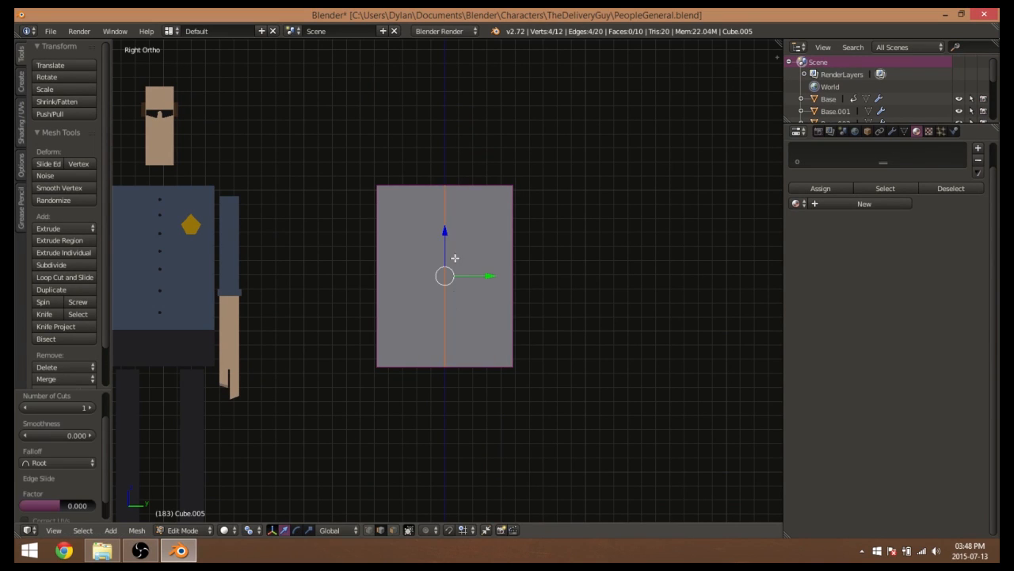
In wireframe with vertex selection, box-select the outer vertices of the half nearest the officer and delete them
{"action": "key", "text": "z"}
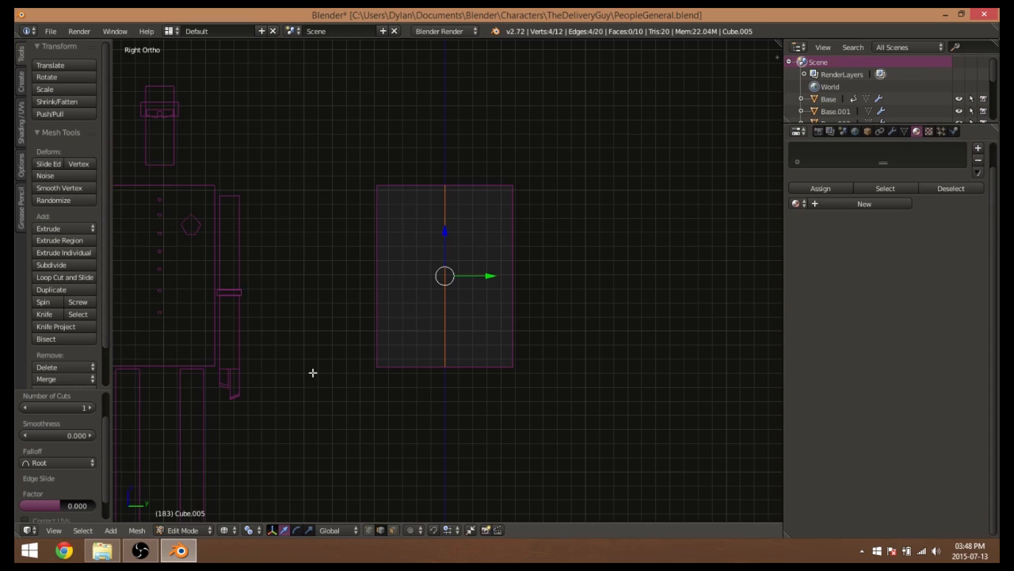
{"action": "left_click", "coordinate": [369, 529]}
{"action": "right_click", "coordinate": [377, 184]}
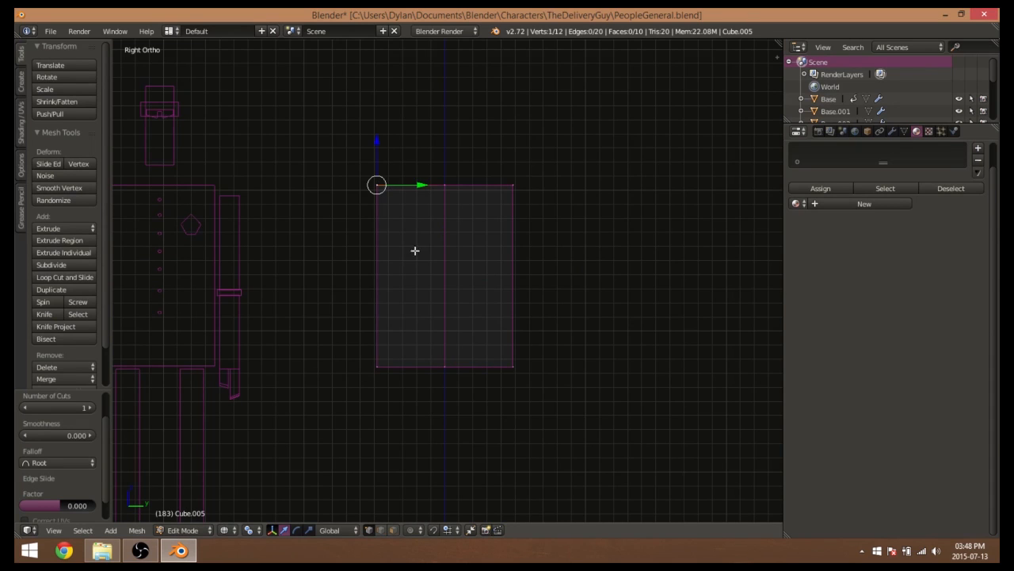
{"action": "key", "text": "b"}
{"action": "left_click_drag", "start_coordinate": [349, 150], "coordinate": [388, 392]}
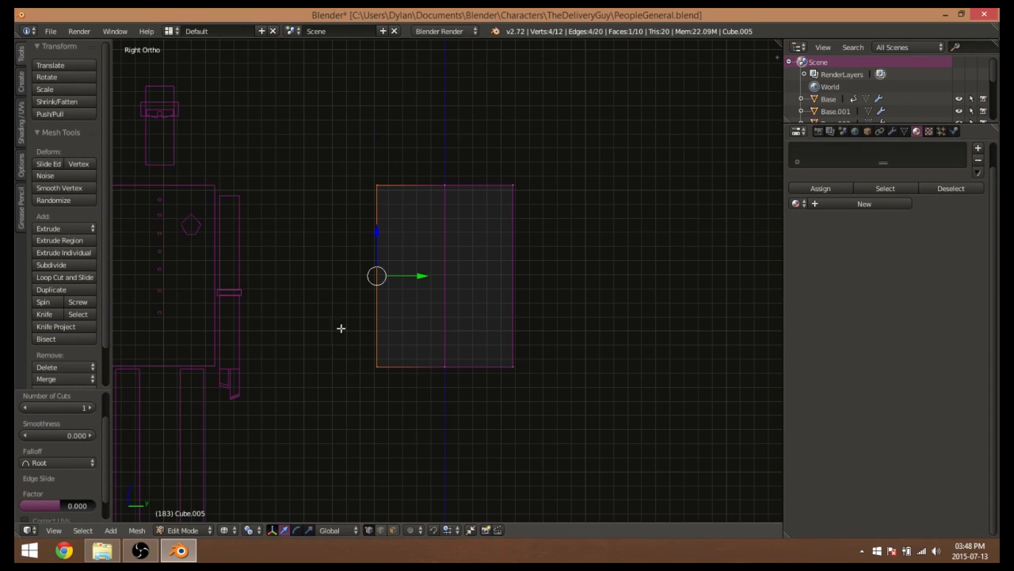
{"action": "key", "text": "b"}
{"action": "left_click_drag", "start_coordinate": [340, 148], "coordinate": [411, 399]}
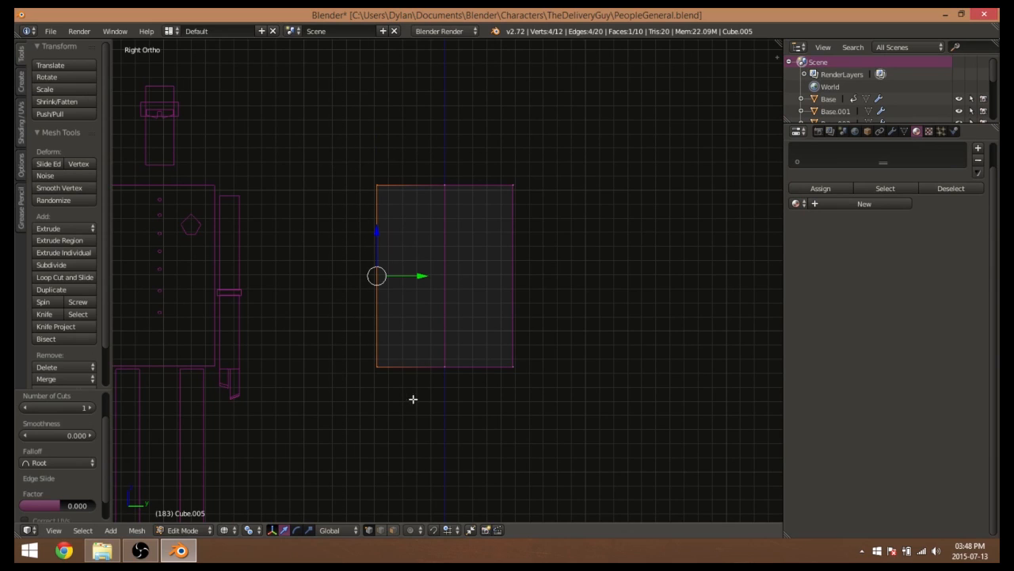
{"action": "key", "text": "x"}
{"action": "left_click", "coordinate": [402, 262]}
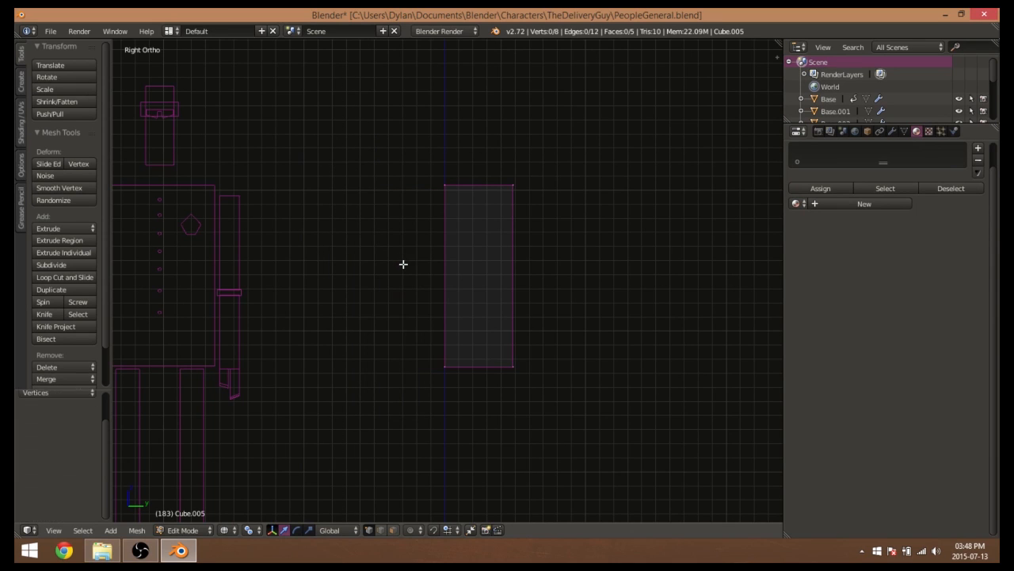
Add a Mirror modifier to the half torso in Object Mode, mirroring on Y instead of X with Clipping enabled
{"action": "key", "text": "Tab"}
{"action": "key", "text": "z"}
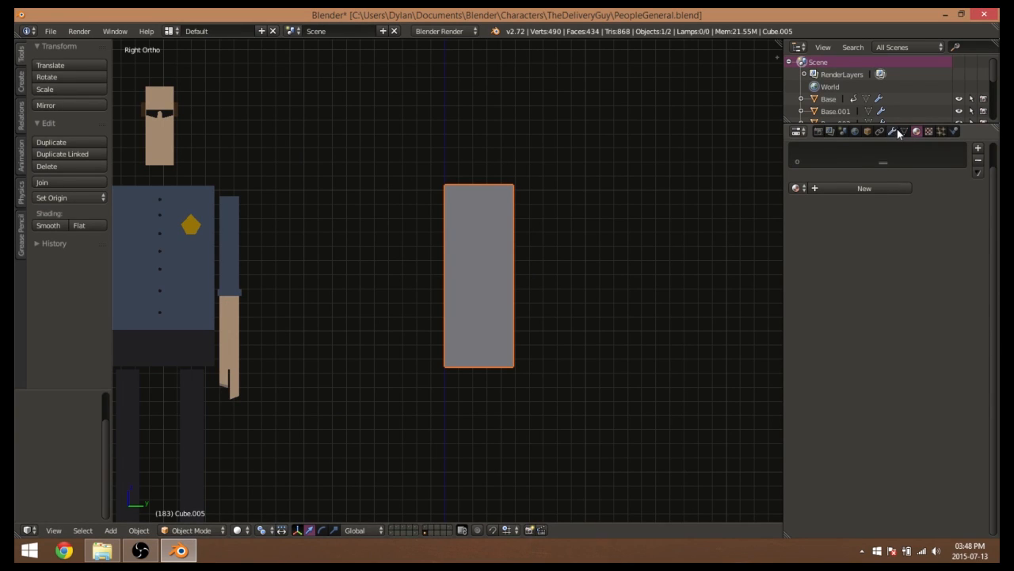
{"action": "left_click", "coordinate": [799, 133]}
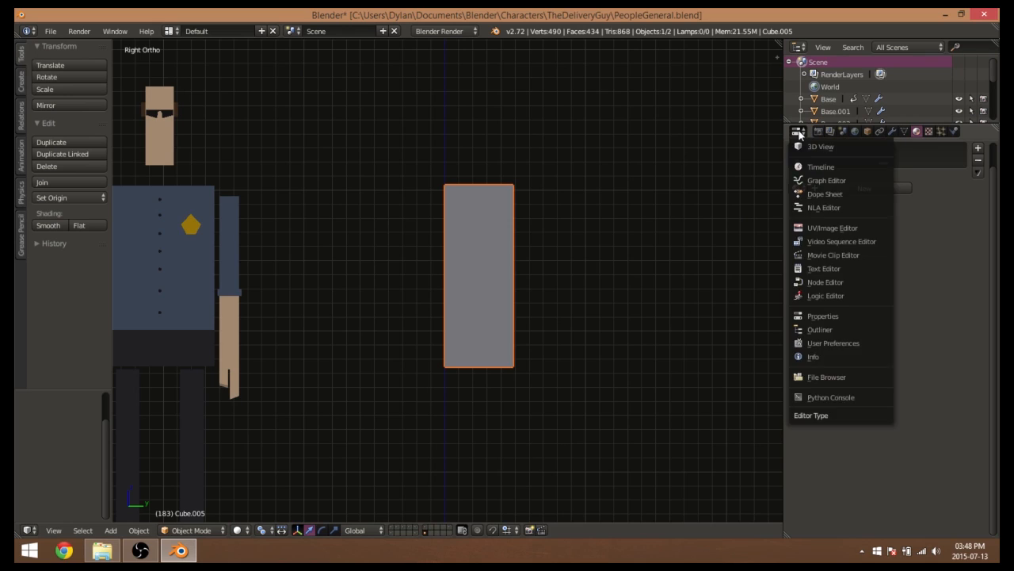
{"action": "left_click", "coordinate": [893, 132]}
{"action": "left_click", "coordinate": [837, 172]}
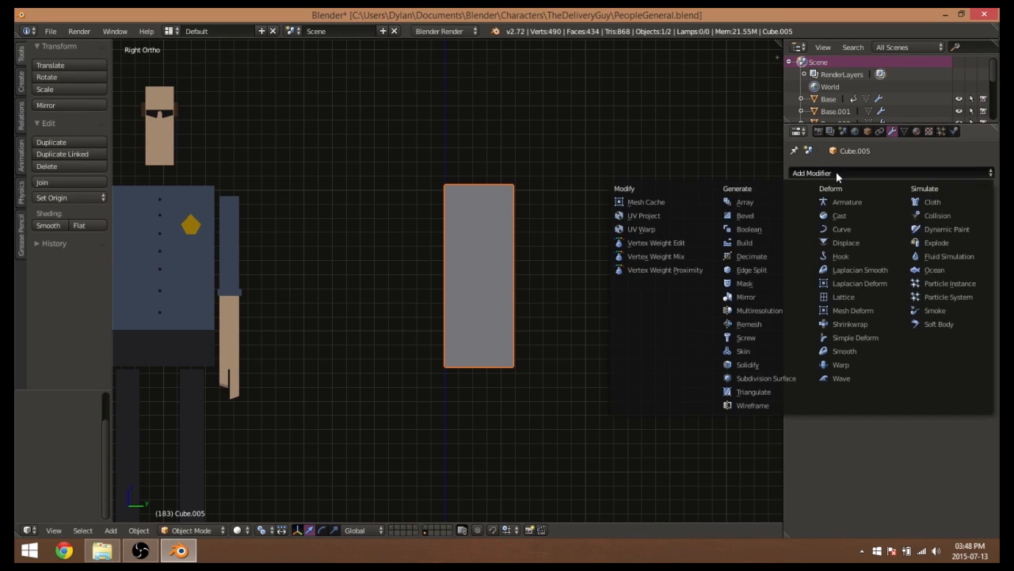
{"action": "left_click", "coordinate": [744, 296]}
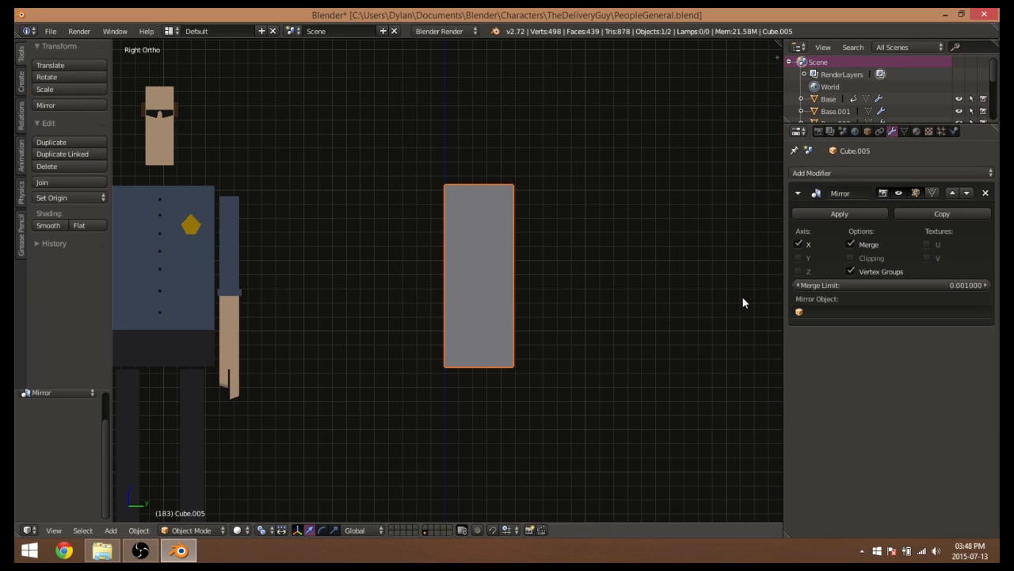
{"action": "left_click", "coordinate": [797, 257]}
{"action": "left_click", "coordinate": [799, 244]}
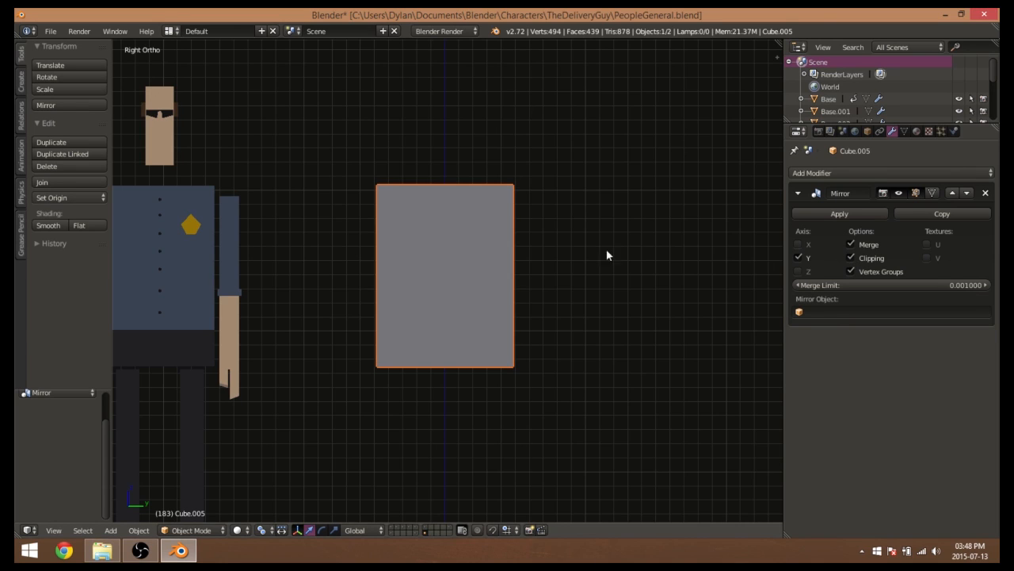
Test the mirror clipping by trying to move the upper and lower centre vertices along Y away from the mirror line
{"action": "key", "text": "Tab"}
{"action": "right_click", "coordinate": [446, 185]}
{"action": "left_click_drag", "start_coordinate": [489, 186], "coordinate": [449, 214]}
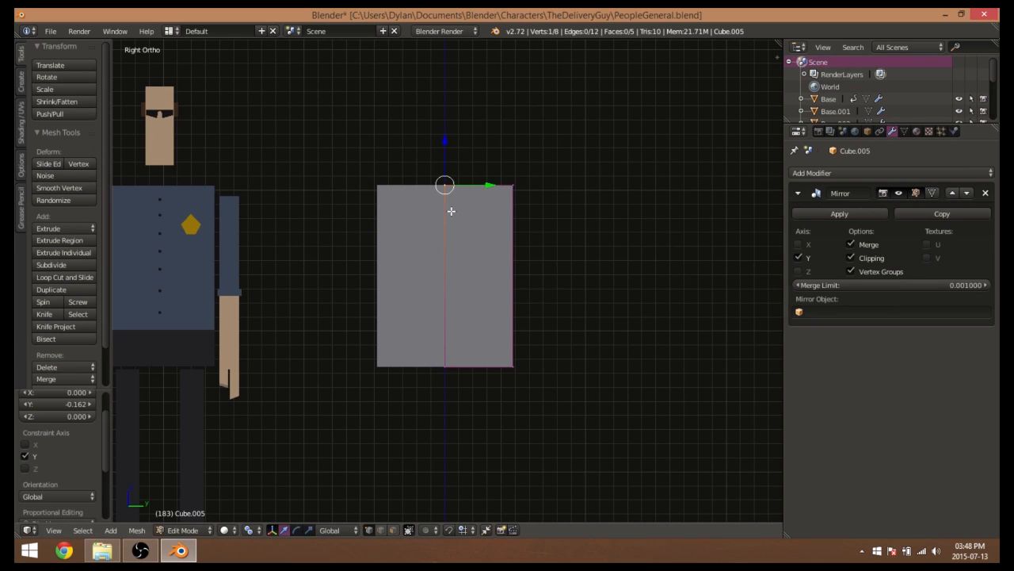
{"action": "left_click_drag", "start_coordinate": [486, 185], "coordinate": [408, 186]}
{"action": "right_click", "coordinate": [445, 366]}
{"action": "left_click_drag", "start_coordinate": [487, 366], "coordinate": [507, 335]}
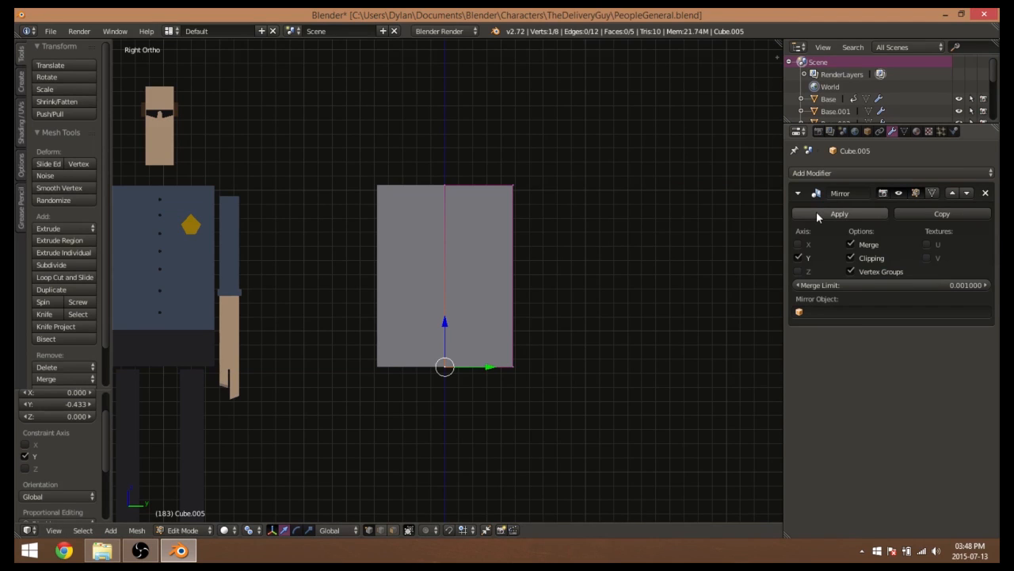
Collapse the Mirror modifier's settings and return to the right view of the torso in Edit Mode
{"action": "left_click", "coordinate": [797, 193]}
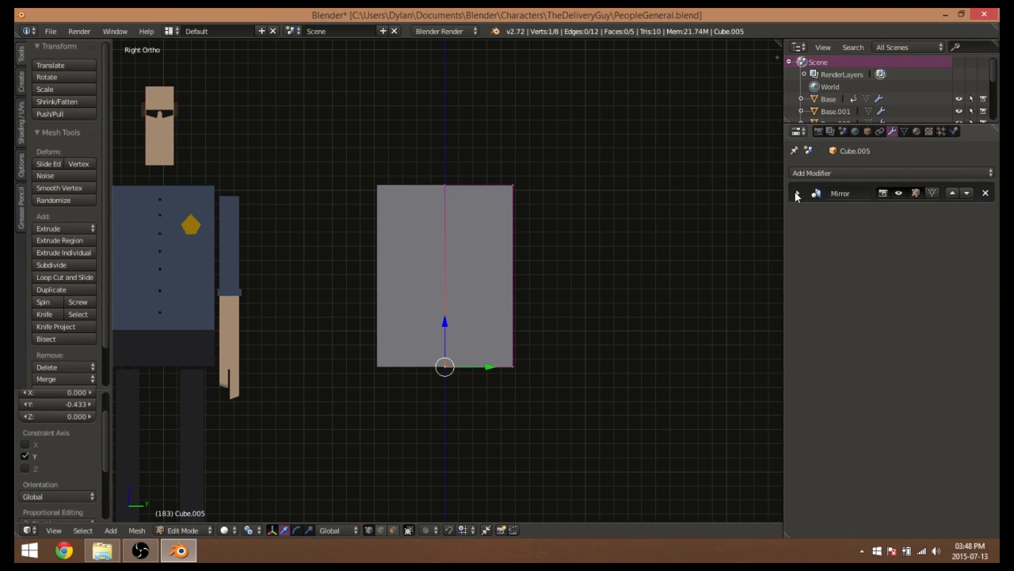
{"action": "left_click", "coordinate": [796, 193]}
{"action": "left_click", "coordinate": [797, 192]}
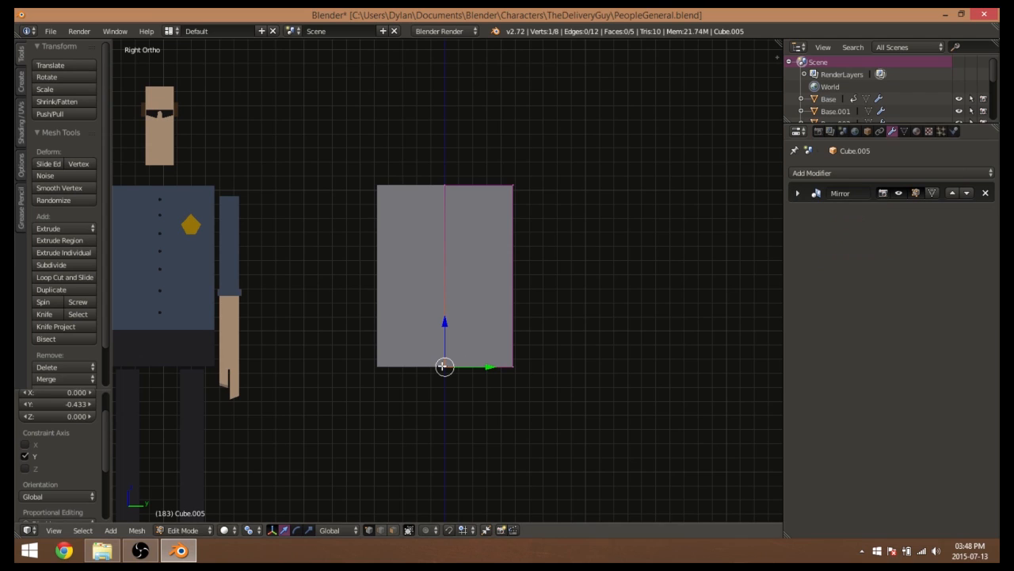
{"action": "key", "text": "Tab"}
{"action": "key", "text": "Tab"}
{"action": "middle_click_drag", "start_coordinate": [638, 291], "coordinate": [588, 290]}
{"action": "key", "text": "KP_3"}
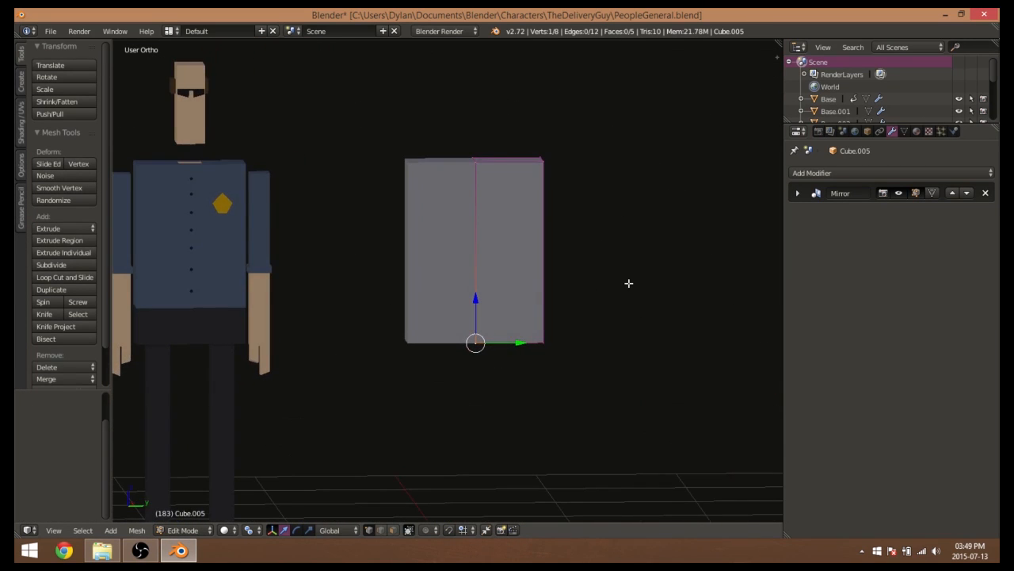
{"action": "key", "text": "KP_1"}
{"action": "key", "text": "KP_3"}
Box-select the torso's four outer side vertices in wireframe, move them slightly inward along Y, and restore solid shading
{"action": "key", "text": "b"}
{"action": "left_click_drag", "start_coordinate": [529, 144], "coordinate": [562, 441]}
{"action": "left_click", "coordinate": [567, 388]}
{"action": "right_click", "coordinate": [548, 348]}
{"action": "key", "text": "z"}
{"action": "key", "text": "b"}
{"action": "left_click_drag", "start_coordinate": [528, 140], "coordinate": [596, 288]}
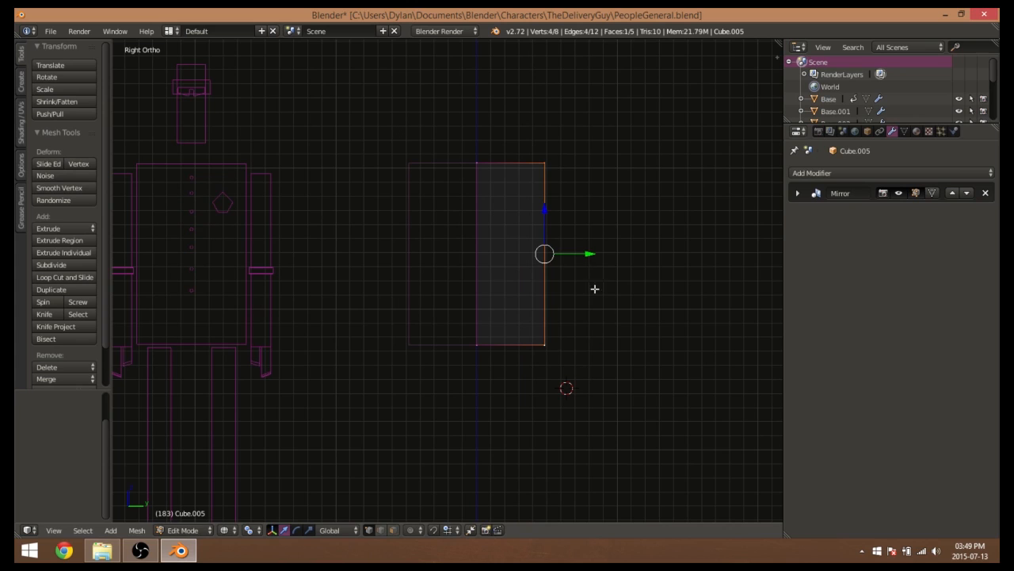
{"action": "key", "text": "g"}
{"action": "key", "text": "y"}
{"action": "right_click", "coordinate": [575, 254]}
{"action": "key", "text": "Tab"}
{"action": "key", "text": "Tab"}
{"action": "key", "text": "x"}
{"action": "left_click", "coordinate": [575, 258]}
{"action": "key", "text": "z"}
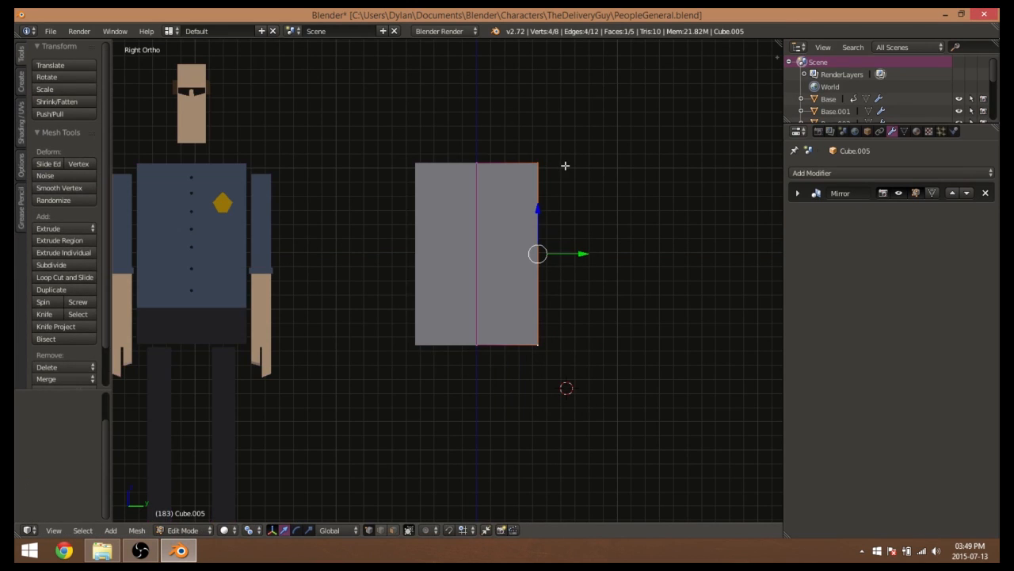
{"action": "key", "text": "Tab"}
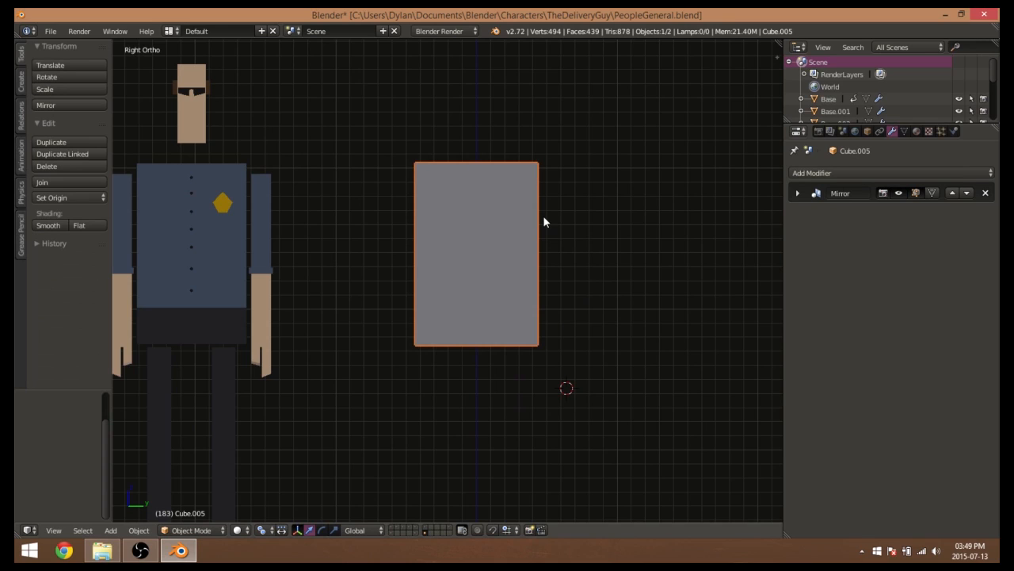
{"action": "key", "text": "Tab"}
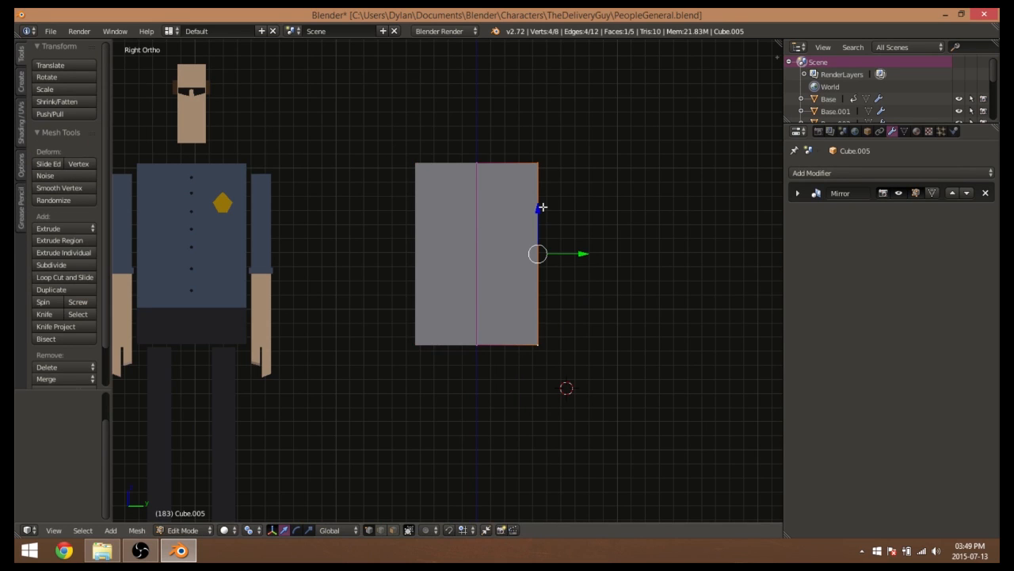
Cut a horizontal edge loop around the torso and slide it down towards the waist with a factor of about -0.378
{"action": "key", "text": "ctrl+r"}
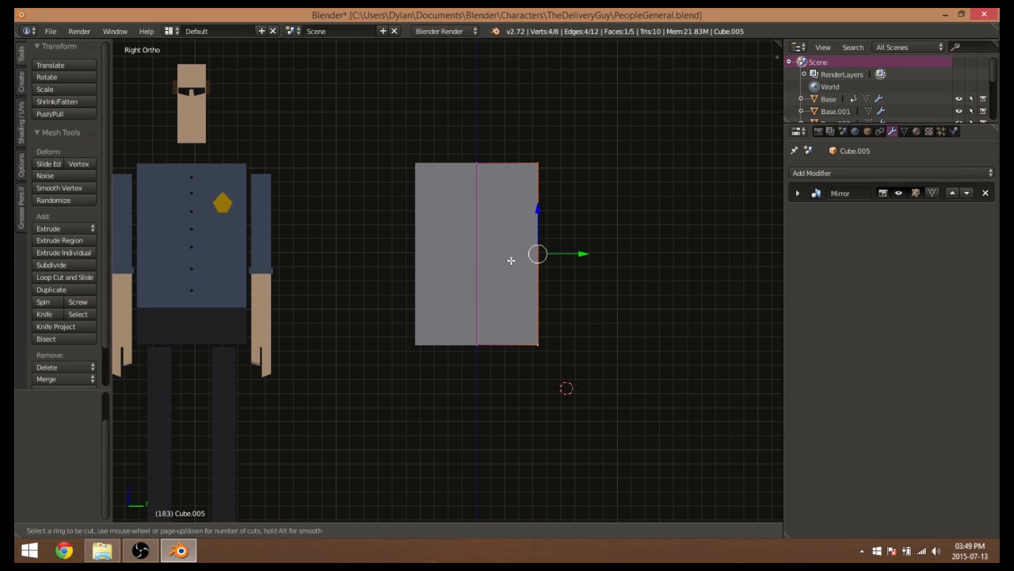
{"action": "left_click", "coordinate": [537, 253]}
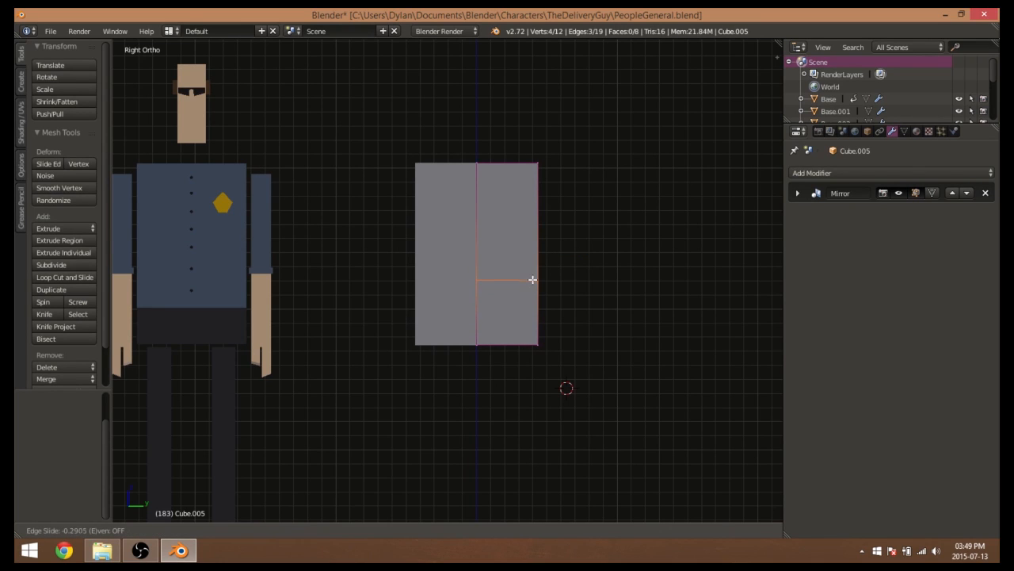
{"action": "left_click", "coordinate": [529, 288]}
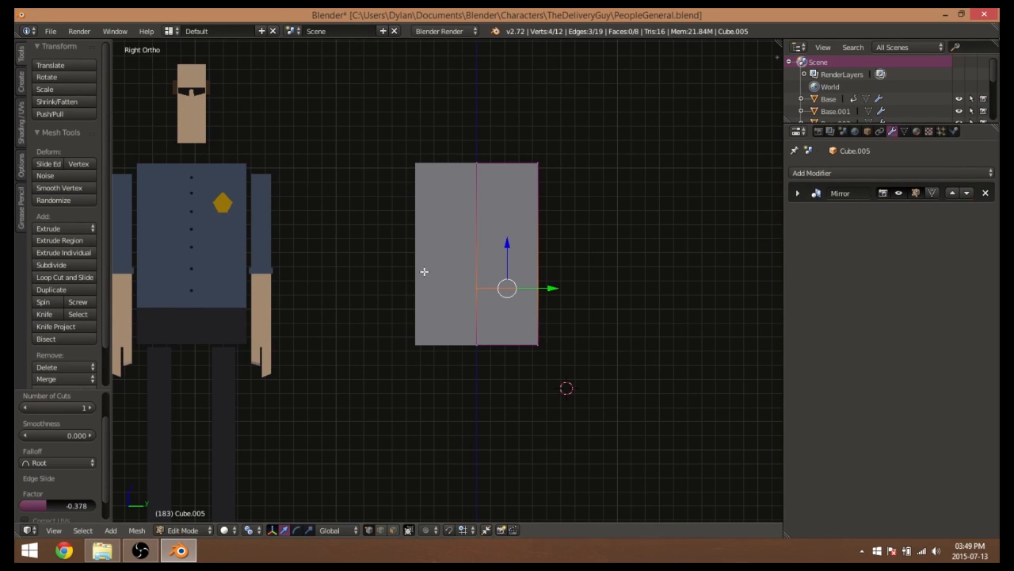
Switch to face selection and select the top face of the half torso
{"action": "middle_click_drag", "start_coordinate": [515, 251], "coordinate": [520, 275]}
{"action": "left_click", "coordinate": [394, 530]}
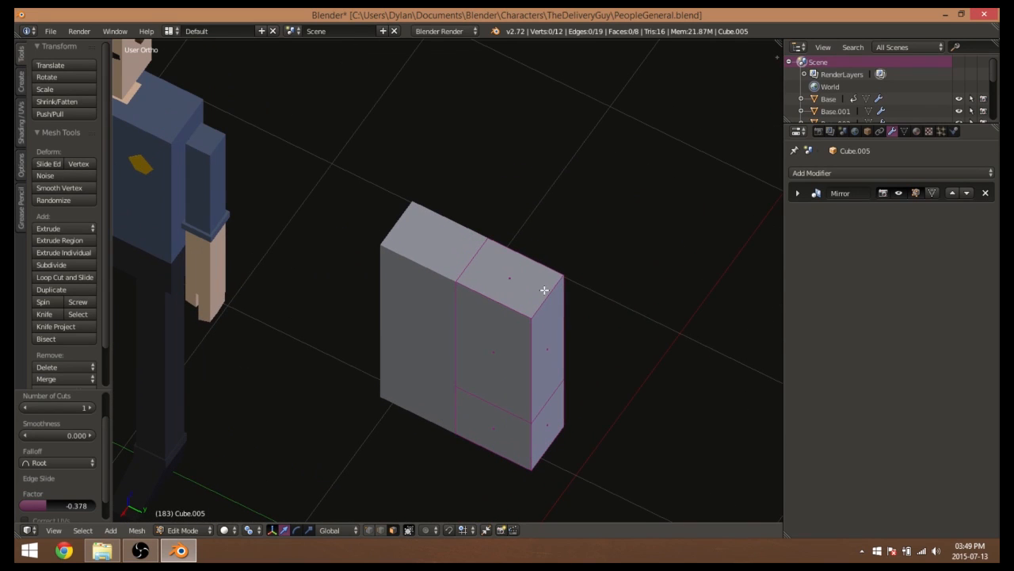
{"action": "right_click", "coordinate": [519, 284]}
Examine the police officer's neck, arms and waist from several angles as reference for the new body
{"action": "middle_click_drag", "start_coordinate": [573, 322], "coordinate": [529, 268]}
{"action": "middle_click_drag", "start_coordinate": [182, 143], "coordinate": [420, 214], "text": "shift"}
{"action": "middle_click_drag", "start_coordinate": [622, 286], "coordinate": [640, 208]}
{"action": "middle_click_drag", "start_coordinate": [581, 292], "coordinate": [517, 240]}
{"action": "middle_click_drag", "start_coordinate": [518, 352], "coordinate": [512, 237], "text": "shift"}
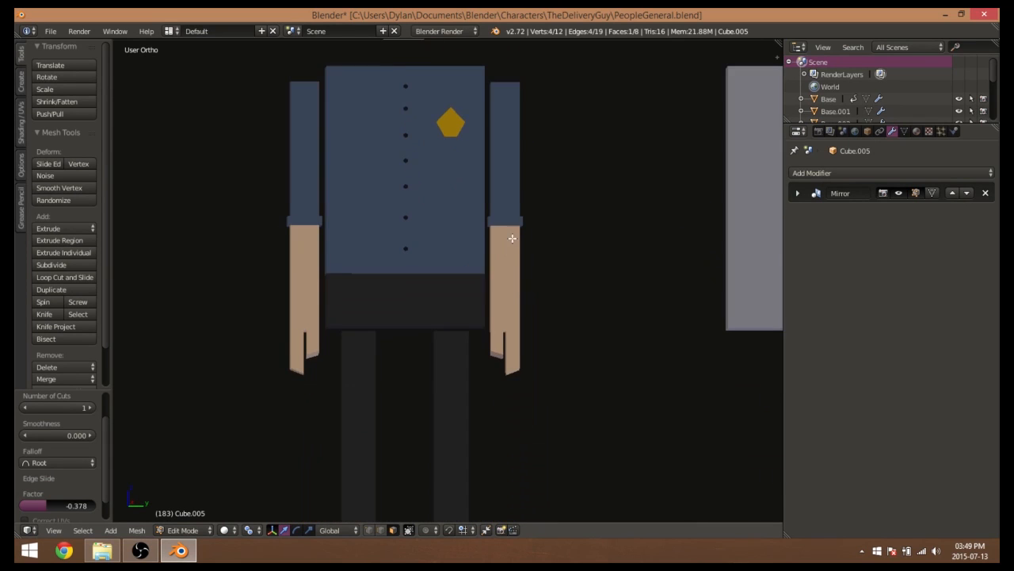
{"action": "middle_click_drag", "start_coordinate": [433, 367], "coordinate": [555, 441]}
{"action": "scroll", "coordinate": [556, 440], "scroll_direction": "down", "scroll_amount": 4}
{"action": "middle_click_drag", "start_coordinate": [570, 335], "coordinate": [661, 340]}
{"action": "scroll", "coordinate": [661, 340], "scroll_direction": "up", "scroll_amount": 2}
{"action": "middle_click_drag", "start_coordinate": [630, 373], "coordinate": [446, 338]}
{"action": "scroll", "coordinate": [516, 332], "scroll_direction": "up", "scroll_amount": 3}
{"action": "scroll", "coordinate": [446, 337], "scroll_direction": "up", "scroll_amount": 2}
{"action": "middle_click_drag", "start_coordinate": [503, 300], "coordinate": [483, 310]}
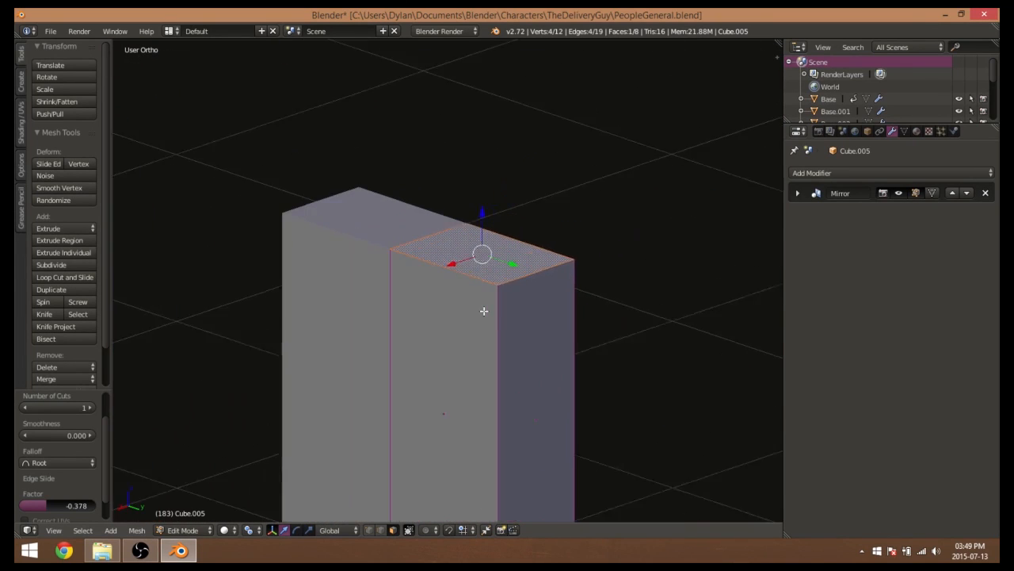
{"action": "scroll", "coordinate": [483, 310], "scroll_direction": "up", "scroll_amount": 1}
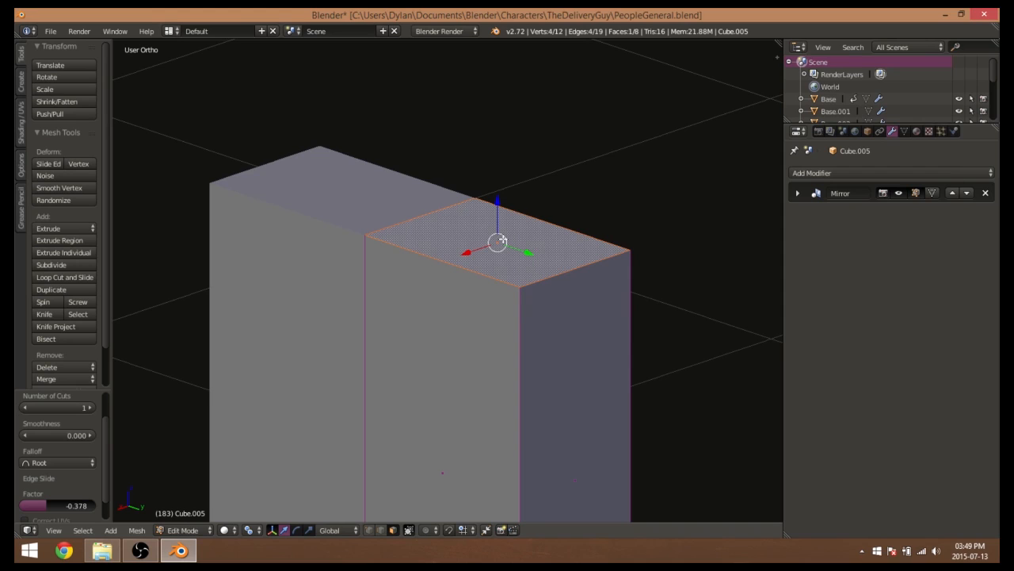
Extrude the torso's top face in place and shrink it into a small neck face at the mirror line, scaling X by about 0.392
{"action": "key", "text": "e"}
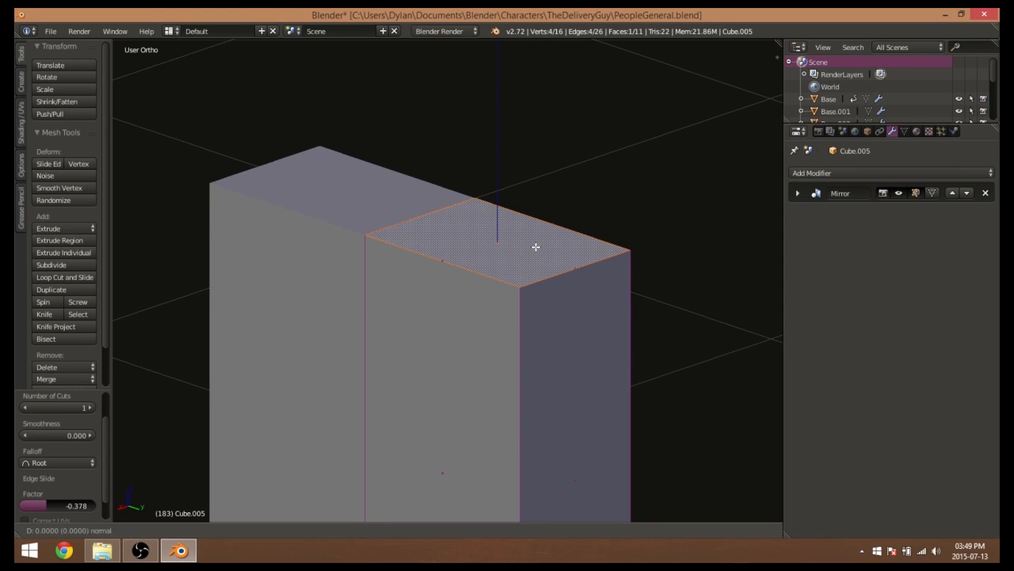
{"action": "right_click", "coordinate": [536, 246]}
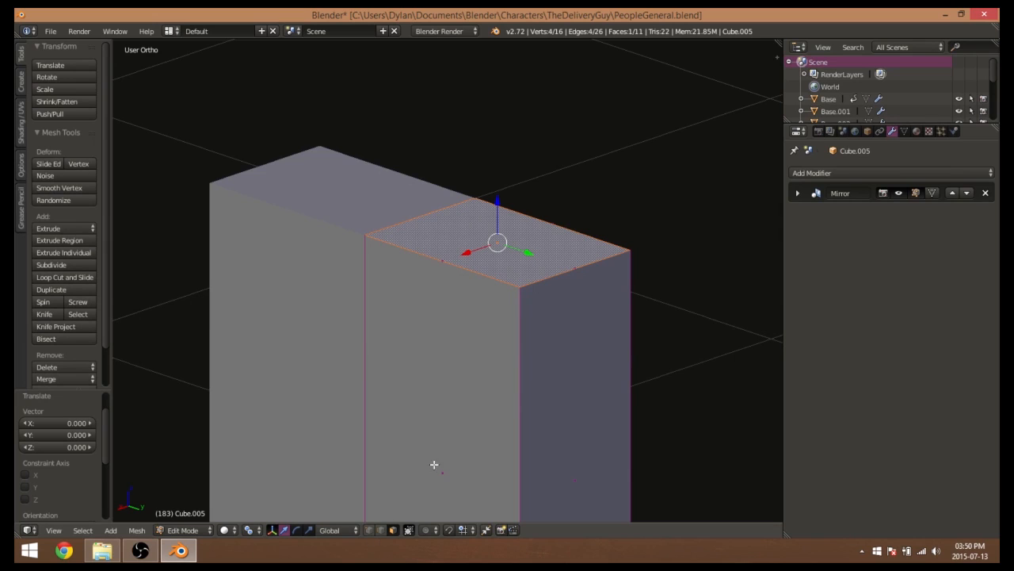
{"action": "left_click_drag", "start_coordinate": [525, 251], "coordinate": [423, 214]}
{"action": "key", "text": "s"}
{"action": "key", "text": "x"}
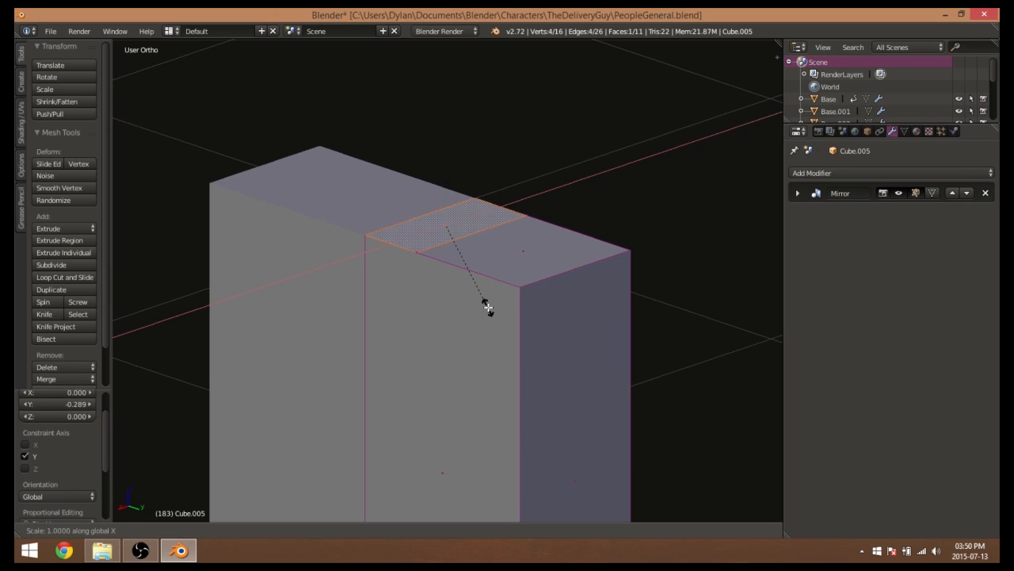
{"action": "left_click", "coordinate": [454, 255]}
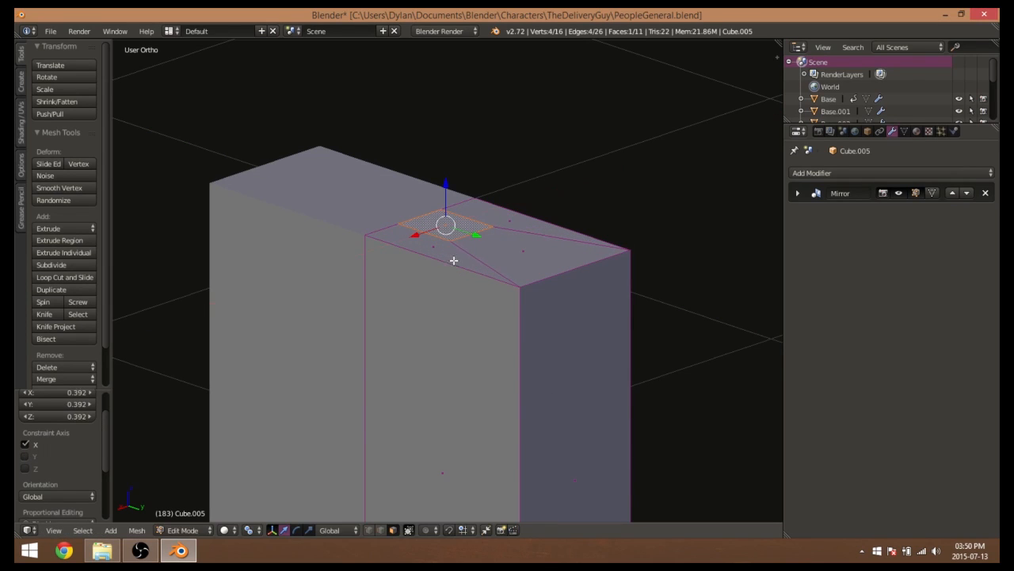
{"action": "left_click_drag", "start_coordinate": [472, 233], "coordinate": [464, 229]}
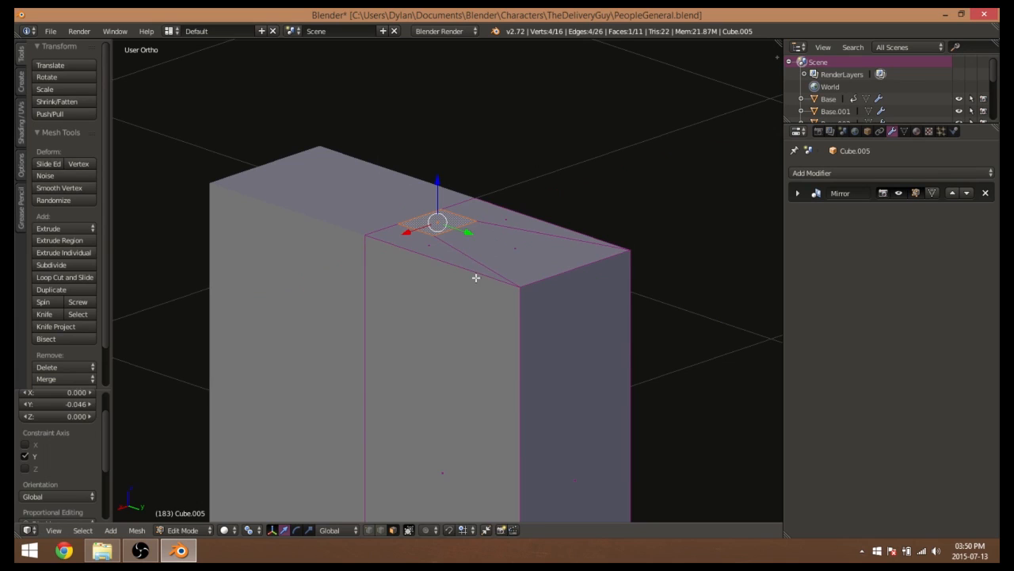
{"action": "key", "text": "Tab"}
{"action": "key", "text": "Tab"}
Duplicate the small neck face and raise the copy along Z to head height above the torso
{"action": "middle_click_drag", "start_coordinate": [502, 312], "coordinate": [532, 301]}
{"action": "key", "text": "e"}
{"action": "right_click", "coordinate": [515, 283]}
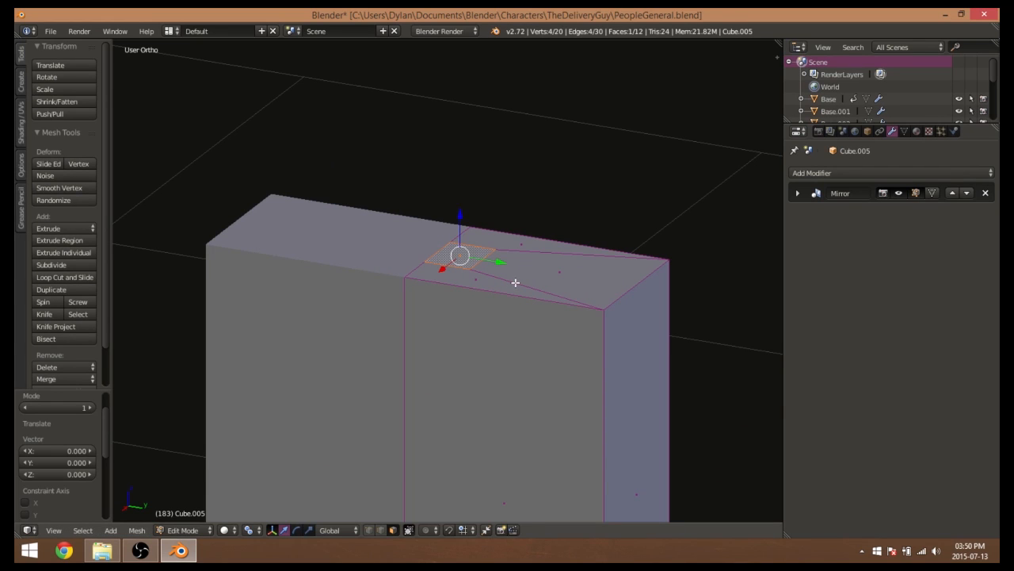
{"action": "key", "text": "KP_3"}
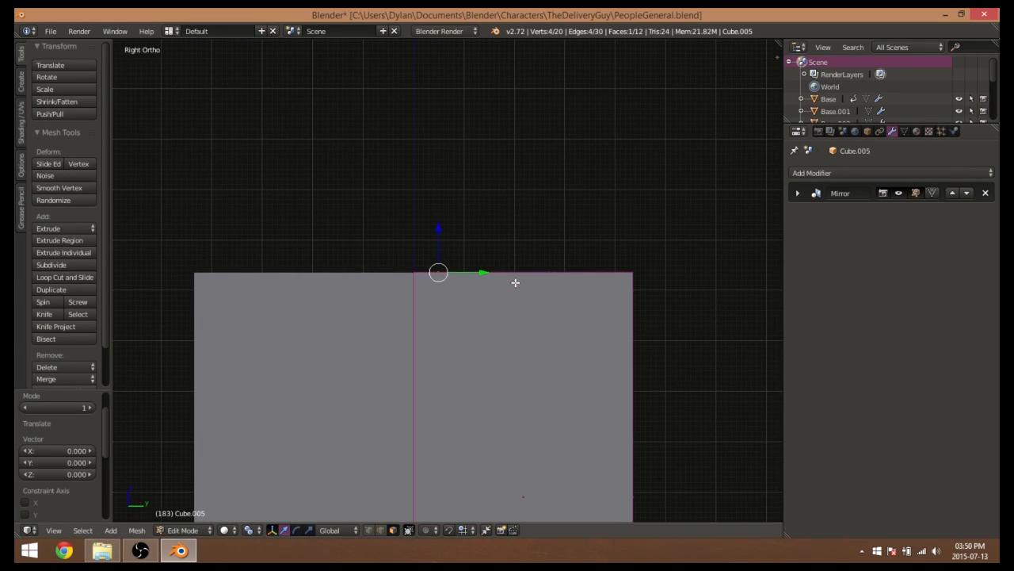
{"action": "left_click_drag", "start_coordinate": [439, 224], "coordinate": [428, 170]}
{"action": "scroll", "coordinate": [427, 170], "scroll_direction": "down", "scroll_amount": 5}
{"action": "scroll", "coordinate": [427, 172], "scroll_direction": "down", "scroll_amount": 5}
{"action": "scroll", "coordinate": [427, 175], "scroll_direction": "up", "scroll_amount": 5}
{"action": "left_click_drag", "start_coordinate": [444, 210], "coordinate": [441, 211]}
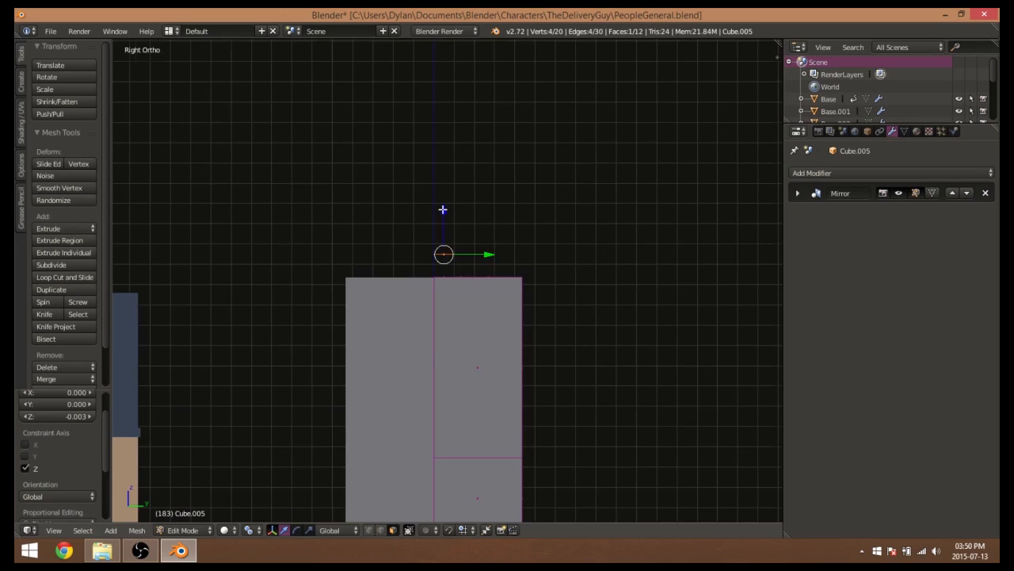
{"action": "scroll", "coordinate": [429, 155], "scroll_direction": "up", "scroll_amount": 5}
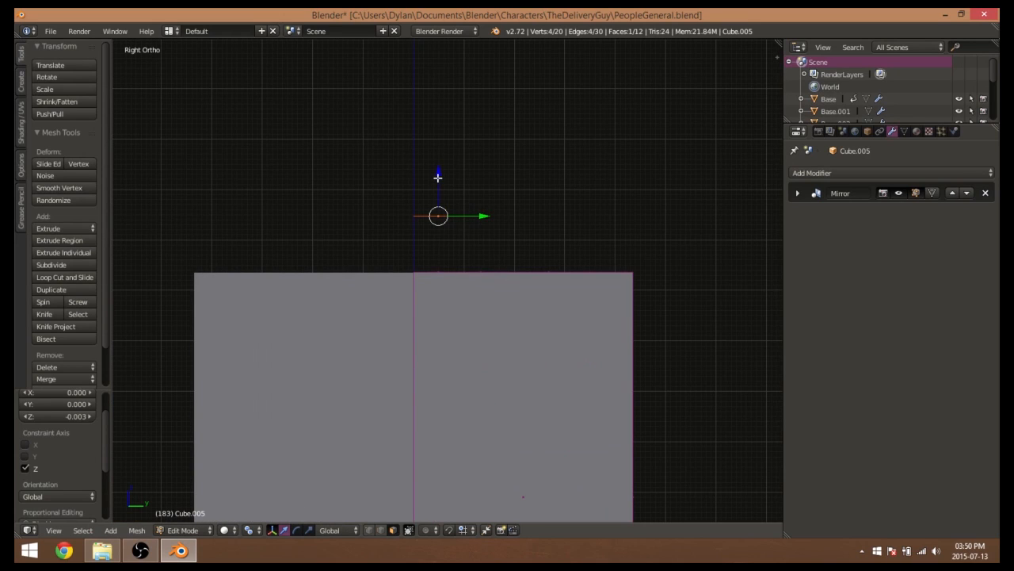
Extrude the raised face upward about 0.389 into a head block and raise its top another 0.120 along Z
{"action": "key", "text": "e"}
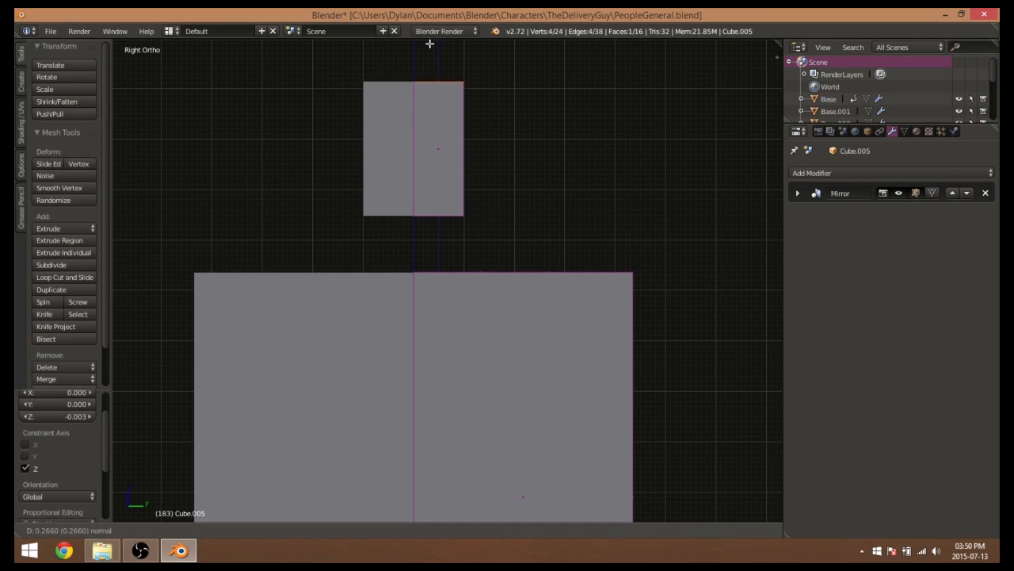
{"action": "left_click", "coordinate": [419, 462]}
{"action": "scroll", "coordinate": [421, 461], "scroll_direction": "down", "scroll_amount": 7}
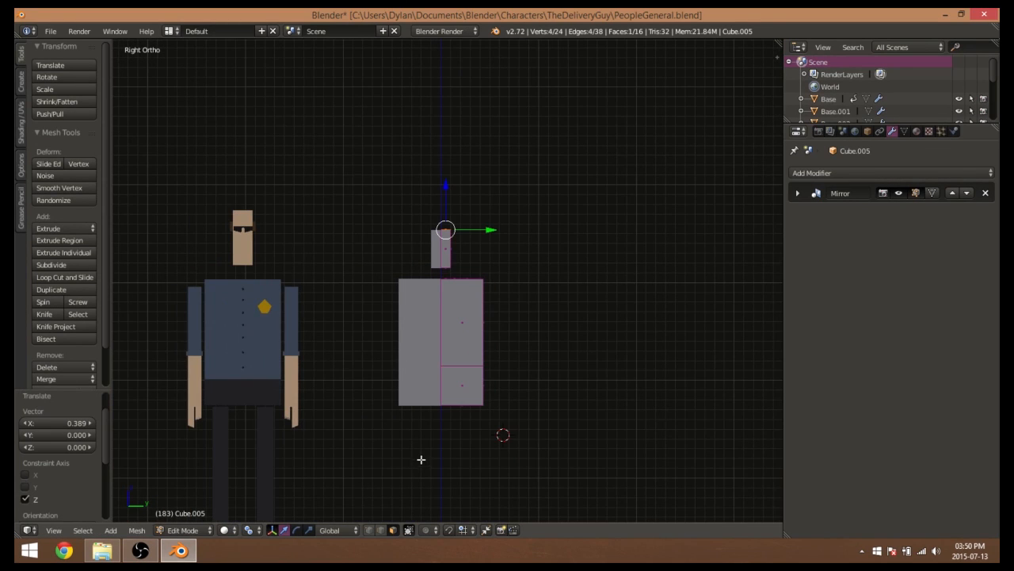
{"action": "left_click_drag", "start_coordinate": [443, 188], "coordinate": [446, 175]}
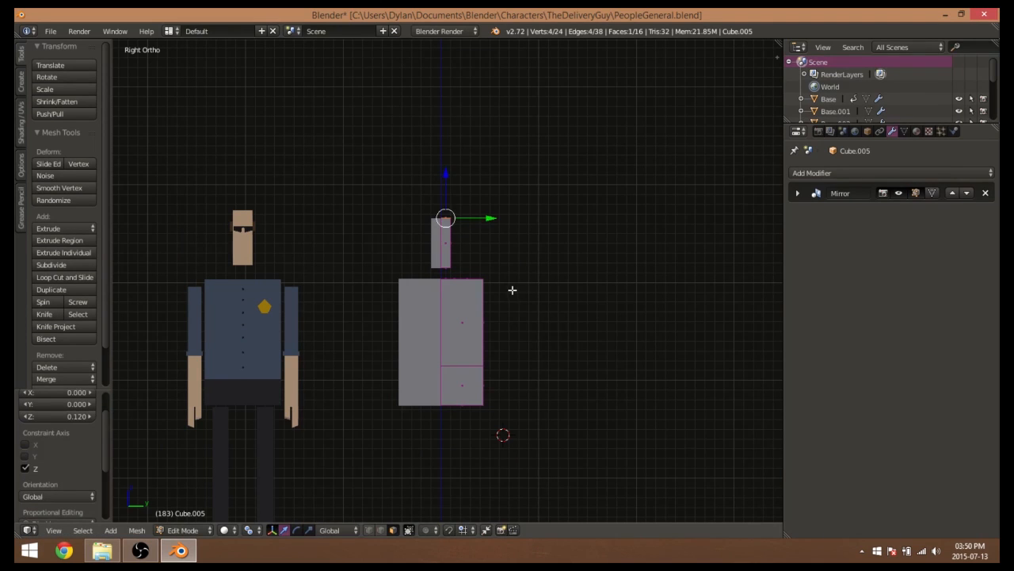
Move the head's outer side face outward about 0.028 along Y and add a neighbouring vertical face to the selection
{"action": "scroll", "coordinate": [513, 290], "scroll_direction": "up", "scroll_amount": 5}
{"action": "middle_click_drag", "start_coordinate": [461, 188], "coordinate": [451, 185]}
{"action": "right_click", "coordinate": [462, 187]}
{"action": "left_click_drag", "start_coordinate": [486, 186], "coordinate": [491, 183]}
{"action": "middle_click_drag", "start_coordinate": [492, 184], "coordinate": [398, 215]}
{"action": "right_click", "coordinate": [475, 199], "text": "shift"}
{"action": "middle_click_drag", "start_coordinate": [476, 200], "coordinate": [544, 231]}
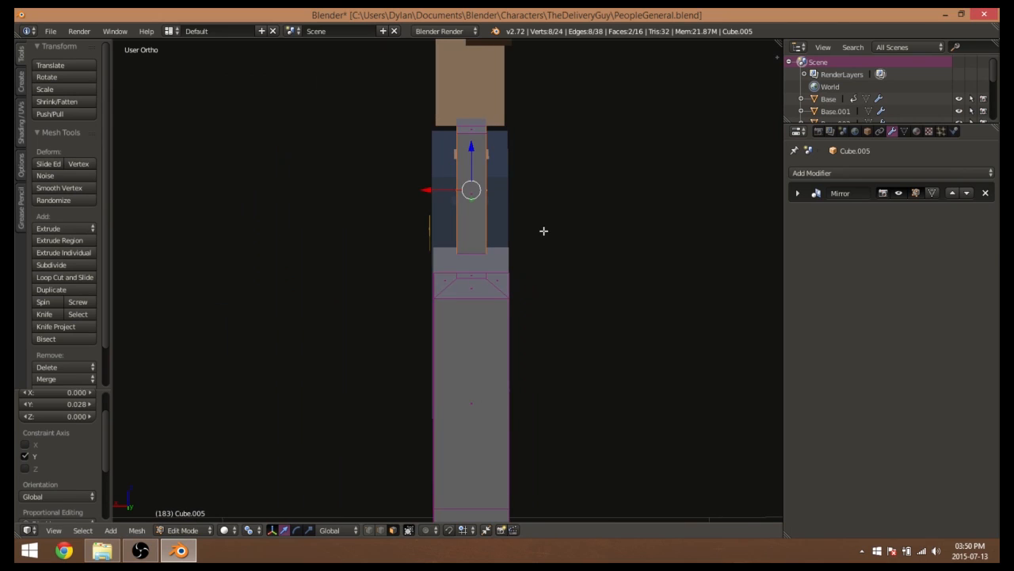
{"action": "key", "text": "s"}
{"action": "key", "text": "x"}
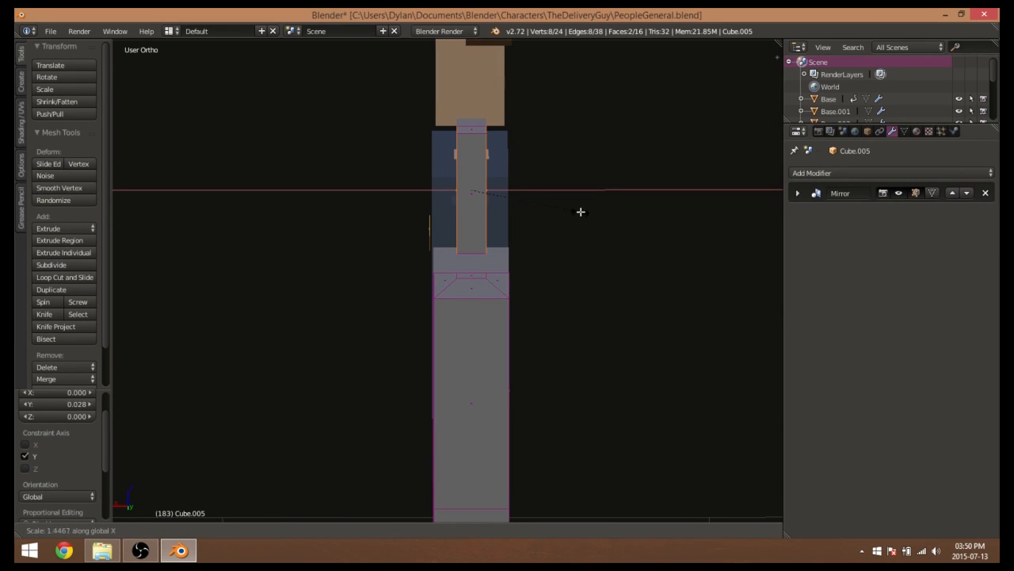
{"action": "right_click", "coordinate": [507, 207]}
Add the head's remaining vertical face to the selection and scale the head along X by about 2.085
{"action": "middle_click_drag", "start_coordinate": [556, 272], "coordinate": [486, 224]}
{"action": "right_click", "coordinate": [476, 225], "text": "shift"}
{"action": "key", "text": "s"}
{"action": "key", "text": "x"}
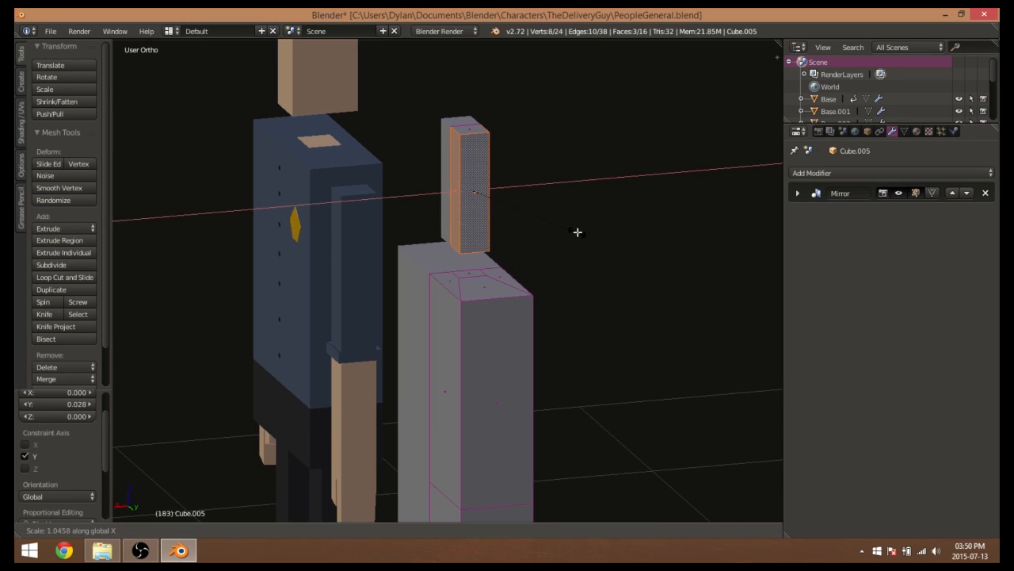
{"action": "left_click", "coordinate": [695, 222]}
Enlarge the head slightly more along X in front view to match the depth of the officer's head
{"action": "key", "text": "KP_1"}
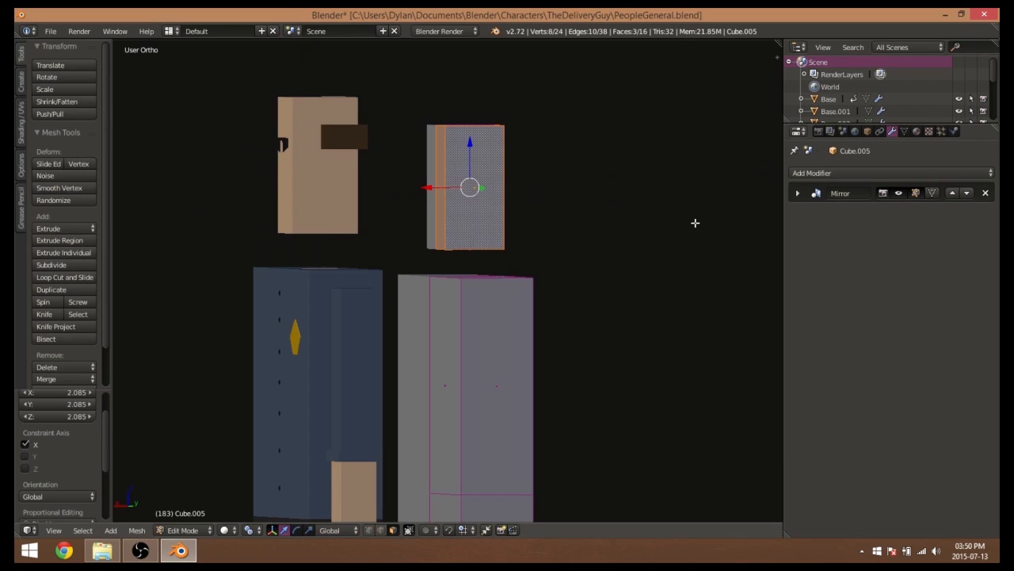
{"action": "key", "text": "s"}
{"action": "key", "text": "x"}
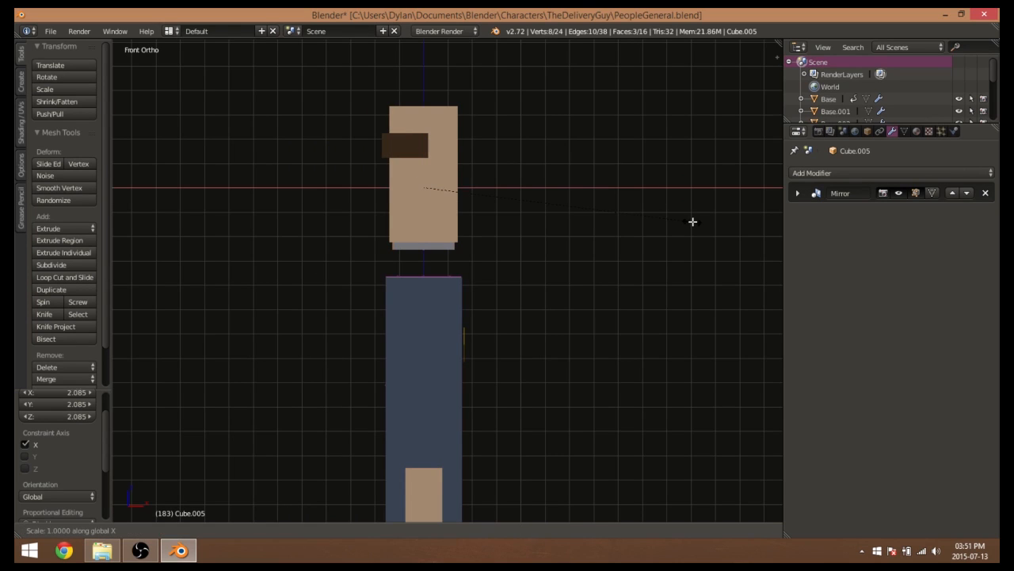
{"action": "left_click", "coordinate": [710, 218]}
Select the whole linked head block, scale it along Z by about 1.102 and move it slightly up
{"action": "key", "text": "a"}
{"action": "middle_click_drag", "start_coordinate": [555, 286], "coordinate": [436, 277]}
{"action": "right_click", "coordinate": [450, 204]}
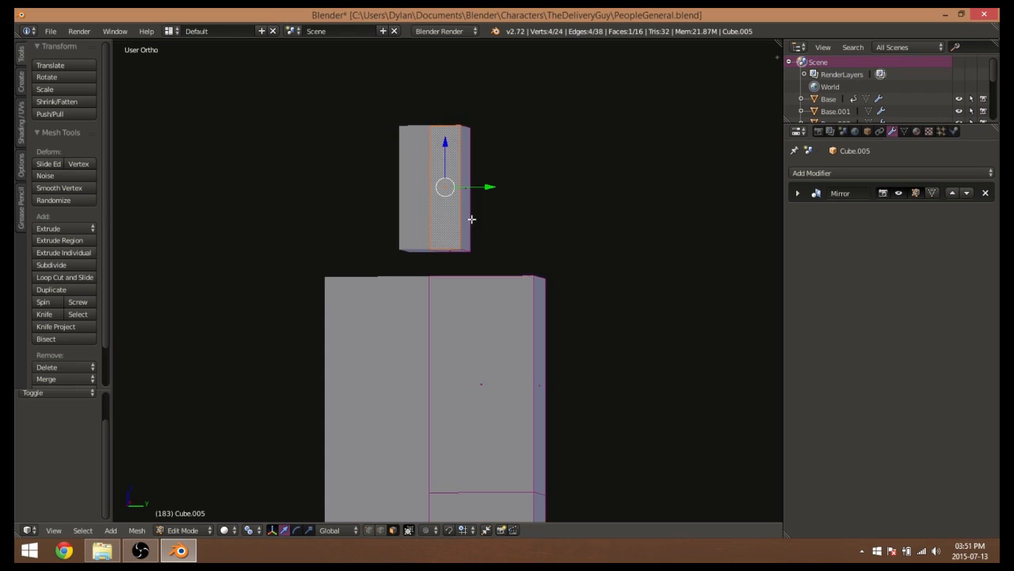
{"action": "middle_click_drag", "start_coordinate": [471, 219], "coordinate": [446, 236]}
{"action": "key", "text": "ctrl+l"}
{"action": "mouse_move", "coordinate": [486, 141]}
{"action": "middle_mouse_down"}
{"action": "mouse_move", "coordinate": [510, 138]}
{"action": "mouse_move", "coordinate": [481, 156]}
{"action": "middle_mouse_up"}
{"action": "key", "text": "s"}
{"action": "key", "text": "z"}
{"action": "left_click", "coordinate": [483, 151]}
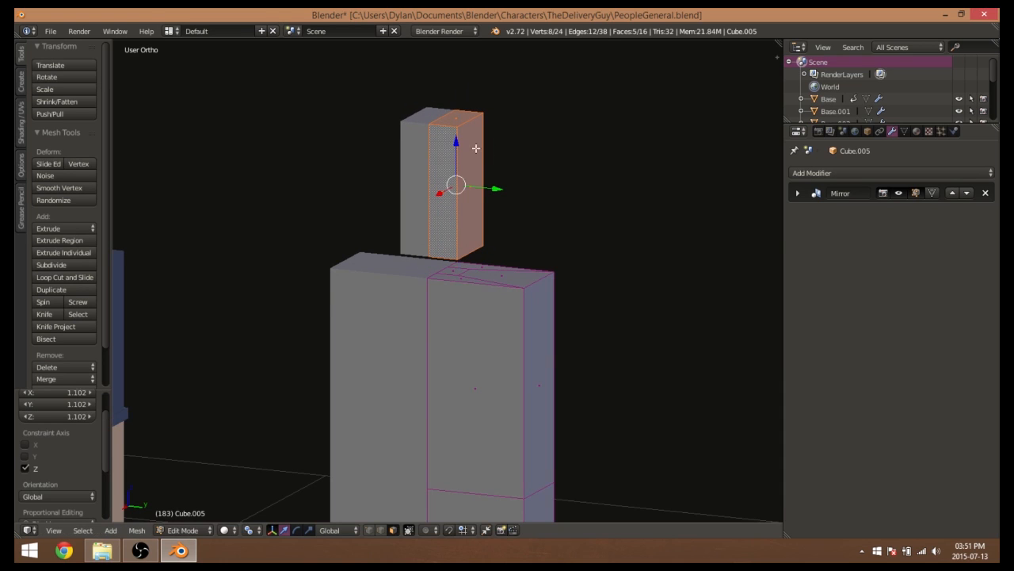
{"action": "left_click_drag", "start_coordinate": [456, 142], "coordinate": [456, 127]}
Return to Object Mode, check the new head and torso beside the officer, and save the file
{"action": "middle_click_drag", "start_coordinate": [587, 200], "coordinate": [513, 191]}
{"action": "scroll", "coordinate": [475, 229], "scroll_direction": "down", "scroll_amount": 5}
{"action": "key", "text": "Tab"}
{"action": "middle_click_drag", "start_coordinate": [457, 250], "coordinate": [493, 344]}
{"action": "scroll", "coordinate": [469, 349], "scroll_direction": "up", "scroll_amount": 4}
{"action": "scroll", "coordinate": [487, 331], "scroll_direction": "up", "scroll_amount": 1}
{"action": "key", "text": "ctrl+s"}
{"action": "scroll", "coordinate": [492, 352], "scroll_direction": "down", "scroll_amount": 3}
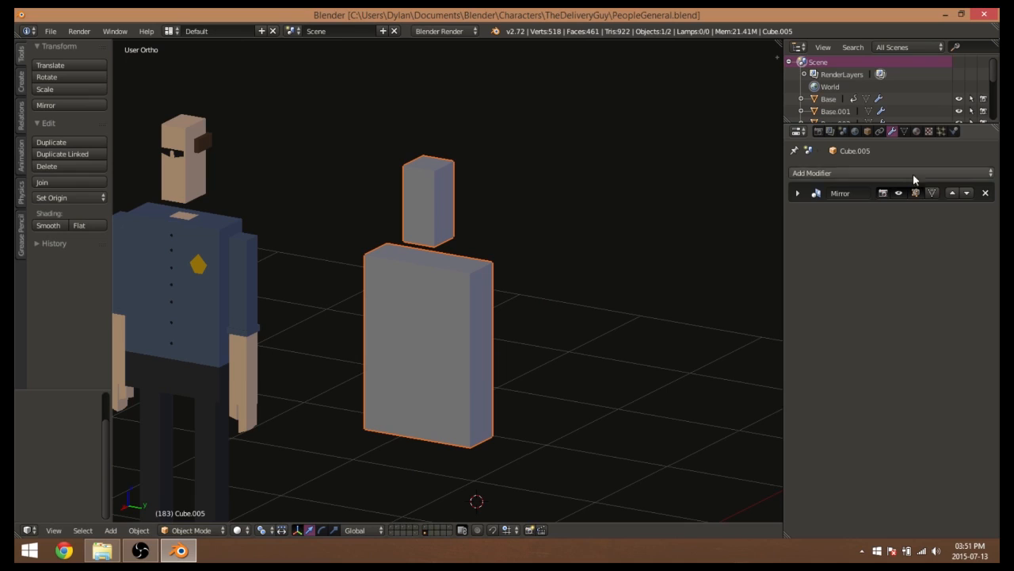
Create a material named SkinColor for the body and set its diffuse color to a light tan skin tone
{"action": "left_click", "coordinate": [917, 131]}
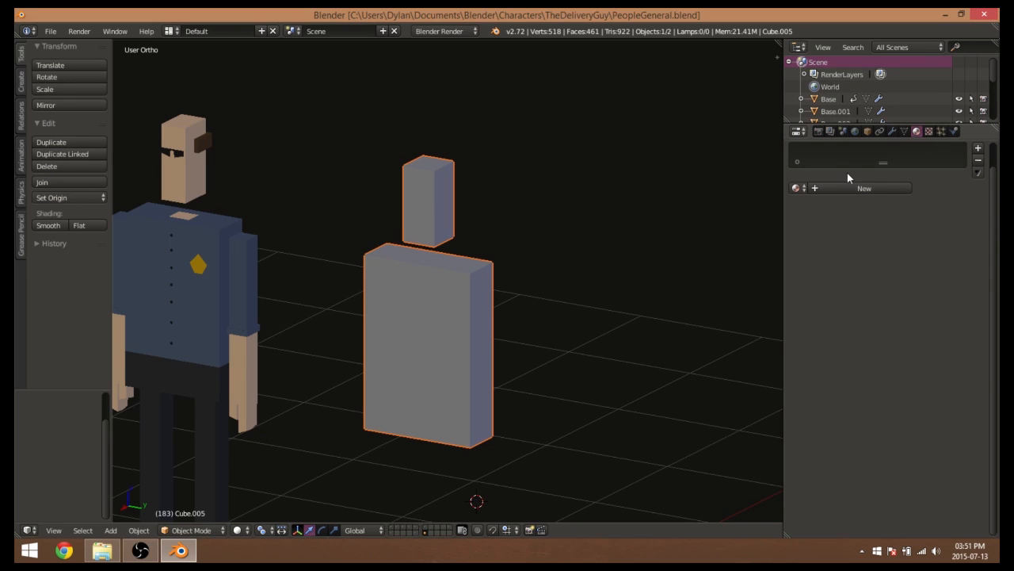
{"action": "left_click", "coordinate": [869, 189]}
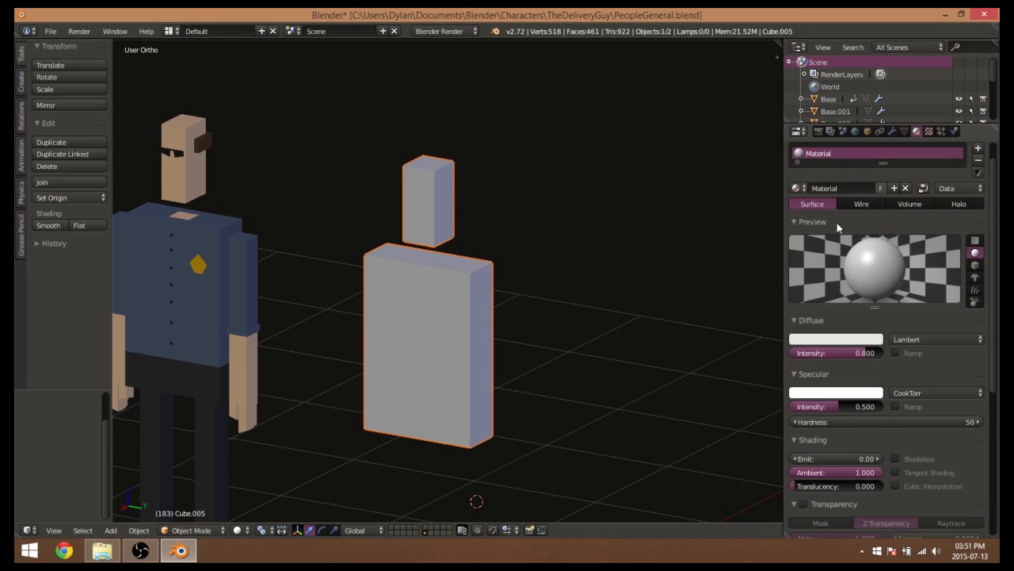
{"action": "left_click", "coordinate": [836, 189]}
{"action": "type", "text": "Sk"}
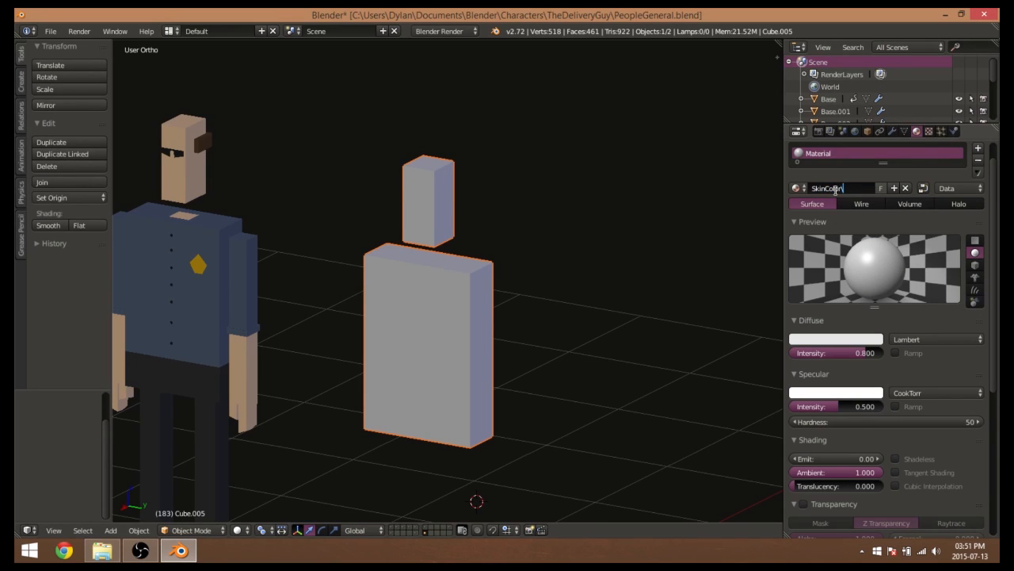
{"action": "type", "text": "inColor"}
{"action": "key", "text": "Return"}
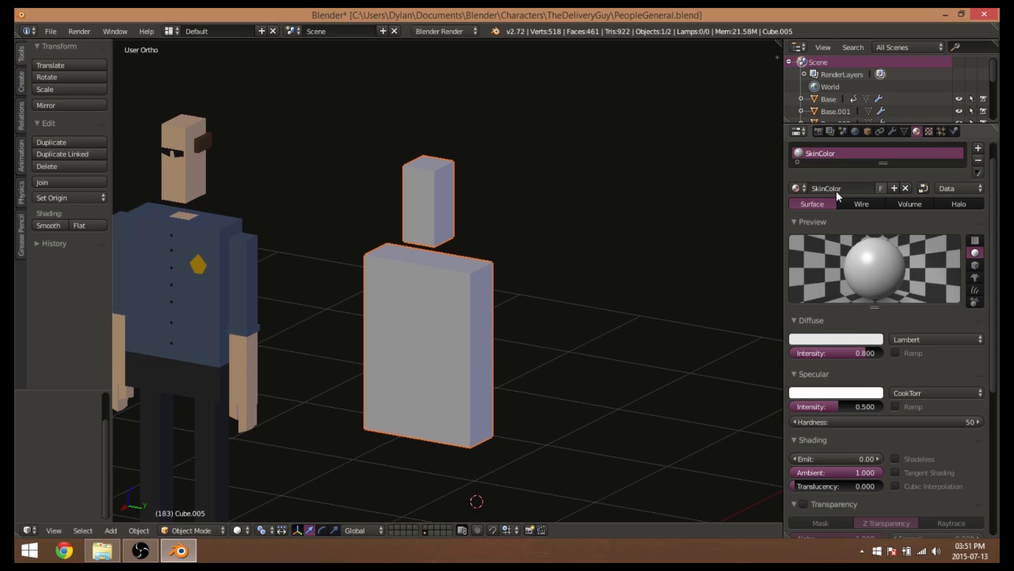
{"action": "left_click", "coordinate": [852, 340]}
{"action": "left_click_drag", "start_coordinate": [802, 219], "coordinate": [812, 227]}
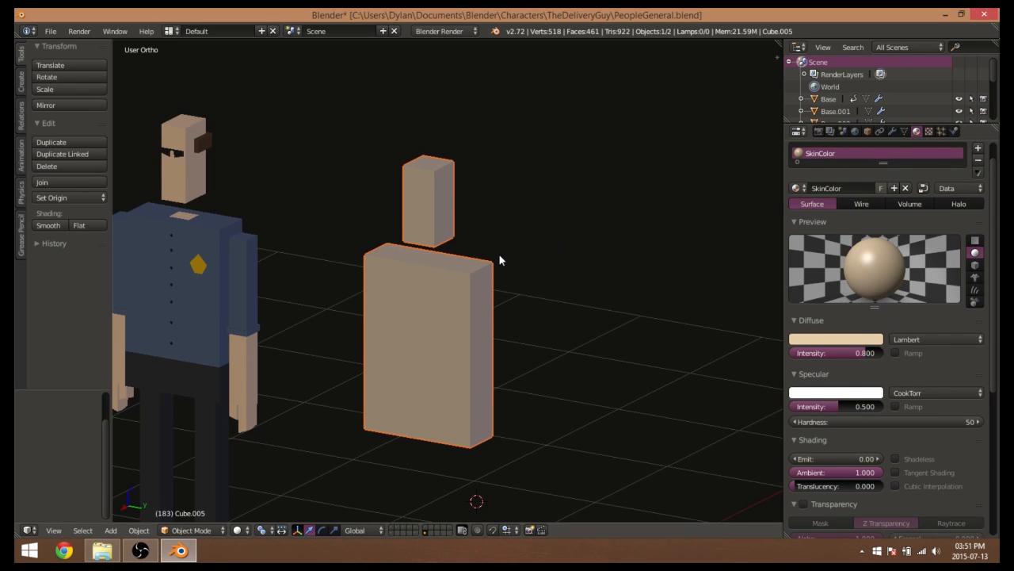
Add a second material slot to the body and create a new material in it named Shirt
{"action": "key", "text": "Tab"}
{"action": "scroll", "coordinate": [494, 258], "scroll_direction": "up", "scroll_amount": 4}
{"action": "middle_click_drag", "start_coordinate": [552, 256], "coordinate": [573, 266]}
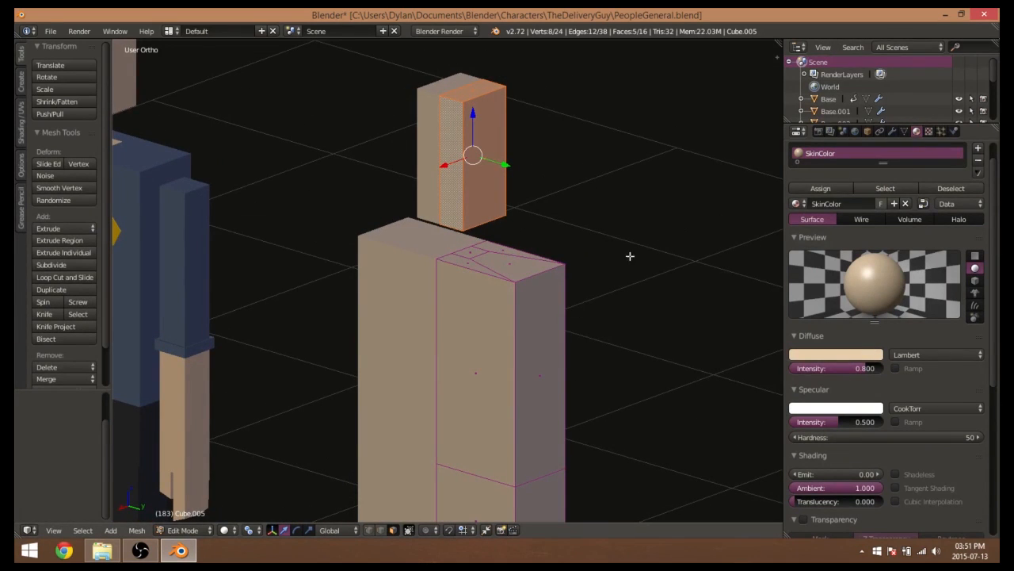
{"action": "left_click", "coordinate": [980, 152]}
{"action": "key", "text": "Tab"}
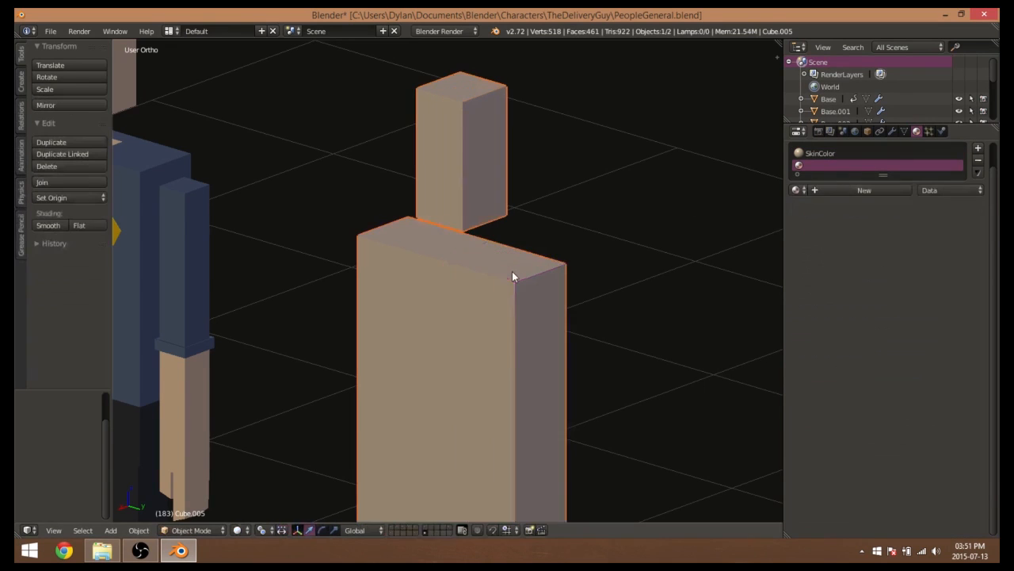
{"action": "left_click", "coordinate": [829, 194]}
{"action": "left_click", "coordinate": [828, 193]}
{"action": "type", "text": "Shirt"}
{"action": "key", "text": "Return"}
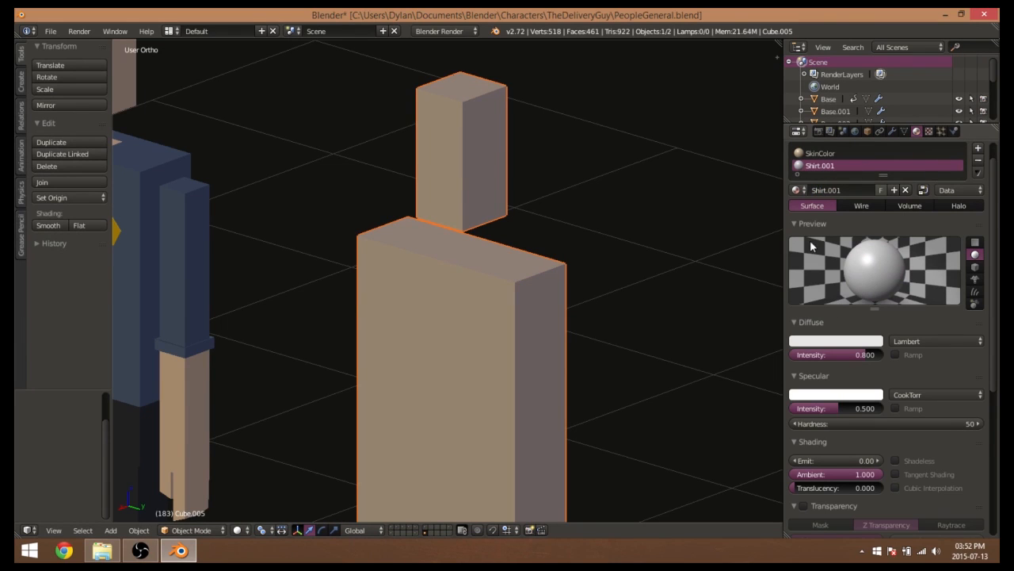
Set the diffuse color of the Shirt.001 material to a muted olive green
{"action": "left_click", "coordinate": [820, 341]}
{"action": "mouse_move", "coordinate": [837, 220]}
{"action": "left_mouse_down"}
{"action": "mouse_move", "coordinate": [849, 214]}
{"action": "mouse_move", "coordinate": [842, 205]}
{"action": "mouse_move", "coordinate": [816, 201]}
{"action": "mouse_move", "coordinate": [789, 224]}
{"action": "left_mouse_up"}
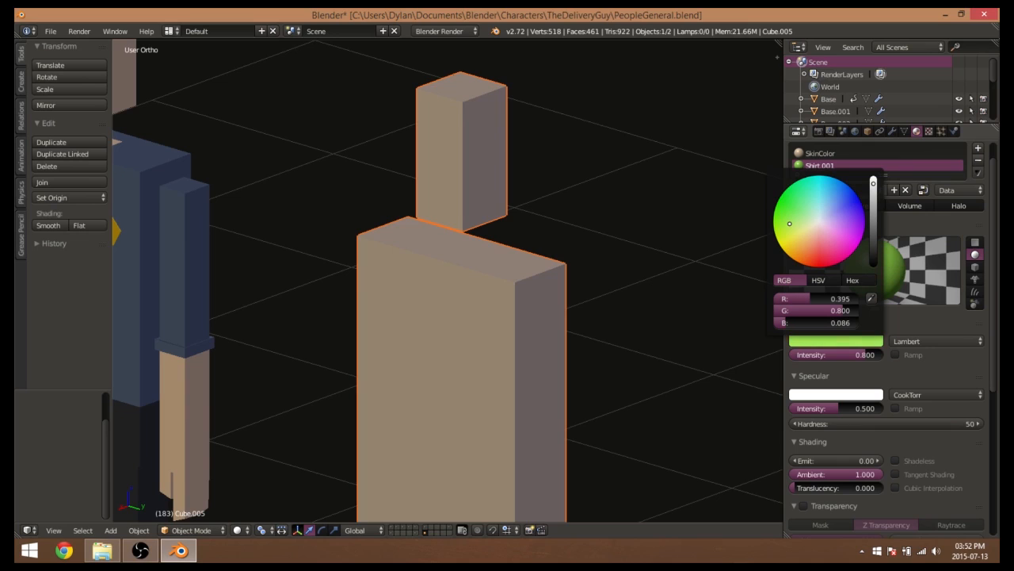
{"action": "left_click", "coordinate": [874, 219]}
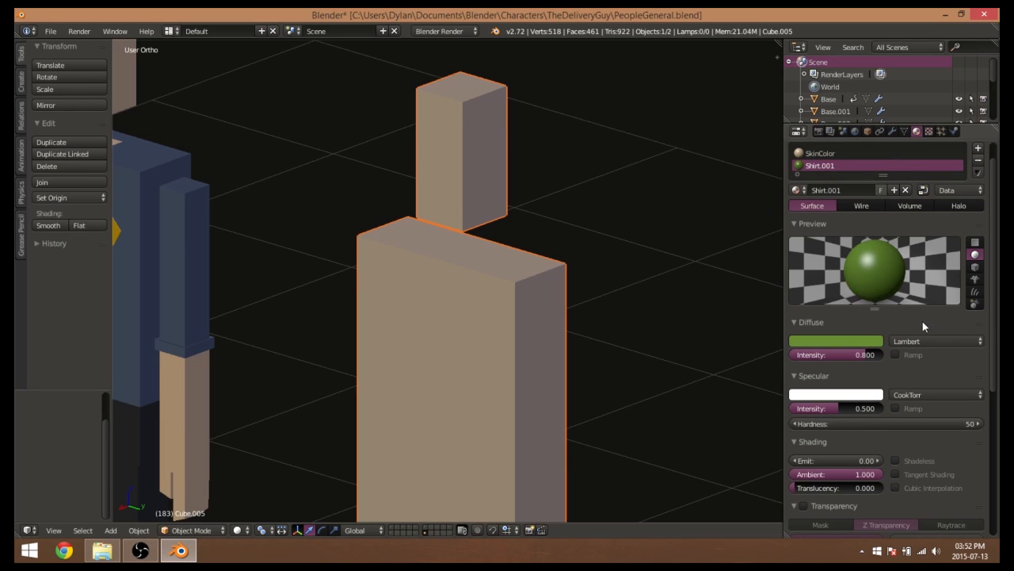
Add a third material slot with a new material named Pants and set its diffuse color to dark brown
{"action": "left_click", "coordinate": [978, 147]}
{"action": "left_click", "coordinate": [828, 204]}
{"action": "left_click", "coordinate": [828, 204]}
{"action": "type", "text": "P"}
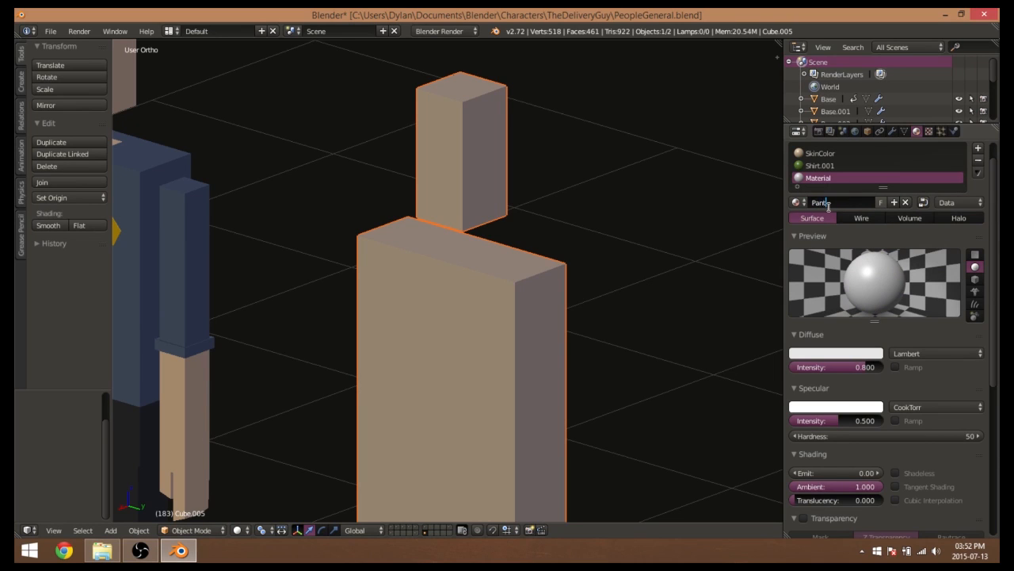
{"action": "type", "text": "ants"}
{"action": "key", "text": "Return"}
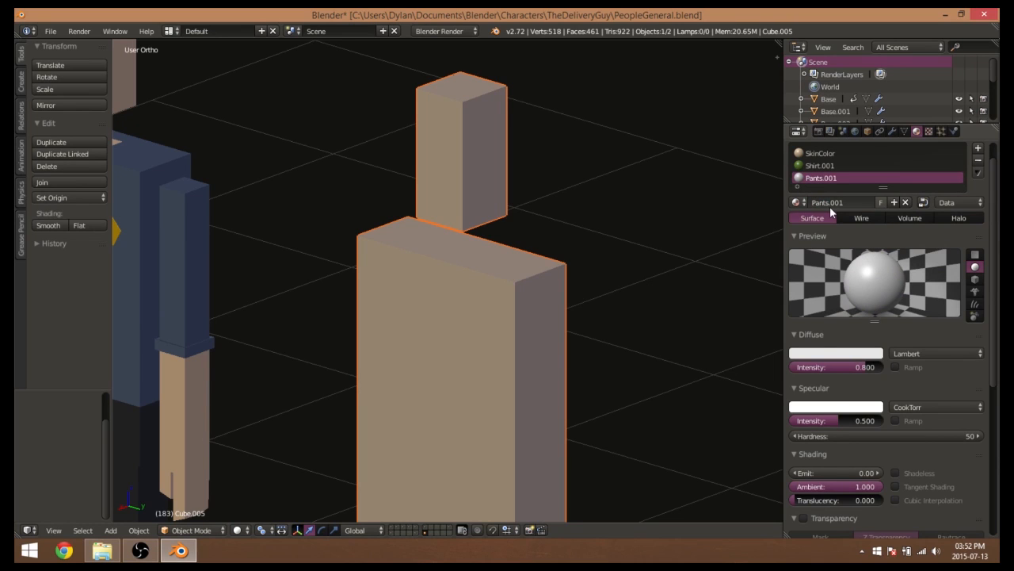
{"action": "left_click", "coordinate": [824, 355]}
{"action": "left_click_drag", "start_coordinate": [876, 252], "coordinate": [834, 252]}
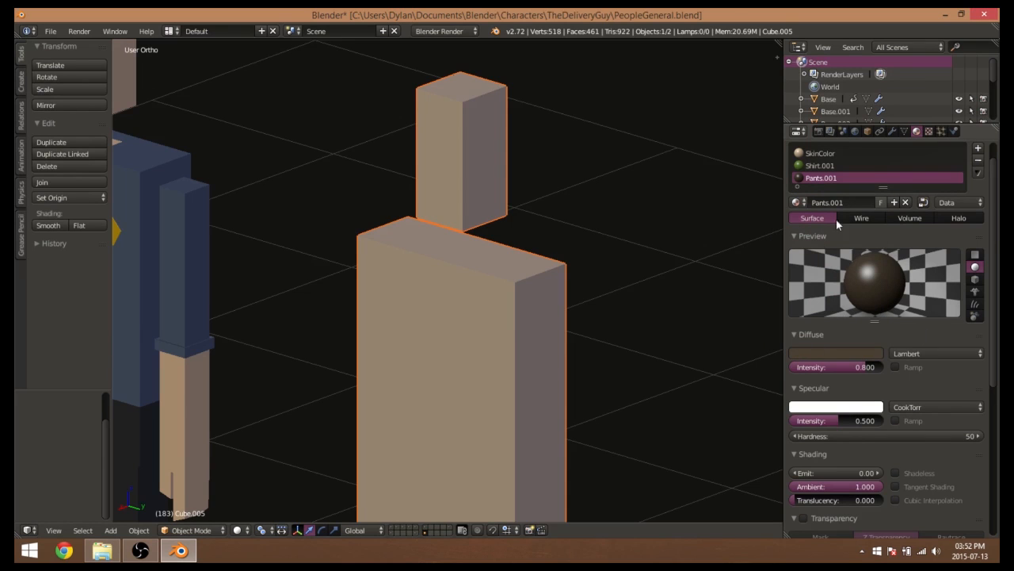
Add a fourth material slot with a new material named Shoes and set its diffuse color to near black
{"action": "left_click", "coordinate": [978, 147]}
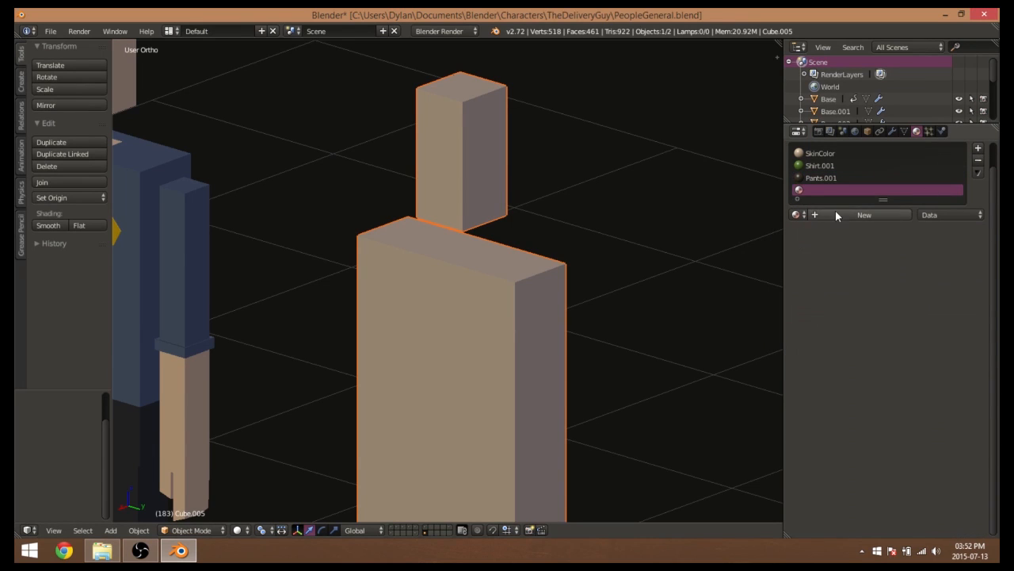
{"action": "left_click", "coordinate": [842, 215]}
{"action": "double_click", "coordinate": [825, 214]}
{"action": "type", "text": "S"}
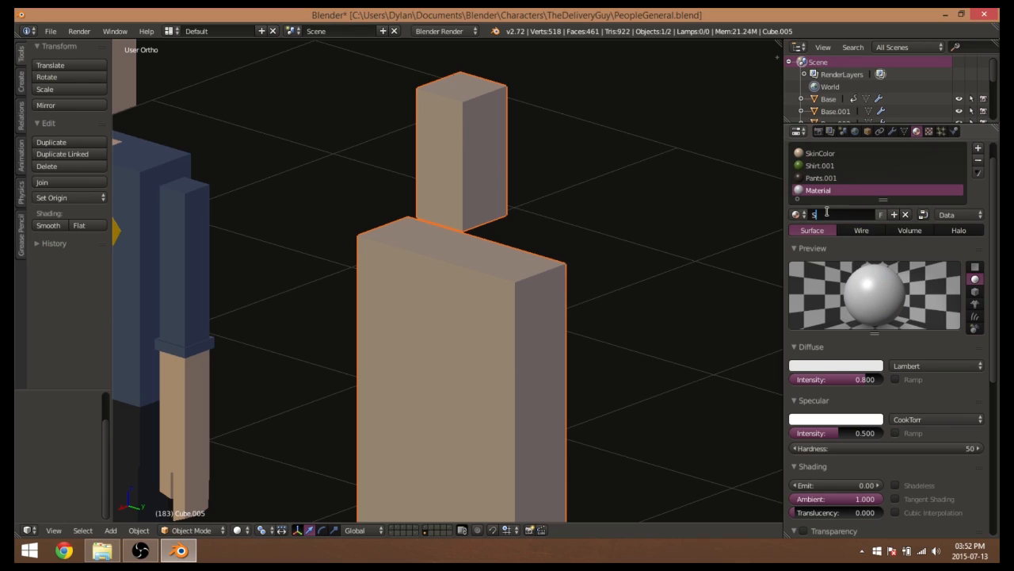
{"action": "type", "text": "hoes"}
{"action": "key", "text": "Return"}
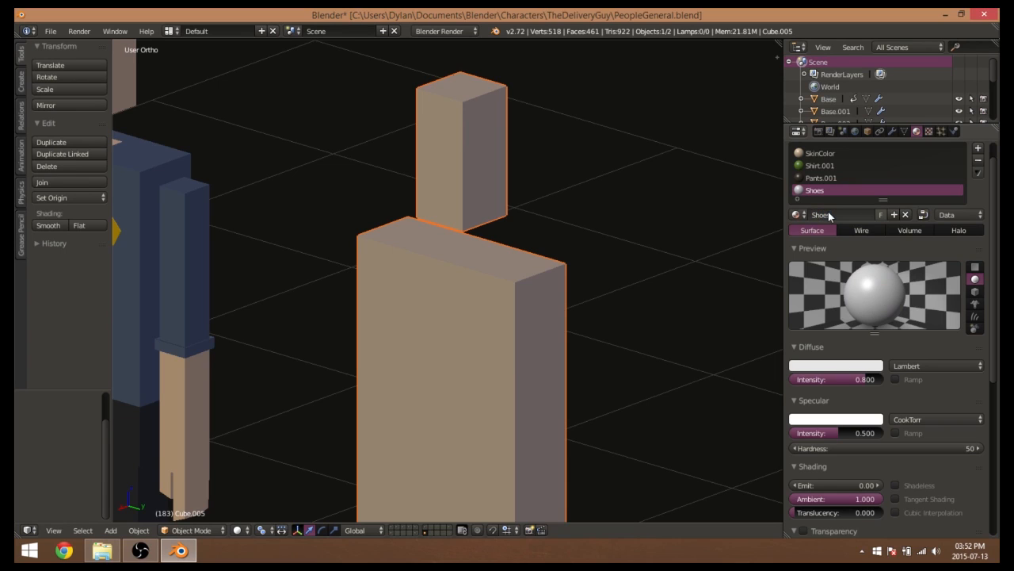
{"action": "left_click", "coordinate": [847, 366]}
{"action": "left_click", "coordinate": [874, 269]}
{"action": "left_click", "coordinate": [831, 274]}
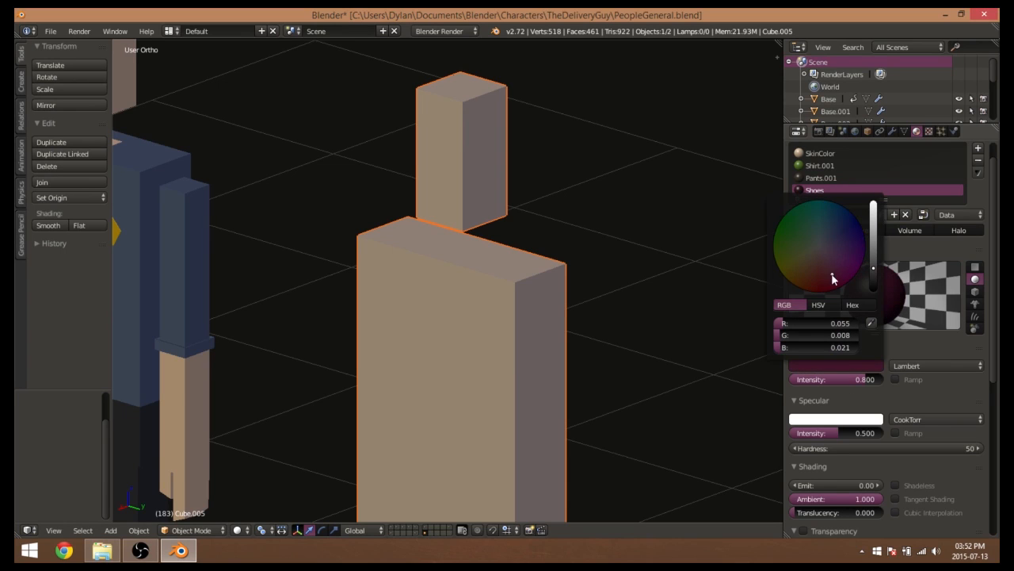
{"action": "left_click_drag", "start_coordinate": [874, 273], "coordinate": [873, 281]}
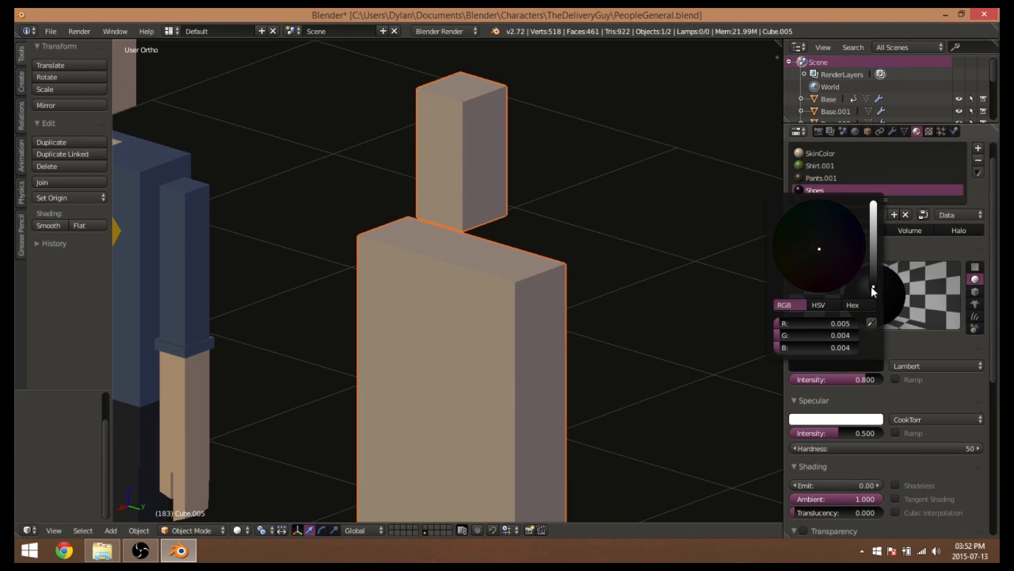
Rename the Shoes material to ShoesANDBUttons
{"action": "scroll", "coordinate": [527, 295], "scroll_direction": "down", "scroll_amount": 4}
{"action": "middle_click_drag", "start_coordinate": [518, 296], "coordinate": [554, 245], "text": "shift"}
{"action": "left_click", "coordinate": [834, 214]}
{"action": "type", "text": "ANDBUT"}
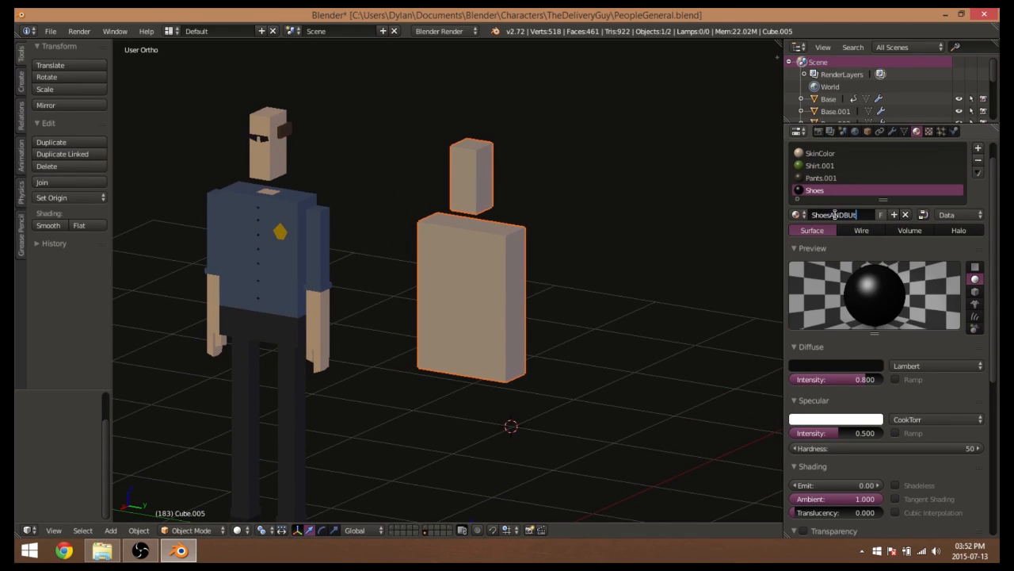
{"action": "type", "text": "tons"}
{"action": "key", "text": "Return"}
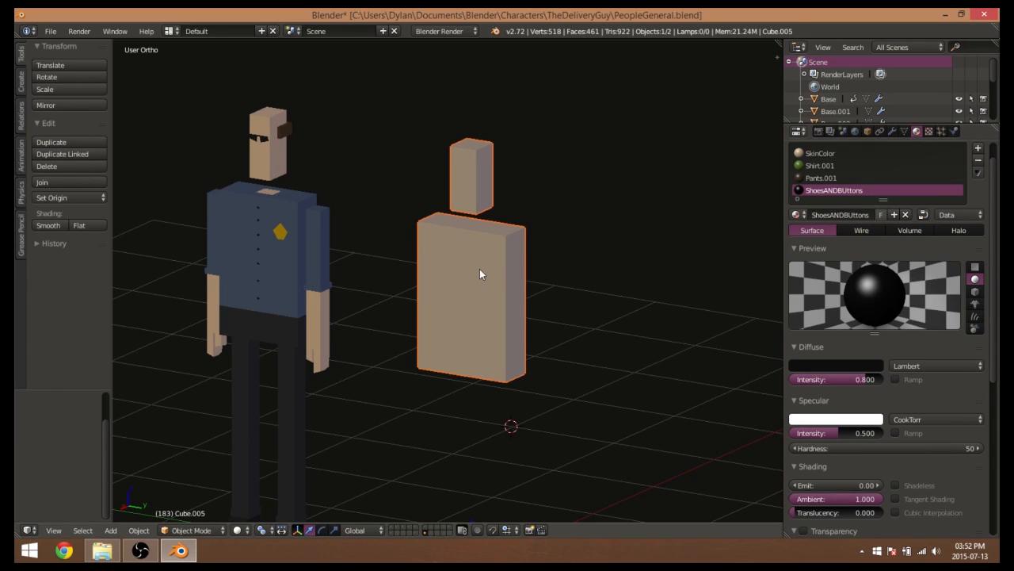
Select the torso's upper front, side, back and top faces, excluding the neck face, and assign the Shirt.001 material to them
{"action": "key", "text": "Tab"}
{"action": "scroll", "coordinate": [456, 303], "scroll_direction": "up", "scroll_amount": 5}
{"action": "middle_click_drag", "start_coordinate": [459, 268], "coordinate": [443, 277]}
{"action": "right_click", "coordinate": [489, 251]}
{"action": "middle_click_drag", "start_coordinate": [627, 237], "coordinate": [551, 229]}
{"action": "right_click", "coordinate": [517, 231], "text": "shift"}
{"action": "right_click", "coordinate": [551, 203], "text": "shift"}
{"action": "right_click", "coordinate": [480, 379], "text": "shift"}
{"action": "right_click", "coordinate": [528, 392], "text": "shift"}
{"action": "middle_click_drag", "start_coordinate": [687, 366], "coordinate": [607, 242]}
{"action": "right_click", "coordinate": [523, 365], "text": "shift"}
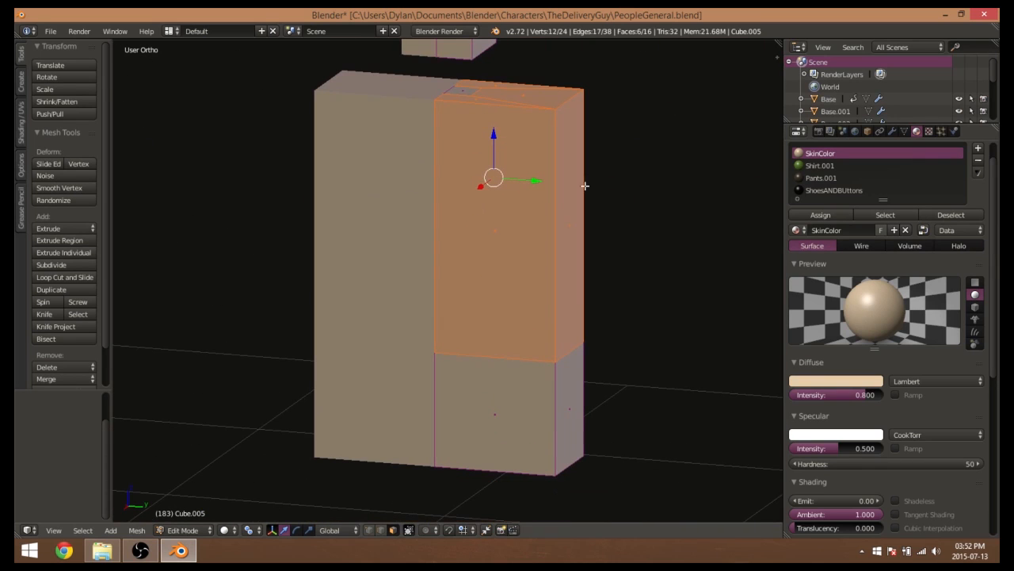
{"action": "left_click", "coordinate": [813, 165]}
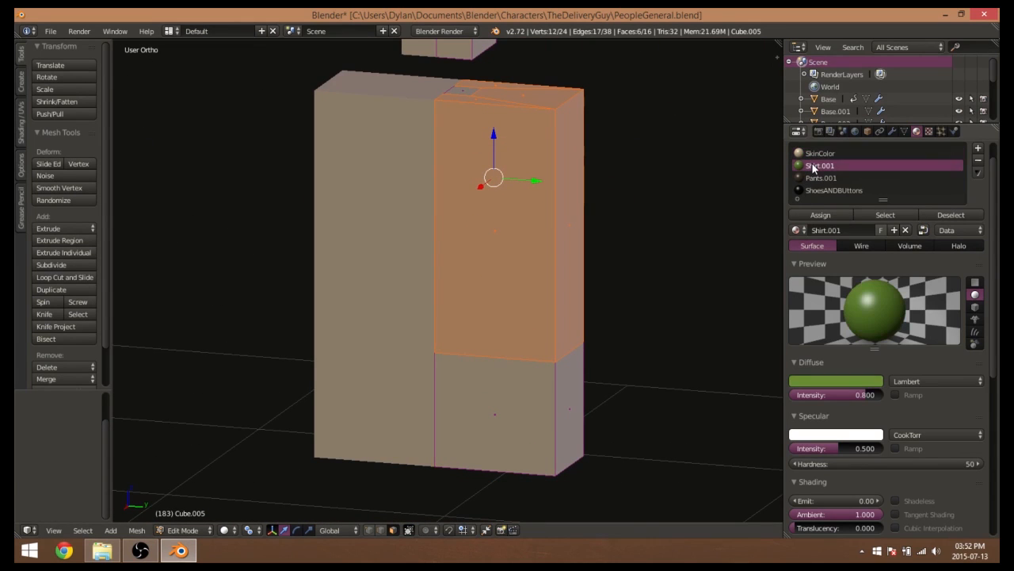
{"action": "middle_click_drag", "start_coordinate": [696, 207], "coordinate": [691, 243], "text": "shift"}
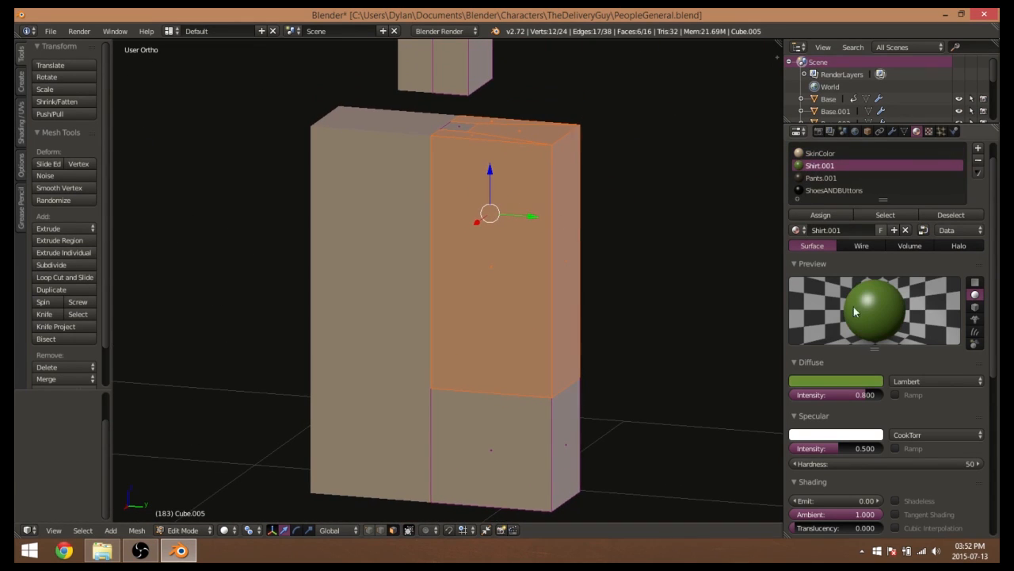
{"action": "left_click", "coordinate": [820, 215]}
{"action": "key", "text": "Tab"}
{"action": "middle_click_drag", "start_coordinate": [568, 309], "coordinate": [557, 342]}
Select the lower torso faces including the underside and assign the Pants.001 material to them
{"action": "key", "text": "Tab"}
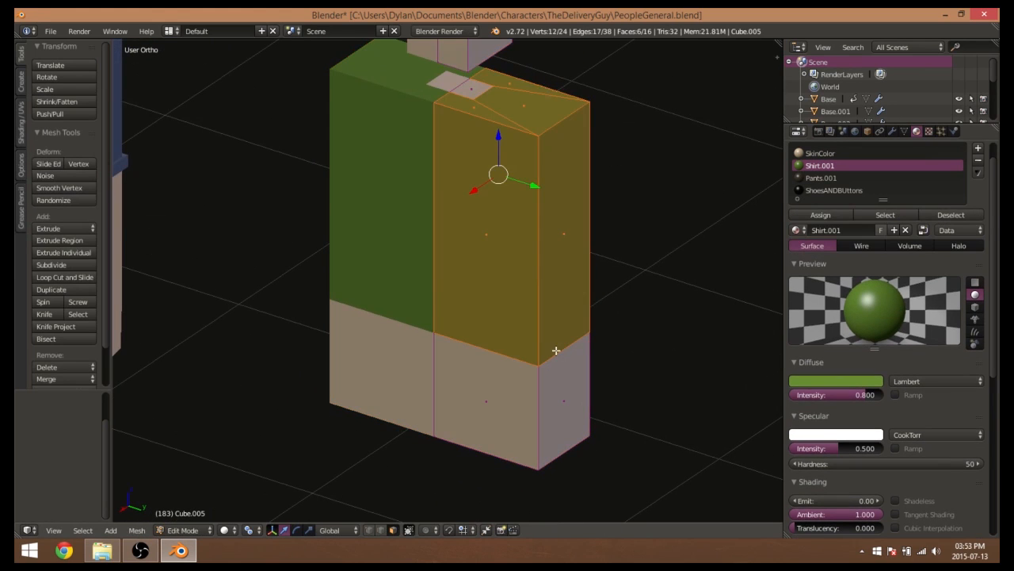
{"action": "scroll", "coordinate": [553, 351], "scroll_direction": "up", "scroll_amount": 2}
{"action": "middle_click_drag", "start_coordinate": [577, 306], "coordinate": [578, 288], "text": "shift"}
{"action": "right_click", "coordinate": [555, 338]}
{"action": "middle_click_drag", "start_coordinate": [584, 365], "coordinate": [554, 360], "text": "shift"}
{"action": "right_click", "coordinate": [556, 388], "text": "shift"}
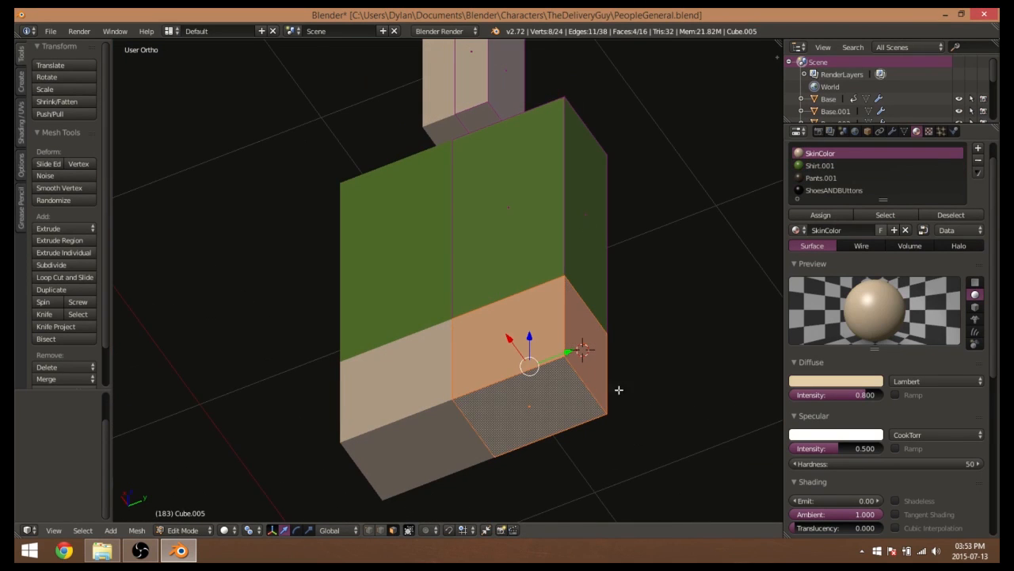
{"action": "left_click", "coordinate": [821, 178]}
{"action": "left_click", "coordinate": [820, 215]}
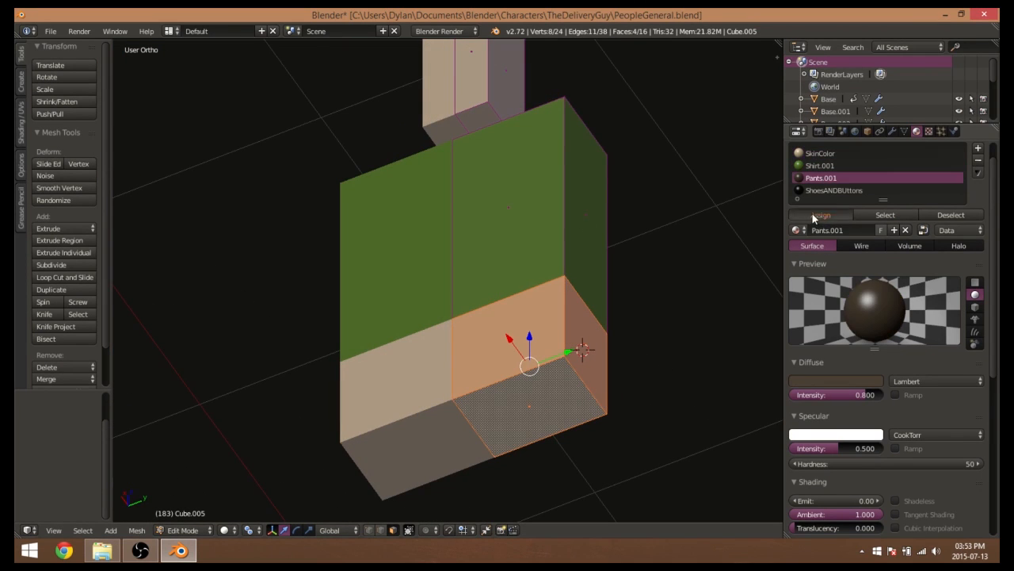
{"action": "key", "text": "Tab"}
{"action": "scroll", "coordinate": [553, 292], "scroll_direction": "down", "scroll_amount": 7}
{"action": "middle_click_drag", "start_coordinate": [555, 249], "coordinate": [530, 283]}
{"action": "scroll", "coordinate": [545, 310], "scroll_direction": "up", "scroll_amount": 3}
Check the head's material assignment, return to Object Mode and save the file over the existing one
{"action": "key", "text": "Tab"}
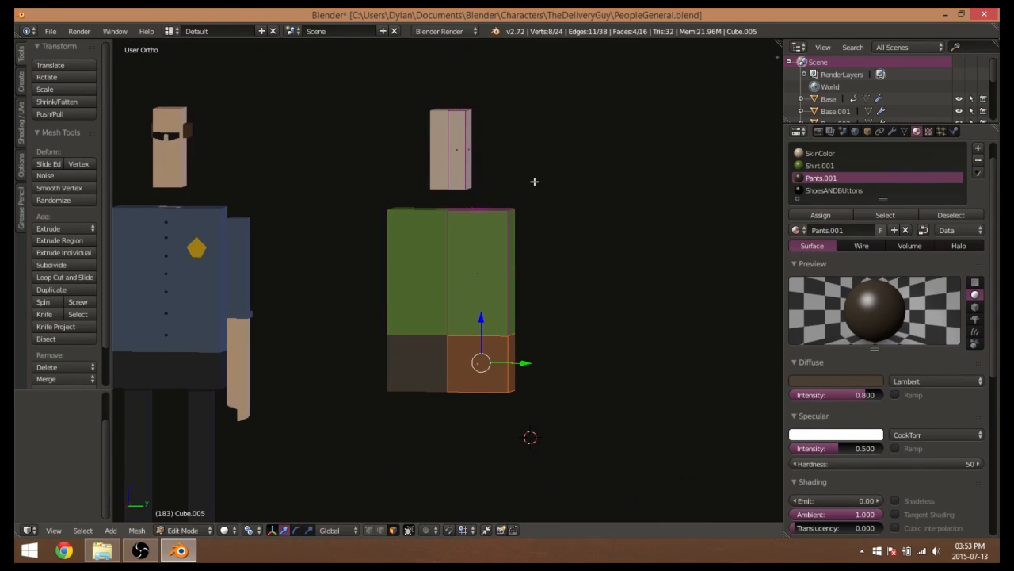
{"action": "right_click", "coordinate": [470, 155]}
{"action": "left_click_drag", "start_coordinate": [501, 150], "coordinate": [497, 151]}
{"action": "key", "text": "Tab"}
{"action": "middle_click_drag", "start_coordinate": [550, 165], "coordinate": [488, 162]}
{"action": "scroll", "coordinate": [501, 262], "scroll_direction": "up", "scroll_amount": 3}
{"action": "middle_click_drag", "start_coordinate": [471, 268], "coordinate": [461, 405], "text": "shift"}
{"action": "middle_click_drag", "start_coordinate": [519, 350], "coordinate": [507, 416]}
{"action": "key", "text": "ctrl+s"}
{"action": "left_click", "coordinate": [493, 333]}
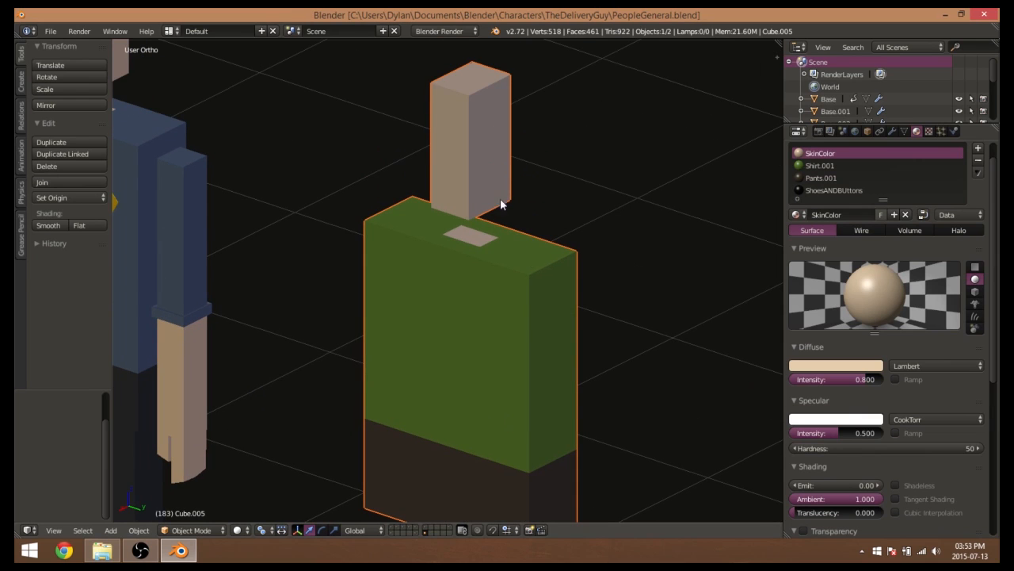
Duplicate the torso's upper side face in Edit Mode and move the copy outward along Y by about 0.068
{"action": "middle_click_drag", "start_coordinate": [529, 346], "coordinate": [488, 252], "text": "shift"}
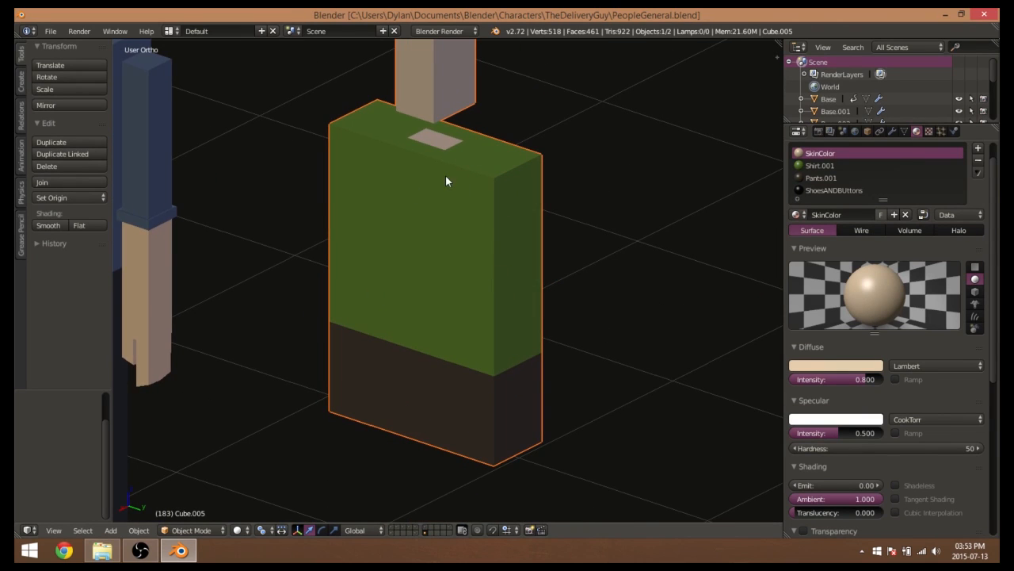
{"action": "middle_click_drag", "start_coordinate": [427, 374], "coordinate": [603, 156]}
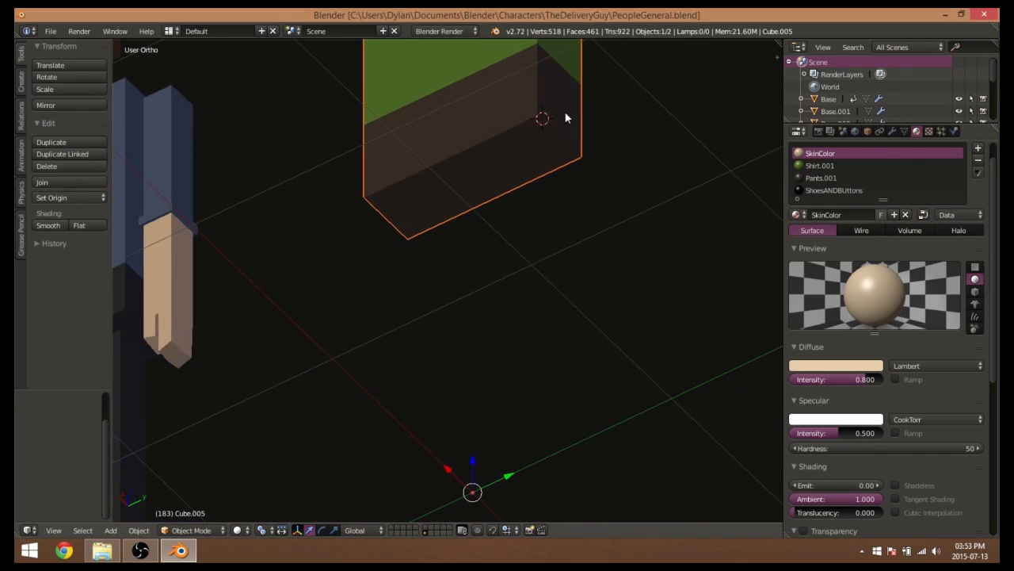
{"action": "middle_click_drag", "start_coordinate": [517, 173], "coordinate": [478, 193]}
{"action": "key", "text": "Tab"}
{"action": "right_click", "coordinate": [424, 162]}
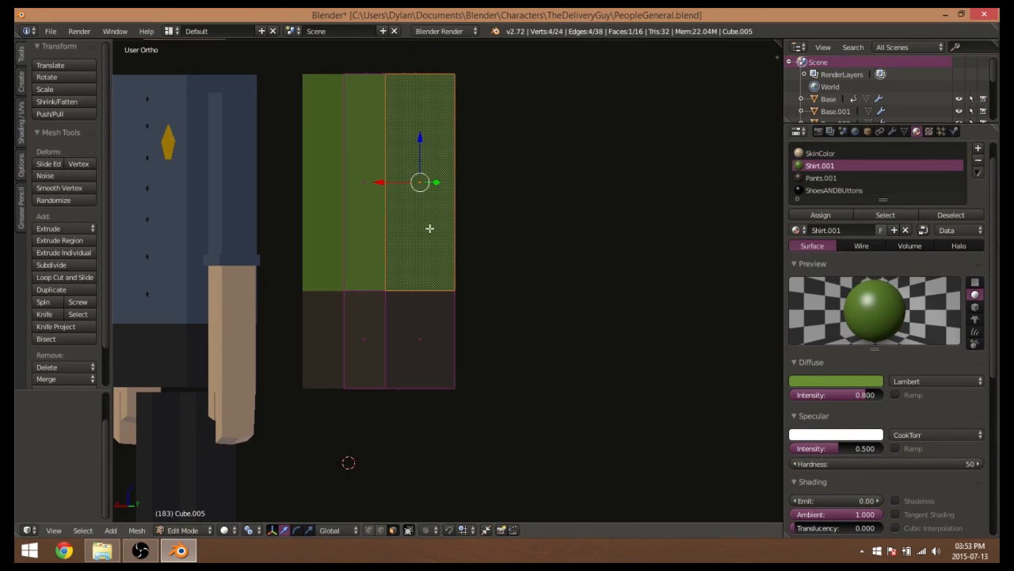
{"action": "middle_click_drag", "start_coordinate": [416, 206], "coordinate": [439, 193]}
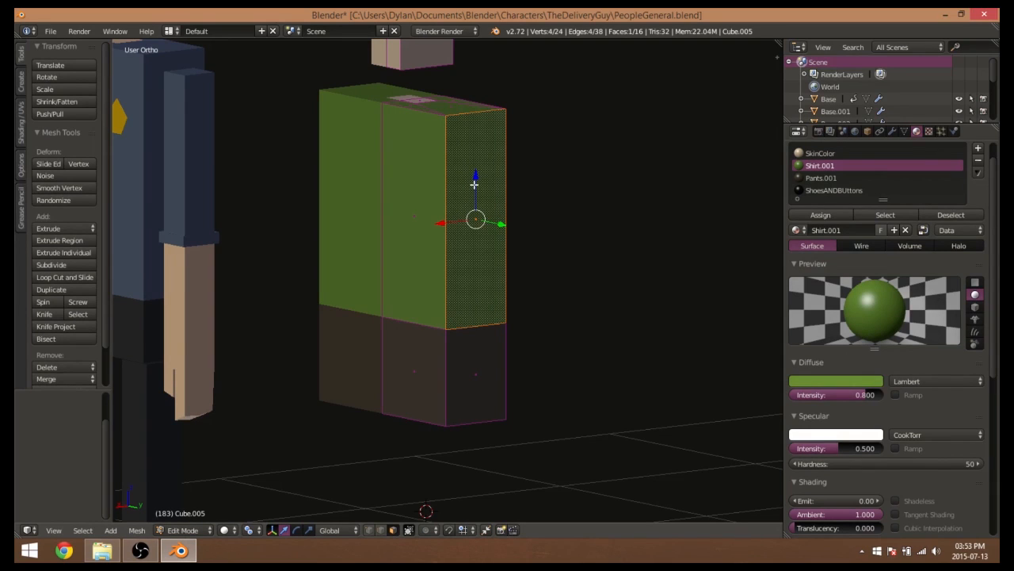
{"action": "right_click", "coordinate": [479, 351]}
{"action": "right_click", "coordinate": [489, 207]}
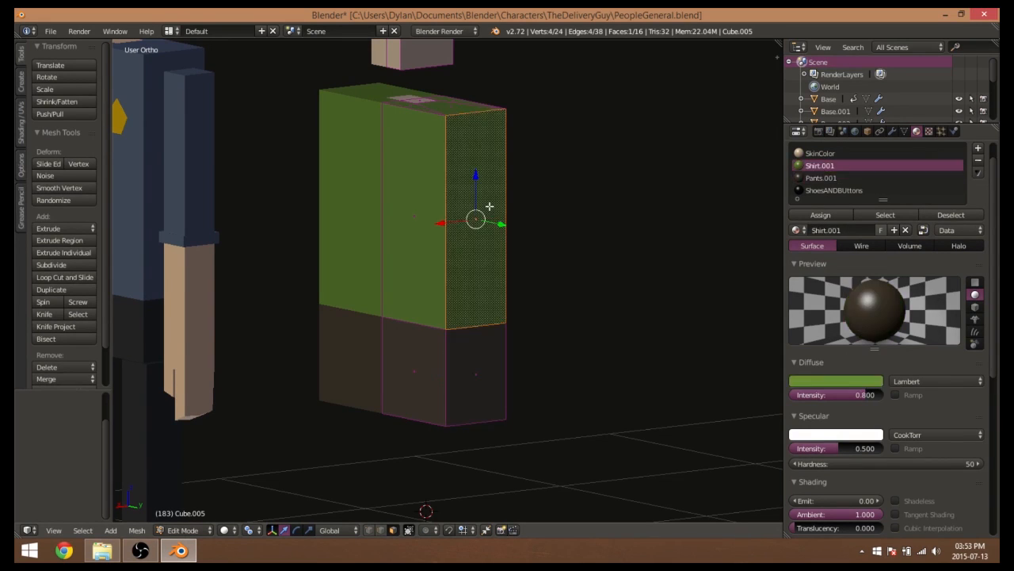
{"action": "key", "text": "shift+d"}
{"action": "right_click", "coordinate": [485, 220]}
{"action": "left_click_drag", "start_coordinate": [501, 224], "coordinate": [511, 228]}
{"action": "left_click", "coordinate": [513, 228]}
Scale the duplicated side face along X to about 0.427 to narrow it to arm width
{"action": "middle_click_drag", "start_coordinate": [514, 228], "coordinate": [481, 239]}
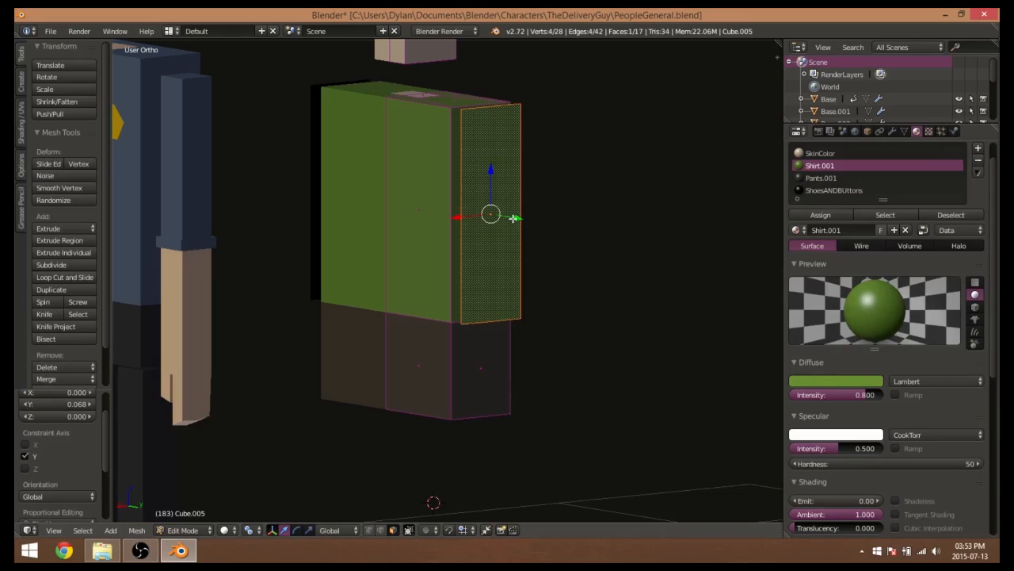
{"action": "middle_click_drag", "start_coordinate": [591, 245], "coordinate": [555, 244]}
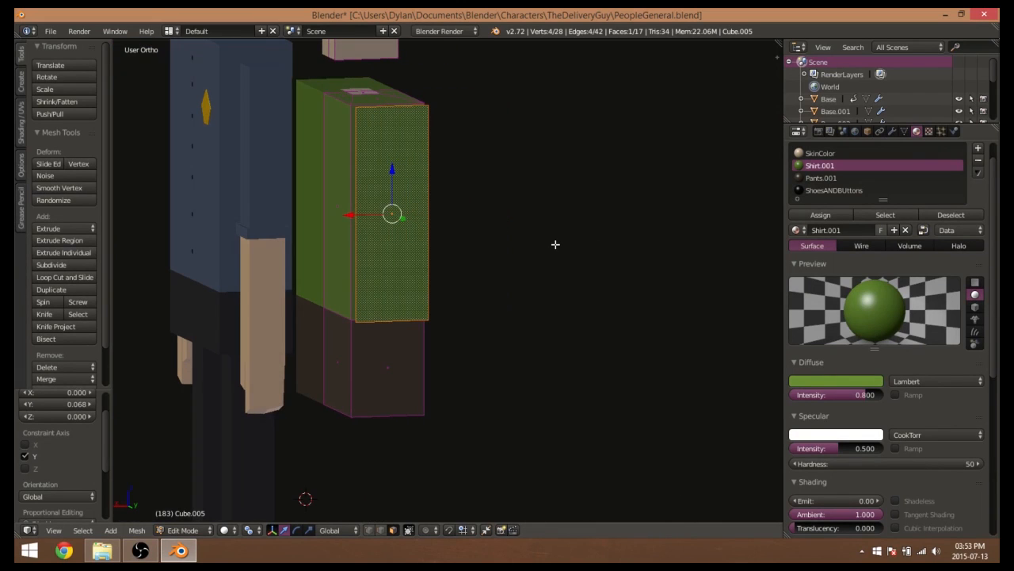
{"action": "key", "text": "s"}
{"action": "key", "text": "x"}
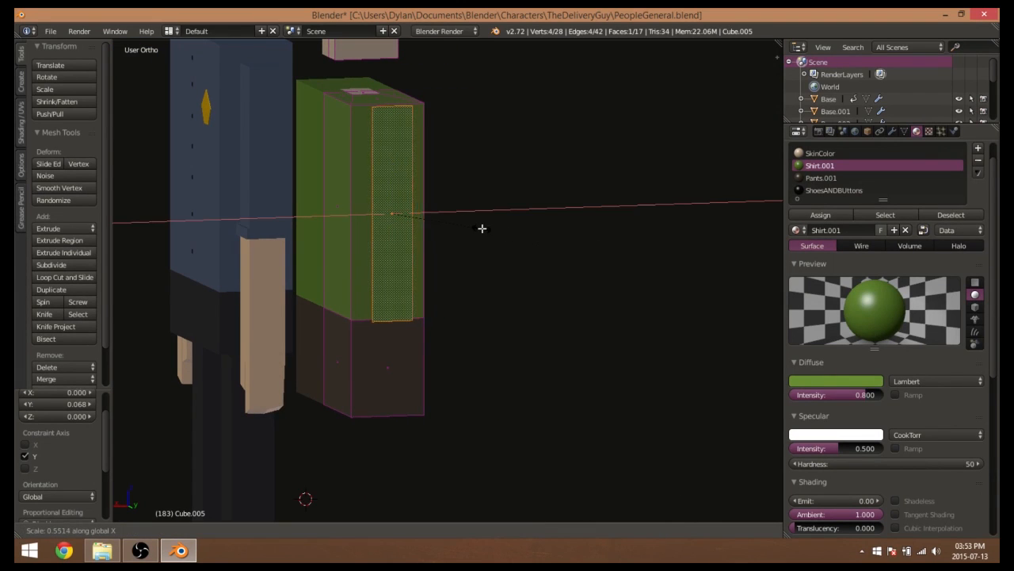
{"action": "left_click", "coordinate": [464, 225]}
Extrude the narrow face and move it outward along Y by about 0.154 to form an arm block
{"action": "middle_click_drag", "start_coordinate": [464, 225], "coordinate": [473, 233]}
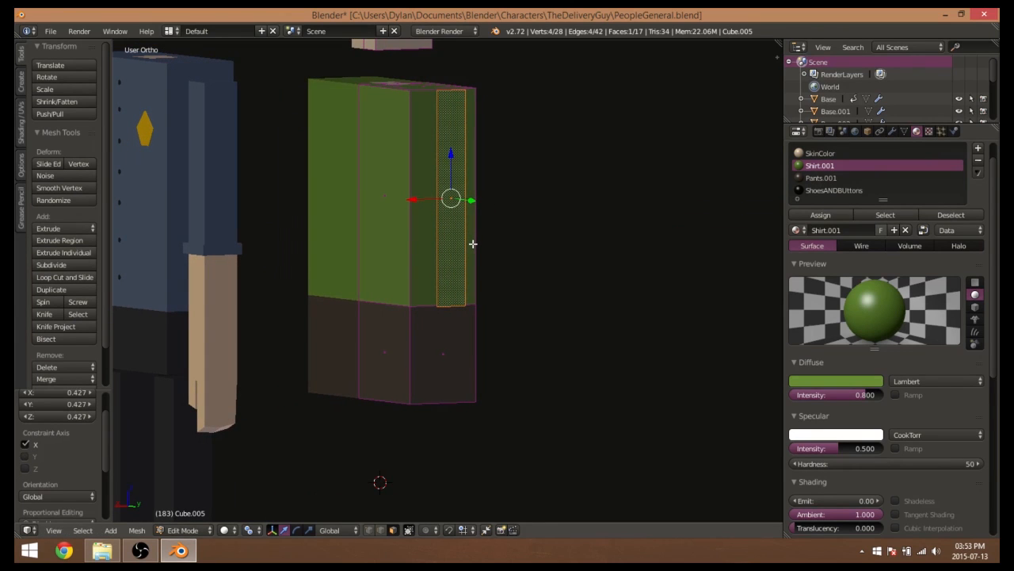
{"action": "key", "text": "e"}
{"action": "right_click", "coordinate": [473, 243]}
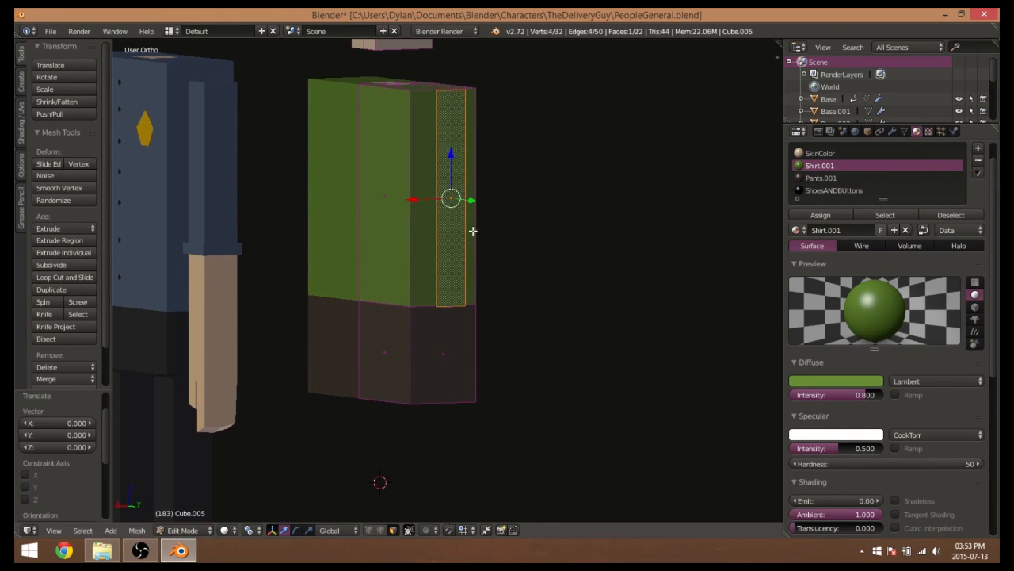
{"action": "key", "text": "g"}
{"action": "key", "text": "y"}
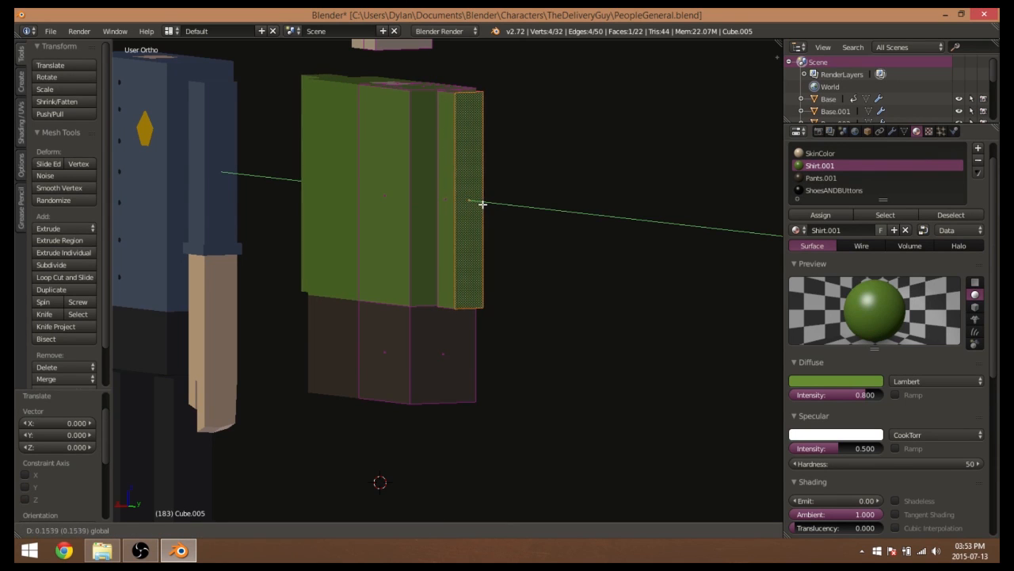
{"action": "left_click", "coordinate": [483, 204]}
Select the whole linked arm block, lengthen it along Z and move it down by about 0.26
{"action": "middle_click_drag", "start_coordinate": [485, 208], "coordinate": [505, 237]}
{"action": "scroll", "coordinate": [506, 238], "scroll_direction": "up", "scroll_amount": 4}
{"action": "middle_click_drag", "start_coordinate": [533, 195], "coordinate": [499, 321], "text": "shift"}
{"action": "middle_click_drag", "start_coordinate": [508, 251], "coordinate": [480, 269]}
{"action": "key", "text": "ctrl+l"}
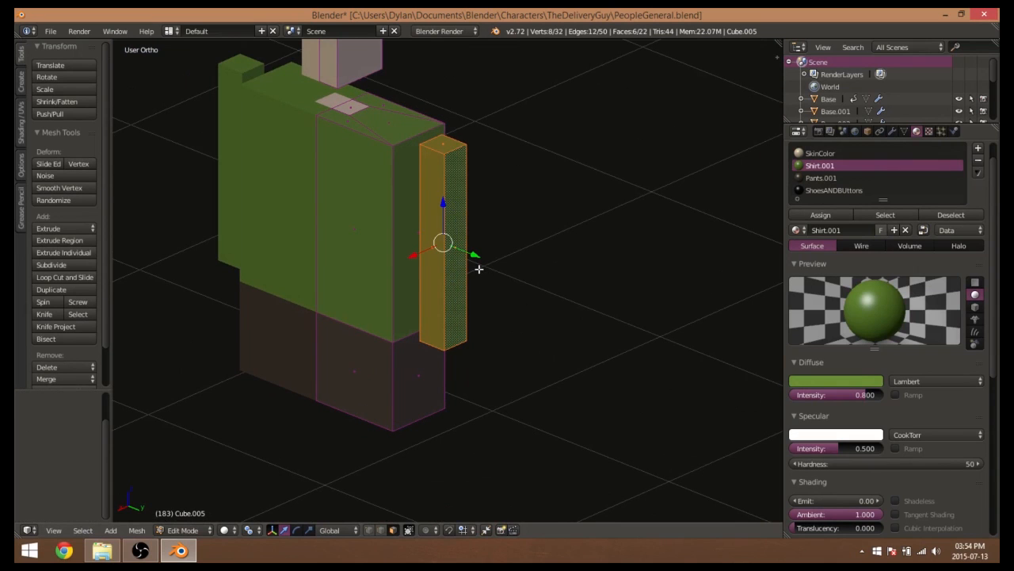
{"action": "key", "text": "s"}
{"action": "key", "text": "z"}
{"action": "left_click", "coordinate": [498, 274]}
{"action": "scroll", "coordinate": [497, 275], "scroll_direction": "down", "scroll_amount": 5}
{"action": "middle_click_drag", "start_coordinate": [496, 274], "coordinate": [469, 234]}
{"action": "key", "text": "g"}
{"action": "key", "text": "z"}
{"action": "left_click", "coordinate": [414, 247]}
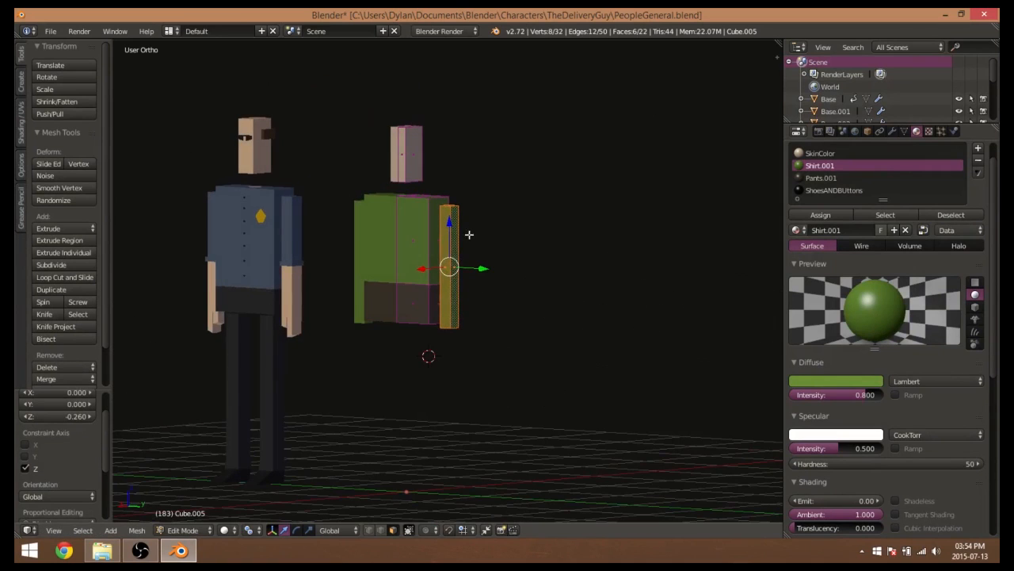
Lengthen the arm block further along Z to match the officer's arm and lower it by about 0.057
{"action": "key", "text": "s"}
{"action": "key", "text": "z"}
{"action": "left_click", "coordinate": [458, 329]}
{"action": "key", "text": "g"}
{"action": "key", "text": "z"}
{"action": "left_click", "coordinate": [449, 237]}
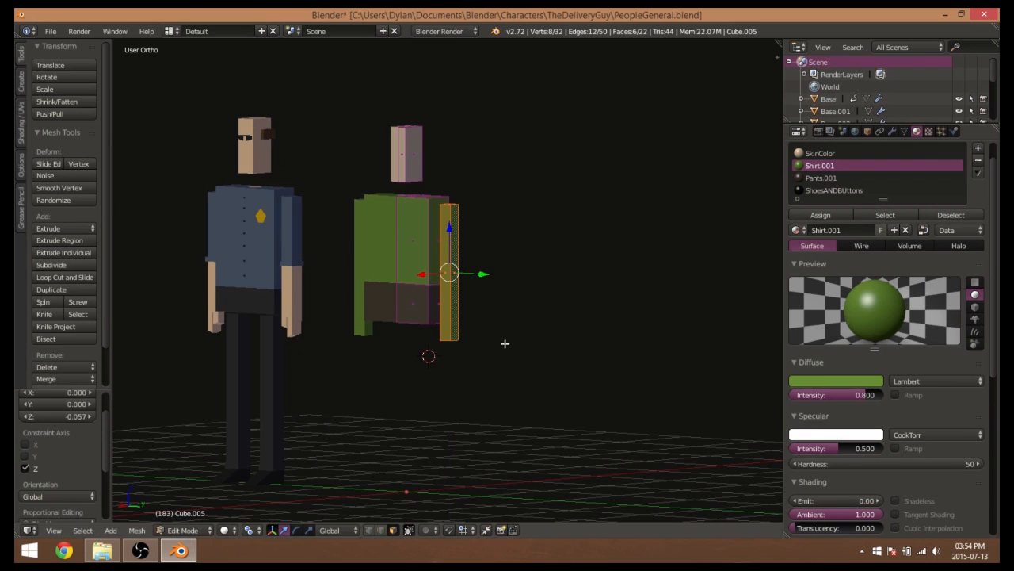
{"action": "scroll", "coordinate": [499, 333], "scroll_direction": "up", "scroll_amount": 2}
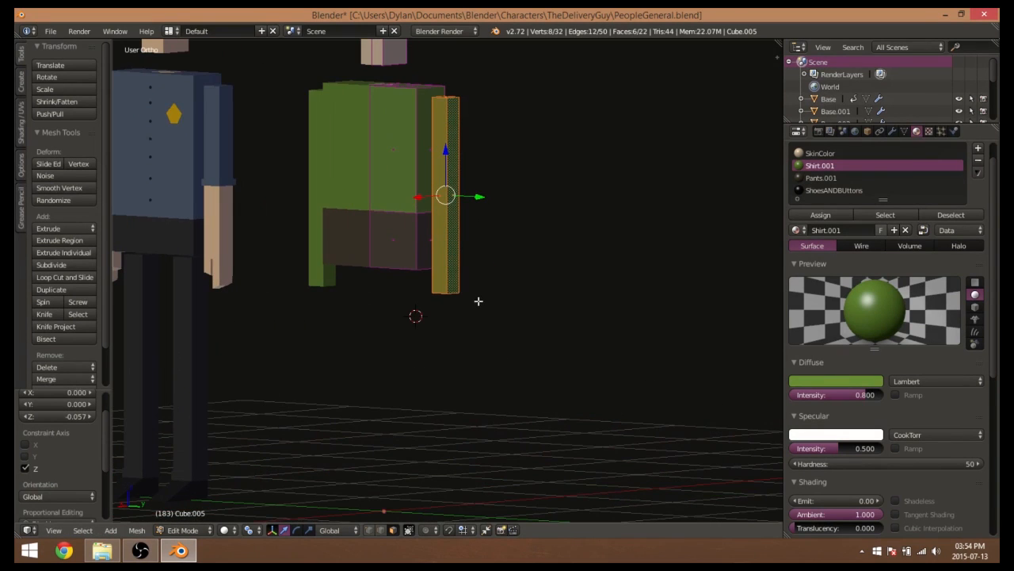
Scale the selected arm block down slightly to shorten it and raise it about 0.070 along Z
{"action": "middle_click_drag", "start_coordinate": [477, 299], "coordinate": [504, 316], "text": "shift"}
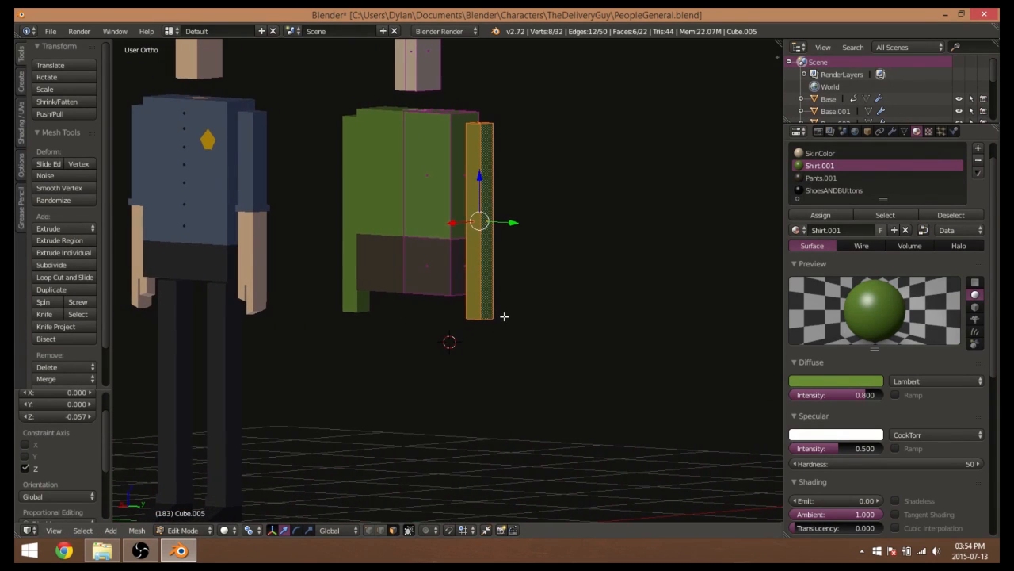
{"action": "key", "text": "s"}
{"action": "left_click", "coordinate": [494, 307]}
{"action": "left_click_drag", "start_coordinate": [481, 188], "coordinate": [485, 178]}
{"action": "left_click", "coordinate": [486, 179]}
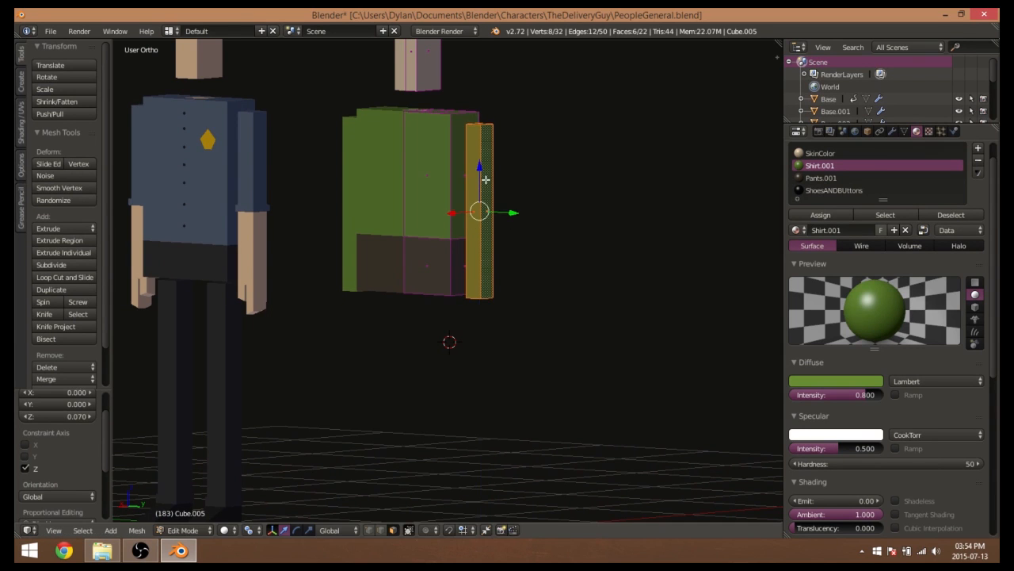
Cut a horizontal edge loop around the exact middle of the arm block
{"action": "scroll", "coordinate": [488, 166], "scroll_direction": "up", "scroll_amount": 5}
{"action": "scroll", "coordinate": [495, 156], "scroll_direction": "down", "scroll_amount": 6}
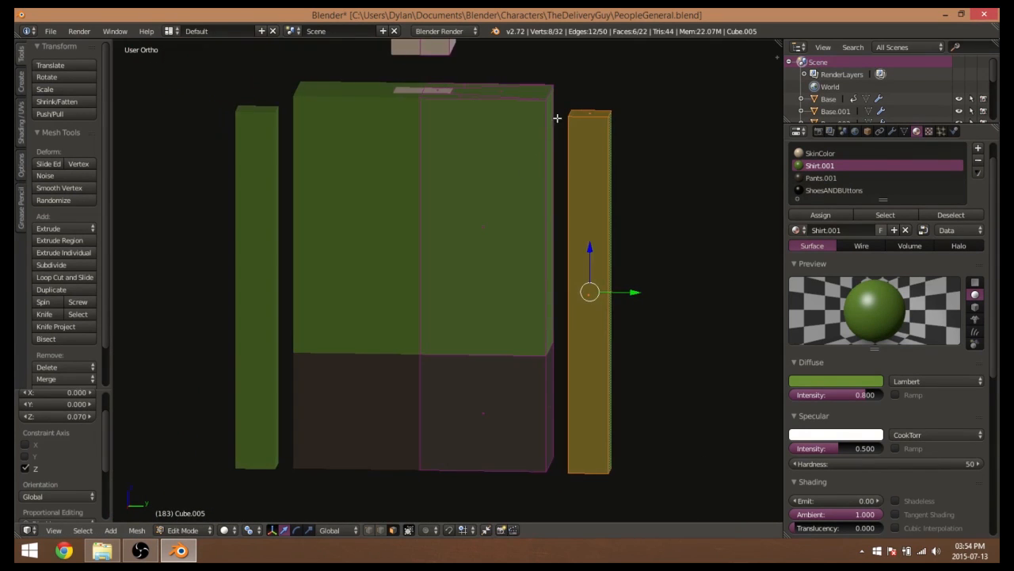
{"action": "middle_click_drag", "start_coordinate": [413, 228], "coordinate": [441, 221]}
{"action": "scroll", "coordinate": [441, 220], "scroll_direction": "up", "scroll_amount": 2}
{"action": "middle_click_drag", "start_coordinate": [477, 281], "coordinate": [421, 249], "text": "shift"}
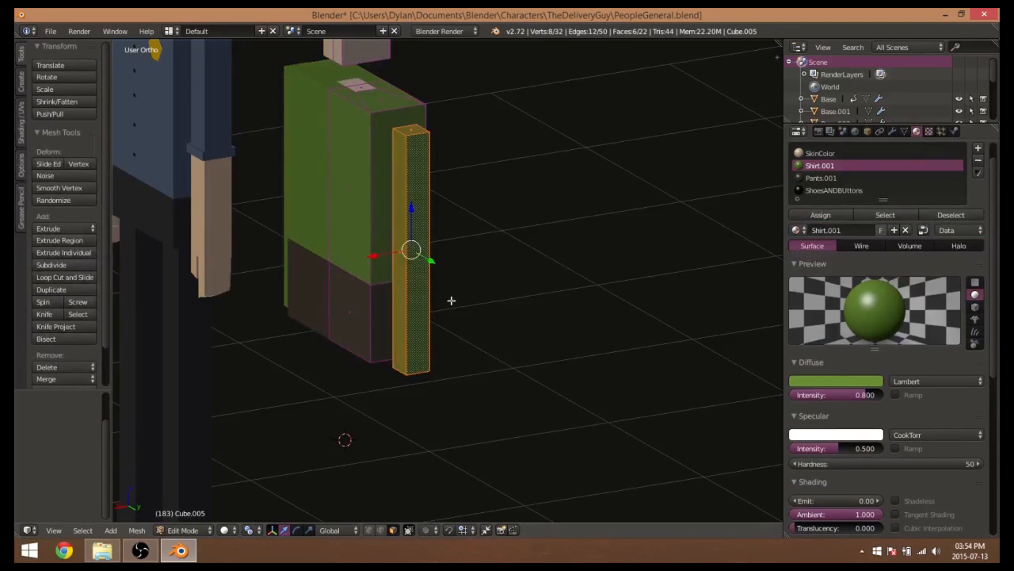
{"action": "middle_click_drag", "start_coordinate": [450, 303], "coordinate": [492, 315]}
{"action": "scroll", "coordinate": [492, 290], "scroll_direction": "up", "scroll_amount": 2}
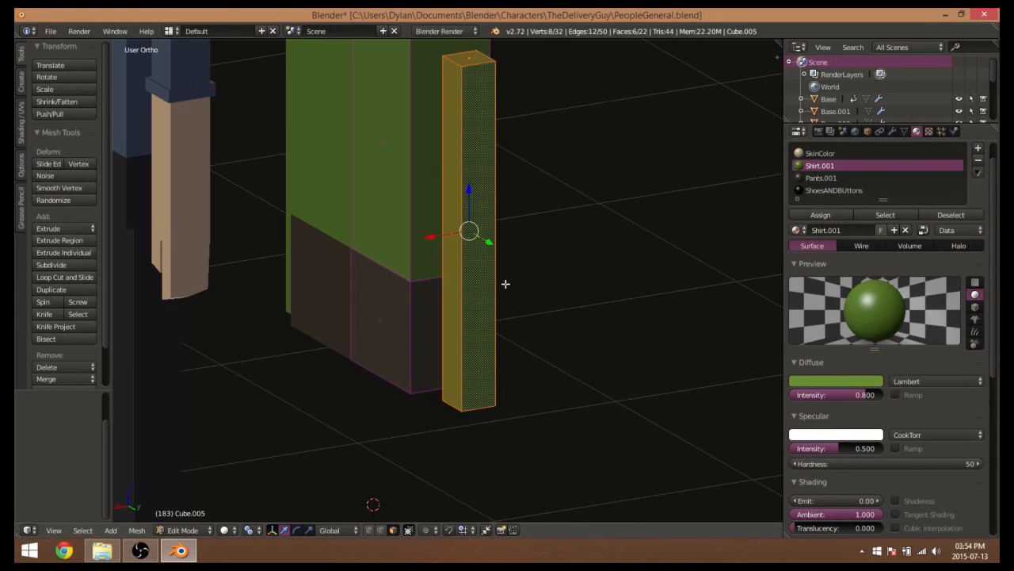
{"action": "key", "text": "ctrl+r"}
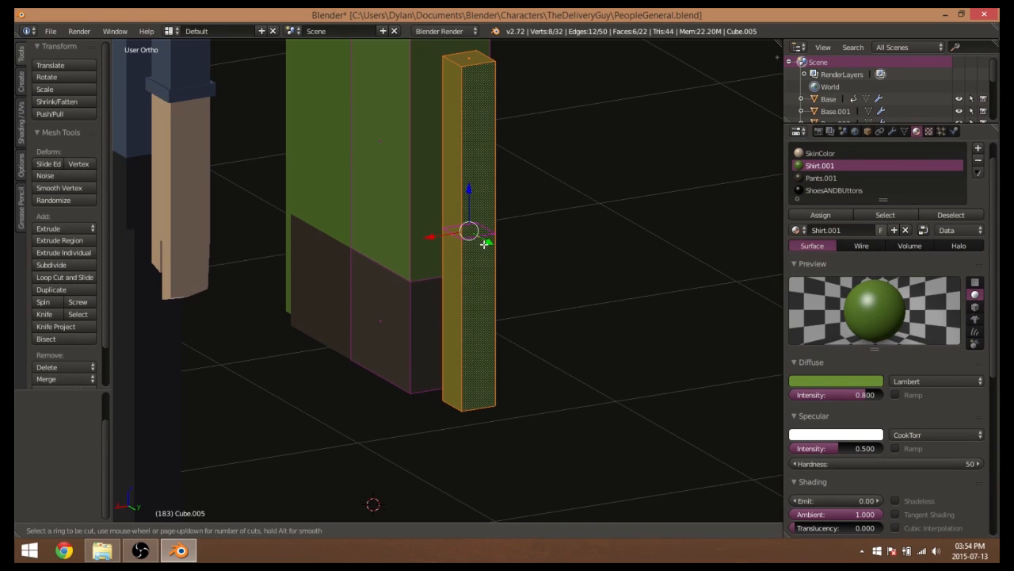
{"action": "left_click", "coordinate": [482, 243]}
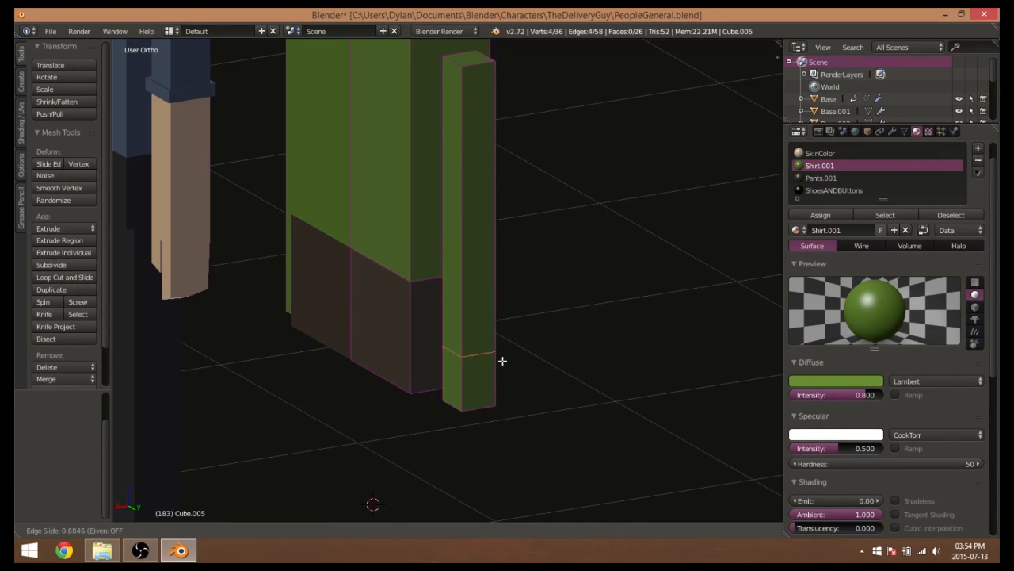
{"action": "right_click", "coordinate": [495, 293]}
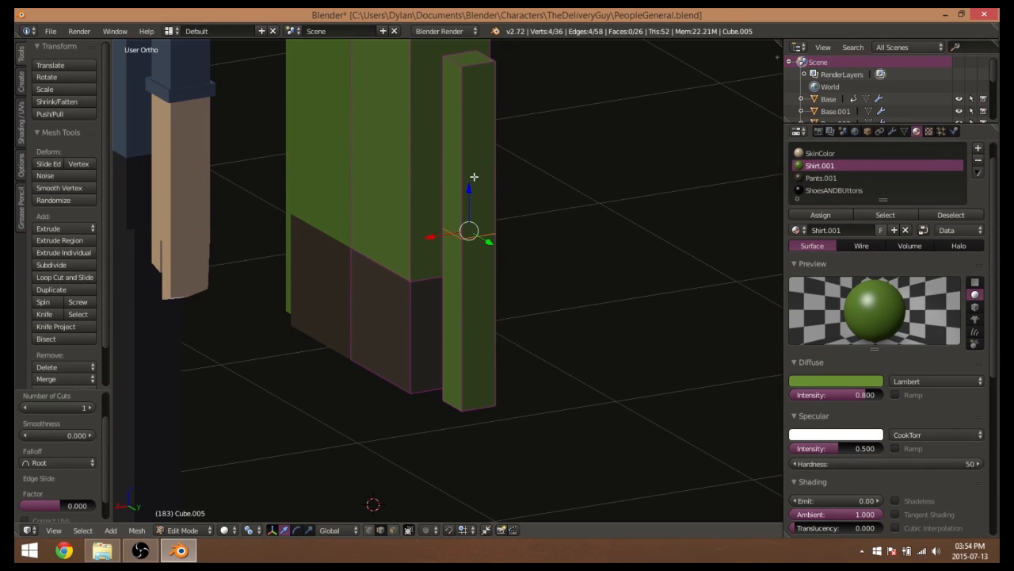
Add horizontal loop cuts close above and below the middle loop, with slide factors of about -0.892 and -0.878
{"action": "key", "text": "ctrl+r"}
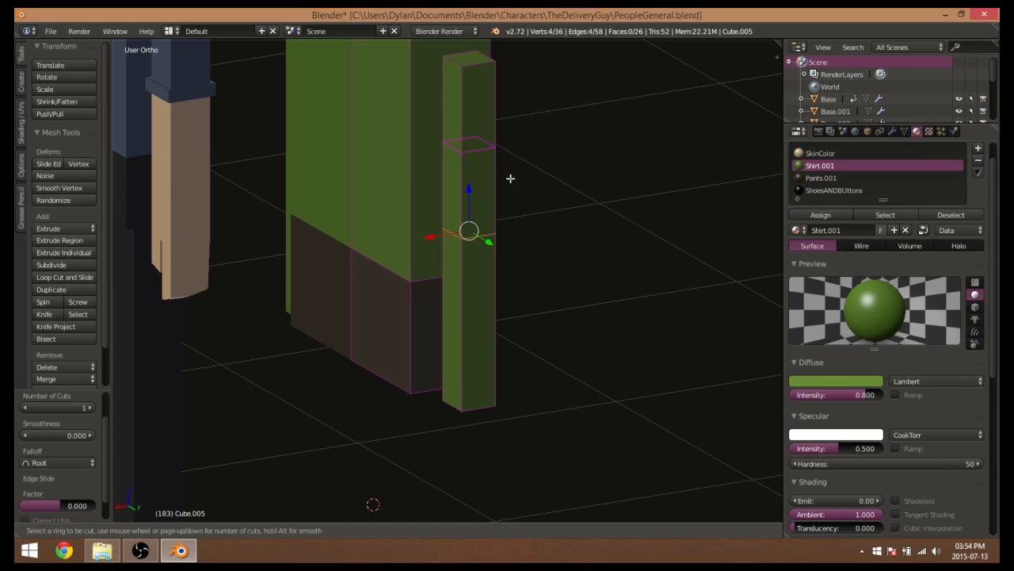
{"action": "left_click", "coordinate": [487, 156]}
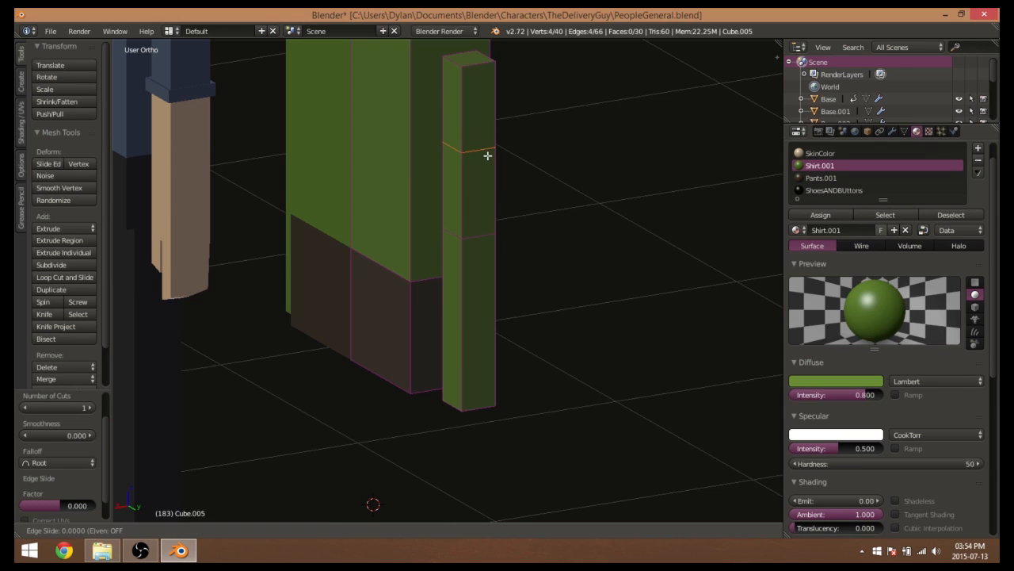
{"action": "left_click", "coordinate": [497, 232]}
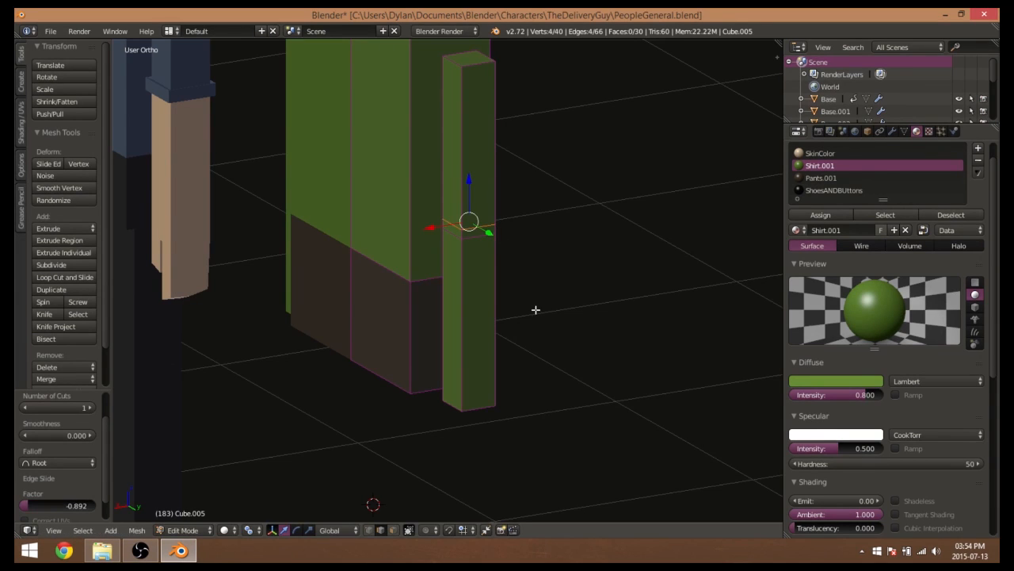
{"action": "key", "text": "ctrl+r"}
{"action": "left_click", "coordinate": [482, 294]}
{"action": "left_click", "coordinate": [483, 222]}
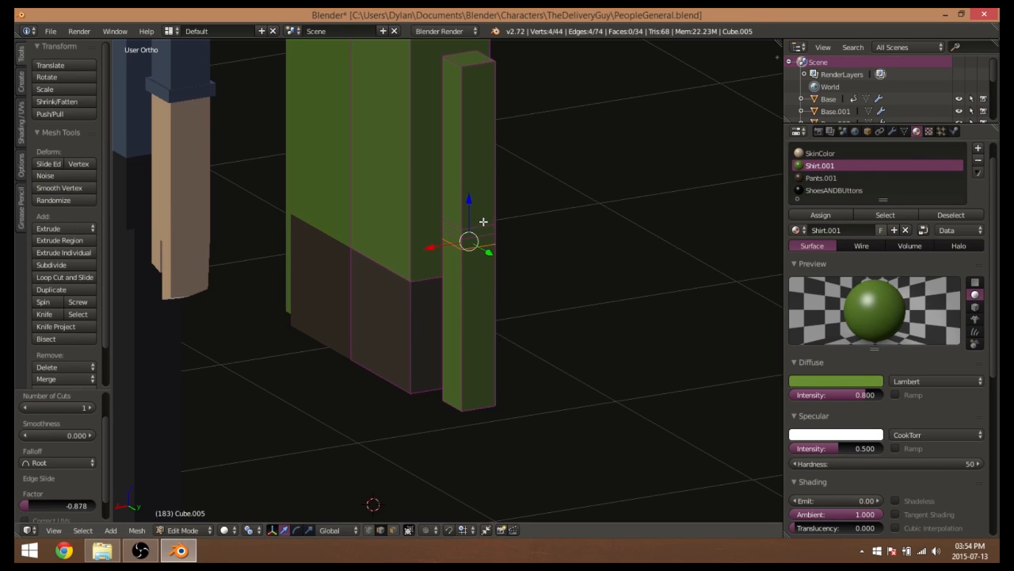
Compare the position of the new arm loops with the officer's sleeve cuff
{"action": "middle_click_drag", "start_coordinate": [526, 295], "coordinate": [563, 326], "text": "shift"}
{"action": "scroll", "coordinate": [563, 326], "scroll_direction": "up", "scroll_amount": 2}
{"action": "middle_click_drag", "start_coordinate": [476, 267], "coordinate": [519, 224]}
{"action": "middle_click_drag", "start_coordinate": [569, 300], "coordinate": [493, 248]}
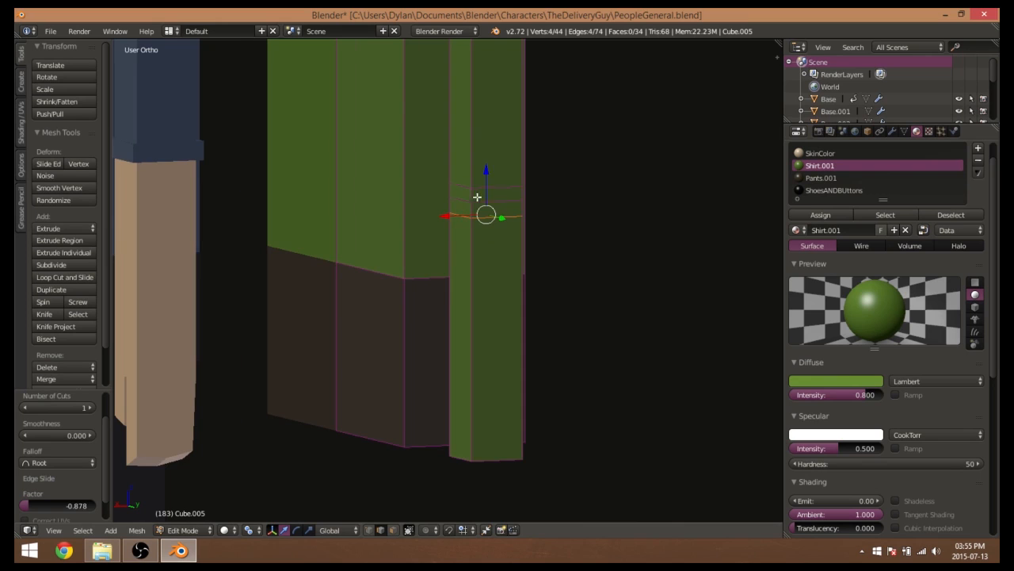
{"action": "middle_click_drag", "start_coordinate": [481, 195], "coordinate": [476, 224]}
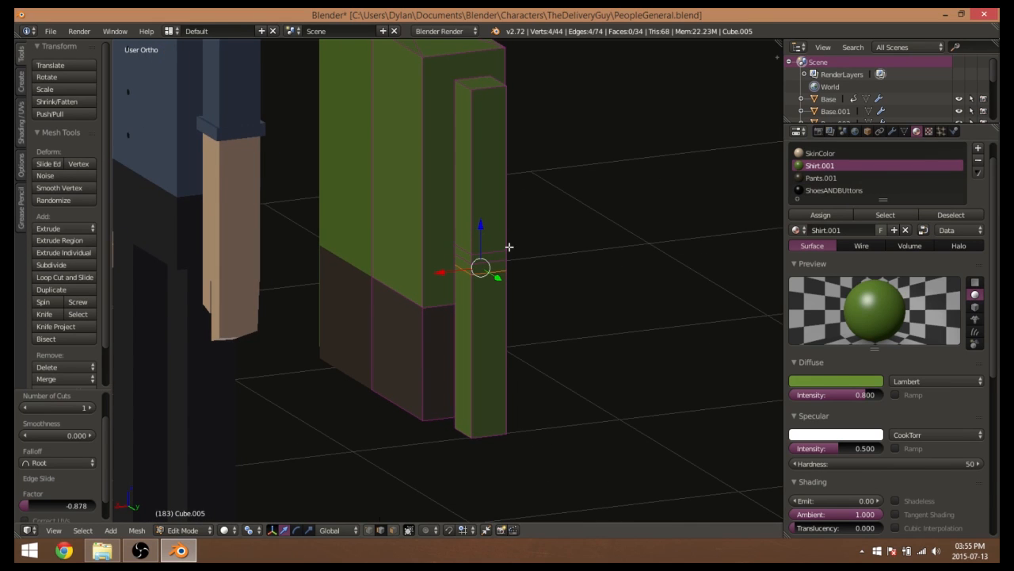
{"action": "scroll", "coordinate": [516, 283], "scroll_direction": "up", "scroll_amount": 1}
{"action": "middle_click_drag", "start_coordinate": [516, 283], "coordinate": [498, 276]}
{"action": "scroll", "coordinate": [498, 276], "scroll_direction": "up", "scroll_amount": 1}
{"action": "middle_click_drag", "start_coordinate": [441, 250], "coordinate": [458, 251]}
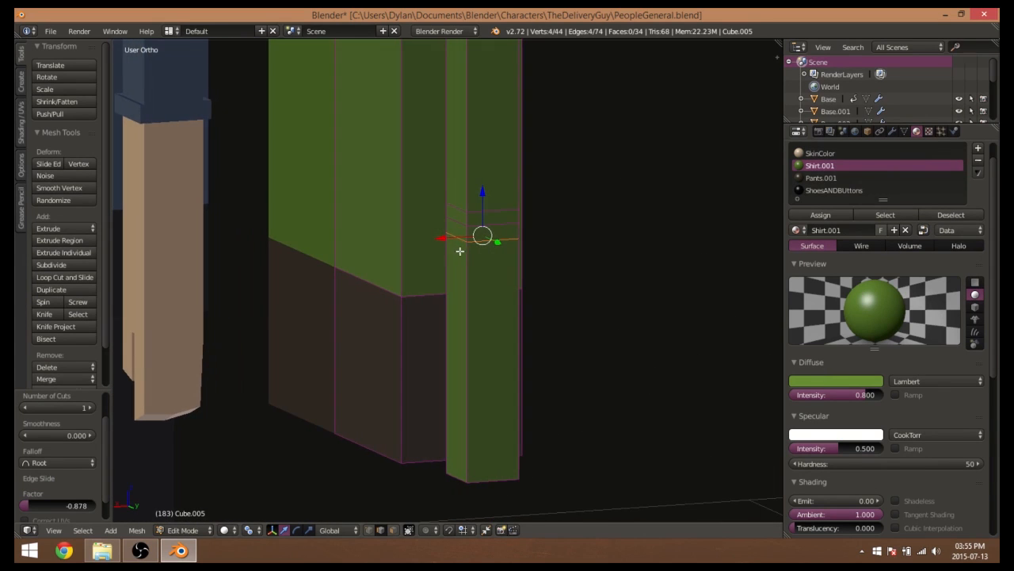
{"action": "key", "text": "Tab"}
{"action": "key", "text": "Tab"}
Select the upper ring of faces between the arm loops, extrude it in place and scale it to about 1.2 as a sleeve cuff
{"action": "middle_click_drag", "start_coordinate": [522, 306], "coordinate": [491, 242], "text": "shift"}
{"action": "middle_click_drag", "start_coordinate": [527, 340], "coordinate": [470, 312]}
{"action": "scroll", "coordinate": [560, 342], "scroll_direction": "down", "scroll_amount": 2}
{"action": "scroll", "coordinate": [503, 331], "scroll_direction": "up", "scroll_amount": 2}
{"action": "scroll", "coordinate": [470, 312], "scroll_direction": "up", "scroll_amount": 2}
{"action": "middle_click_drag", "start_coordinate": [431, 234], "coordinate": [473, 323], "text": "shift"}
{"action": "scroll", "coordinate": [489, 287], "scroll_direction": "up", "scroll_amount": 1}
{"action": "left_click", "coordinate": [395, 529]}
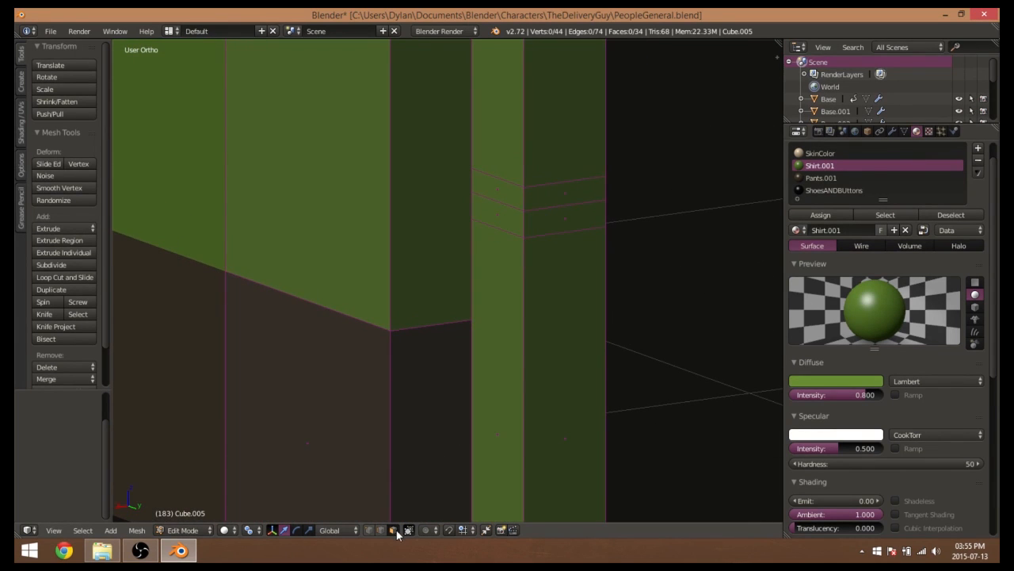
{"action": "right_click", "coordinate": [526, 197], "text": "alt"}
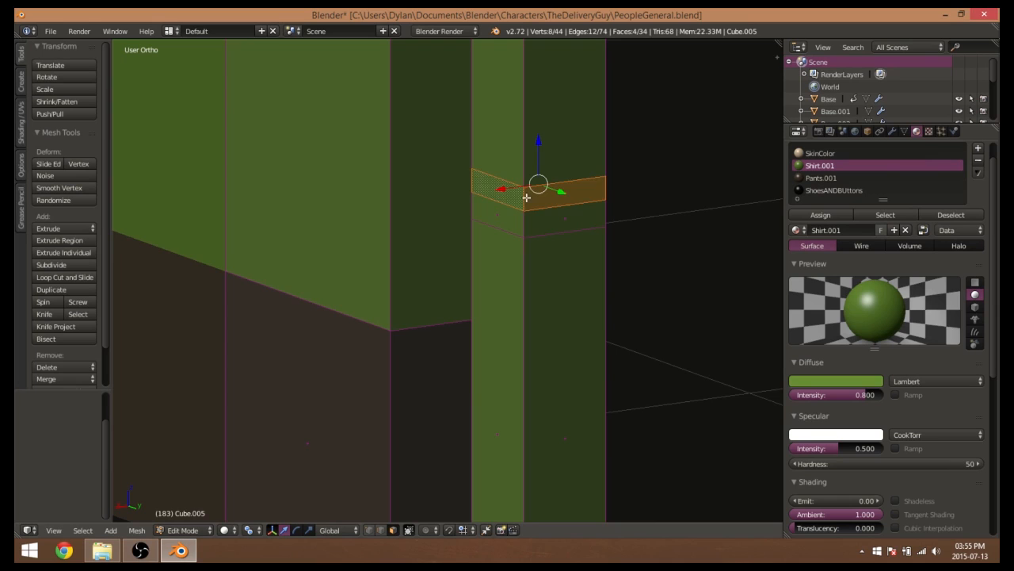
{"action": "key", "text": "e"}
{"action": "right_click", "coordinate": [528, 198]}
{"action": "key", "text": "s"}
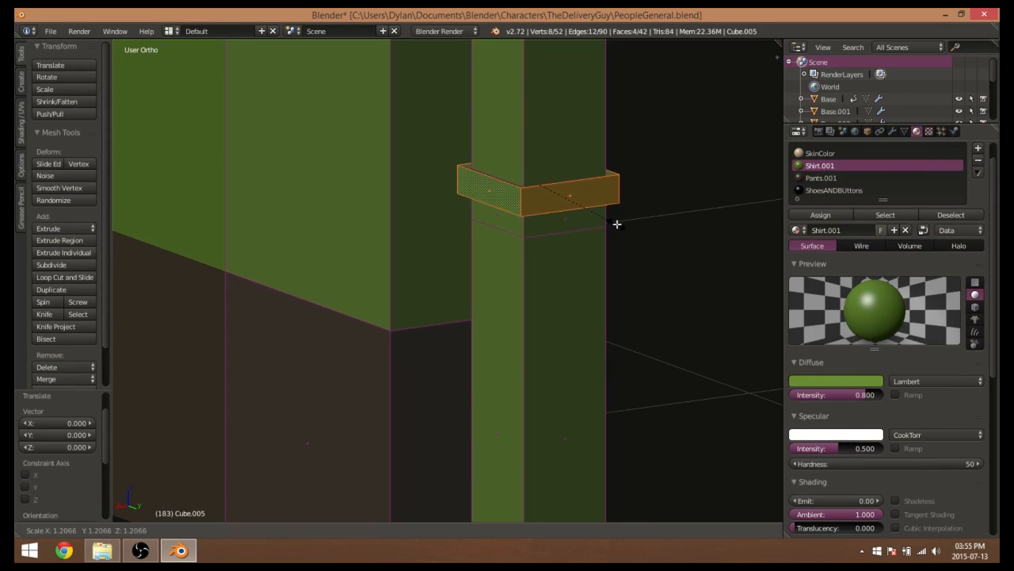
{"action": "left_click", "coordinate": [621, 224]}
Review the sleeve cuff on the mirrored arms in Object Mode
{"action": "scroll", "coordinate": [614, 230], "scroll_direction": "down", "scroll_amount": 5}
{"action": "middle_click_drag", "start_coordinate": [610, 234], "coordinate": [570, 227]}
{"action": "key", "text": "Tab"}
{"action": "mouse_move", "coordinate": [508, 231]}
{"action": "middle_mouse_down"}
{"action": "mouse_move", "coordinate": [554, 265]}
{"action": "mouse_move", "coordinate": [551, 240]}
{"action": "mouse_move", "coordinate": [523, 260]}
{"action": "mouse_move", "coordinate": [511, 248]}
{"action": "middle_mouse_up"}
{"action": "scroll", "coordinate": [523, 261], "scroll_direction": "down", "scroll_amount": 2}
{"action": "key", "text": "Tab"}
{"action": "scroll", "coordinate": [530, 292], "scroll_direction": "up", "scroll_amount": 3}
Select the forearm faces, the thin ring below the cuff and the bottom face, and assign them the SkinColor material
{"action": "right_click", "coordinate": [463, 279], "text": "alt"}
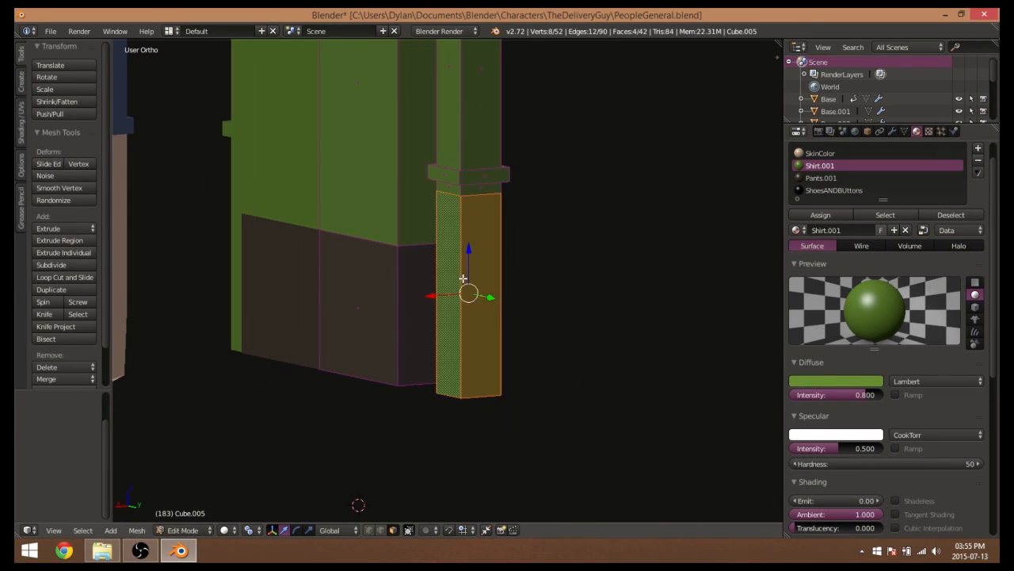
{"action": "right_click", "coordinate": [461, 191], "text": "alt+shift"}
{"action": "middle_click_drag", "start_coordinate": [539, 319], "coordinate": [527, 268]}
{"action": "right_click", "coordinate": [451, 268], "text": "shift"}
{"action": "middle_click_drag", "start_coordinate": [525, 192], "coordinate": [457, 185]}
{"action": "middle_click_drag", "start_coordinate": [346, 193], "coordinate": [448, 217]}
{"action": "middle_click_drag", "start_coordinate": [482, 263], "coordinate": [455, 225], "text": "shift"}
{"action": "middle_click_drag", "start_coordinate": [460, 296], "coordinate": [430, 247]}
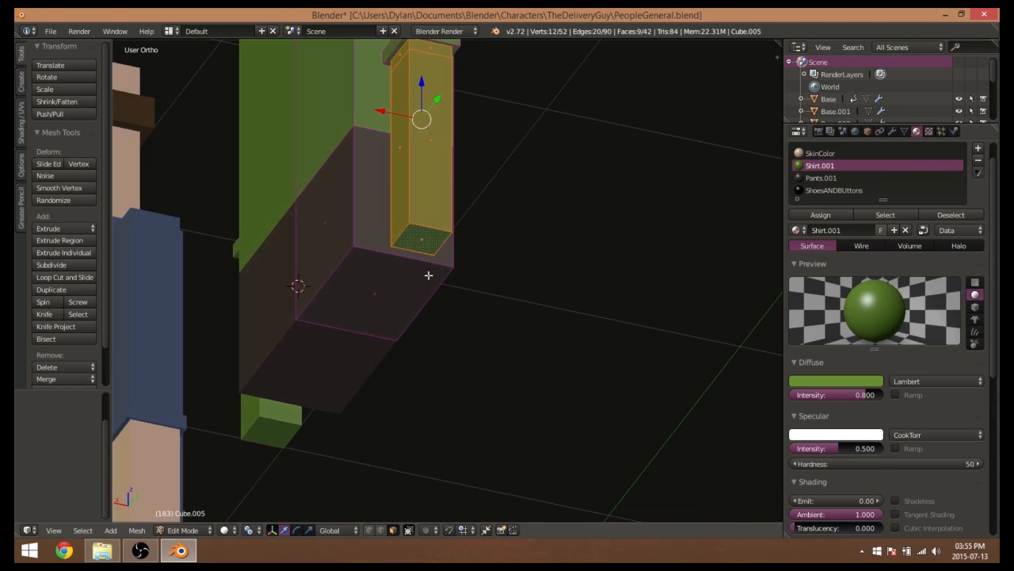
{"action": "left_click", "coordinate": [808, 153]}
{"action": "middle_click_drag", "start_coordinate": [507, 154], "coordinate": [553, 227]}
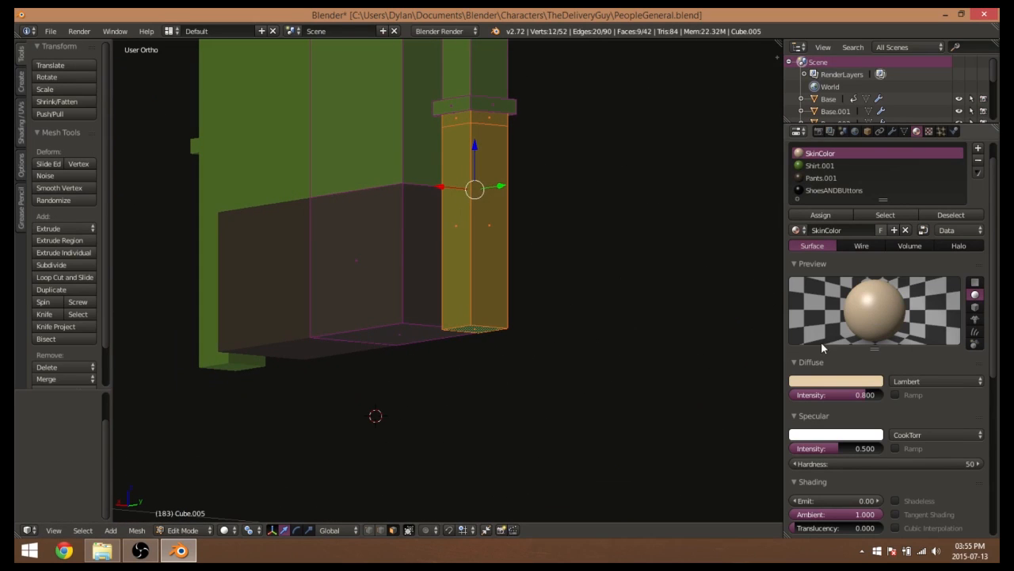
{"action": "left_click", "coordinate": [808, 216]}
Examine the officer's hand and thumb shape from several angles and compare it with the new character's forearm
{"action": "key", "text": "Tab"}
{"action": "scroll", "coordinate": [444, 404], "scroll_direction": "down", "scroll_amount": 5}
{"action": "middle_click_drag", "start_coordinate": [426, 398], "coordinate": [453, 370]}
{"action": "scroll", "coordinate": [477, 367], "scroll_direction": "up", "scroll_amount": 3}
{"action": "key", "text": "Tab"}
{"action": "middle_click_drag", "start_coordinate": [469, 301], "coordinate": [444, 422]}
{"action": "middle_click_drag", "start_coordinate": [257, 390], "coordinate": [487, 387], "text": "shift"}
{"action": "middle_click_drag", "start_coordinate": [383, 382], "coordinate": [534, 372], "text": "shift"}
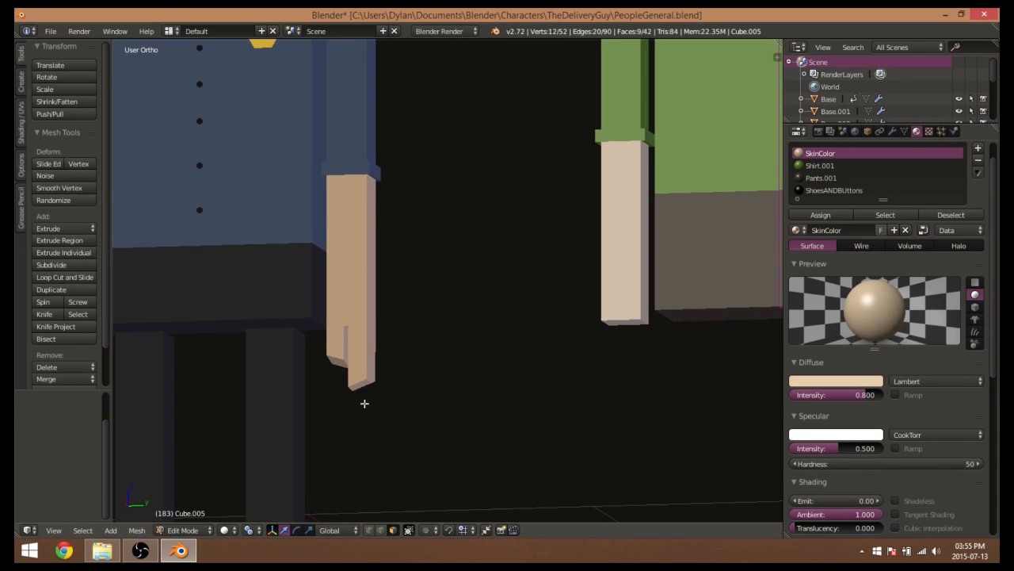
{"action": "middle_click_drag", "start_coordinate": [387, 345], "coordinate": [356, 303]}
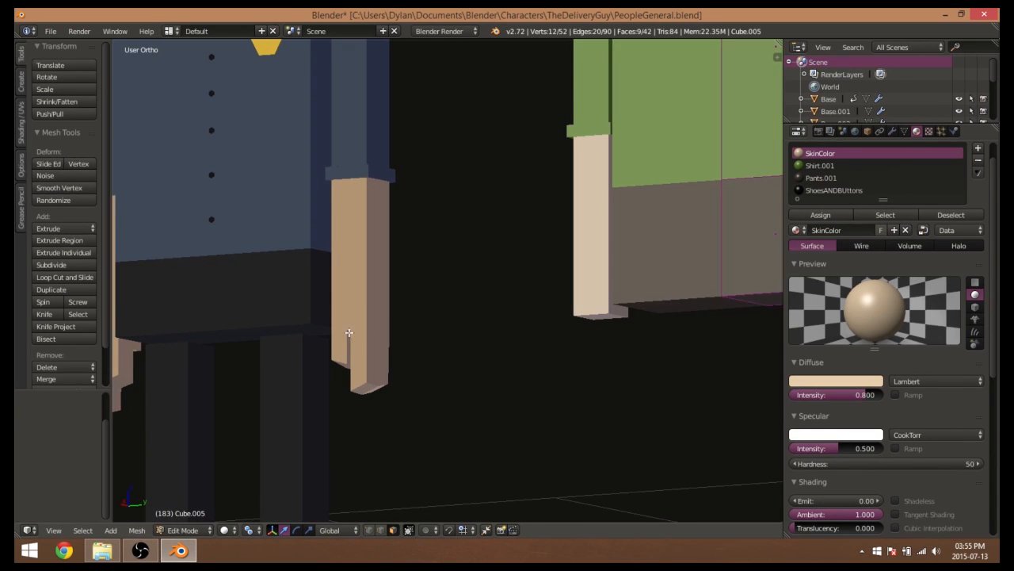
{"action": "scroll", "coordinate": [480, 382], "scroll_direction": "down", "scroll_amount": 3}
{"action": "middle_click_drag", "start_coordinate": [531, 380], "coordinate": [477, 372]}
{"action": "scroll", "coordinate": [477, 372], "scroll_direction": "up", "scroll_amount": 1}
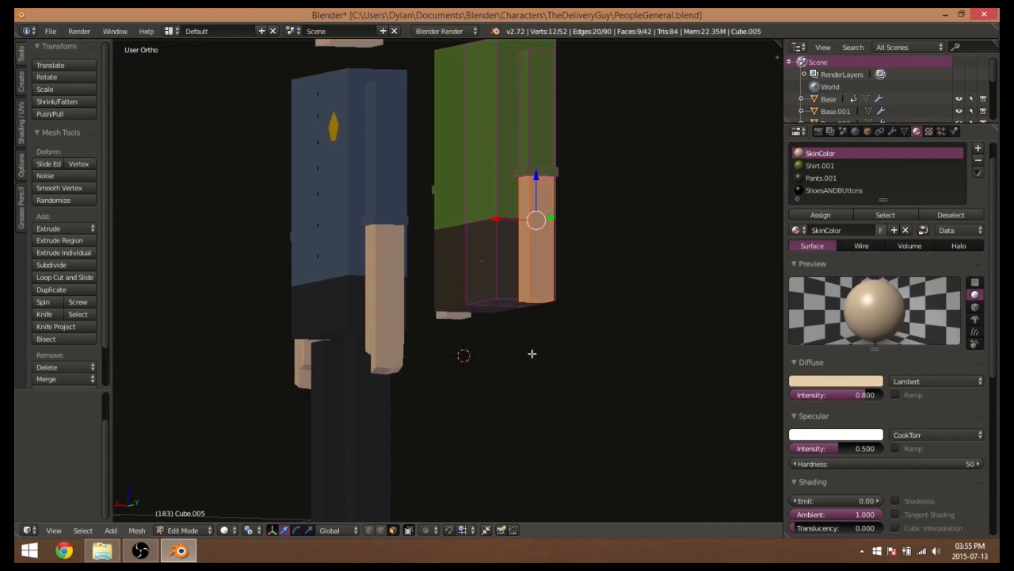
{"action": "middle_click_drag", "start_coordinate": [532, 353], "coordinate": [518, 358]}
{"action": "key", "text": "Tab"}
{"action": "middle_click_drag", "start_coordinate": [420, 359], "coordinate": [452, 360]}
{"action": "key", "text": "Tab"}
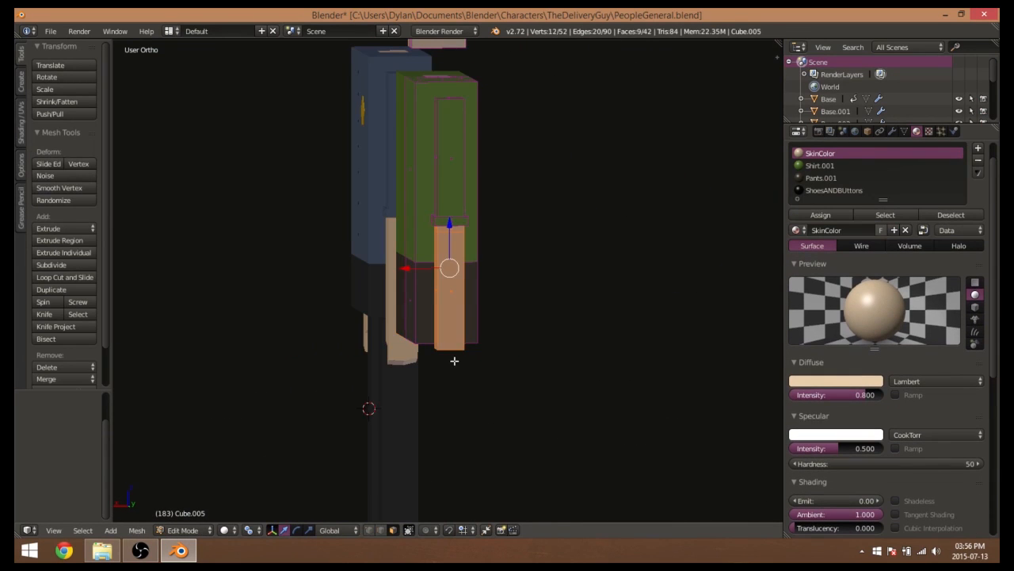
Add a centred lengthwise loop cut down the outer side of the arm
{"action": "scroll", "coordinate": [454, 360], "scroll_direction": "up", "scroll_amount": 2, "text": "shift"}
{"action": "scroll", "coordinate": [454, 361], "scroll_direction": "up", "scroll_amount": 1}
{"action": "scroll", "coordinate": [454, 361], "scroll_direction": "up", "scroll_amount": 2}
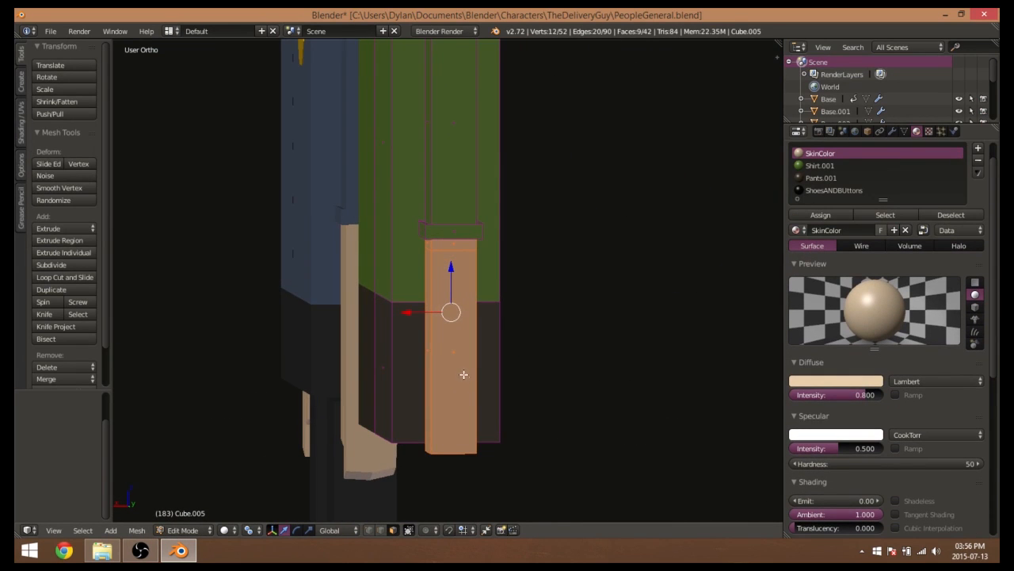
{"action": "key", "text": "ctrl+r"}
{"action": "left_click", "coordinate": [460, 212]}
{"action": "left_click", "coordinate": [460, 213]}
Add two closely spaced lengthwise loop cuts down the arm's front face, with slide factors of about -0.188 and -0.682
{"action": "middle_click_drag", "start_coordinate": [501, 320], "coordinate": [466, 315]}
{"action": "middle_click_drag", "start_coordinate": [491, 411], "coordinate": [403, 354]}
{"action": "key", "text": "ctrl+r"}
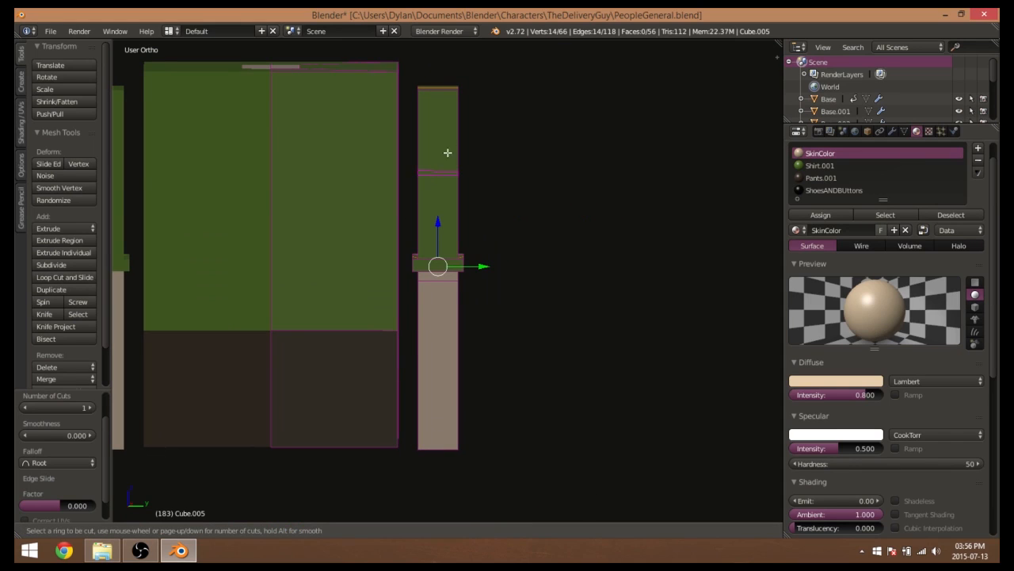
{"action": "left_click", "coordinate": [441, 91]}
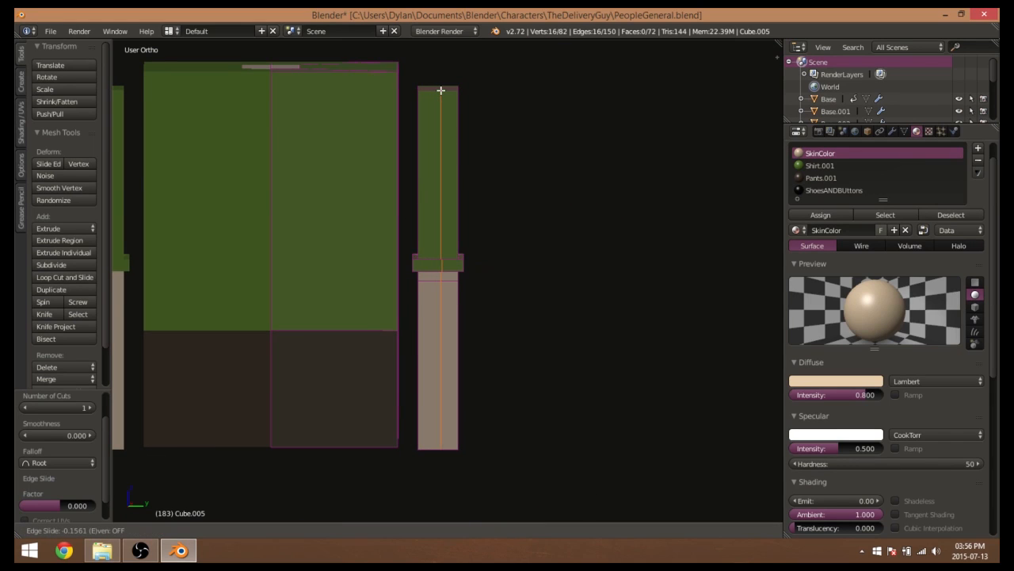
{"action": "left_click", "coordinate": [440, 91]}
{"action": "key", "text": "ctrl+r"}
{"action": "left_click", "coordinate": [434, 90]}
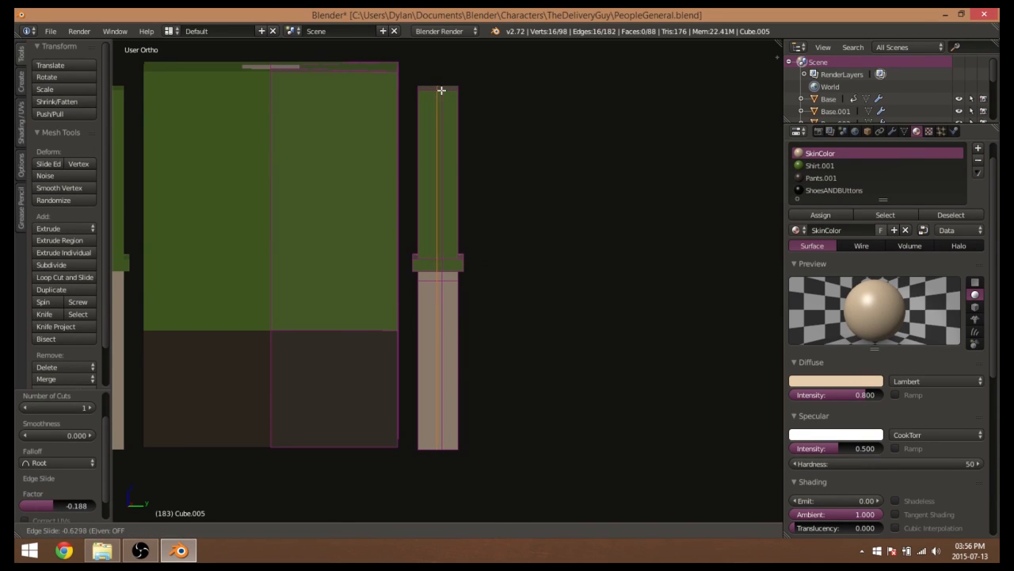
{"action": "left_click", "coordinate": [440, 90]}
Select three faces on the underside of the forearm, extrude them and move them down about 0.168 along Z
{"action": "middle_click_drag", "start_coordinate": [462, 287], "coordinate": [465, 395]}
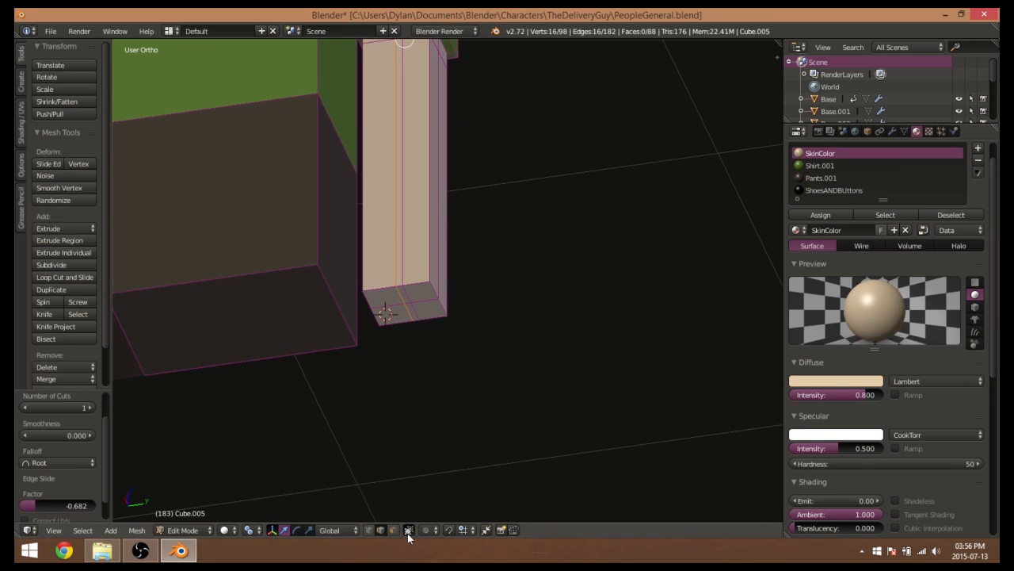
{"action": "right_click", "coordinate": [414, 295]}
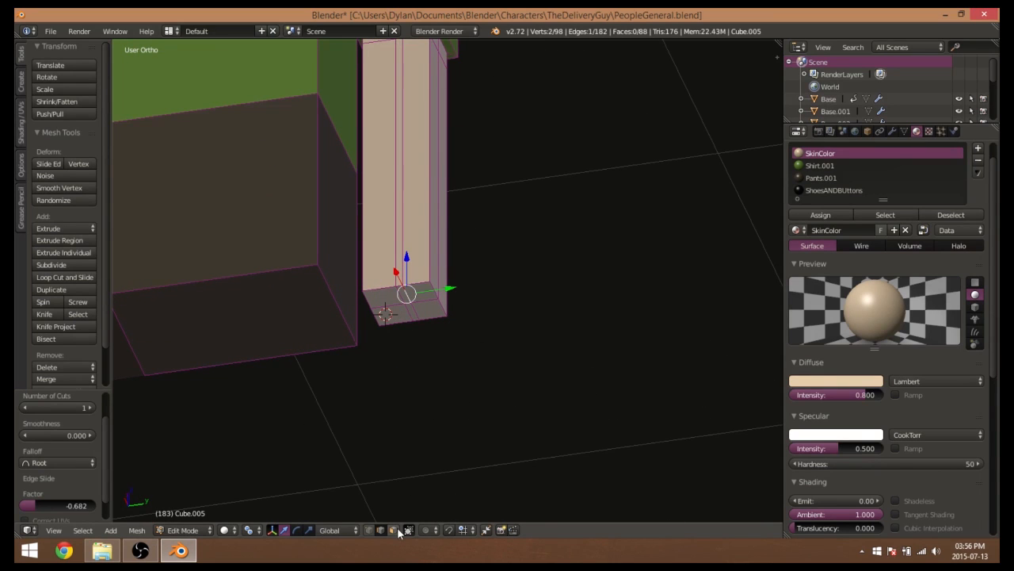
{"action": "key", "text": "a"}
{"action": "middle_click_drag", "start_coordinate": [473, 405], "coordinate": [516, 432]}
{"action": "right_click", "coordinate": [394, 219]}
{"action": "right_click", "coordinate": [427, 237], "text": "shift"}
{"action": "right_click", "coordinate": [381, 251], "text": "shift"}
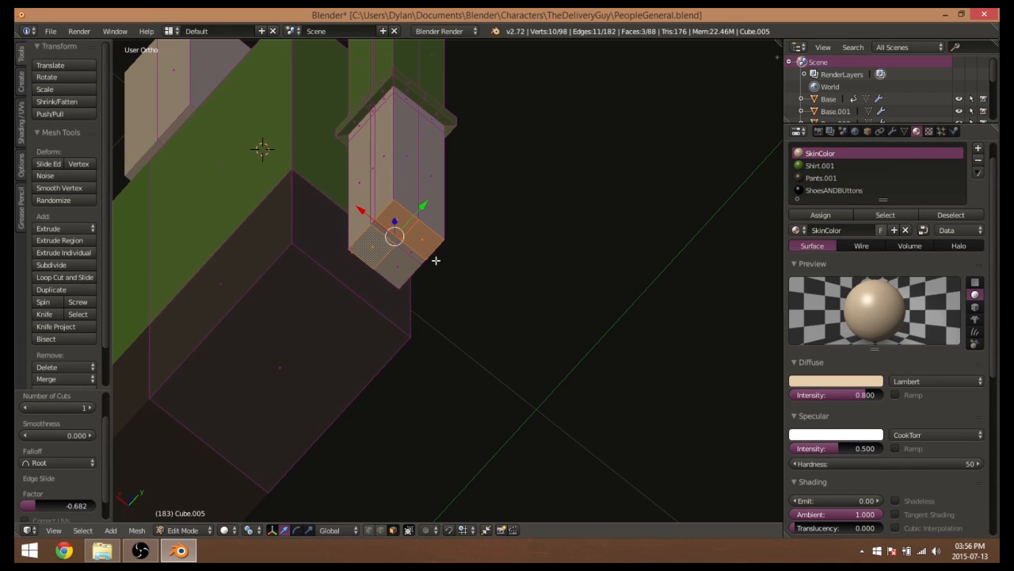
{"action": "scroll", "coordinate": [427, 323], "scroll_direction": "down", "scroll_amount": 3}
{"action": "middle_click_drag", "start_coordinate": [420, 322], "coordinate": [475, 309]}
{"action": "key", "text": "e"}
{"action": "right_click", "coordinate": [511, 272]}
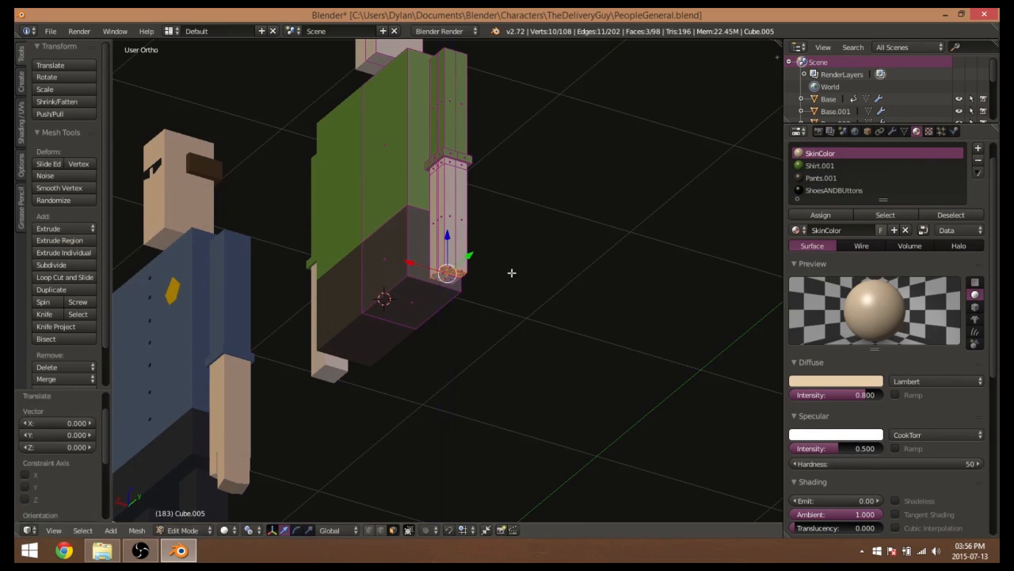
{"action": "left_click_drag", "start_coordinate": [447, 236], "coordinate": [447, 285]}
Raise the thumb's end face along Z, using the officer's hand in the front wireframe view as reference
{"action": "middle_click_drag", "start_coordinate": [447, 285], "coordinate": [415, 284]}
{"action": "key", "text": "KP_1"}
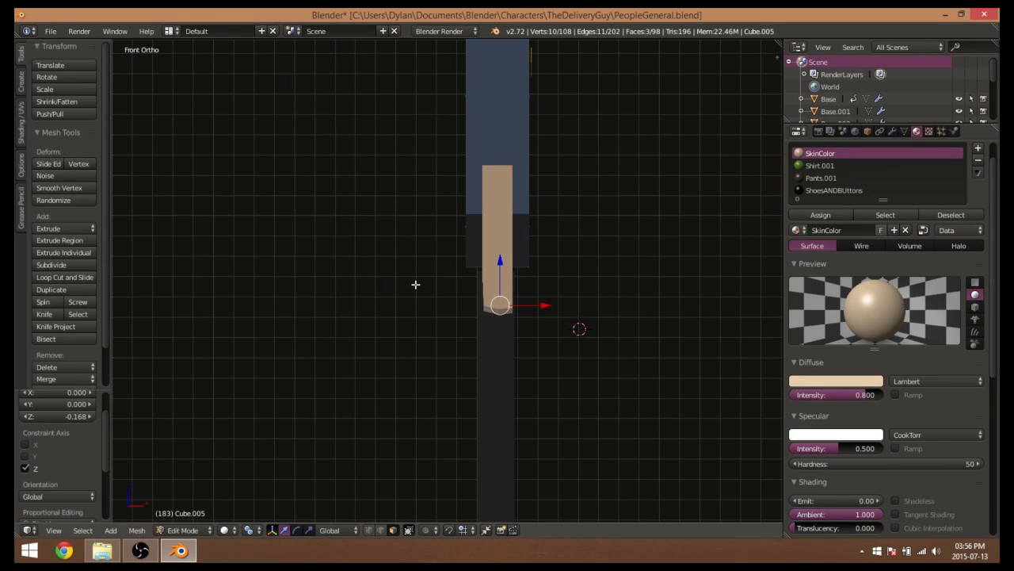
{"action": "key", "text": "z"}
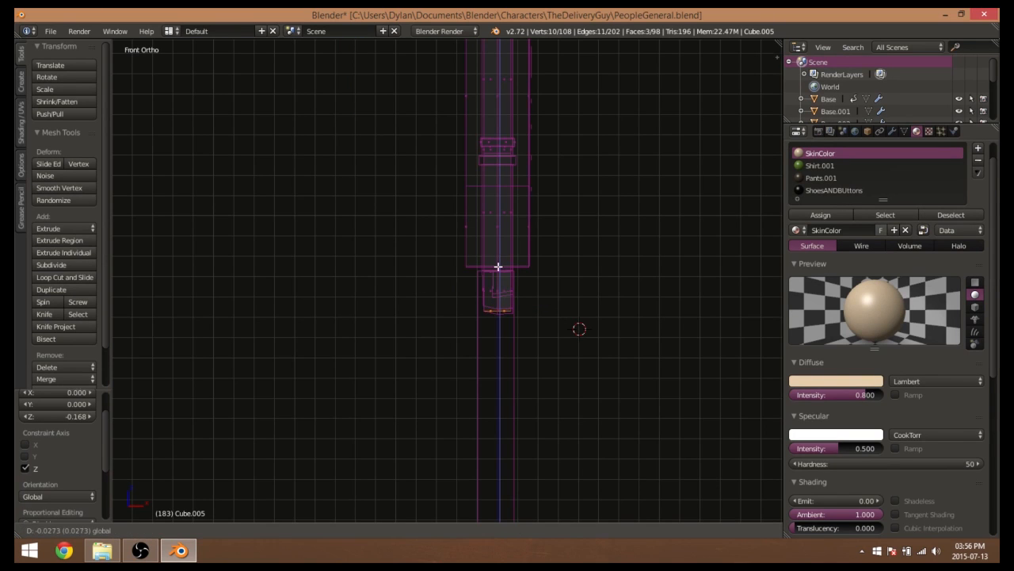
{"action": "key", "text": "z"}
{"action": "mouse_move", "coordinate": [549, 283]}
{"action": "middle_mouse_down"}
{"action": "mouse_move", "coordinate": [470, 291]}
{"action": "mouse_move", "coordinate": [554, 297]}
{"action": "middle_mouse_up"}
{"action": "right_click", "coordinate": [552, 282]}
{"action": "left_click_drag", "start_coordinate": [550, 268], "coordinate": [549, 249]}
{"action": "middle_click_drag", "start_coordinate": [600, 301], "coordinate": [431, 298]}
{"action": "key", "text": "Tab"}
{"action": "scroll", "coordinate": [455, 309], "scroll_direction": "up", "scroll_amount": 2}
{"action": "key", "text": "Tab"}
{"action": "scroll", "coordinate": [430, 299], "scroll_direction": "up", "scroll_amount": 3}
Slant the ends of the hand by moving pairs of end edges along Z, the last pair down about 0.020
{"action": "left_click", "coordinate": [381, 529]}
{"action": "right_click", "coordinate": [453, 238]}
{"action": "right_click", "coordinate": [487, 255], "text": "shift"}
{"action": "middle_click_drag", "start_coordinate": [505, 267], "coordinate": [480, 267], "text": "shift"}
{"action": "left_click_drag", "start_coordinate": [495, 258], "coordinate": [462, 284]}
{"action": "right_click", "coordinate": [449, 296]}
{"action": "right_click", "coordinate": [478, 315], "text": "shift"}
{"action": "right_click", "coordinate": [481, 272]}
{"action": "right_click", "coordinate": [507, 283], "text": "shift"}
{"action": "left_click_drag", "start_coordinate": [494, 247], "coordinate": [493, 262]}
{"action": "scroll", "coordinate": [483, 263], "scroll_direction": "down", "scroll_amount": 3}
{"action": "middle_click_drag", "start_coordinate": [460, 274], "coordinate": [428, 311]}
{"action": "scroll", "coordinate": [333, 314], "scroll_direction": "up", "scroll_amount": 1}
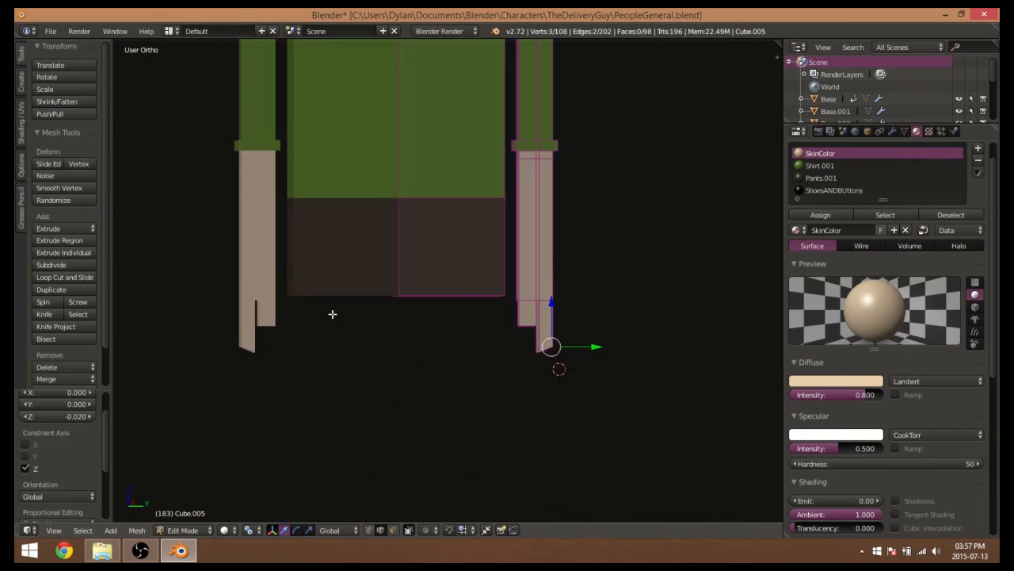
Select the thumb's end edge and adjust its height along Z to slant the tip
{"action": "middle_click_drag", "start_coordinate": [335, 315], "coordinate": [586, 323], "text": "shift"}
{"action": "middle_click_drag", "start_coordinate": [485, 296], "coordinate": [323, 296], "text": "shift"}
{"action": "middle_click_drag", "start_coordinate": [426, 299], "coordinate": [279, 256], "text": "shift"}
{"action": "scroll", "coordinate": [383, 280], "scroll_direction": "up", "scroll_amount": 4}
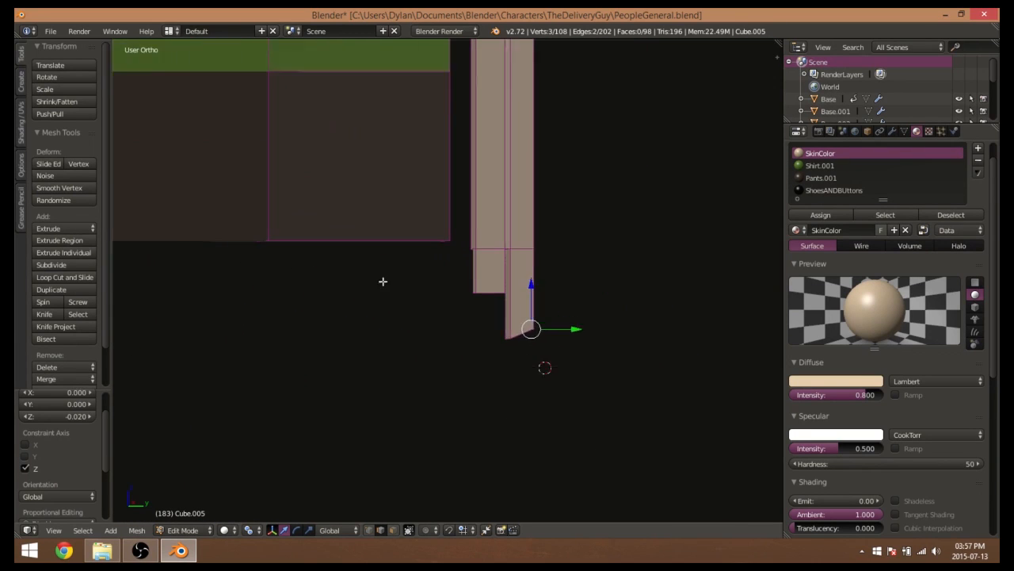
{"action": "middle_click_drag", "start_coordinate": [502, 314], "coordinate": [471, 298]}
{"action": "right_click", "coordinate": [397, 263]}
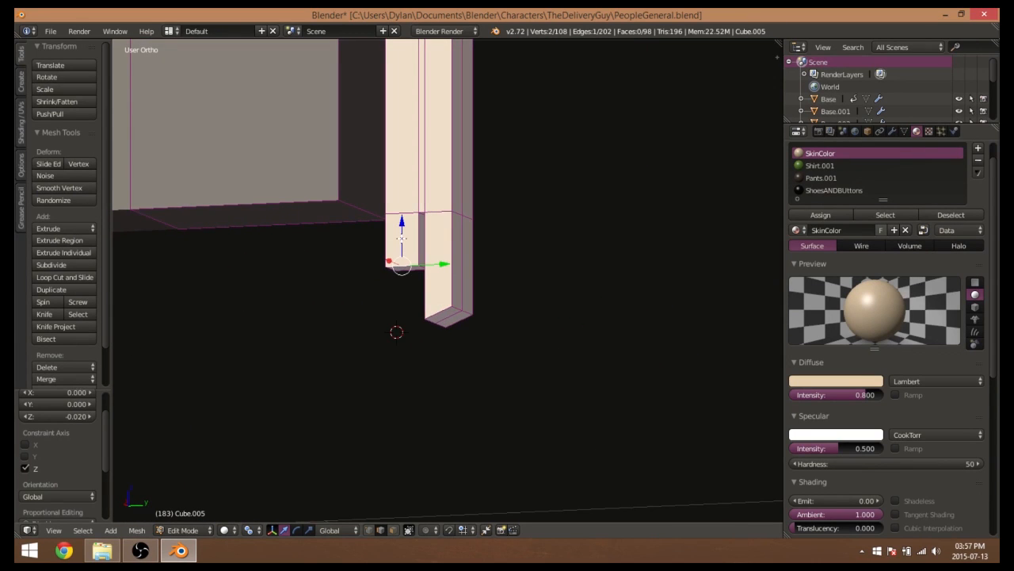
{"action": "mouse_move", "coordinate": [402, 238]}
{"action": "left_mouse_down"}
{"action": "mouse_move", "coordinate": [404, 224]}
{"action": "mouse_move", "coordinate": [392, 239]}
{"action": "left_mouse_up"}
{"action": "scroll", "coordinate": [407, 278], "scroll_direction": "down", "scroll_amount": 8}
{"action": "key", "text": "Tab"}
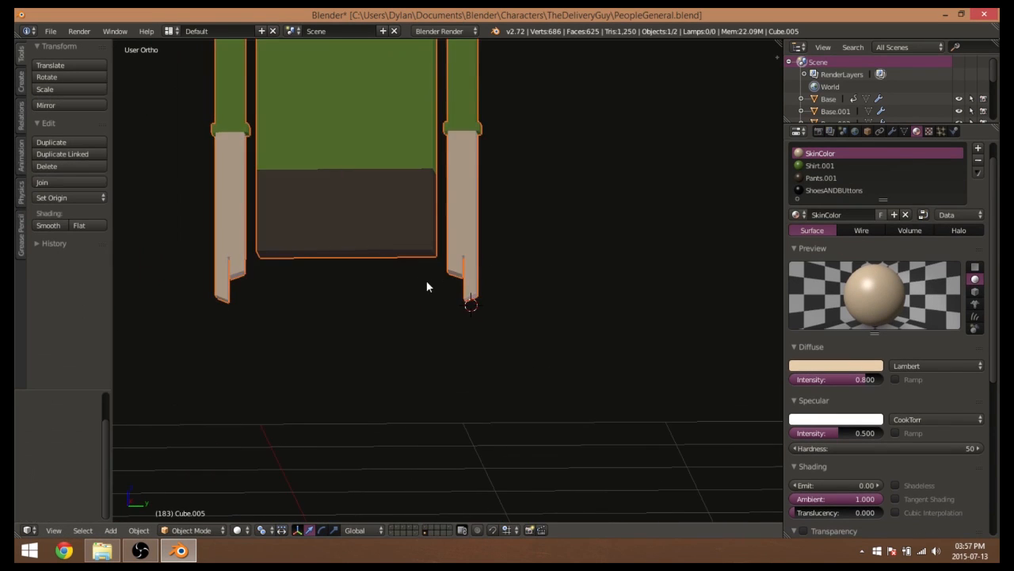
Make the SkinColor material's diffuse colour a slightly more saturated tan
{"action": "middle_click_drag", "start_coordinate": [425, 298], "coordinate": [378, 321]}
{"action": "scroll", "coordinate": [422, 296], "scroll_direction": "up", "scroll_amount": 5}
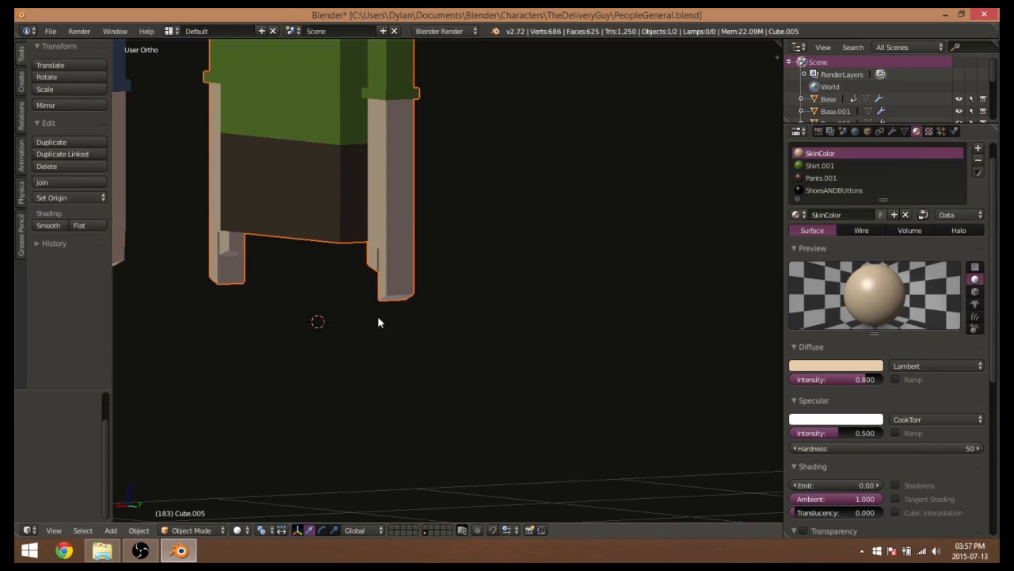
{"action": "left_click", "coordinate": [817, 368]}
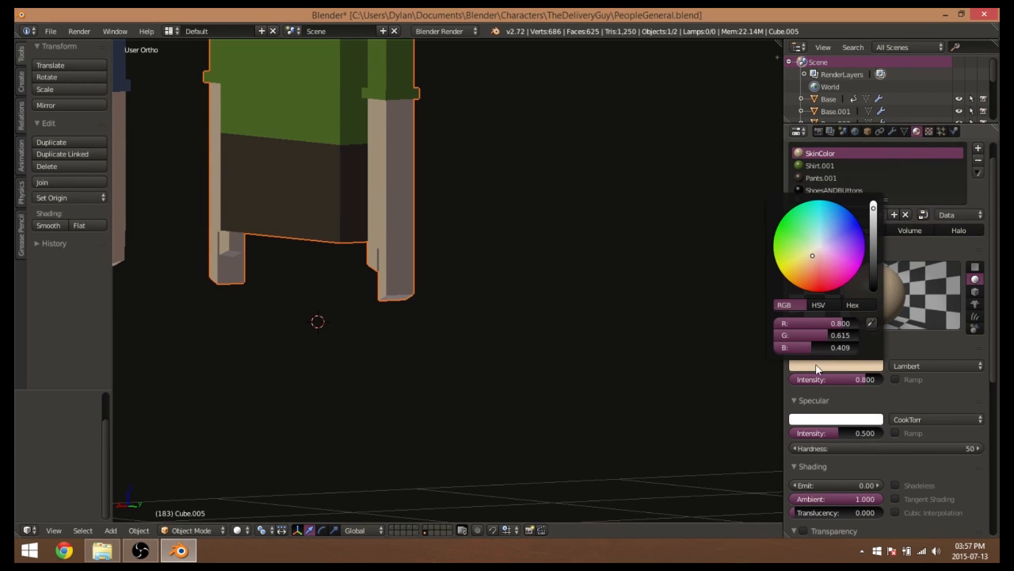
{"action": "left_click", "coordinate": [810, 258]}
{"action": "scroll", "coordinate": [260, 271], "scroll_direction": "down", "scroll_amount": 6}
{"action": "middle_click_drag", "start_coordinate": [428, 287], "coordinate": [485, 208], "text": "shift"}
Select the underside face of the pelvis and extrude it in place without moving it
{"action": "key", "text": "Tab"}
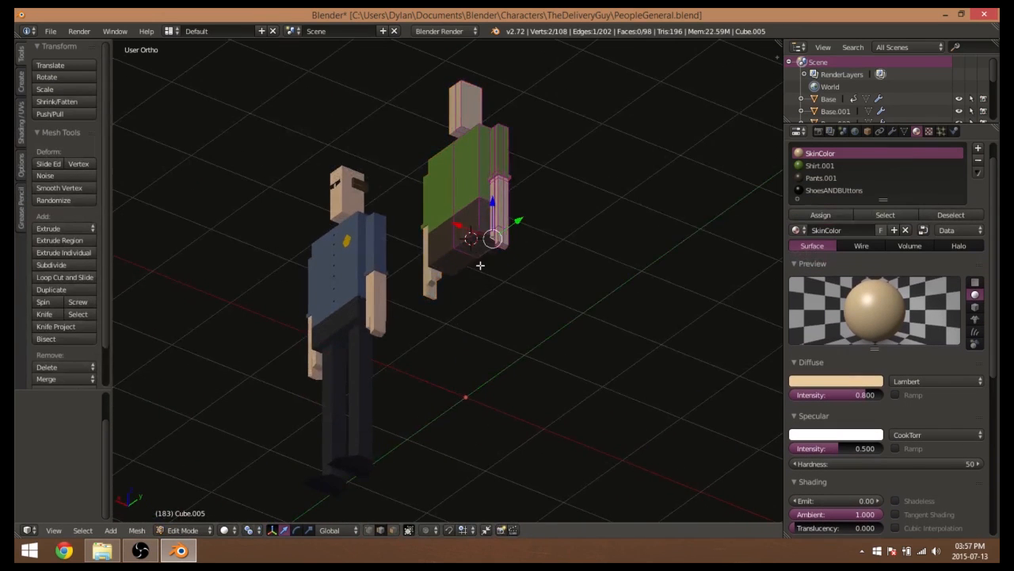
{"action": "scroll", "coordinate": [479, 266], "scroll_direction": "up", "scroll_amount": 5}
{"action": "left_click", "coordinate": [393, 529]}
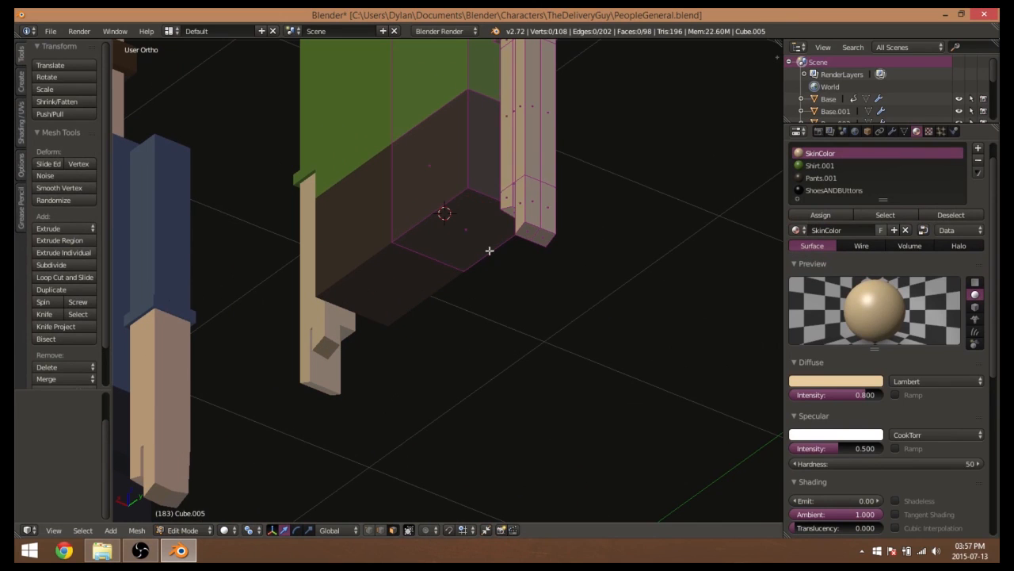
{"action": "right_click", "coordinate": [489, 250]}
{"action": "middle_click_drag", "start_coordinate": [464, 227], "coordinate": [429, 309]}
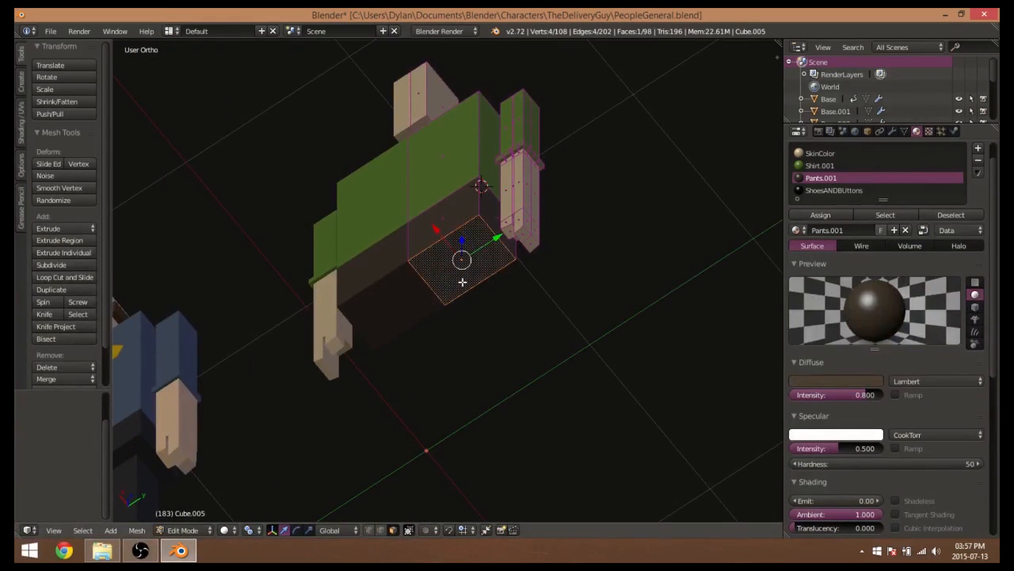
{"action": "key", "text": "e"}
{"action": "right_click", "coordinate": [627, 364]}
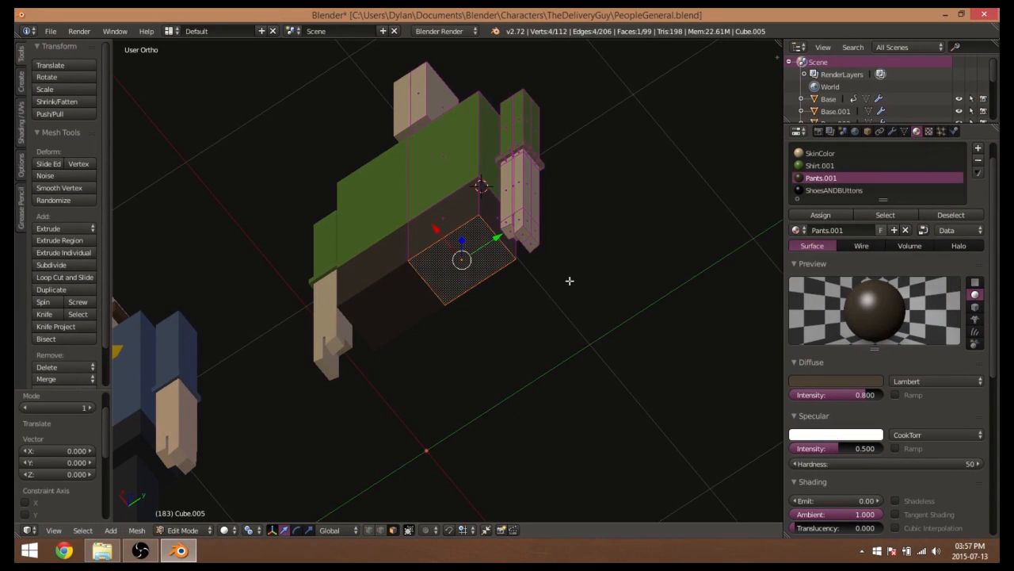
{"action": "middle_click_drag", "start_coordinate": [503, 301], "coordinate": [470, 322]}
{"action": "scroll", "coordinate": [530, 318], "scroll_direction": "up", "scroll_amount": 4}
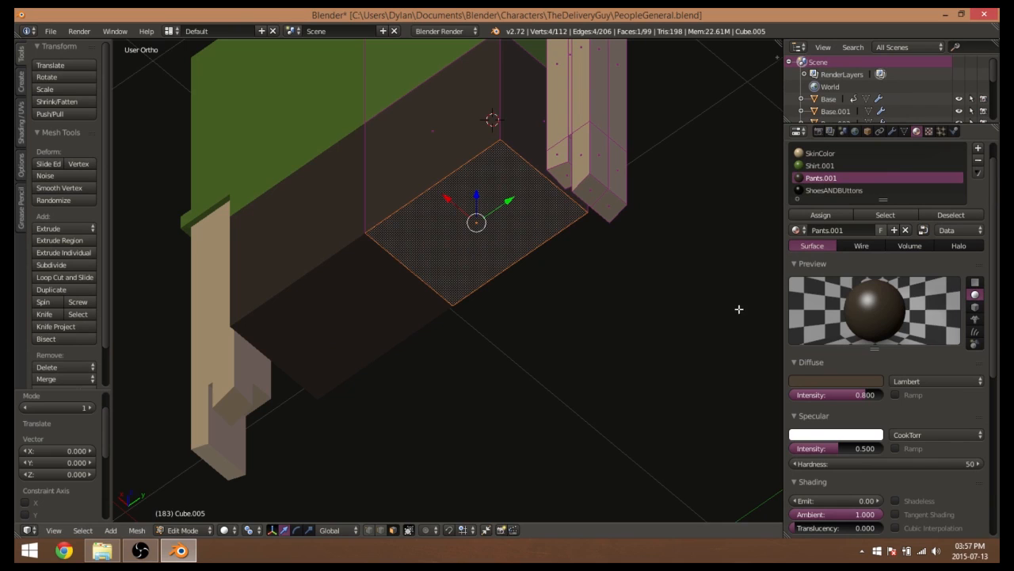
{"action": "key", "text": "s"}
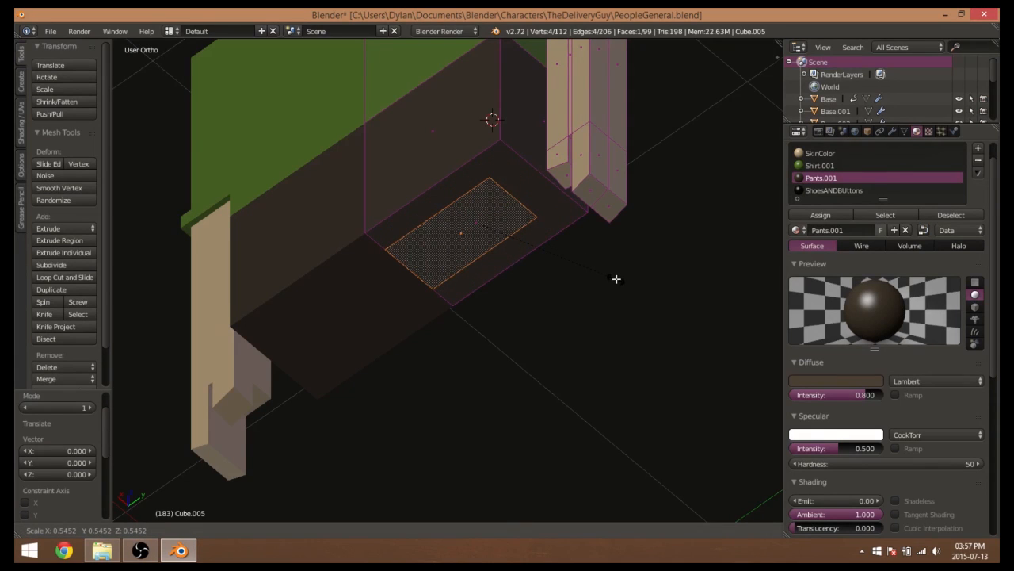
{"action": "left_click", "coordinate": [617, 279]}
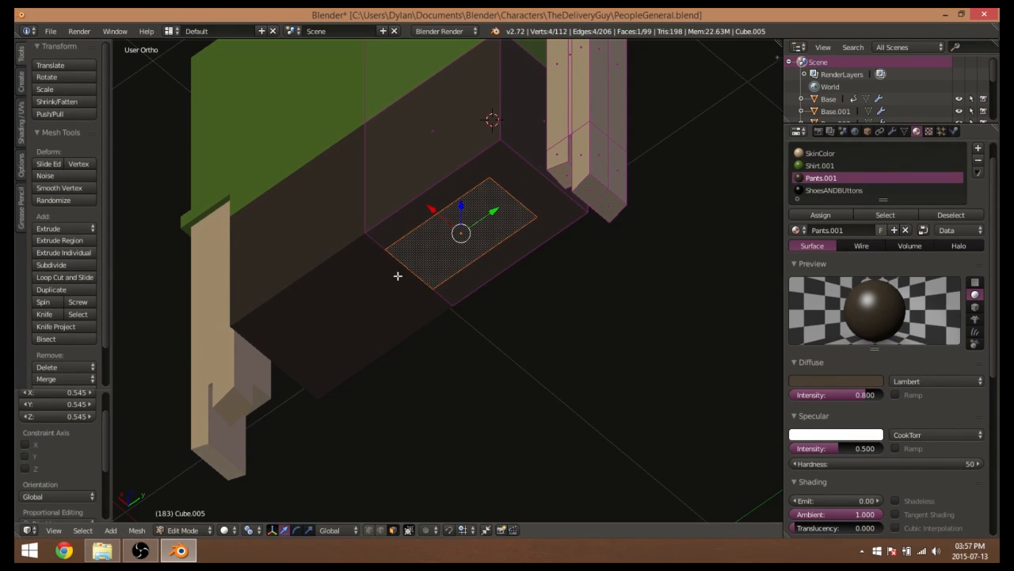
{"action": "key", "text": "ctrl+z"}
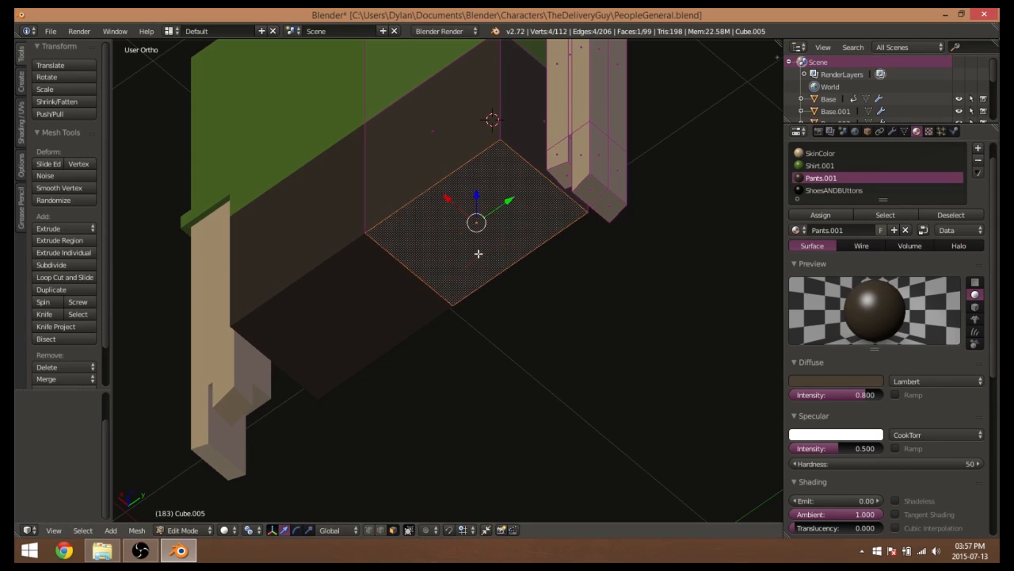
Scale the extruded pelvis face to about 0.491 with the Mirror modifier's Clipping temporarily turned off
{"action": "left_click", "coordinate": [893, 131]}
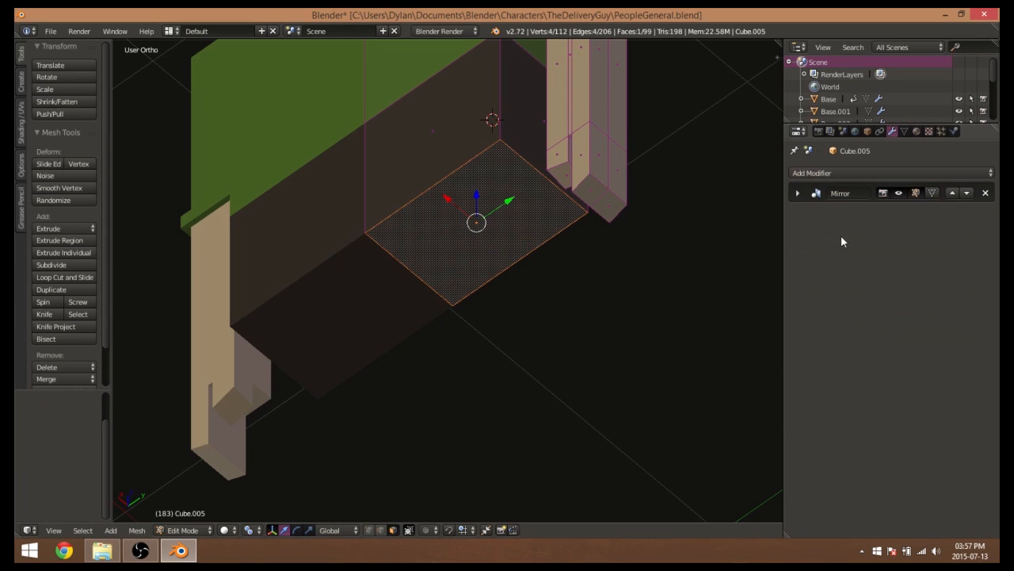
{"action": "left_click", "coordinate": [797, 192]}
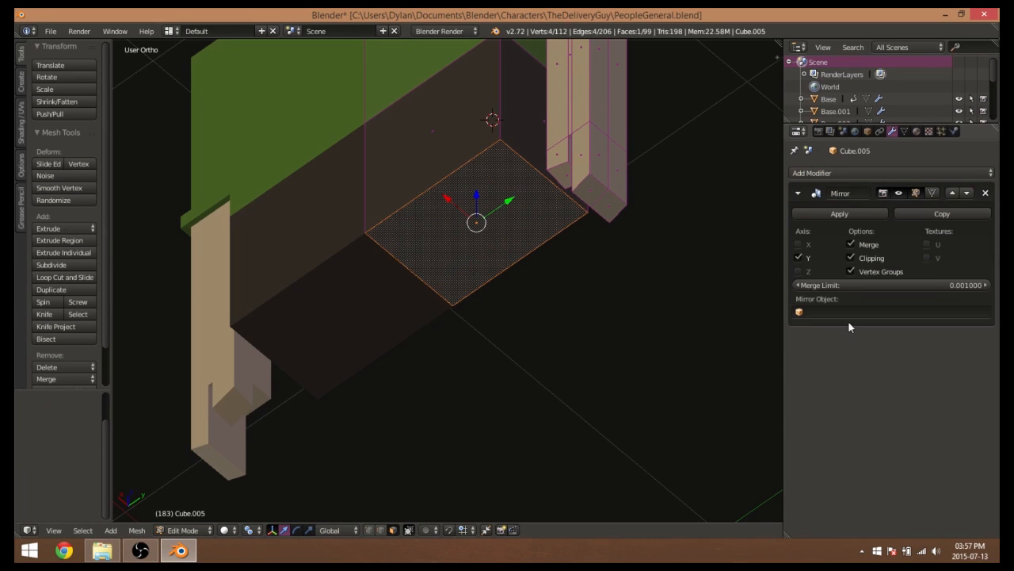
{"action": "left_click", "coordinate": [850, 259]}
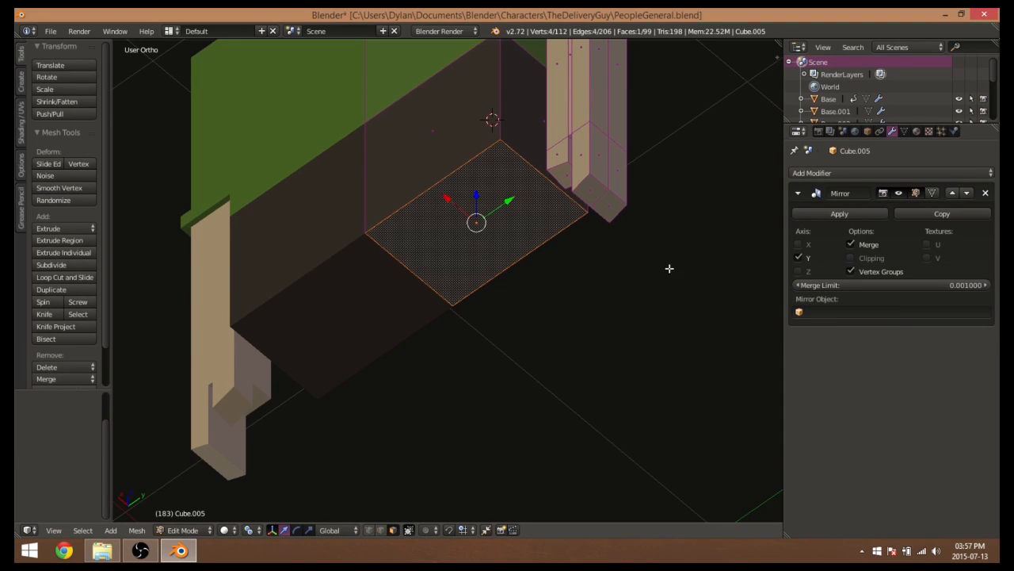
{"action": "left_click", "coordinate": [851, 257]}
{"action": "key", "text": "s"}
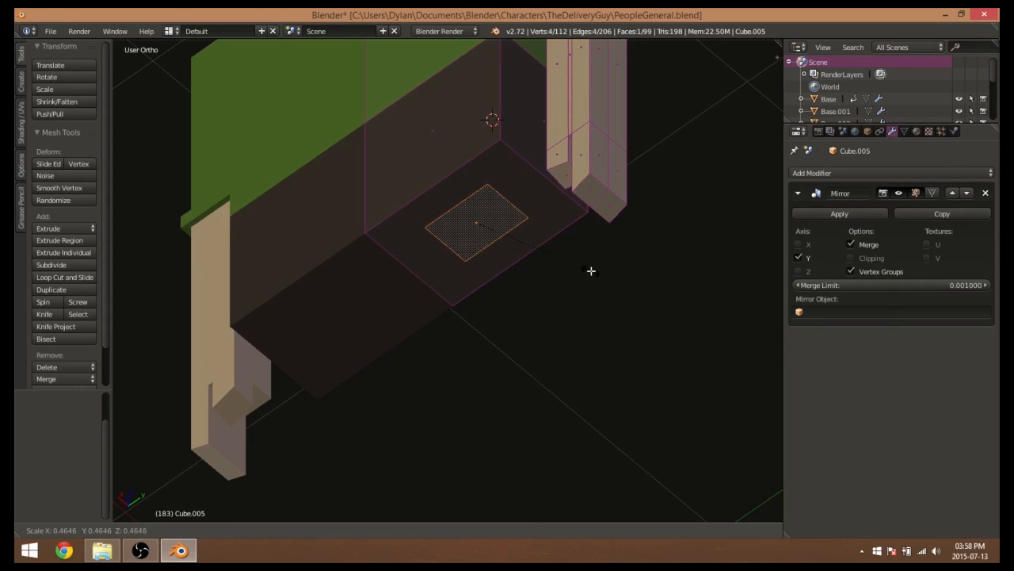
{"action": "left_click", "coordinate": [601, 265]}
{"action": "left_click", "coordinate": [851, 258]}
Narrow the inset face to about 0.70 along Y and shift it outward about 0.072 along Y
{"action": "middle_click_drag", "start_coordinate": [468, 367], "coordinate": [605, 274]}
{"action": "scroll", "coordinate": [604, 274], "scroll_direction": "down", "scroll_amount": 5}
{"action": "middle_click_drag", "start_coordinate": [392, 317], "coordinate": [498, 400]}
{"action": "scroll", "coordinate": [421, 348], "scroll_direction": "up", "scroll_amount": 3}
{"action": "scroll", "coordinate": [474, 372], "scroll_direction": "down", "scroll_amount": 3}
{"action": "scroll", "coordinate": [428, 383], "scroll_direction": "up", "scroll_amount": 4}
{"action": "scroll", "coordinate": [449, 376], "scroll_direction": "up", "scroll_amount": 2}
{"action": "middle_click_drag", "start_coordinate": [449, 376], "coordinate": [435, 296]}
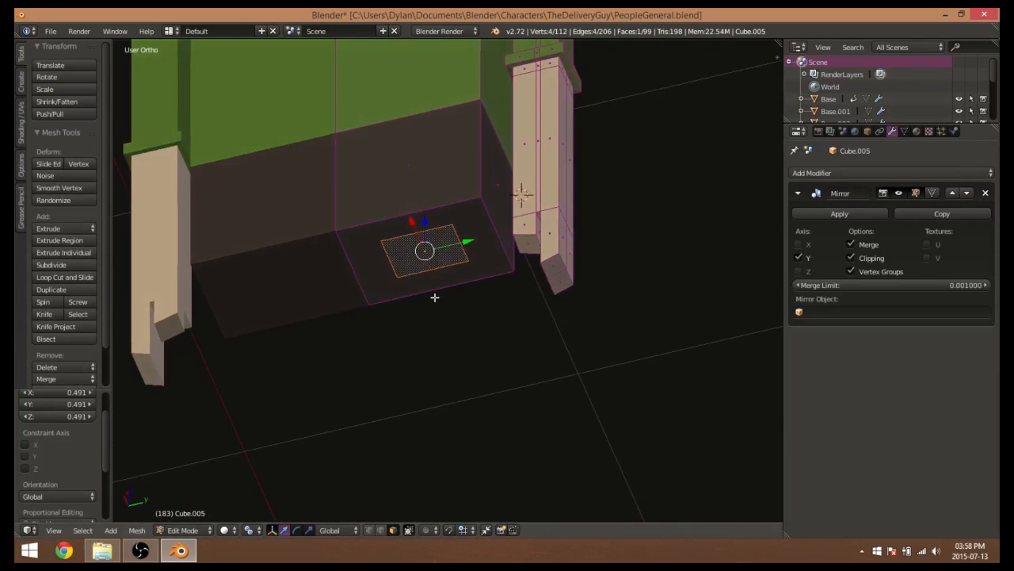
{"action": "scroll", "coordinate": [444, 384], "scroll_direction": "up", "scroll_amount": 2}
{"action": "middle_click_drag", "start_coordinate": [444, 384], "coordinate": [470, 302]}
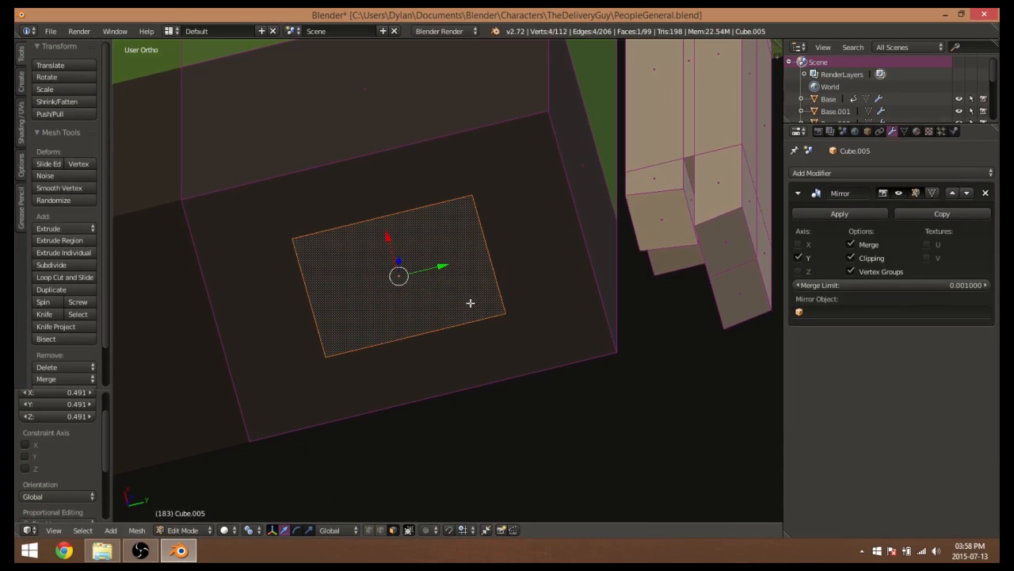
{"action": "key", "text": "s"}
{"action": "key", "text": "y"}
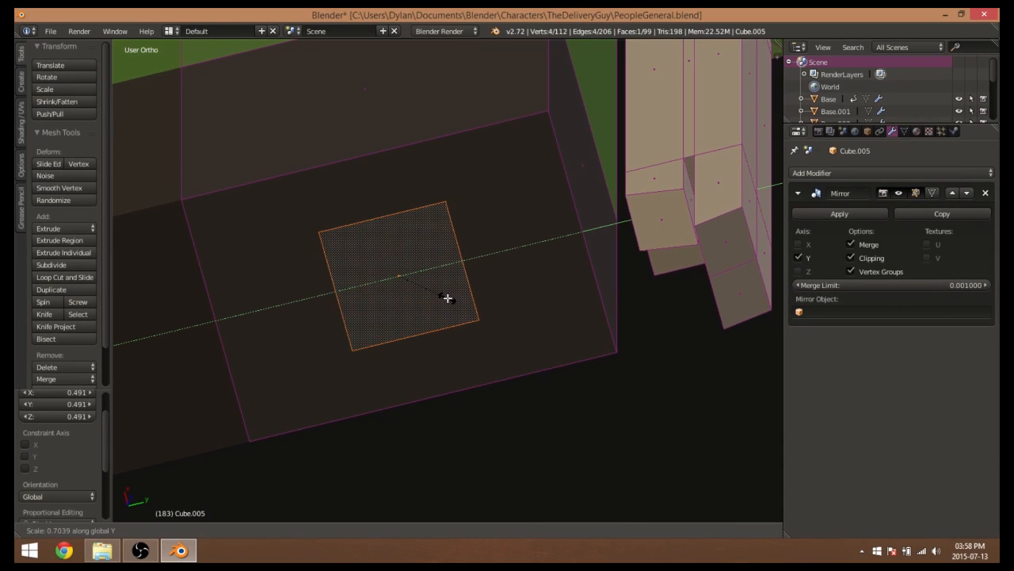
{"action": "left_click", "coordinate": [451, 298]}
{"action": "left_click_drag", "start_coordinate": [429, 269], "coordinate": [498, 272]}
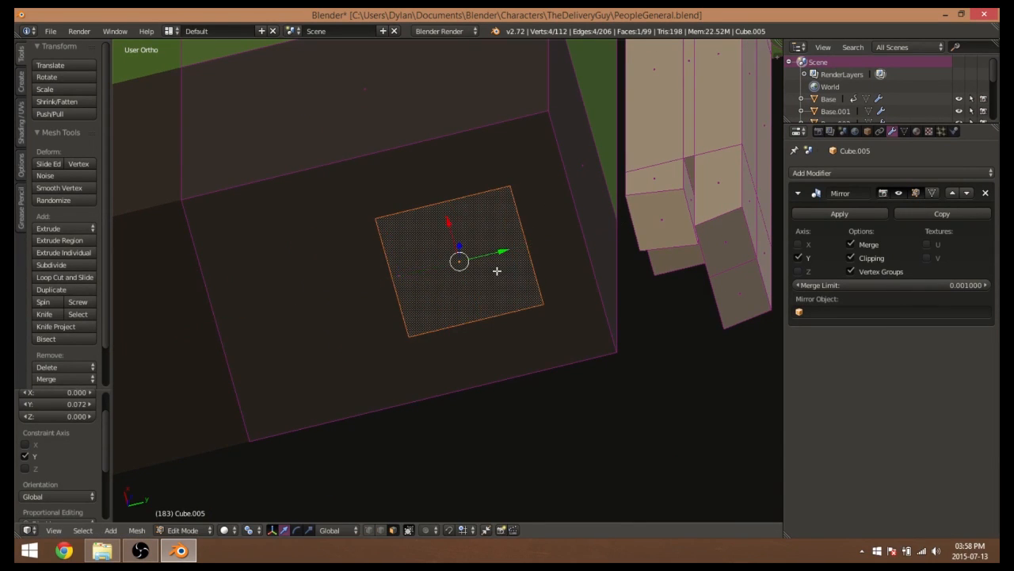
Lower the inset face slightly below the pelvis along Z, fine-tuning its height by about 0.006
{"action": "scroll", "coordinate": [489, 274], "scroll_direction": "down", "scroll_amount": 6}
{"action": "middle_click_drag", "start_coordinate": [480, 274], "coordinate": [470, 151]}
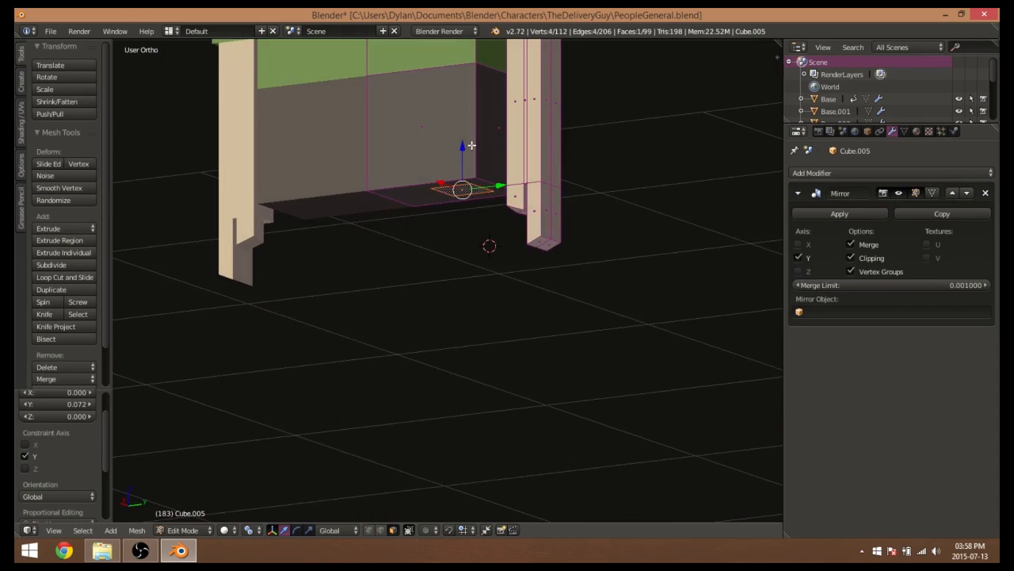
{"action": "middle_click_drag", "start_coordinate": [484, 209], "coordinate": [469, 181]}
{"action": "left_click_drag", "start_coordinate": [470, 155], "coordinate": [466, 168]}
{"action": "middle_click_drag", "start_coordinate": [466, 168], "coordinate": [503, 220]}
{"action": "left_click_drag", "start_coordinate": [470, 161], "coordinate": [471, 160]}
{"action": "middle_click_drag", "start_coordinate": [471, 172], "coordinate": [480, 263], "text": "shift"}
{"action": "mouse_move", "coordinate": [479, 263]}
{"action": "middle_mouse_down"}
{"action": "mouse_move", "coordinate": [465, 258]}
{"action": "mouse_move", "coordinate": [462, 268]}
{"action": "middle_mouse_up"}
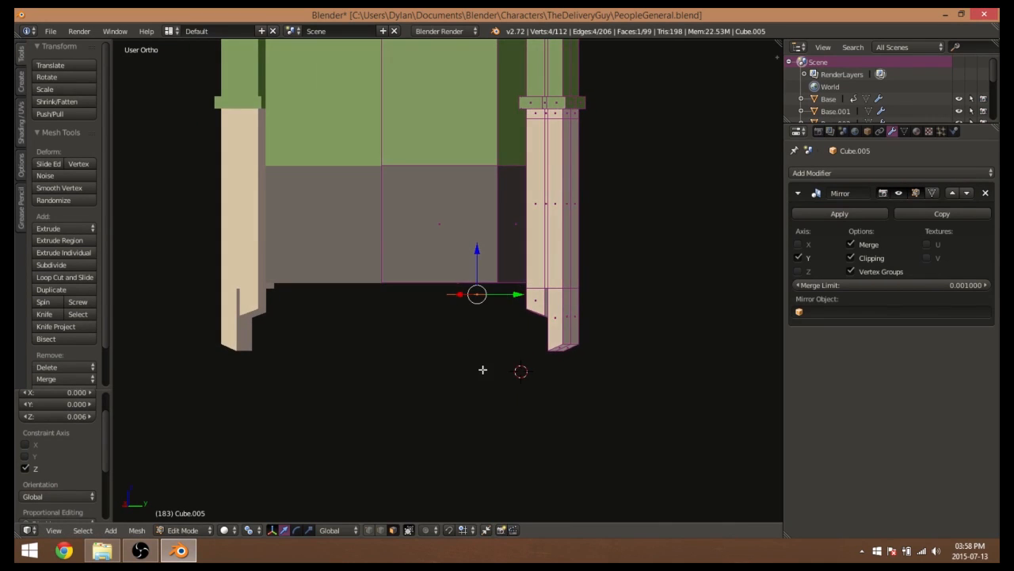
Extrude the inset face down about 1.562 to form the leg, checking its end height against the officer's trousers
{"action": "scroll", "coordinate": [467, 301], "scroll_direction": "down", "scroll_amount": 4}
{"action": "middle_click_drag", "start_coordinate": [473, 306], "coordinate": [451, 349]}
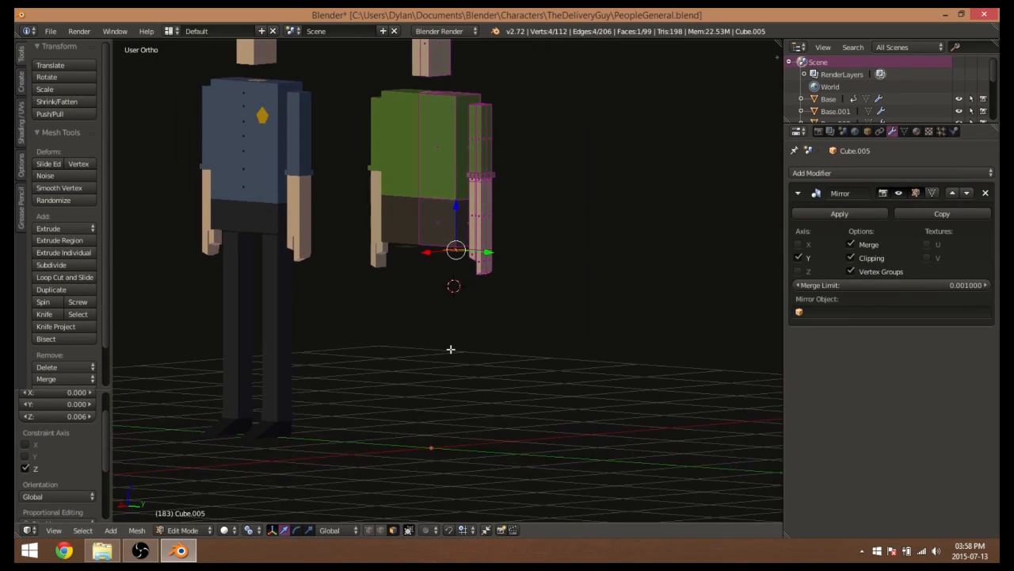
{"action": "key", "text": "e"}
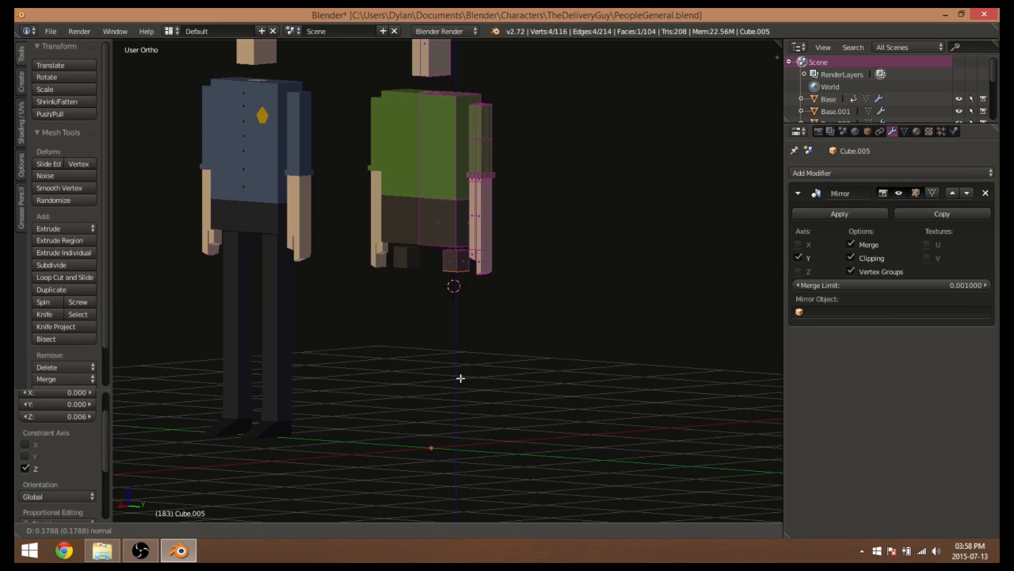
{"action": "left_click", "coordinate": [461, 52]}
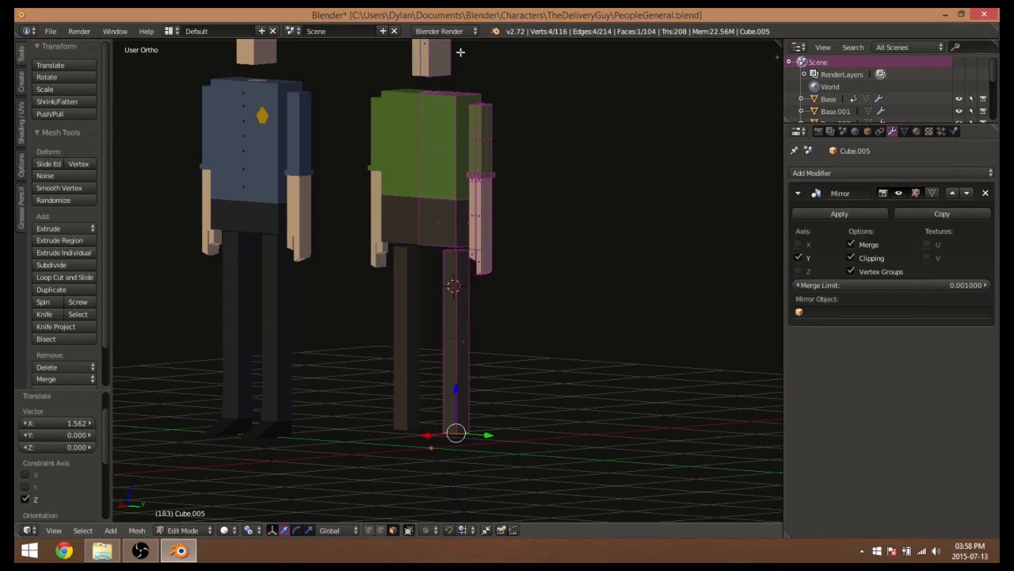
{"action": "key", "text": "KP_3"}
{"action": "key", "text": "KP_1"}
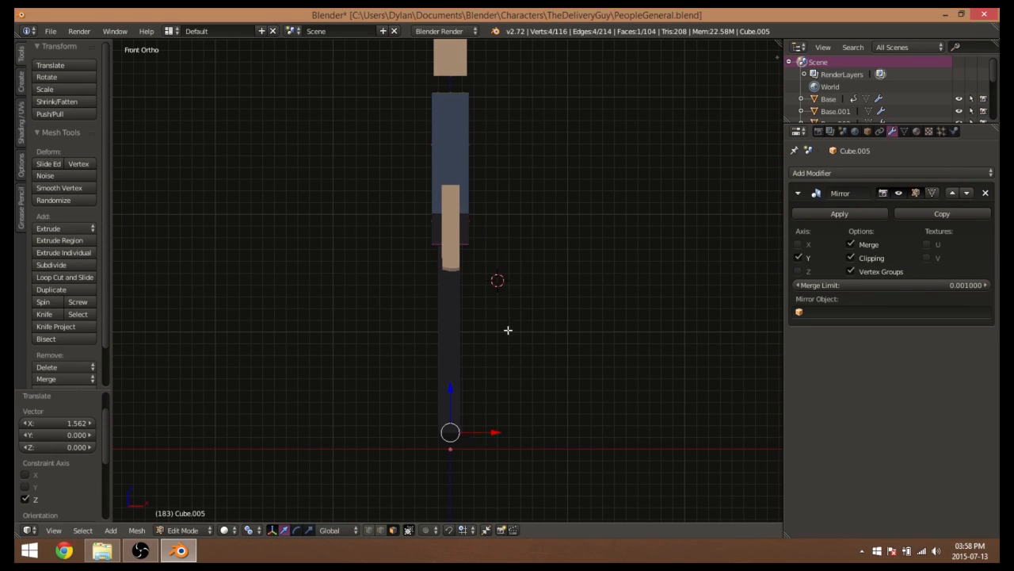
{"action": "key", "text": "z"}
{"action": "mouse_move", "coordinate": [451, 402]}
{"action": "left_mouse_down"}
{"action": "mouse_move", "coordinate": [451, 393]}
{"action": "mouse_move", "coordinate": [450, 402]}
{"action": "left_mouse_up"}
{"action": "key", "text": "z"}
Extrude the leg's bottom face again and move it down along Z to the ground line beside the officer's shoe
{"action": "mouse_move", "coordinate": [585, 402]}
{"action": "middle_mouse_down"}
{"action": "mouse_move", "coordinate": [414, 421]}
{"action": "mouse_move", "coordinate": [438, 372]}
{"action": "mouse_move", "coordinate": [394, 356]}
{"action": "mouse_move", "coordinate": [388, 317]}
{"action": "middle_mouse_up"}
{"action": "middle_click_drag", "start_coordinate": [525, 330], "coordinate": [477, 333]}
{"action": "scroll", "coordinate": [478, 335], "scroll_direction": "up", "scroll_amount": 3}
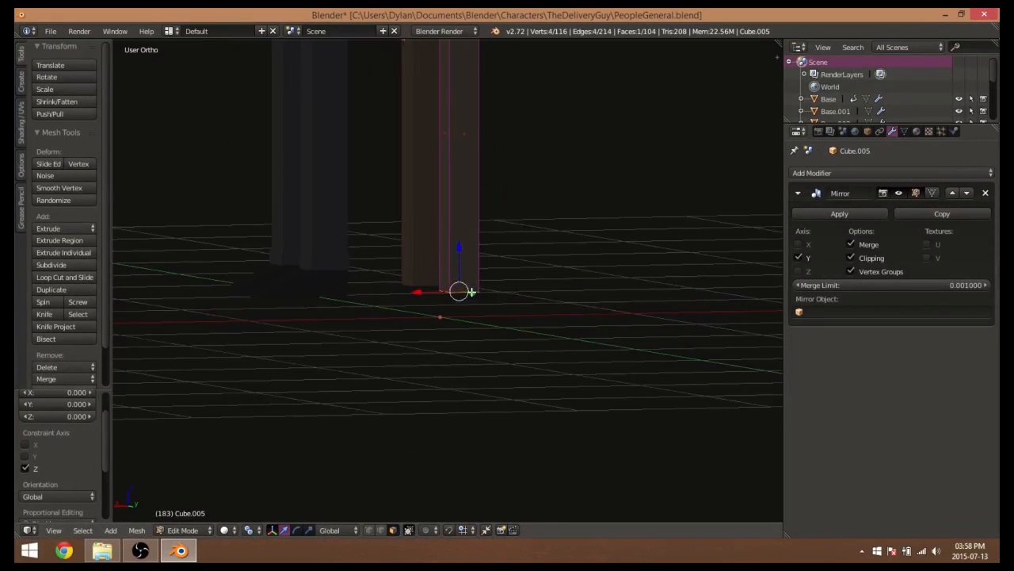
{"action": "middle_click_drag", "start_coordinate": [464, 284], "coordinate": [509, 318], "text": "shift"}
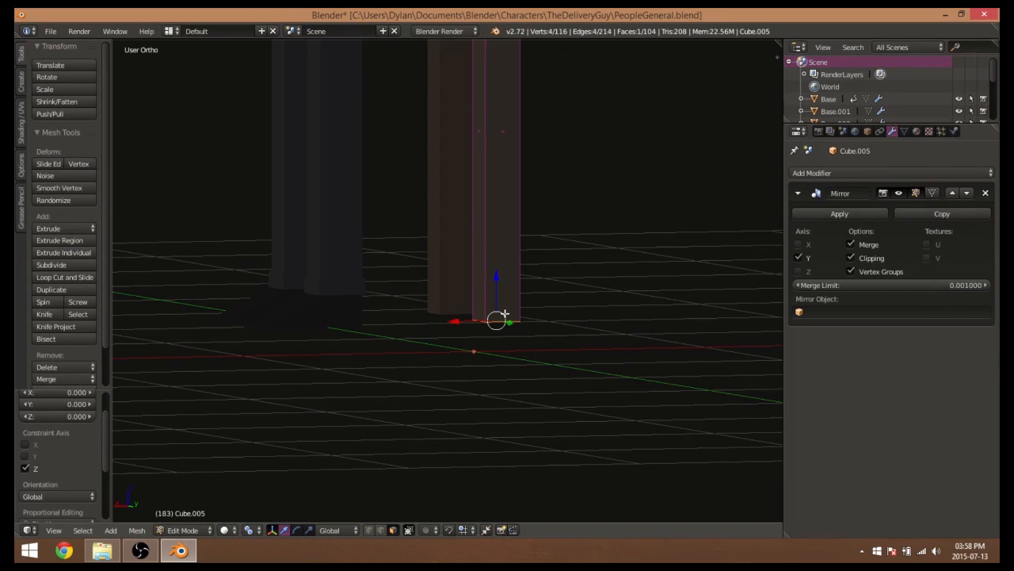
{"action": "key", "text": "e"}
{"action": "right_click", "coordinate": [505, 314]}
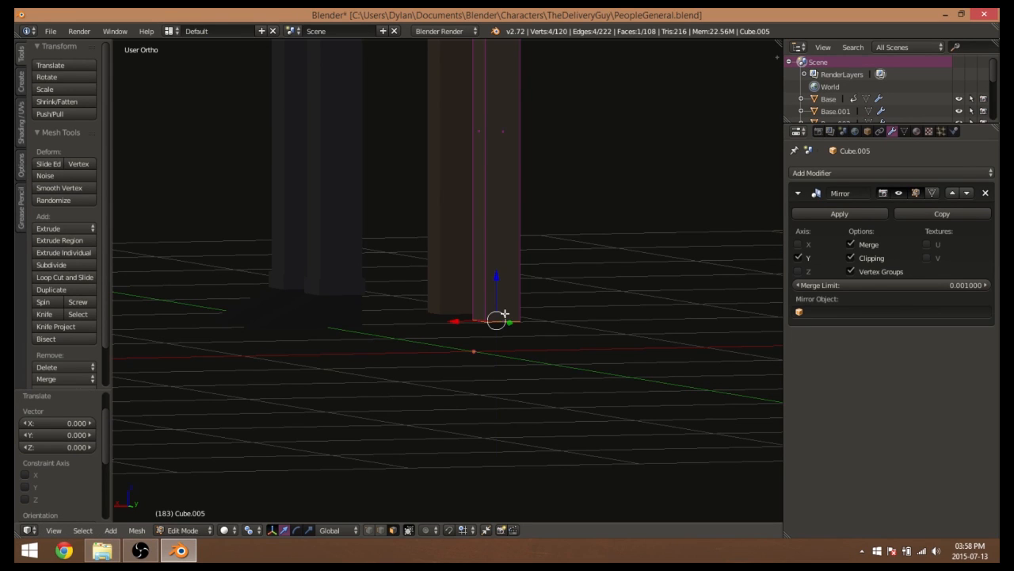
{"action": "key", "text": "KP_1"}
{"action": "key", "text": "z"}
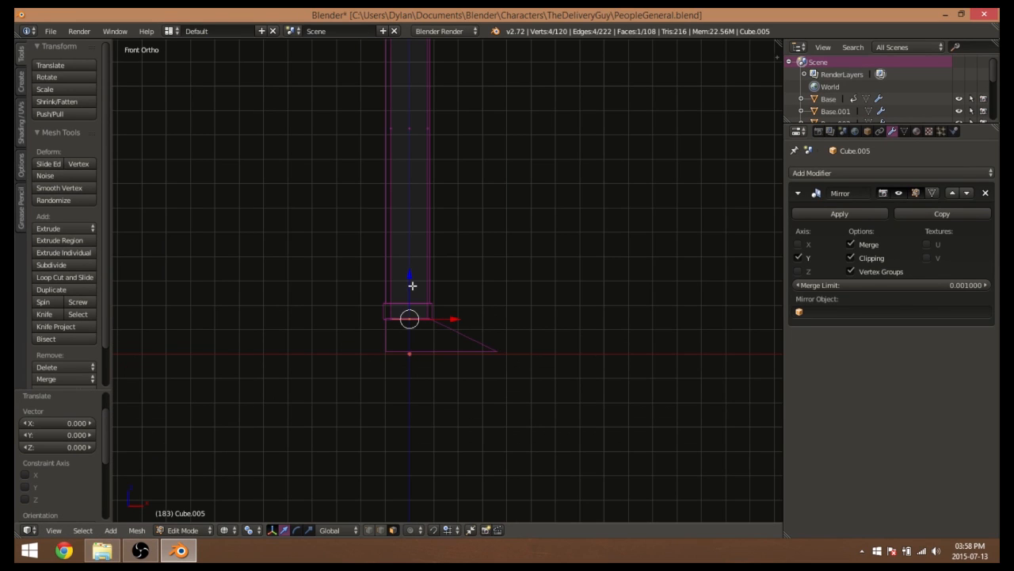
{"action": "left_click_drag", "start_coordinate": [409, 283], "coordinate": [410, 312]}
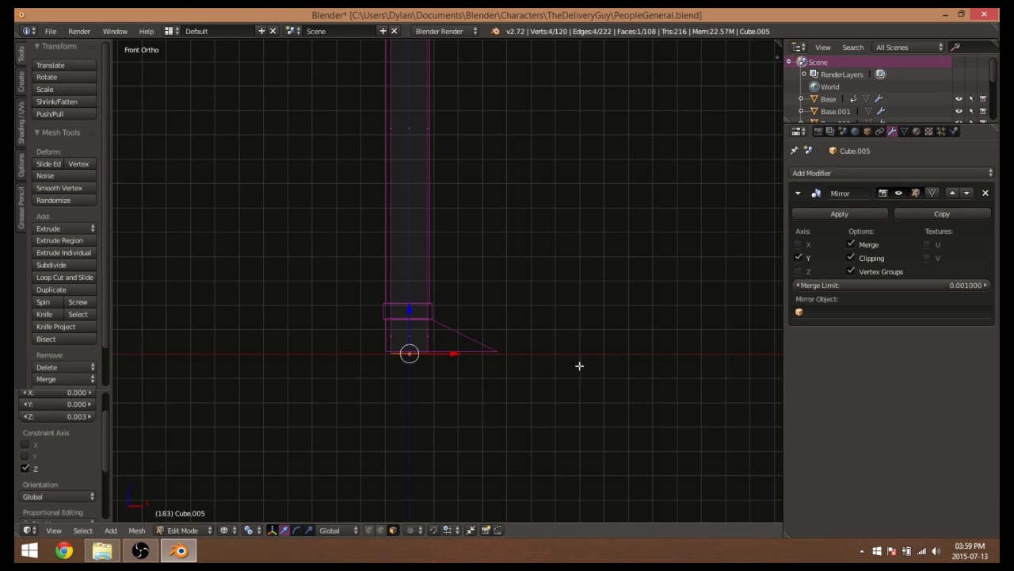
Extrude the front face of the leg's bottom section about 0.180 forward along X, extending it by another 0.104 to form the foot
{"action": "mouse_move", "coordinate": [610, 355]}
{"action": "middle_mouse_down"}
{"action": "mouse_move", "coordinate": [471, 369]}
{"action": "mouse_move", "coordinate": [354, 364]}
{"action": "middle_mouse_up"}
{"action": "key", "text": "Tab"}
{"action": "key", "text": "Tab"}
{"action": "key", "text": "z"}
{"action": "middle_click_drag", "start_coordinate": [446, 361], "coordinate": [518, 352]}
{"action": "right_click", "coordinate": [518, 335]}
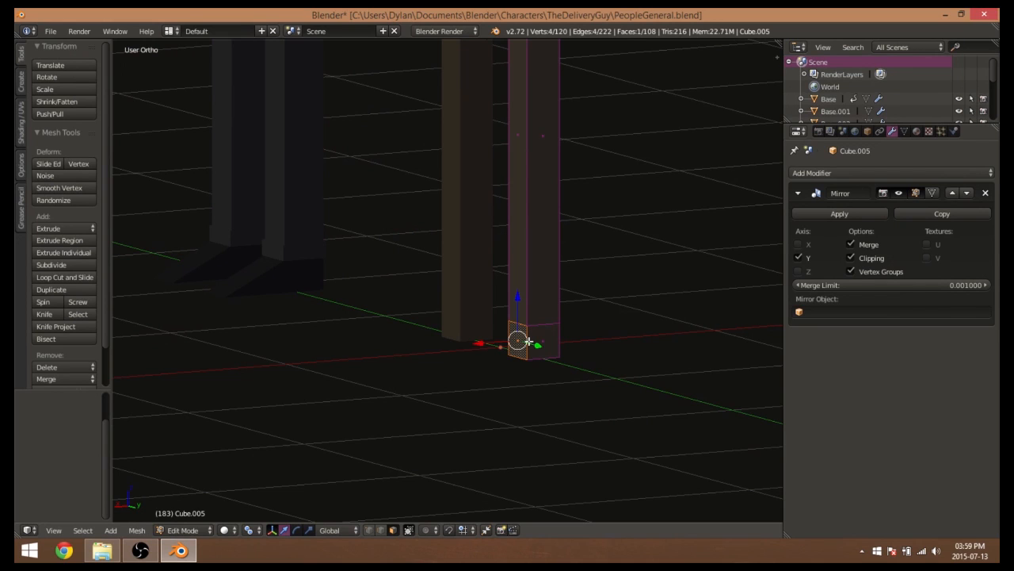
{"action": "key", "text": "e"}
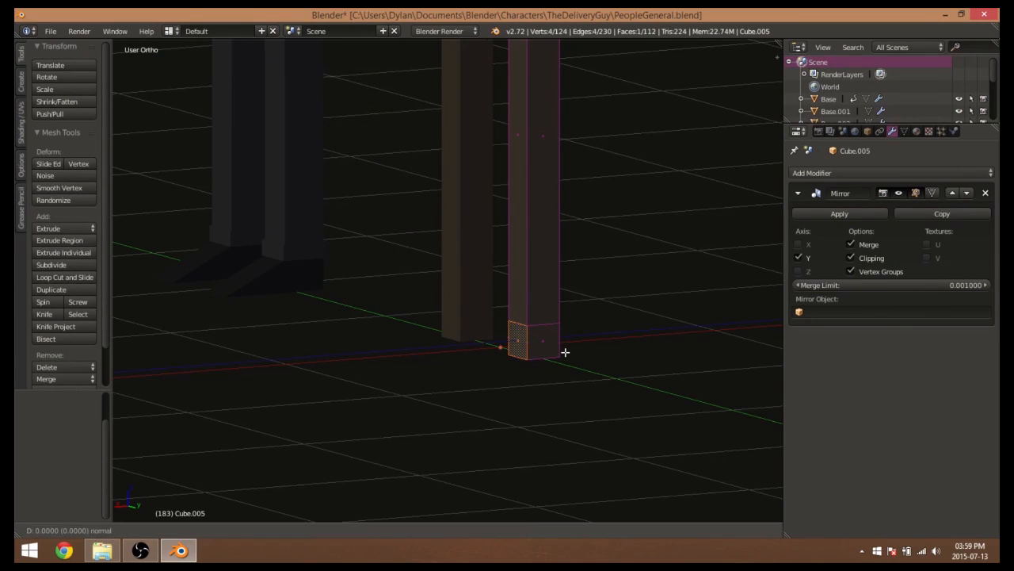
{"action": "right_click", "coordinate": [565, 351]}
{"action": "left_click_drag", "start_coordinate": [489, 344], "coordinate": [446, 346]}
{"action": "middle_click_drag", "start_coordinate": [446, 346], "coordinate": [491, 365]}
{"action": "middle_click_drag", "start_coordinate": [470, 359], "coordinate": [473, 356]}
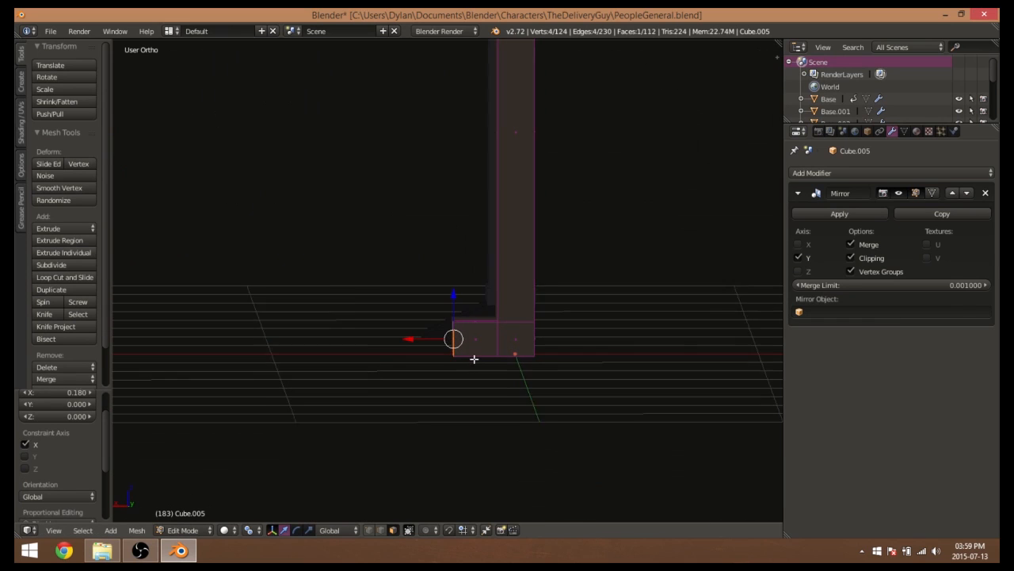
{"action": "left_click_drag", "start_coordinate": [430, 340], "coordinate": [405, 340]}
{"action": "middle_click_drag", "start_coordinate": [405, 340], "coordinate": [529, 393]}
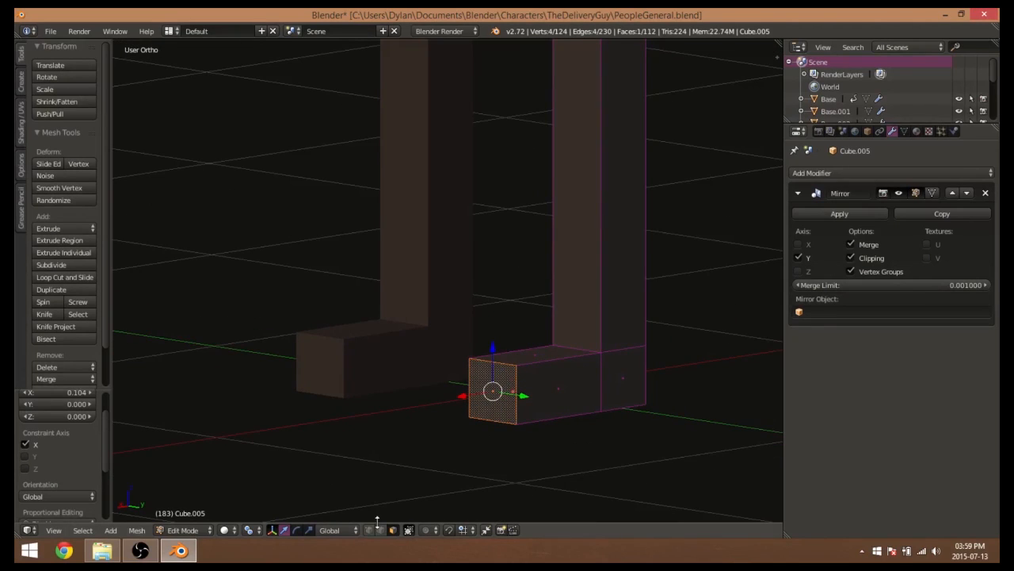
Merge the top outer vertex of the foot's front face into the bottom outer vertex, using At Last
{"action": "middle_click_drag", "start_coordinate": [442, 503], "coordinate": [521, 241]}
{"action": "right_click", "coordinate": [501, 232]}
{"action": "scroll", "coordinate": [485, 270], "scroll_direction": "up", "scroll_amount": 2}
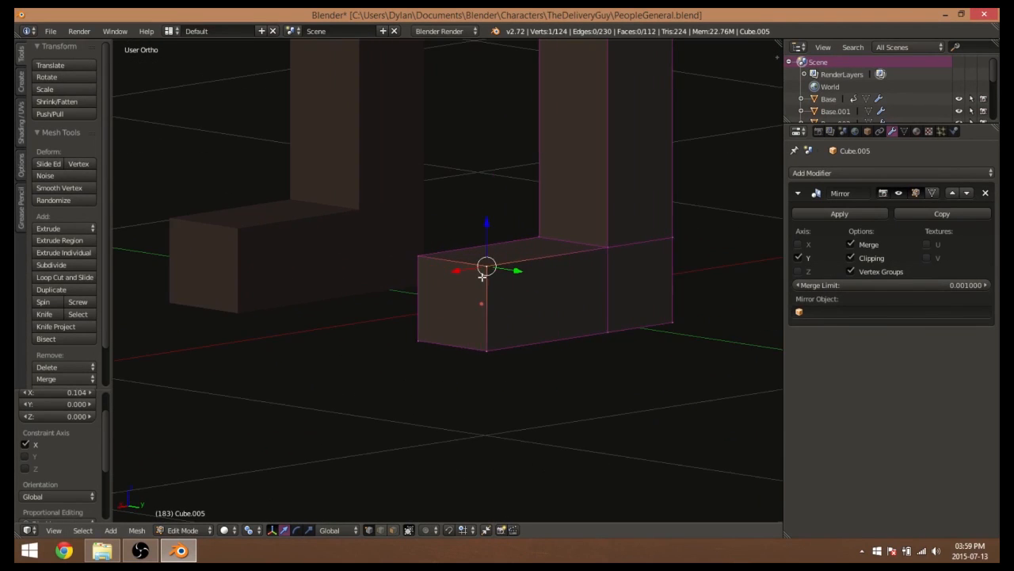
{"action": "scroll", "coordinate": [482, 275], "scroll_direction": "up", "scroll_amount": 3}
{"action": "right_click", "coordinate": [515, 398], "text": "shift"}
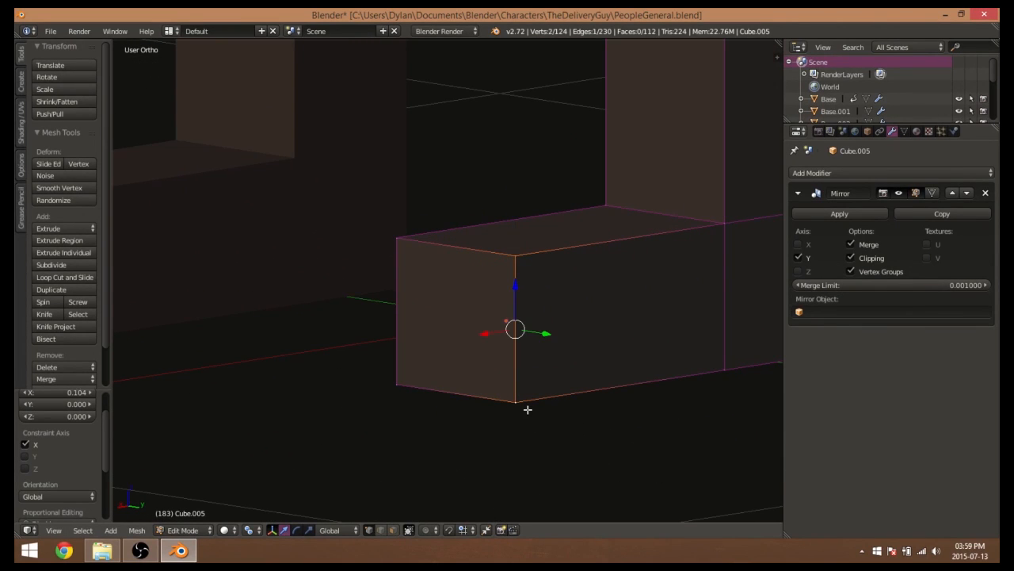
{"action": "key", "text": "alt+m"}
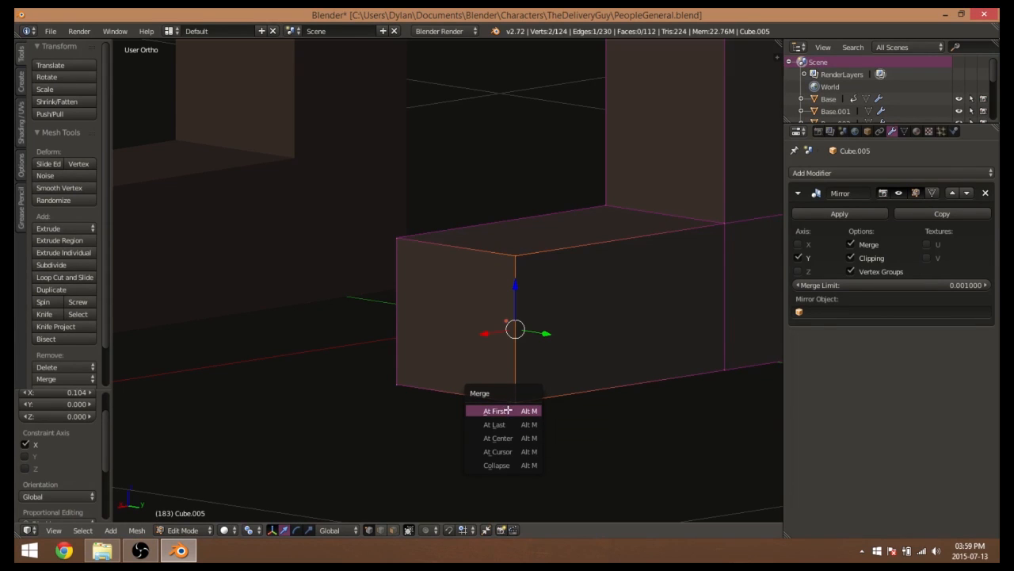
{"action": "left_click", "coordinate": [508, 411]}
{"action": "key", "text": "ctrl+z"}
{"action": "key", "text": "alt+m"}
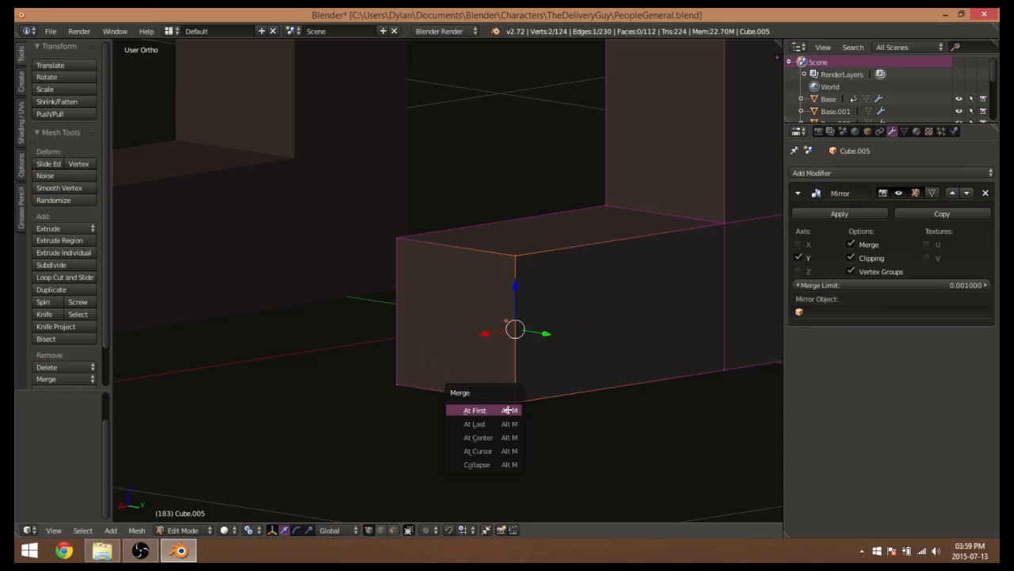
{"action": "left_click", "coordinate": [508, 422]}
Merge the foot front's top inner vertex into the bottom inner vertex with At Last, completing the wedge-shaped toe
{"action": "right_click", "coordinate": [394, 237]}
{"action": "right_click", "coordinate": [397, 385], "text": "shift"}
{"action": "key", "text": "alt+m"}
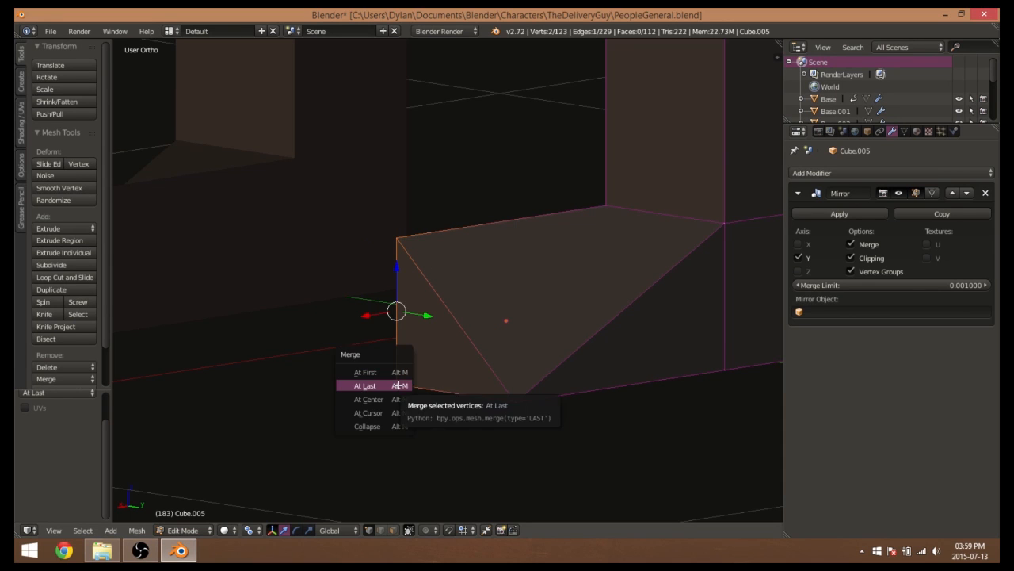
{"action": "left_click", "coordinate": [396, 385]}
{"action": "middle_click_drag", "start_coordinate": [448, 385], "coordinate": [495, 388]}
Add one centred loop cut around the leg at knee height
{"action": "key", "text": "ctrl+r"}
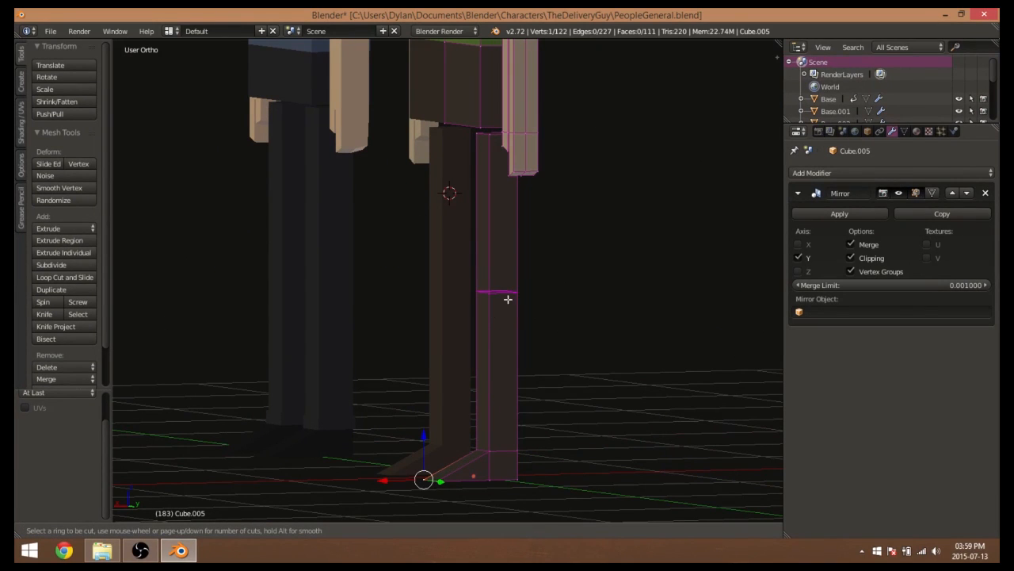
{"action": "left_click", "coordinate": [518, 306]}
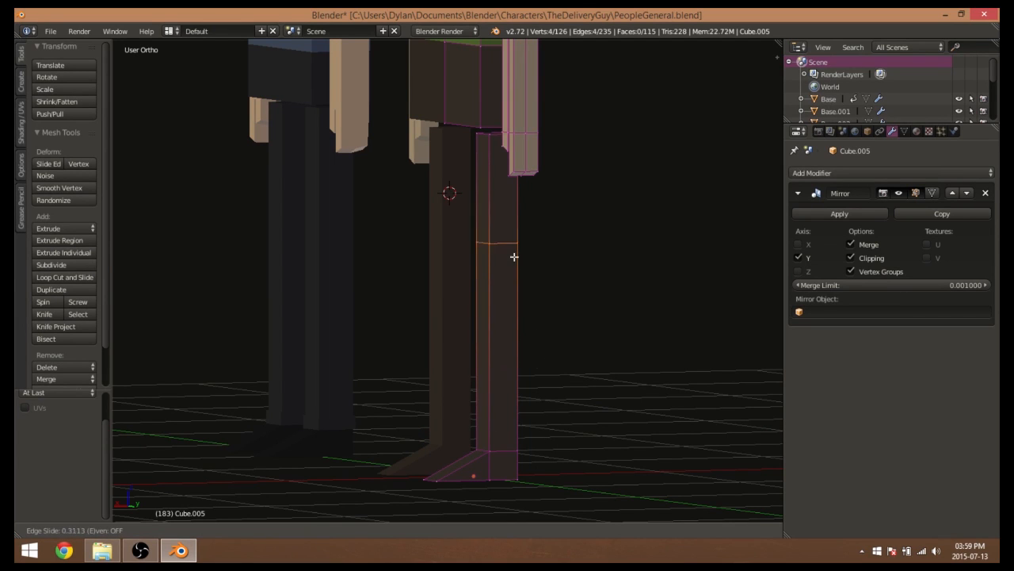
{"action": "right_click", "coordinate": [533, 321]}
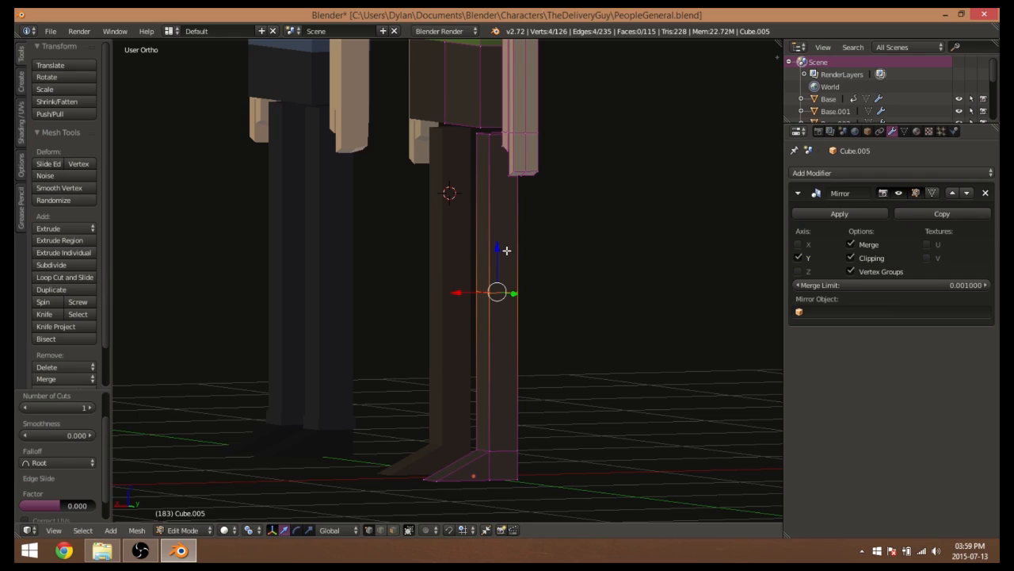
Add two more loop cuts, slid close above and close below the centred knee loop
{"action": "key", "text": "ctrl+r"}
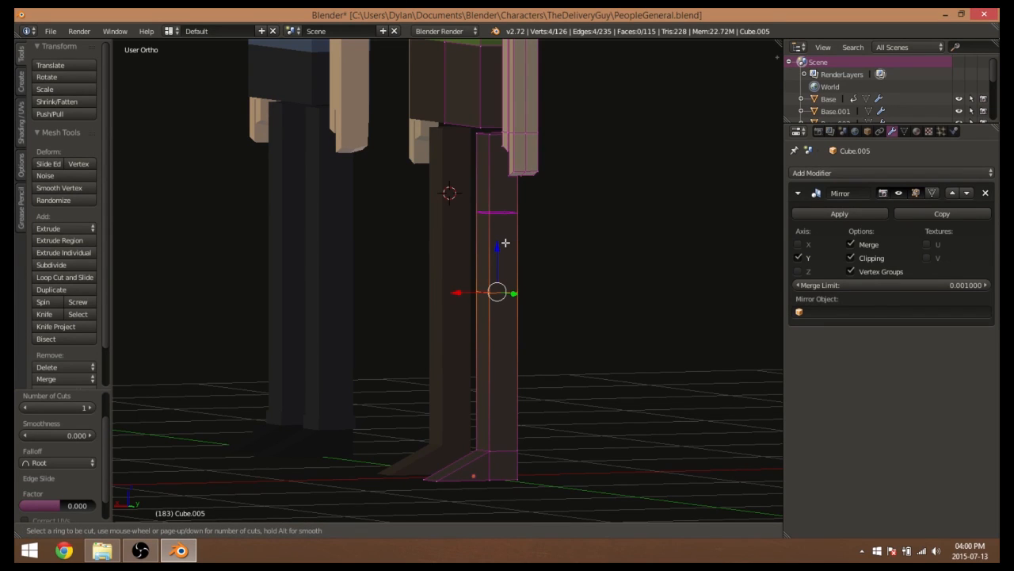
{"action": "left_click", "coordinate": [505, 243]}
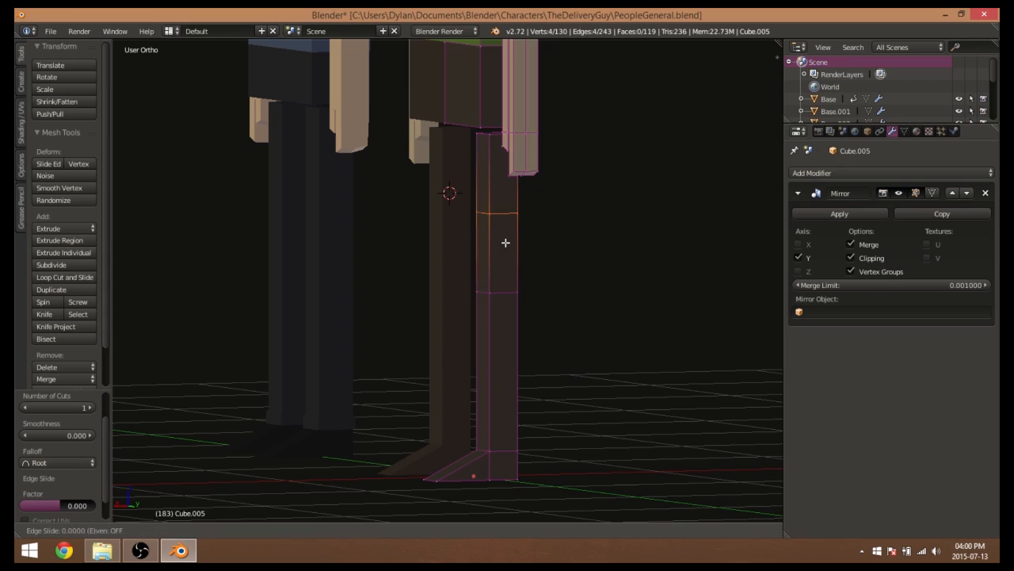
{"action": "left_click", "coordinate": [513, 316]}
{"action": "key", "text": "ctrl+r"}
{"action": "left_click", "coordinate": [503, 350]}
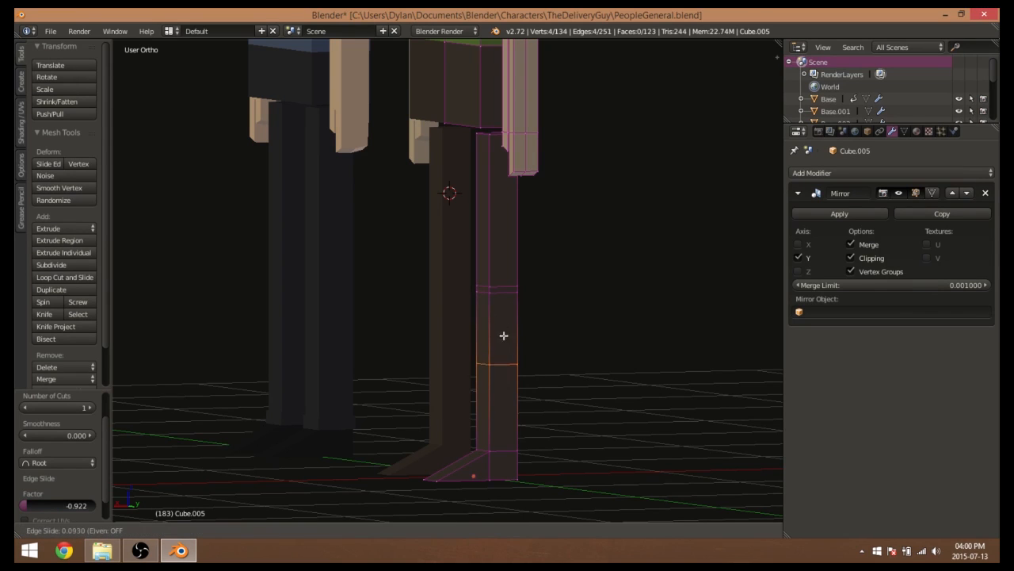
{"action": "left_click", "coordinate": [500, 279]}
Examine the new character's legs from several angles and compare their proportions and mesh with the police officer's
{"action": "middle_click_drag", "start_coordinate": [500, 279], "coordinate": [536, 324]}
{"action": "key", "text": "Tab"}
{"action": "key", "text": "Tab"}
{"action": "key", "text": "z"}
{"action": "key", "text": "z"}
{"action": "mouse_move", "coordinate": [406, 334]}
{"action": "middle_mouse_down"}
{"action": "mouse_move", "coordinate": [455, 351]}
{"action": "mouse_move", "coordinate": [496, 388]}
{"action": "mouse_move", "coordinate": [444, 344]}
{"action": "mouse_move", "coordinate": [437, 306]}
{"action": "mouse_move", "coordinate": [460, 318]}
{"action": "mouse_move", "coordinate": [539, 305]}
{"action": "mouse_move", "coordinate": [509, 313]}
{"action": "middle_mouse_up"}
{"action": "scroll", "coordinate": [450, 348], "scroll_direction": "up", "scroll_amount": 2}
{"action": "scroll", "coordinate": [460, 318], "scroll_direction": "down", "scroll_amount": 5}
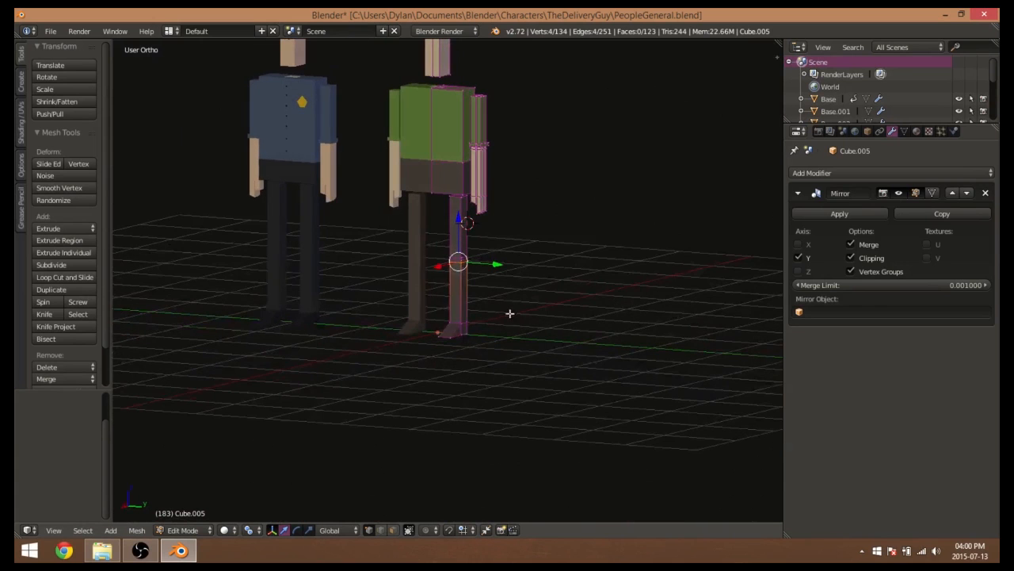
{"action": "key", "text": "Tab"}
{"action": "right_click", "coordinate": [278, 175]}
{"action": "key", "text": "Tab"}
{"action": "key", "text": "Tab"}
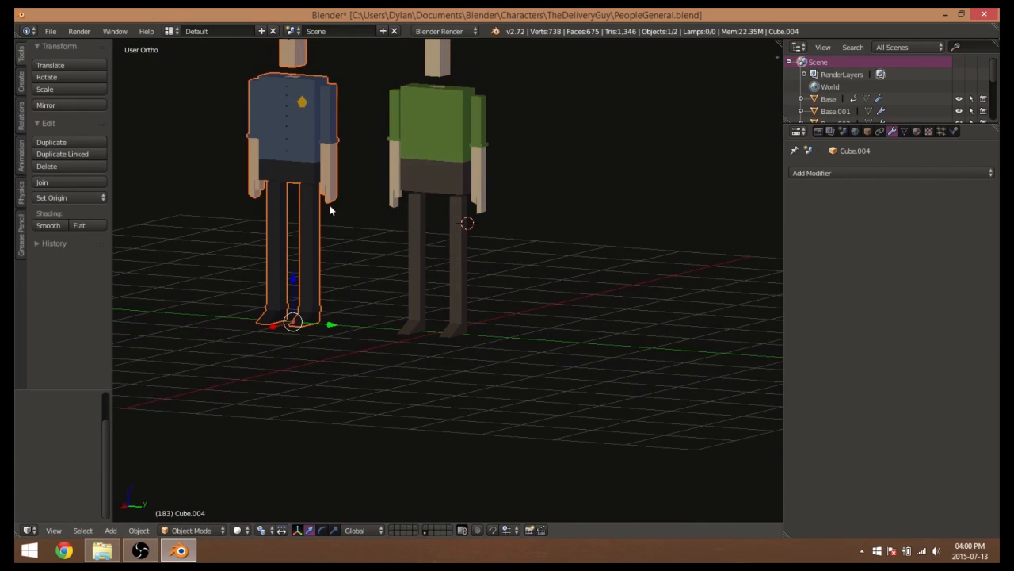
Grow the selection to the whole leg and foot and thicken it about 1.20 times with the Z axis locked
{"action": "right_click", "coordinate": [456, 298]}
{"action": "key", "text": "Tab"}
{"action": "scroll", "coordinate": [489, 318], "scroll_direction": "up", "scroll_amount": 4}
{"action": "middle_click_drag", "start_coordinate": [486, 319], "coordinate": [513, 383]}
{"action": "key", "text": "ctrl+KP_Add"}
{"action": "key", "text": "ctrl+KP_Add"}
{"action": "key", "text": "ctrl+KP_Add"}
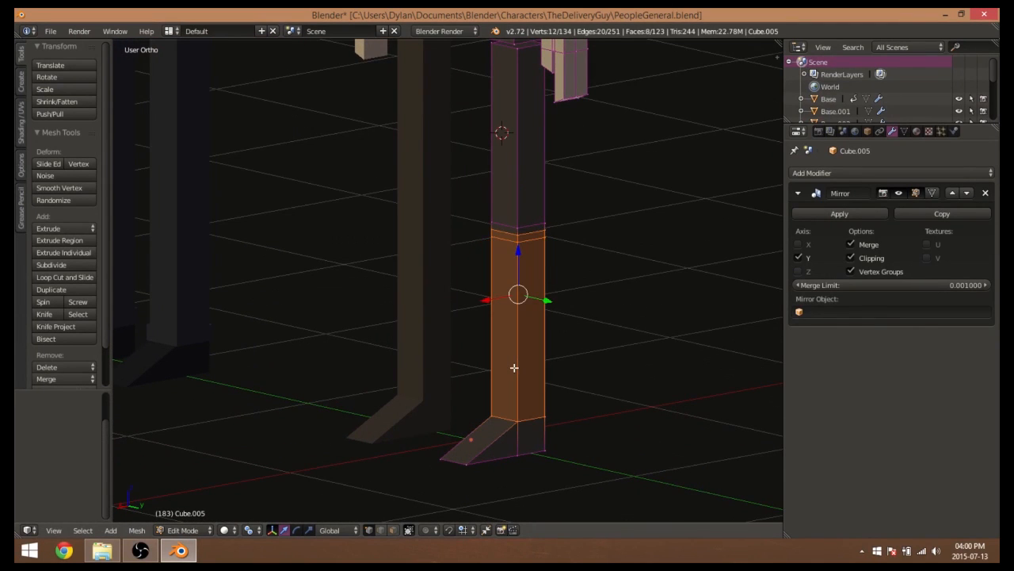
{"action": "scroll", "coordinate": [513, 367], "scroll_direction": "down", "scroll_amount": 3}
{"action": "middle_click_drag", "start_coordinate": [510, 356], "coordinate": [539, 356]}
{"action": "key", "text": "s"}
{"action": "key", "text": "shift+z"}
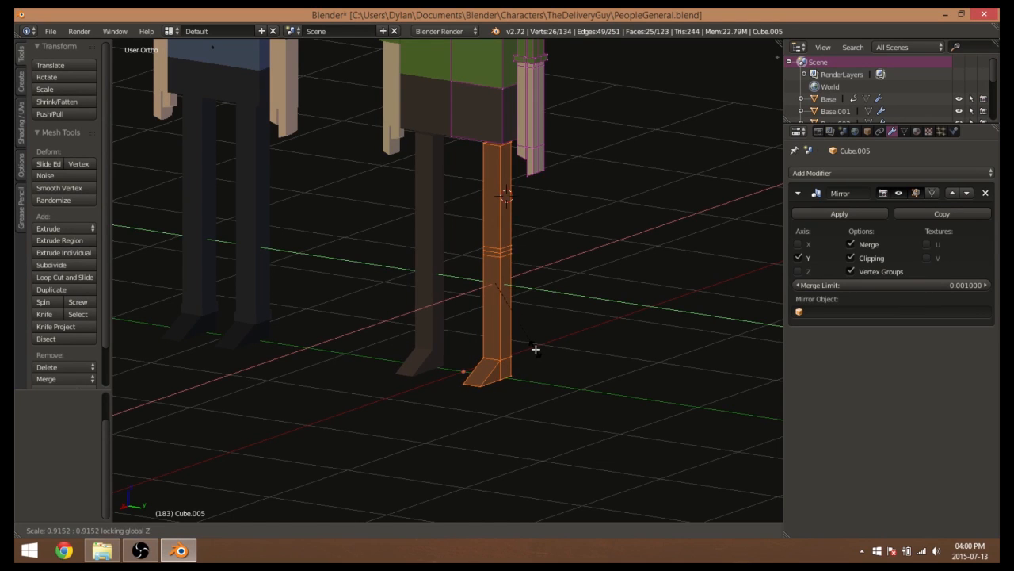
{"action": "left_click", "coordinate": [536, 348]}
{"action": "key", "text": "s"}
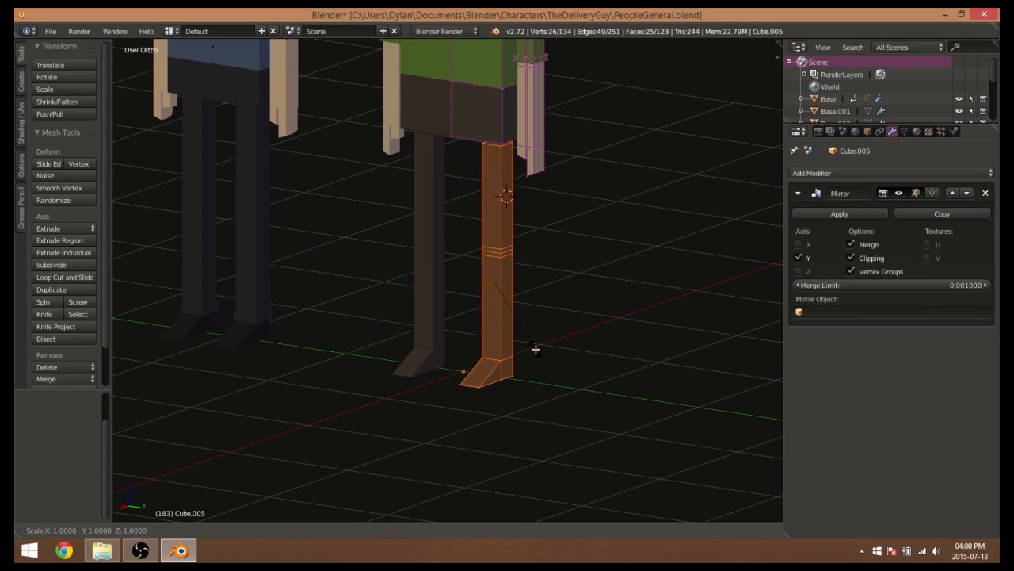
{"action": "key", "text": "shift+z"}
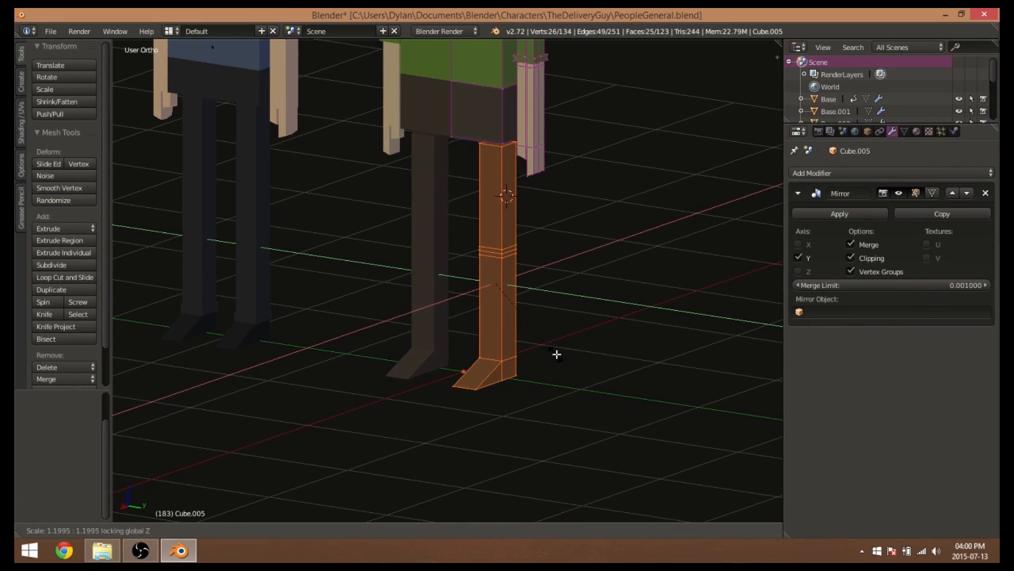
{"action": "left_click", "coordinate": [557, 353]}
Shift the thickened leg inward about 0.023 along Y
{"action": "mouse_move", "coordinate": [557, 353]}
{"action": "middle_mouse_down"}
{"action": "mouse_move", "coordinate": [540, 373]}
{"action": "mouse_move", "coordinate": [559, 366]}
{"action": "middle_mouse_up"}
{"action": "left_click_drag", "start_coordinate": [537, 276], "coordinate": [534, 276]}
{"action": "middle_click_drag", "start_coordinate": [591, 363], "coordinate": [554, 351]}
{"action": "scroll", "coordinate": [556, 348], "scroll_direction": "up", "scroll_amount": 3}
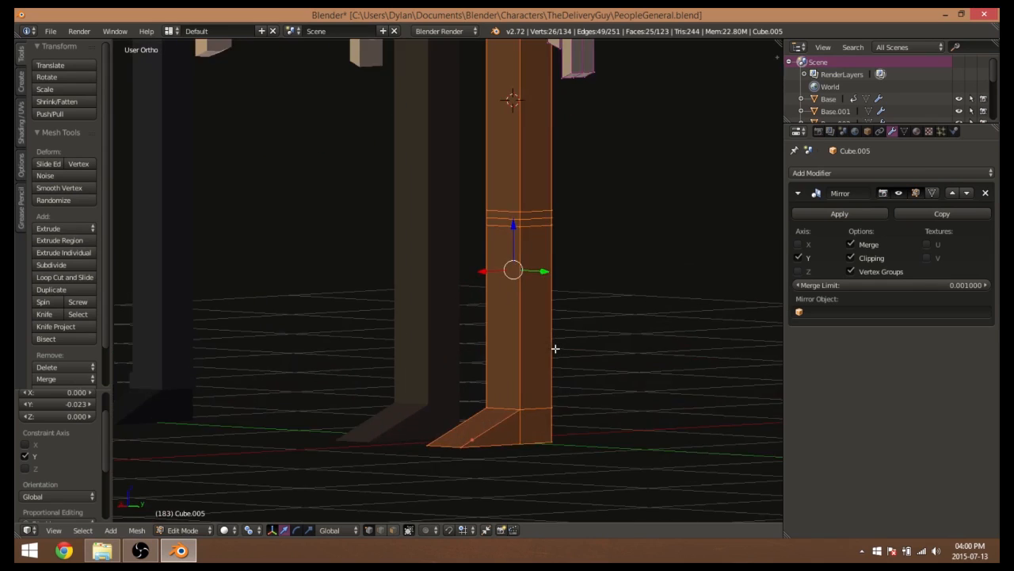
Inspect the thickened legs and feet against the rest of the body and the police officer
{"action": "scroll", "coordinate": [555, 349], "scroll_direction": "down", "scroll_amount": 8}
{"action": "key", "text": "Tab"}
{"action": "middle_click_drag", "start_coordinate": [605, 351], "coordinate": [508, 365]}
{"action": "scroll", "coordinate": [523, 337], "scroll_direction": "up", "scroll_amount": 7}
{"action": "scroll", "coordinate": [587, 339], "scroll_direction": "down", "scroll_amount": 2}
{"action": "scroll", "coordinate": [559, 308], "scroll_direction": "down", "scroll_amount": 1}
{"action": "scroll", "coordinate": [544, 318], "scroll_direction": "up", "scroll_amount": 4}
Add a loop cut around the lower leg and slid it down just above the ankle, with a factor of about -0.821
{"action": "key", "text": "Tab"}
{"action": "middle_click_drag", "start_coordinate": [536, 414], "coordinate": [401, 221]}
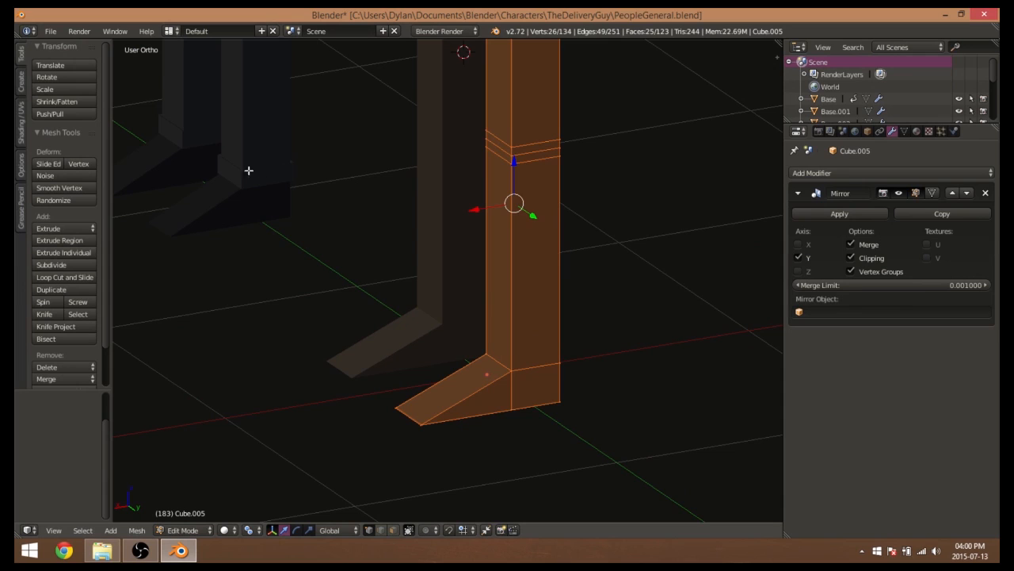
{"action": "middle_click_drag", "start_coordinate": [424, 333], "coordinate": [417, 301], "text": "shift"}
{"action": "key", "text": "ctrl+r"}
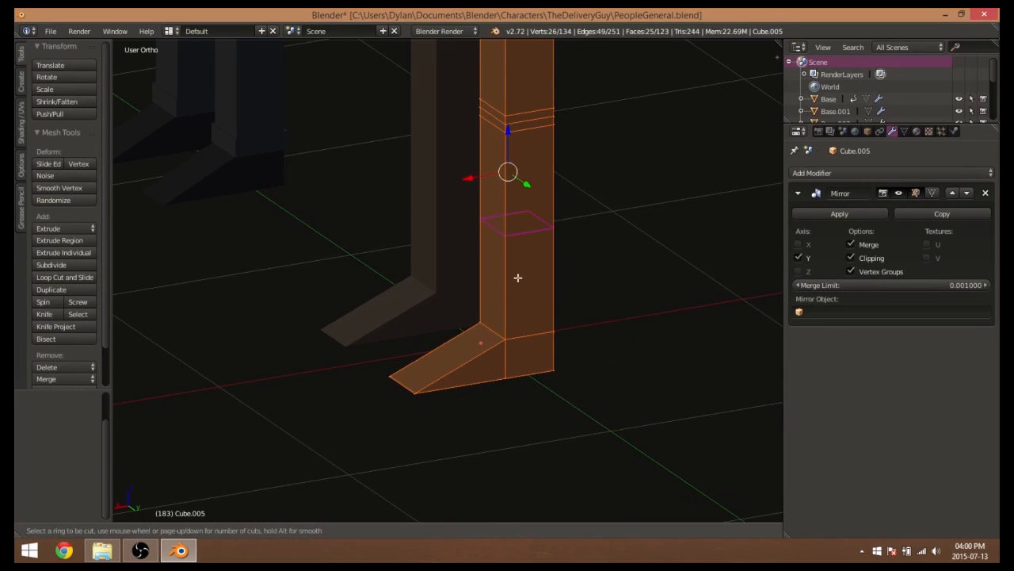
{"action": "left_click", "coordinate": [514, 236]}
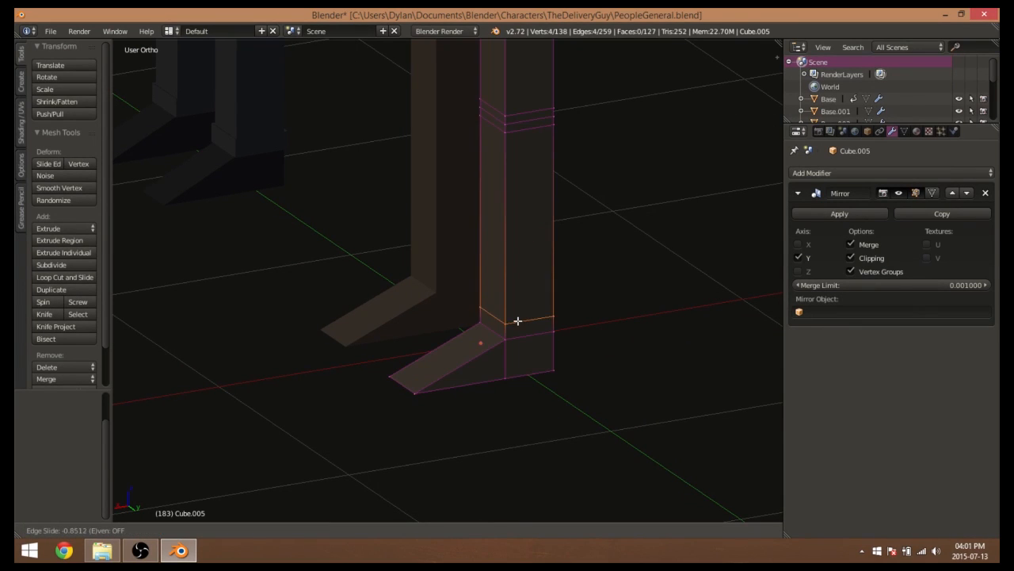
{"action": "left_click", "coordinate": [515, 324]}
Extrude the ring of faces just above the ankle in place and scale it about 1.159 to form a trouser cuff
{"action": "middle_click_drag", "start_coordinate": [523, 351], "coordinate": [531, 290], "text": "shift"}
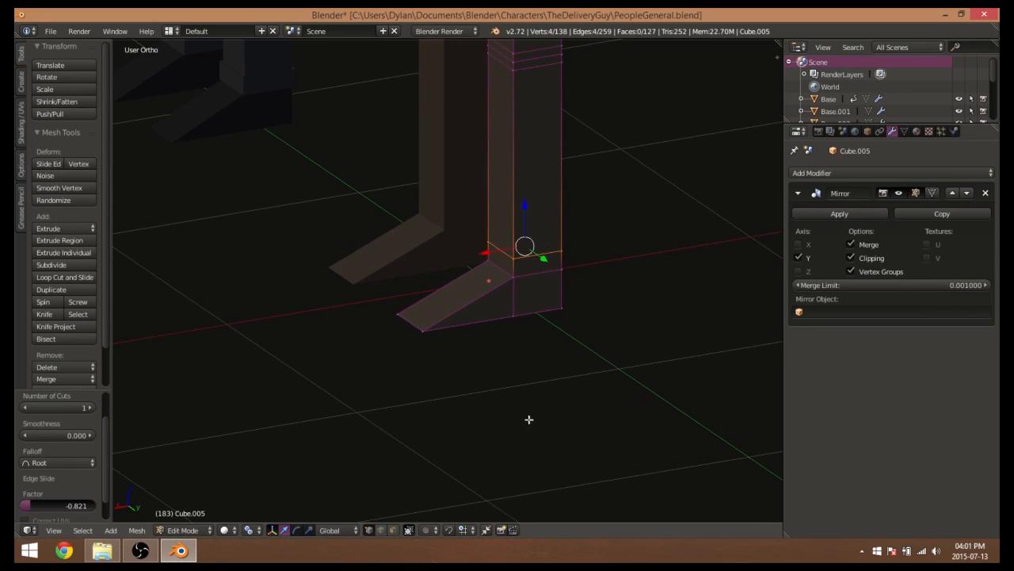
{"action": "left_click", "coordinate": [392, 530]}
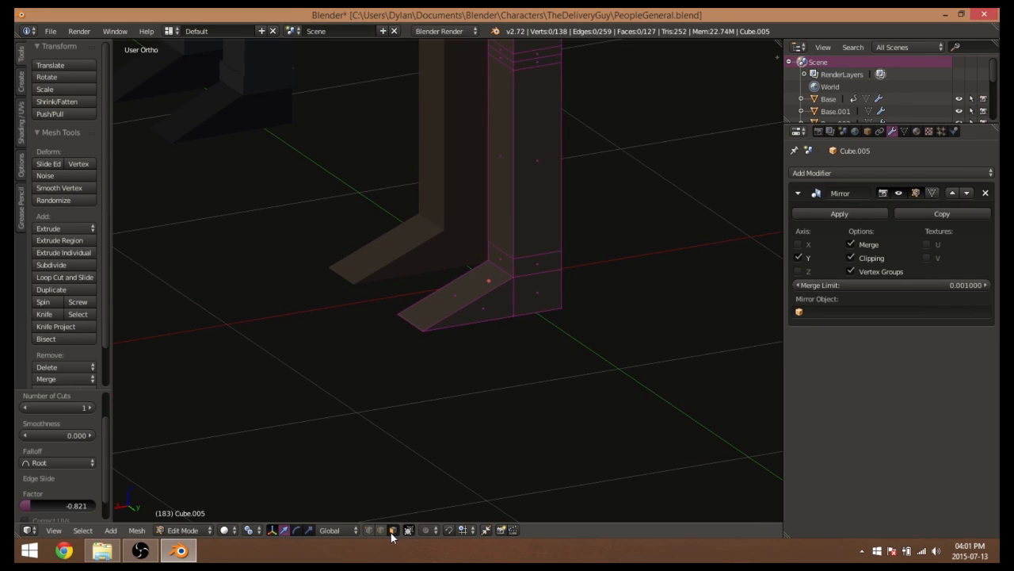
{"action": "right_click", "coordinate": [514, 266], "text": "alt"}
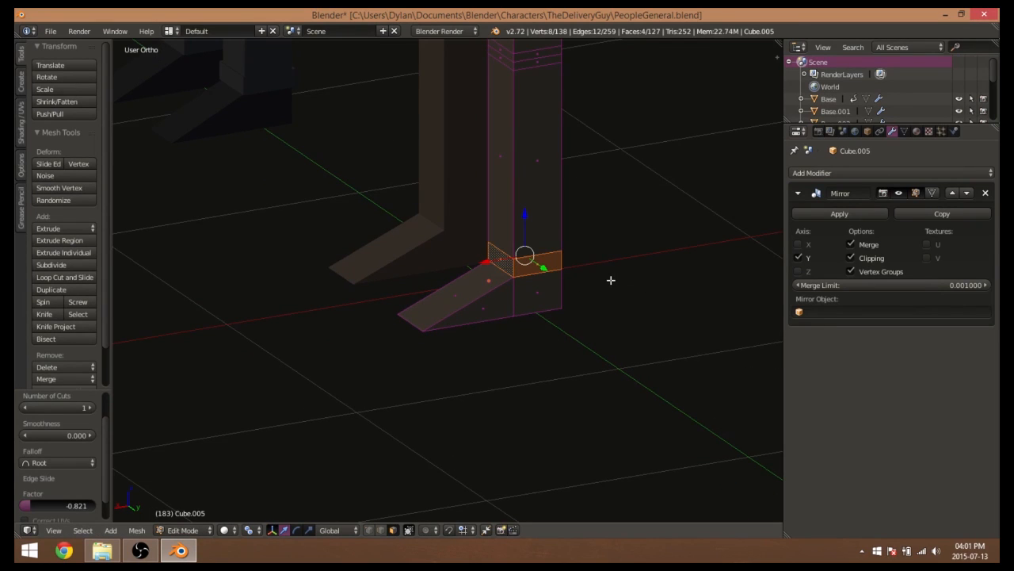
{"action": "key", "text": "e"}
{"action": "right_click", "coordinate": [610, 280]}
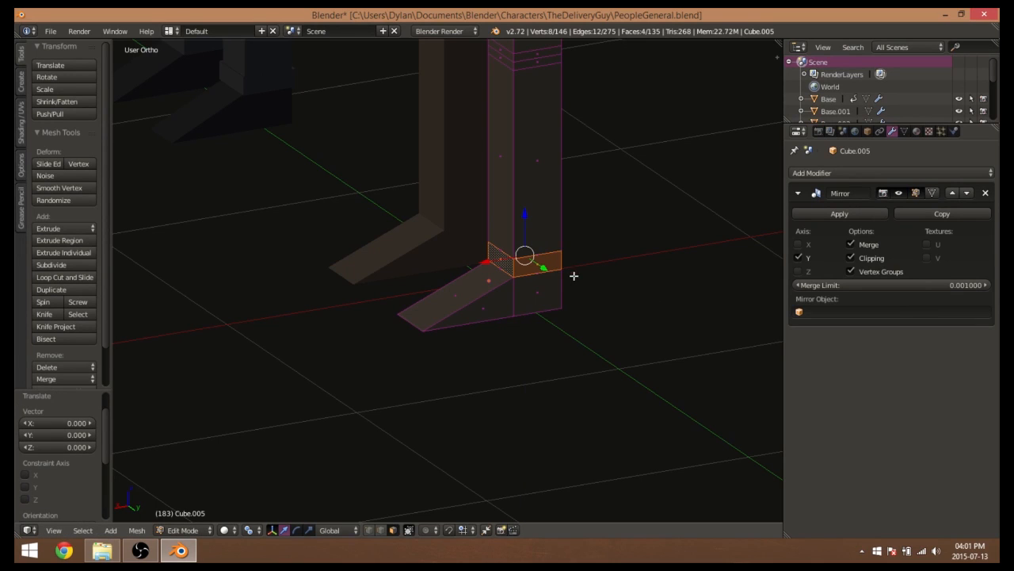
{"action": "key", "text": "s"}
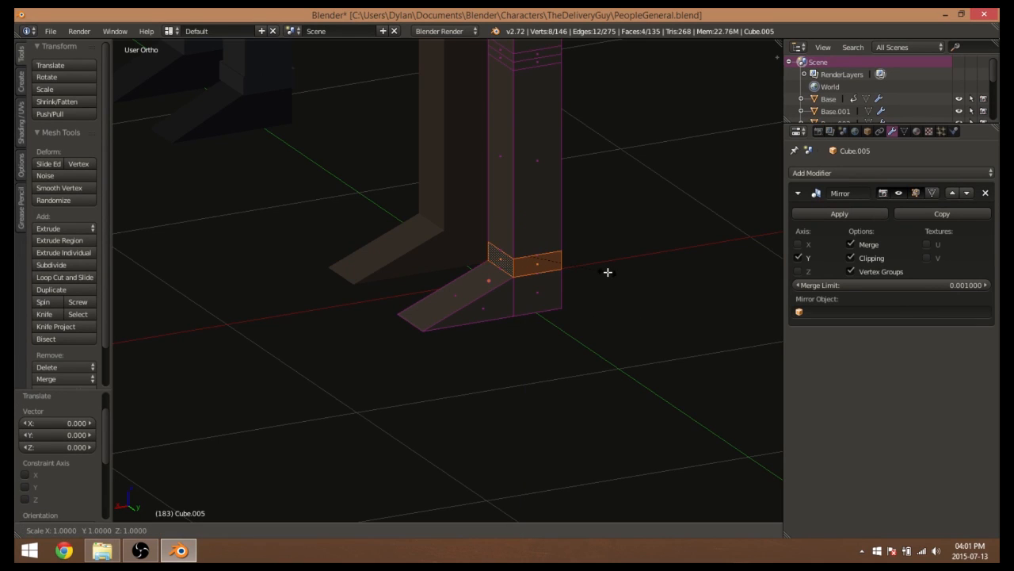
{"action": "left_click", "coordinate": [620, 276]}
{"action": "mouse_move", "coordinate": [640, 335]}
{"action": "middle_mouse_down"}
{"action": "mouse_move", "coordinate": [675, 325]}
{"action": "mouse_move", "coordinate": [631, 308]}
{"action": "mouse_move", "coordinate": [626, 324]}
{"action": "middle_mouse_up"}
Select all the foot faces below the cuff, including the inner side and sole, and assign them the ShoesANDBUttons material
{"action": "mouse_move", "coordinate": [471, 281]}
{"action": "middle_mouse_down"}
{"action": "mouse_move", "coordinate": [538, 304]}
{"action": "mouse_move", "coordinate": [480, 270]}
{"action": "middle_mouse_up"}
{"action": "right_click", "coordinate": [476, 267]}
{"action": "right_click", "coordinate": [513, 300], "text": "shift"}
{"action": "right_click", "coordinate": [550, 285], "text": "shift"}
{"action": "middle_click_drag", "start_coordinate": [550, 285], "coordinate": [433, 248]}
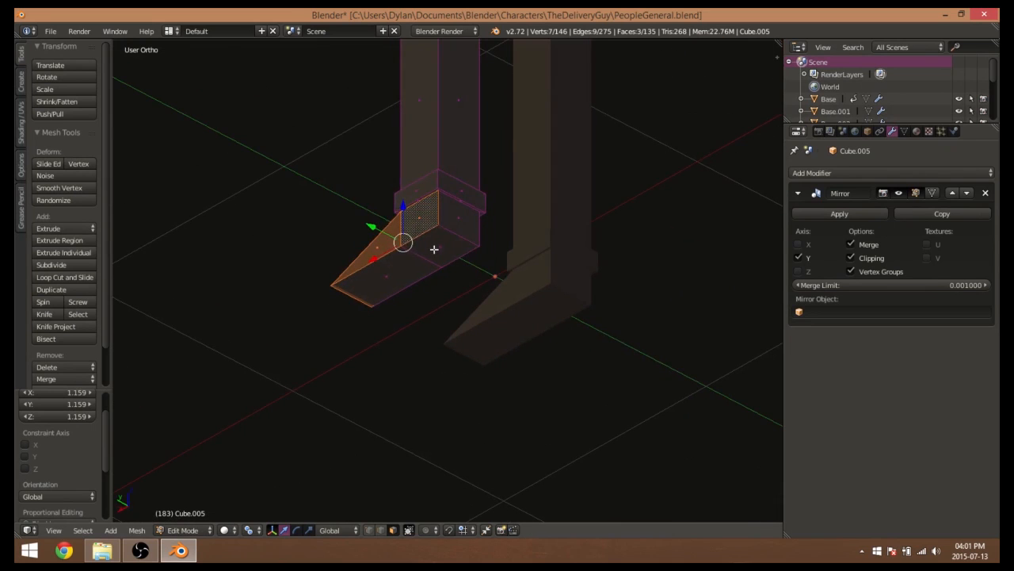
{"action": "right_click", "coordinate": [434, 249], "text": "shift"}
{"action": "right_click", "coordinate": [416, 259], "text": "shift"}
{"action": "right_click", "coordinate": [445, 224], "text": "shift"}
{"action": "middle_click_drag", "start_coordinate": [526, 271], "coordinate": [566, 333]}
{"action": "left_click", "coordinate": [917, 132]}
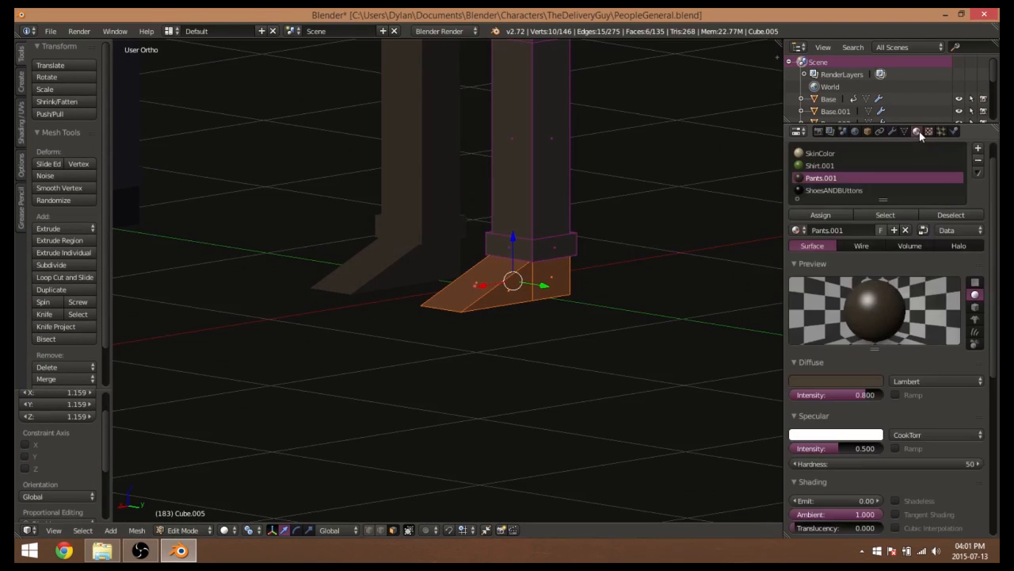
{"action": "left_click", "coordinate": [819, 190]}
{"action": "left_click", "coordinate": [820, 215]}
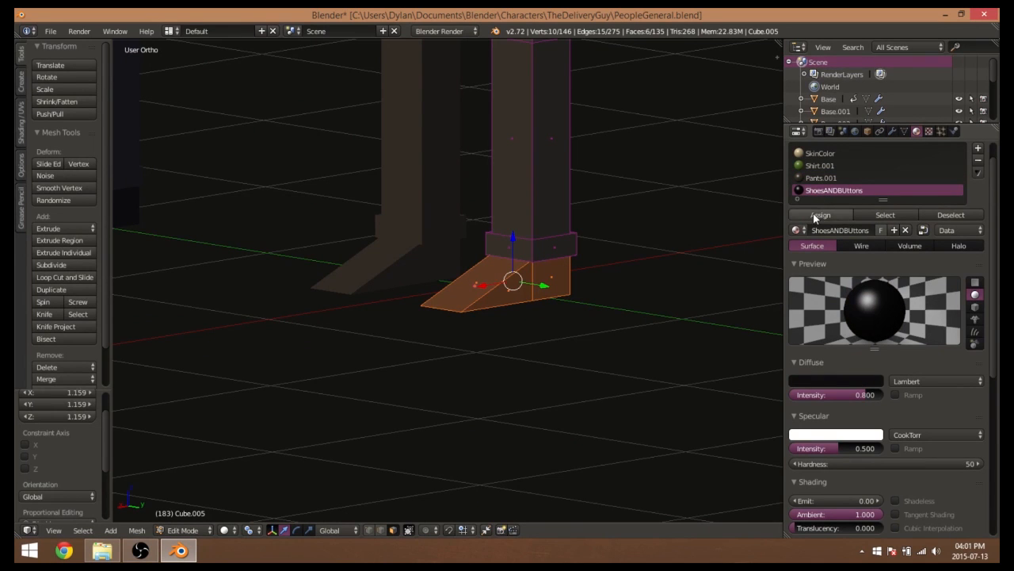
Inspect the new character's shoes, legs, torso and sleeves beside the police officer
{"action": "key", "text": "Tab"}
{"action": "scroll", "coordinate": [546, 294], "scroll_direction": "down", "scroll_amount": 6}
{"action": "middle_click_drag", "start_coordinate": [521, 275], "coordinate": [578, 278], "text": "shift"}
{"action": "middle_click_drag", "start_coordinate": [567, 274], "coordinate": [519, 308], "text": "shift"}
{"action": "scroll", "coordinate": [521, 309], "scroll_direction": "up", "scroll_amount": 4}
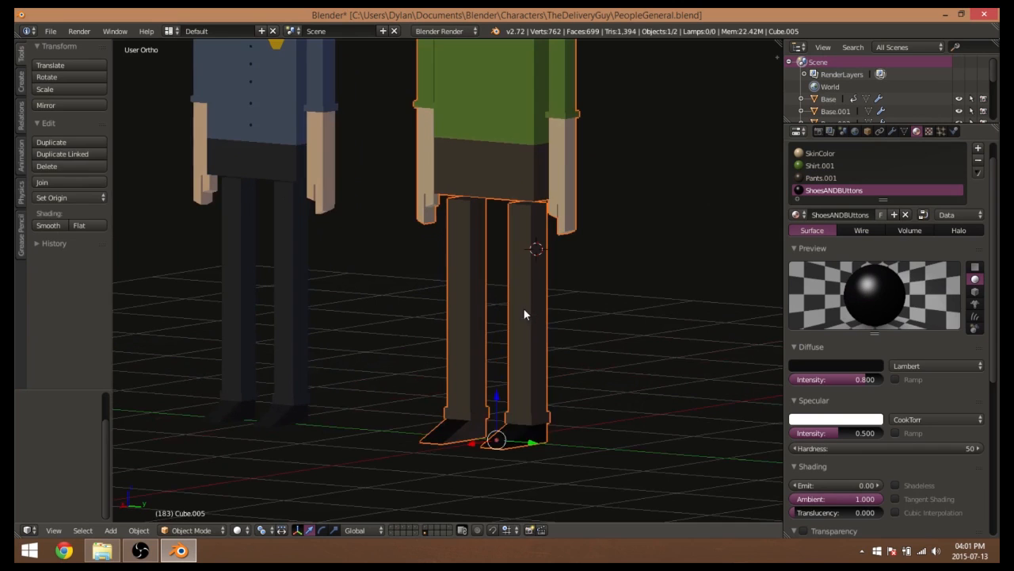
{"action": "key", "text": "Tab"}
{"action": "middle_click_drag", "start_coordinate": [583, 213], "coordinate": [567, 295], "text": "shift"}
{"action": "scroll", "coordinate": [565, 300], "scroll_direction": "up", "scroll_amount": 2}
{"action": "middle_click_drag", "start_coordinate": [481, 199], "coordinate": [559, 174]}
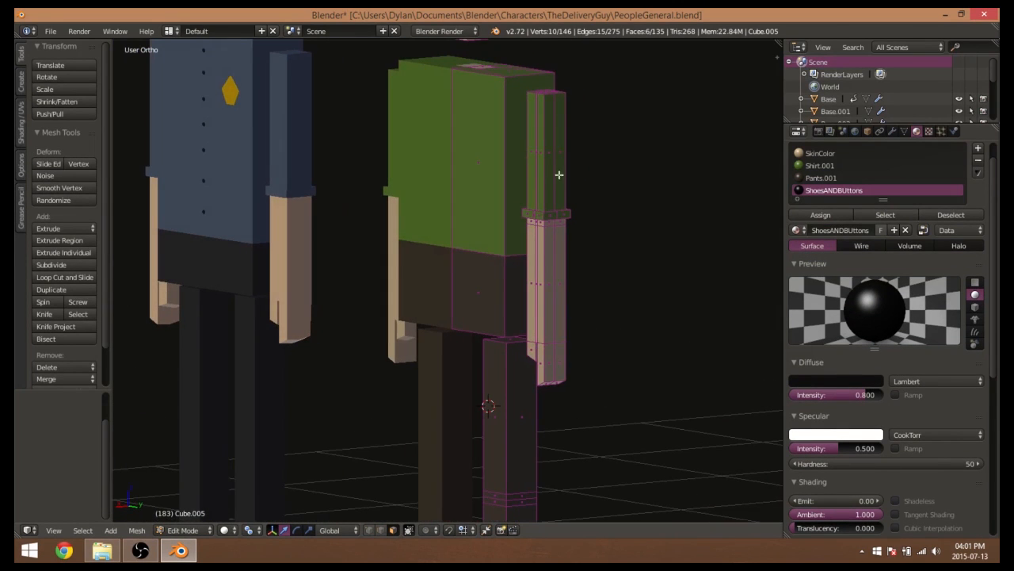
Select the edge loops along both rims of the sleeve cuff and on the forearm just below it
{"action": "middle_click_drag", "start_coordinate": [564, 228], "coordinate": [523, 291]}
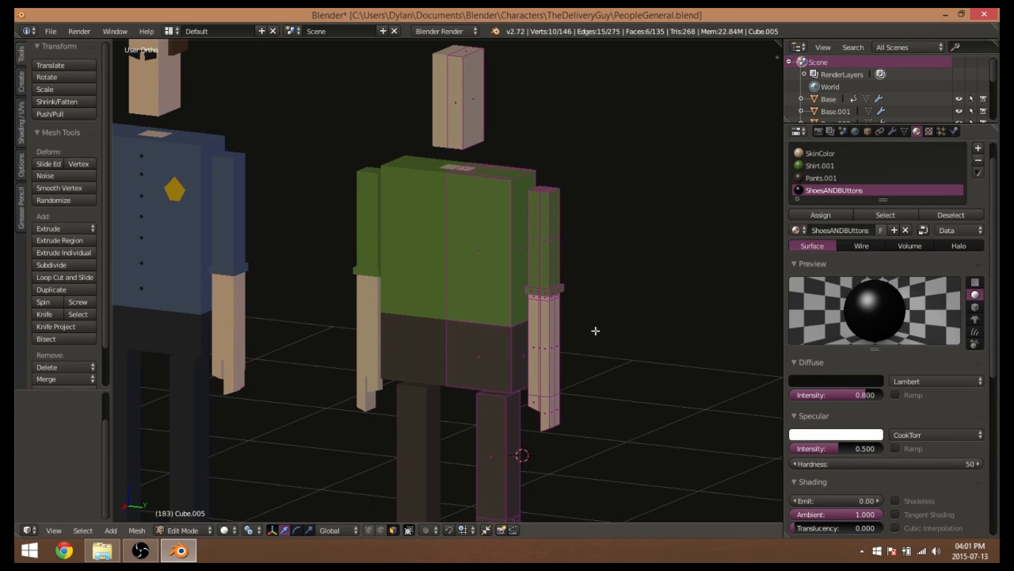
{"action": "scroll", "coordinate": [608, 330], "scroll_direction": "up", "scroll_amount": 8}
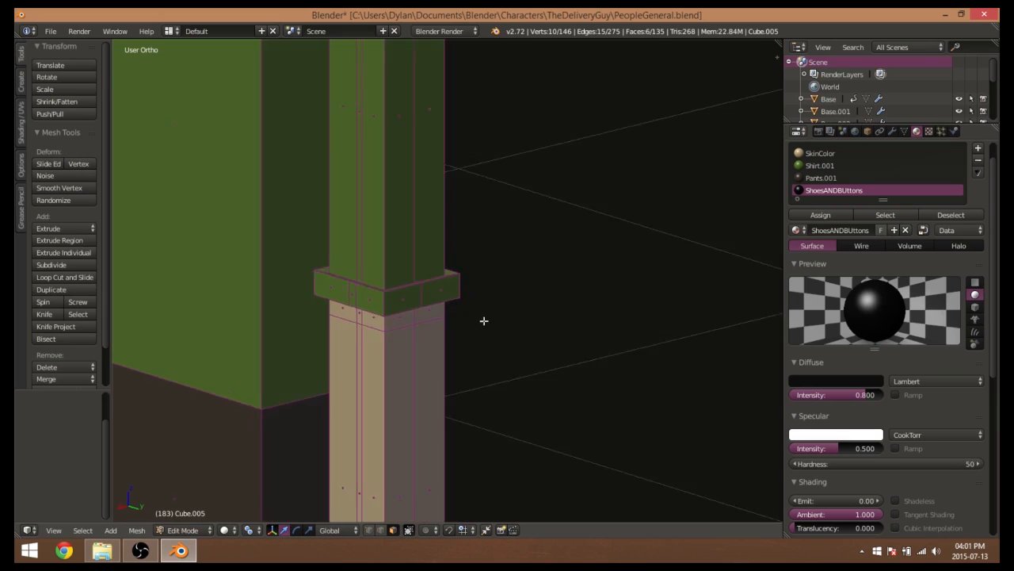
{"action": "middle_click_drag", "start_coordinate": [487, 318], "coordinate": [465, 381]}
{"action": "scroll", "coordinate": [459, 360], "scroll_direction": "up", "scroll_amount": 4}
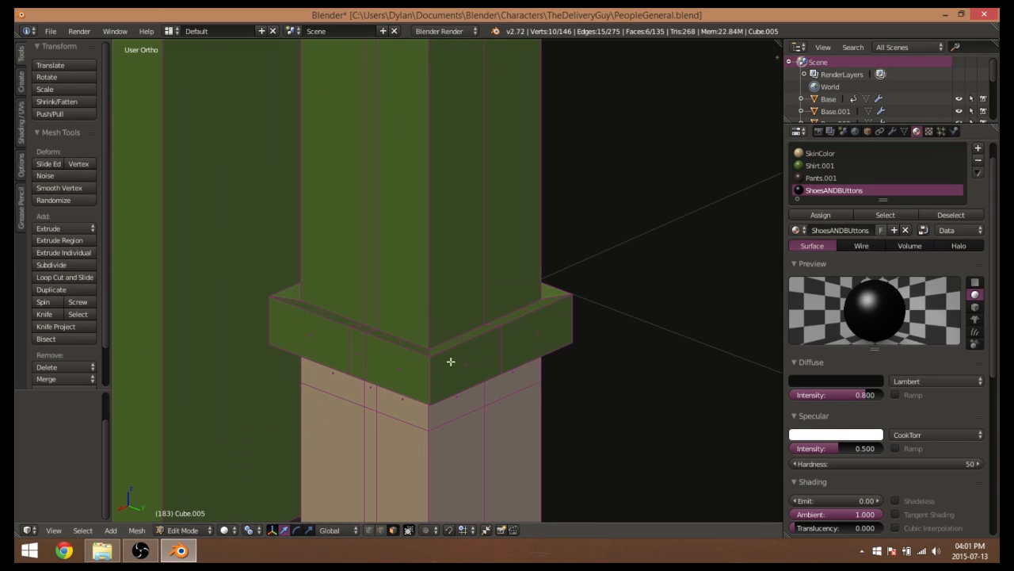
{"action": "right_click", "coordinate": [441, 346], "text": "alt"}
{"action": "right_click", "coordinate": [453, 351], "text": "alt+shift"}
{"action": "right_click", "coordinate": [467, 384], "text": "alt+shift"}
{"action": "mouse_move", "coordinate": [481, 407]}
{"action": "middle_mouse_down"}
{"action": "mouse_move", "coordinate": [452, 301]}
{"action": "mouse_move", "coordinate": [490, 411]}
{"action": "middle_mouse_up"}
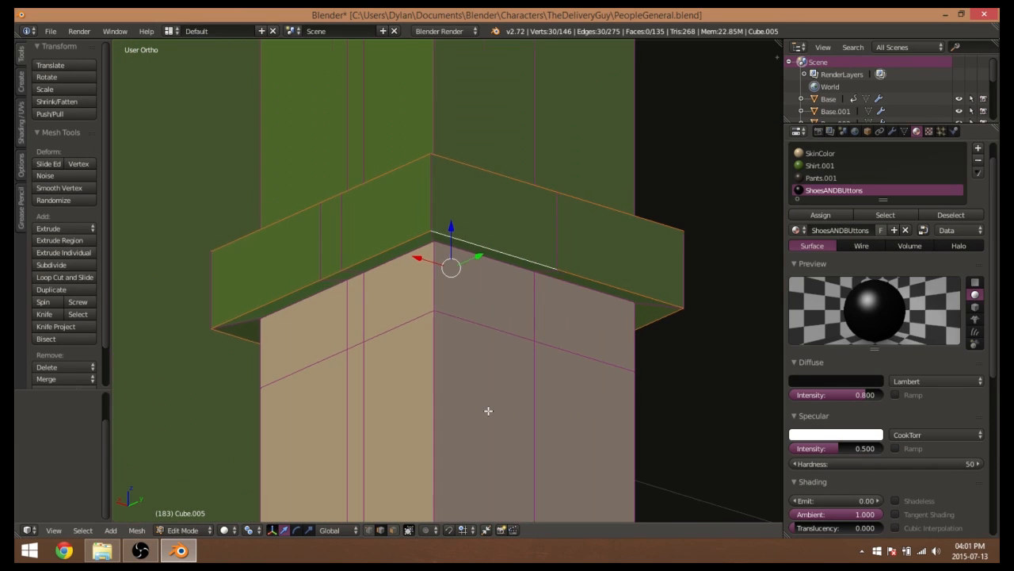
{"action": "right_click", "coordinate": [469, 322], "text": "alt+shift"}
{"action": "scroll", "coordinate": [487, 369], "scroll_direction": "down", "scroll_amount": 6}
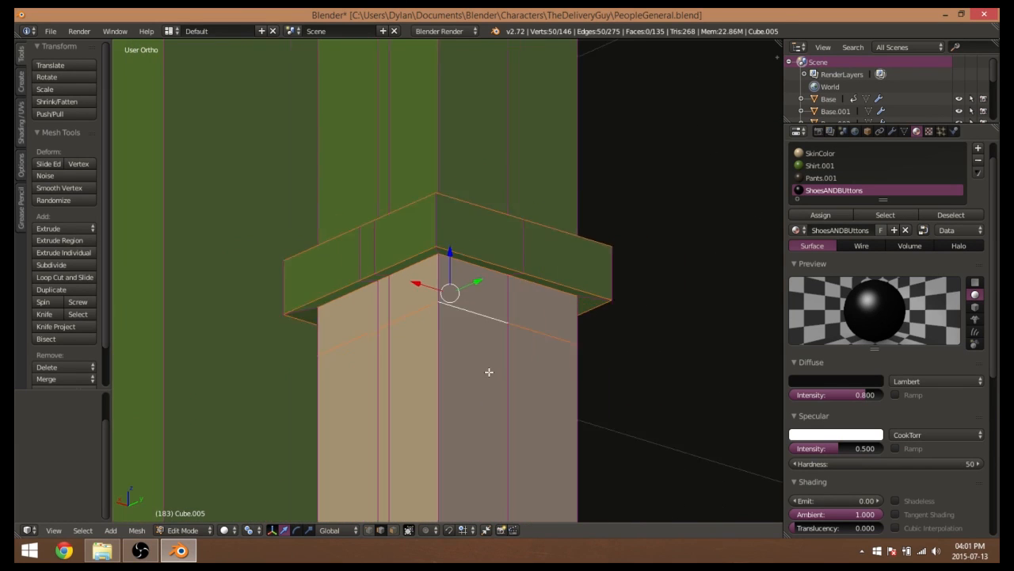
{"action": "middle_click_drag", "start_coordinate": [474, 378], "coordinate": [571, 314]}
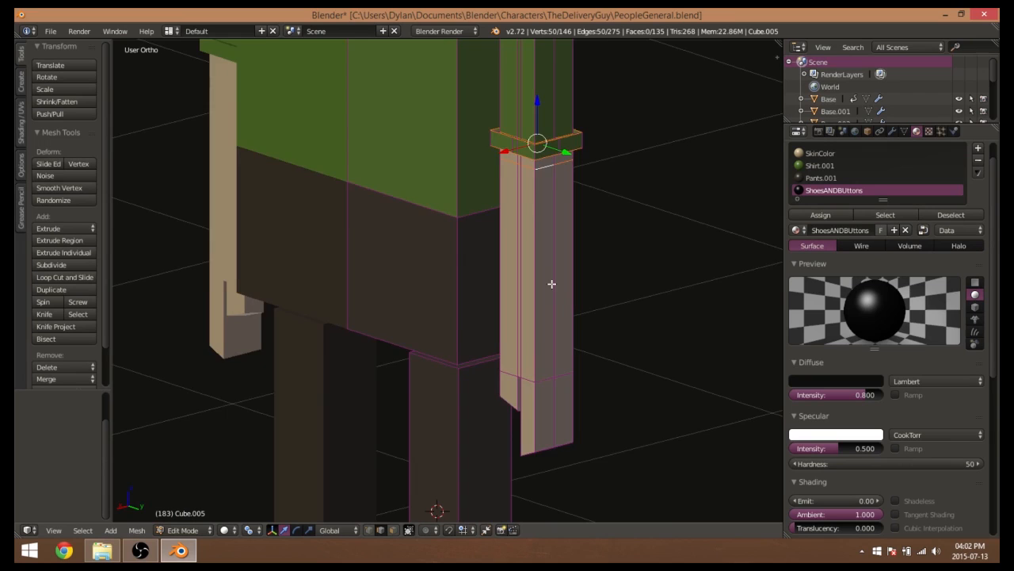
{"action": "scroll", "coordinate": [552, 283], "scroll_direction": "down", "scroll_amount": 3}
{"action": "middle_click_drag", "start_coordinate": [529, 204], "coordinate": [514, 234], "text": "shift"}
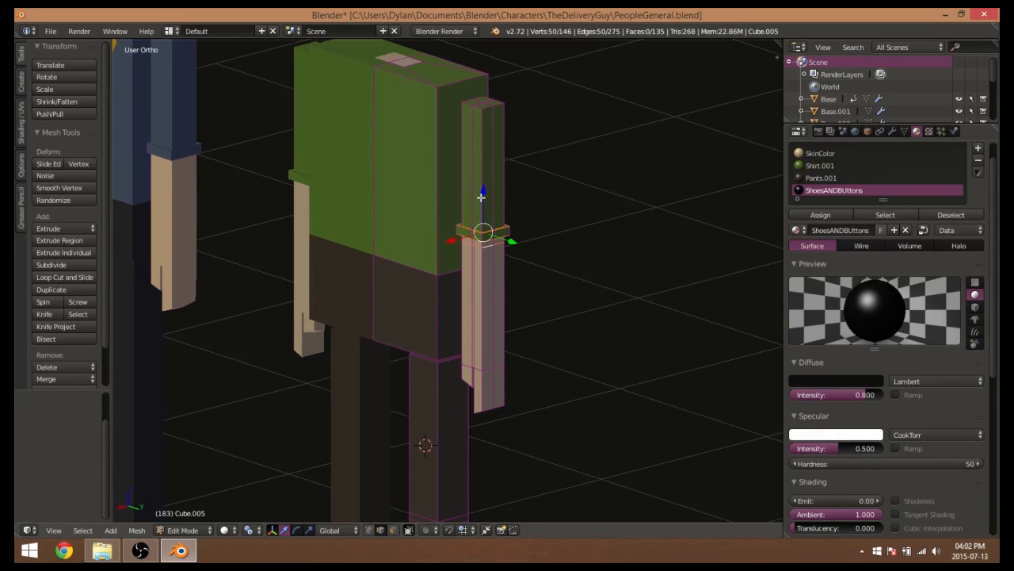
Select the new character's entire mesh, recalculate its normals, and save the file
{"action": "key", "text": "Tab"}
{"action": "middle_click_drag", "start_coordinate": [598, 278], "coordinate": [503, 270]}
{"action": "scroll", "coordinate": [530, 249], "scroll_direction": "down", "scroll_amount": 2}
{"action": "scroll", "coordinate": [545, 232], "scroll_direction": "down", "scroll_amount": 3}
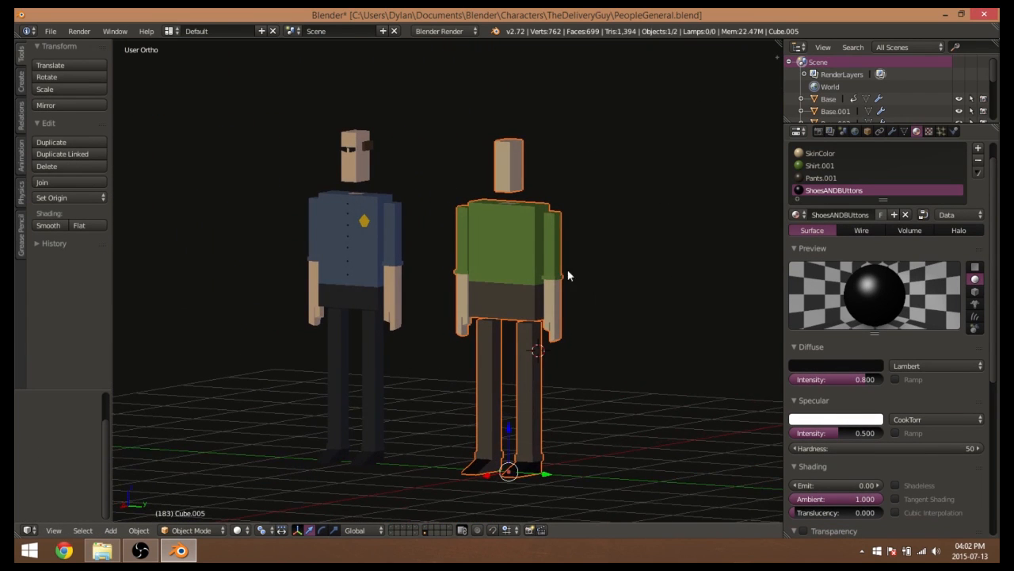
{"action": "key", "text": "Tab"}
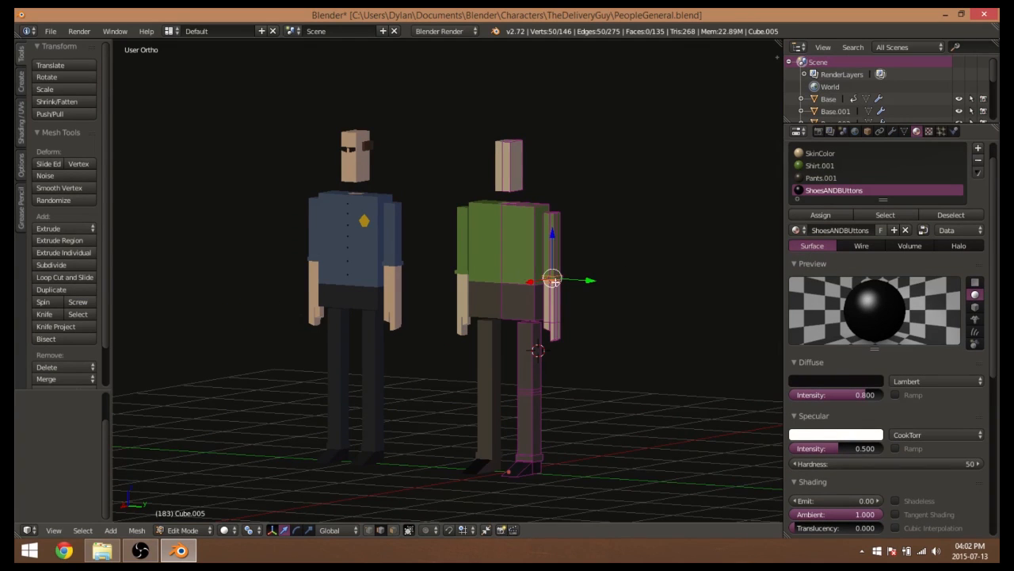
{"action": "middle_click_drag", "start_coordinate": [525, 274], "coordinate": [475, 282], "text": "shift"}
{"action": "key", "text": "a"}
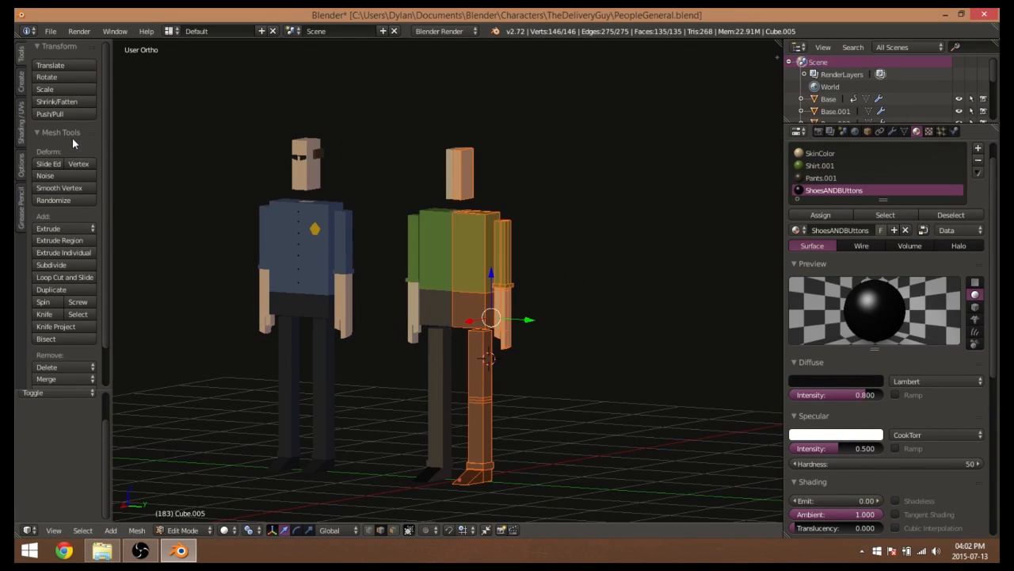
{"action": "left_click", "coordinate": [20, 120]}
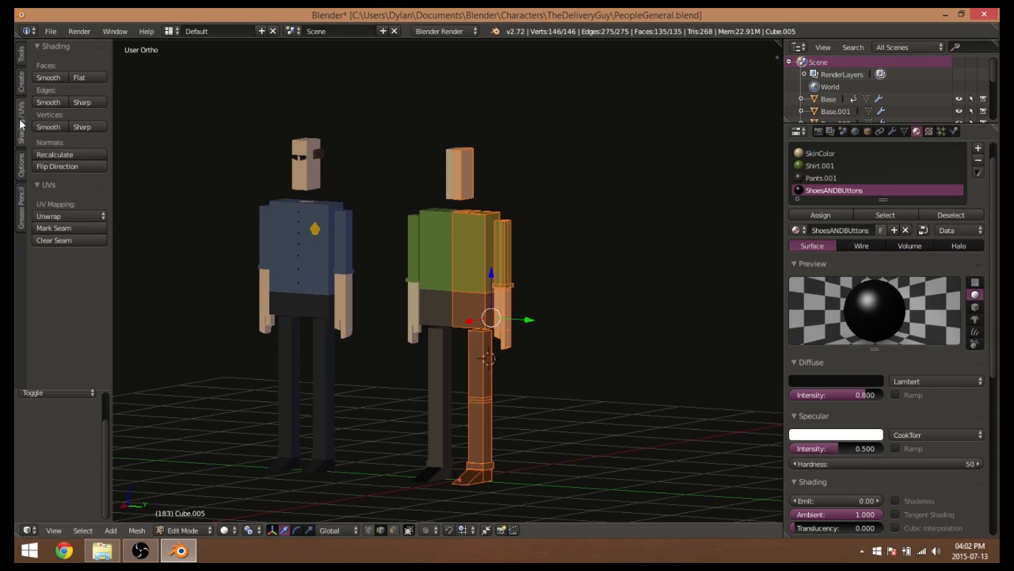
{"action": "left_click", "coordinate": [55, 155]}
{"action": "key", "text": "Tab"}
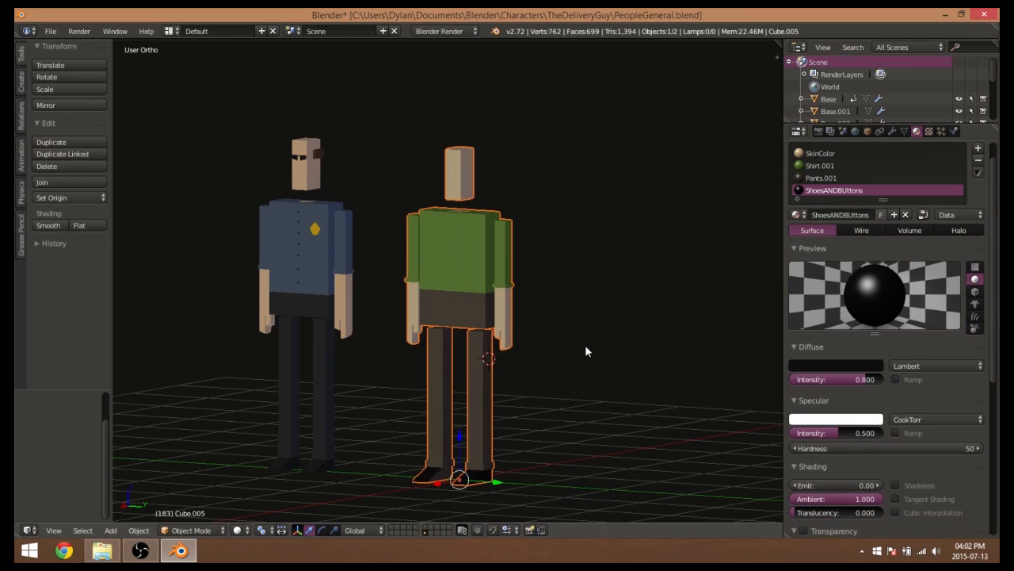
{"action": "key", "text": "ctrl+s"}
{"action": "left_click", "coordinate": [585, 346]}
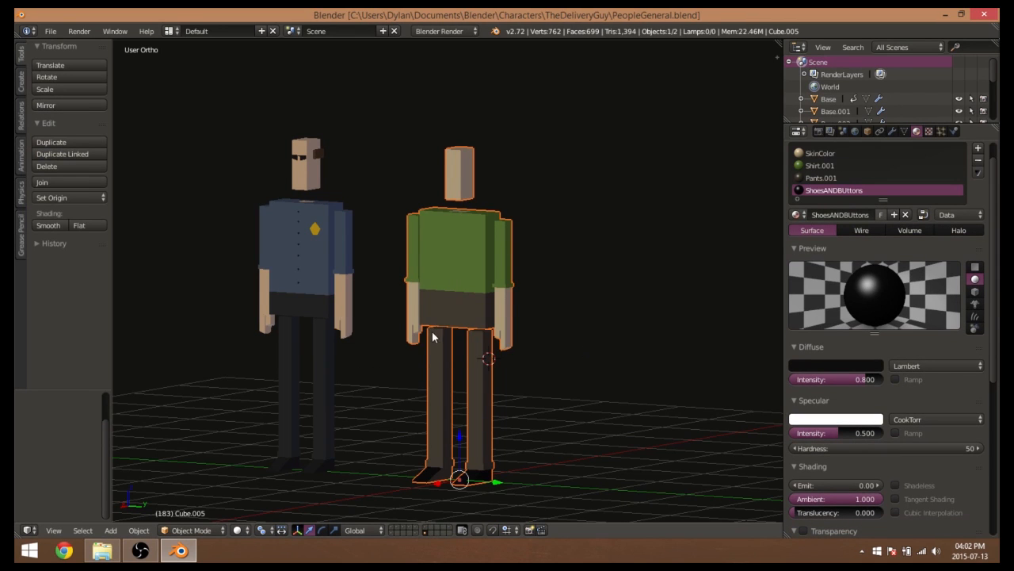
Examine the new character's head beside the police officer's head, selecting the front face of its editable half
{"action": "scroll", "coordinate": [466, 387], "scroll_direction": "up", "scroll_amount": 4}
{"action": "middle_click_drag", "start_coordinate": [466, 387], "coordinate": [469, 356]}
{"action": "key", "text": "Tab"}
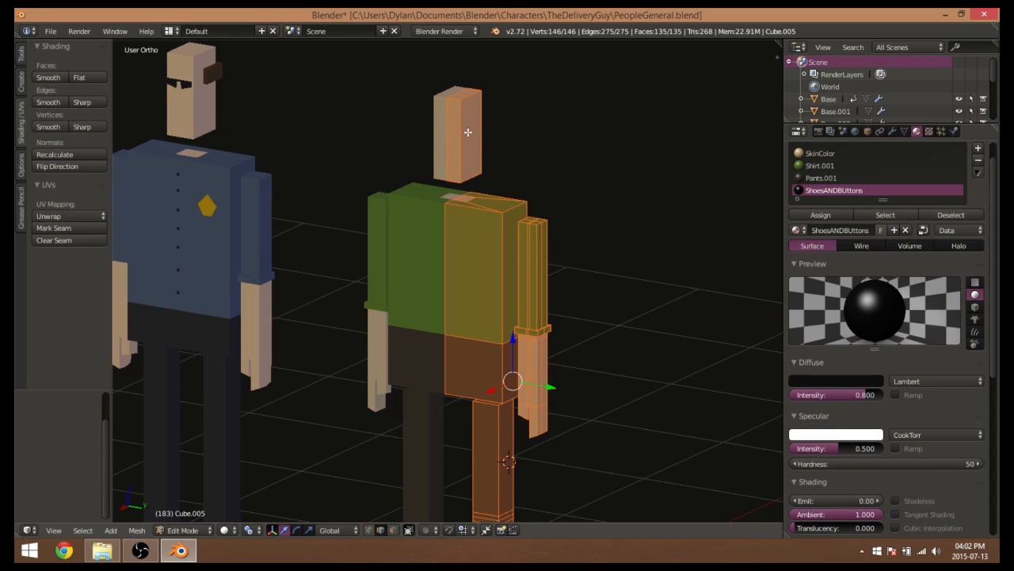
{"action": "right_click", "coordinate": [457, 129]}
{"action": "middle_click_drag", "start_coordinate": [457, 130], "coordinate": [481, 243]}
{"action": "middle_click_drag", "start_coordinate": [449, 184], "coordinate": [420, 184]}
{"action": "middle_click_drag", "start_coordinate": [420, 184], "coordinate": [417, 227], "text": "shift"}
{"action": "scroll", "coordinate": [417, 232], "scroll_direction": "up", "scroll_amount": 3}
{"action": "middle_click_drag", "start_coordinate": [452, 255], "coordinate": [471, 335], "text": "shift"}
{"action": "middle_click_drag", "start_coordinate": [485, 335], "coordinate": [465, 325]}
{"action": "mouse_move", "coordinate": [491, 285]}
{"action": "middle_mouse_down"}
{"action": "mouse_move", "coordinate": [510, 285]}
{"action": "mouse_move", "coordinate": [481, 284]}
{"action": "middle_mouse_up"}
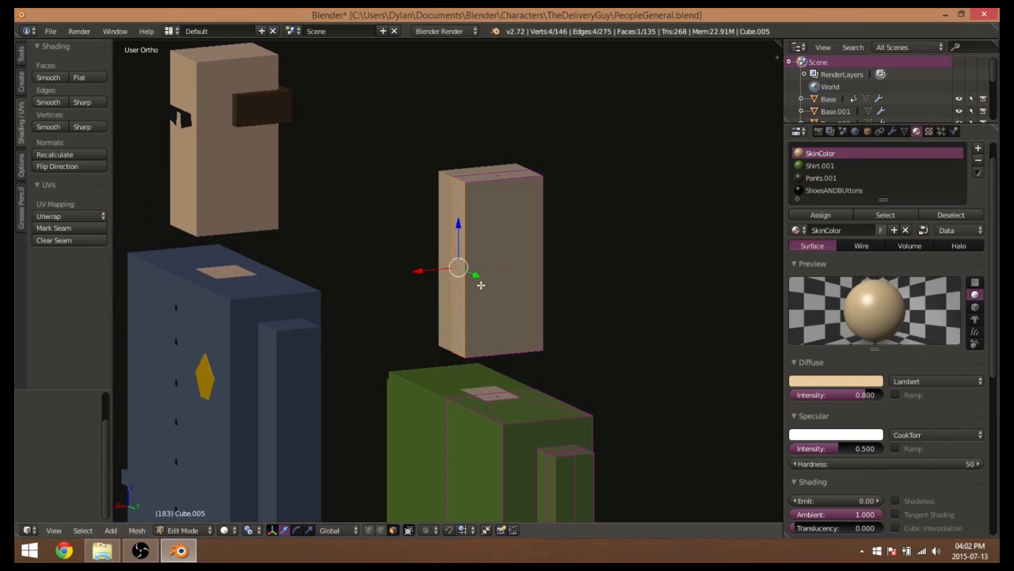
{"action": "middle_click_drag", "start_coordinate": [489, 285], "coordinate": [530, 309]}
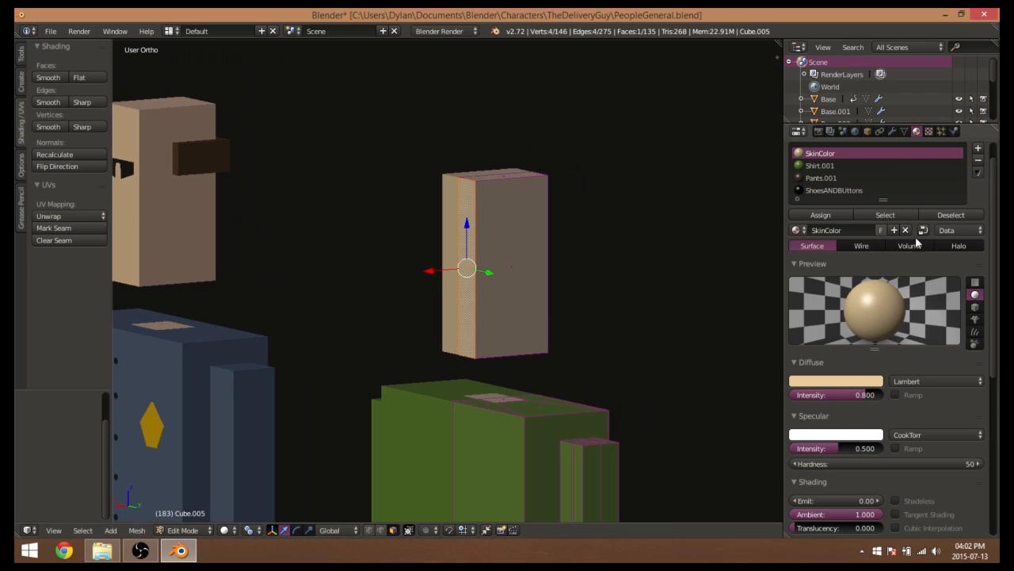
Add a new material to the character and name it Hair
{"action": "left_click", "coordinate": [978, 148]}
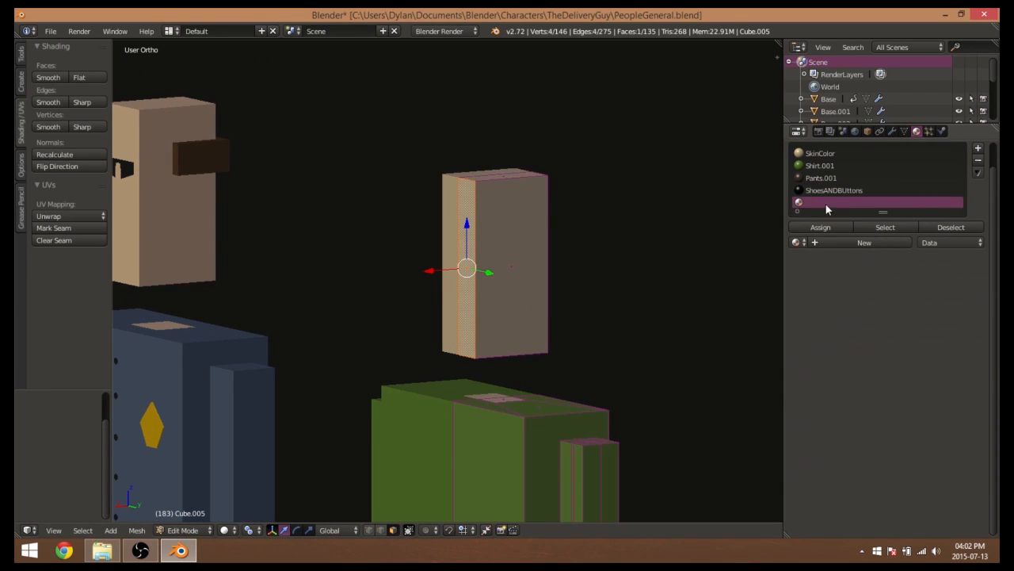
{"action": "left_click", "coordinate": [837, 241]}
{"action": "left_click", "coordinate": [828, 242]}
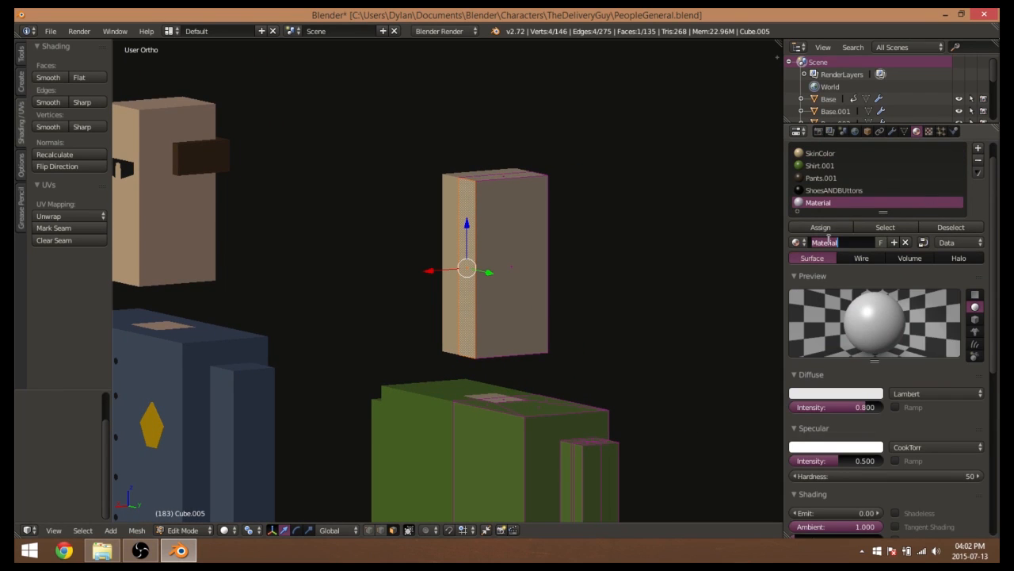
{"action": "type", "text": "HA"}
{"action": "key", "text": "Return"}
{"action": "left_click", "coordinate": [821, 243]}
{"action": "type", "text": "Hair"}
{"action": "key", "text": "Return"}
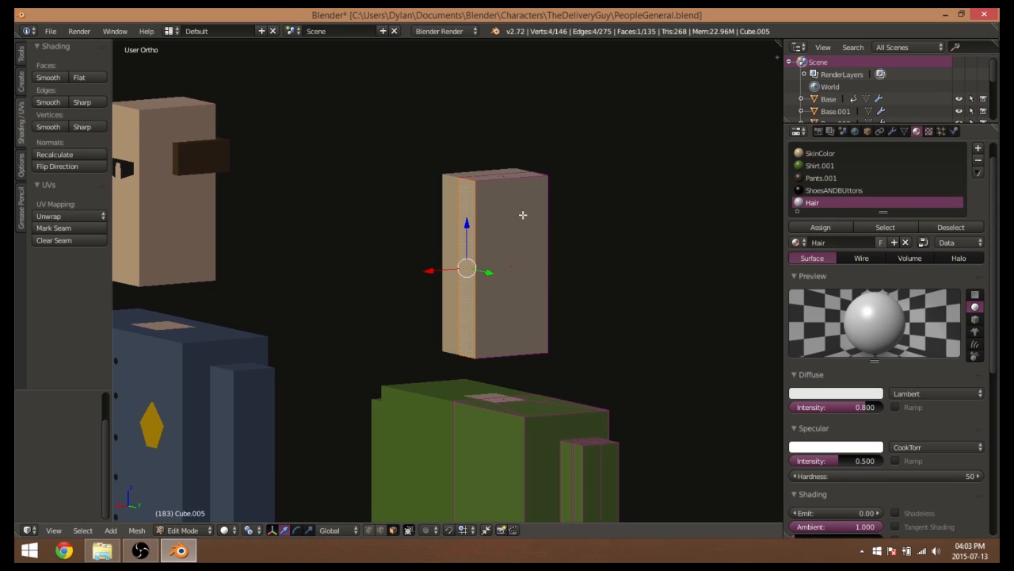
Cut the head with a vertical loop across its side at factor 0.053 and a horizontal loop above mid-height at factor -0.342
{"action": "key", "text": "ctrl+r"}
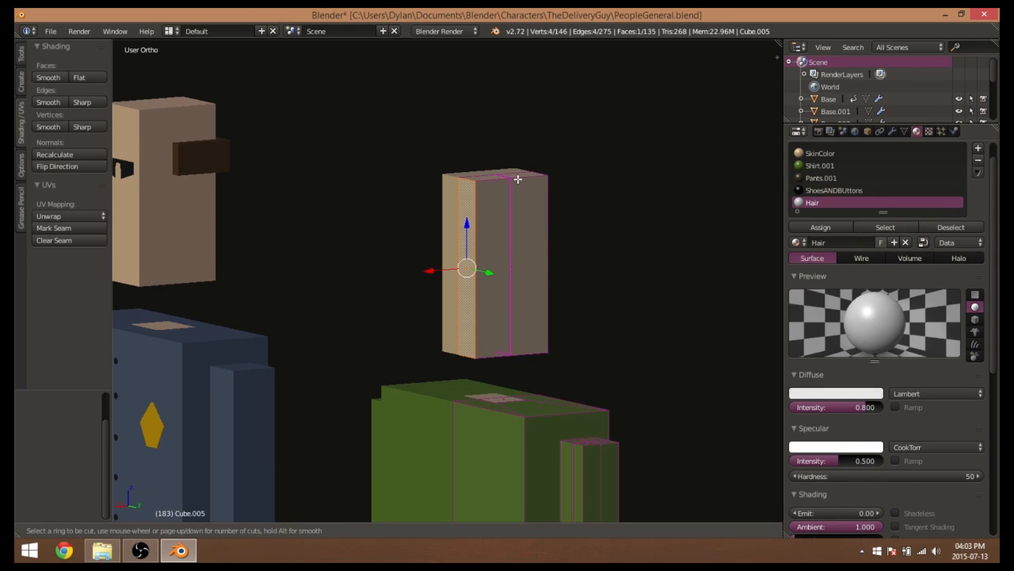
{"action": "left_click", "coordinate": [516, 180]}
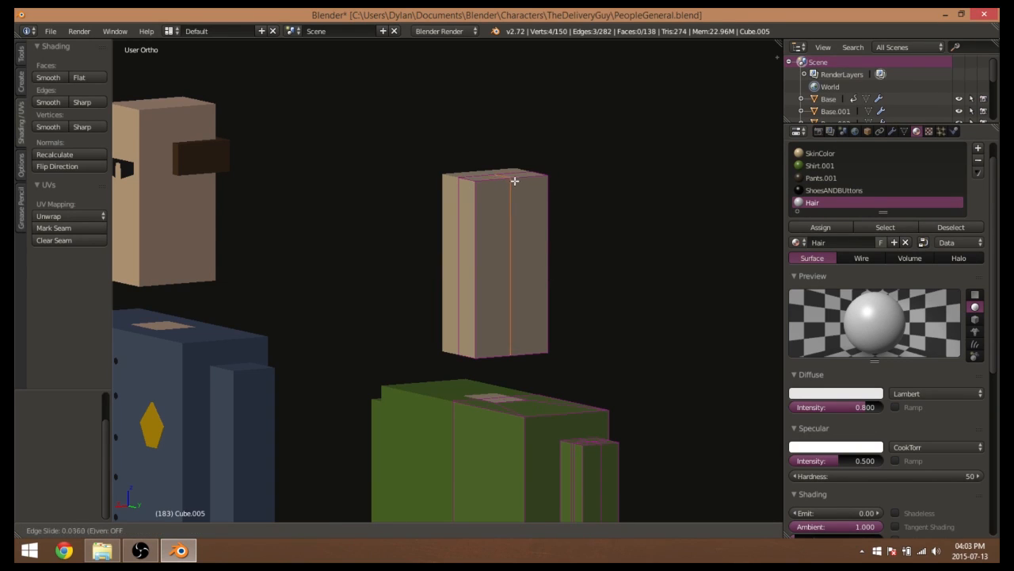
{"action": "left_click", "coordinate": [513, 181]}
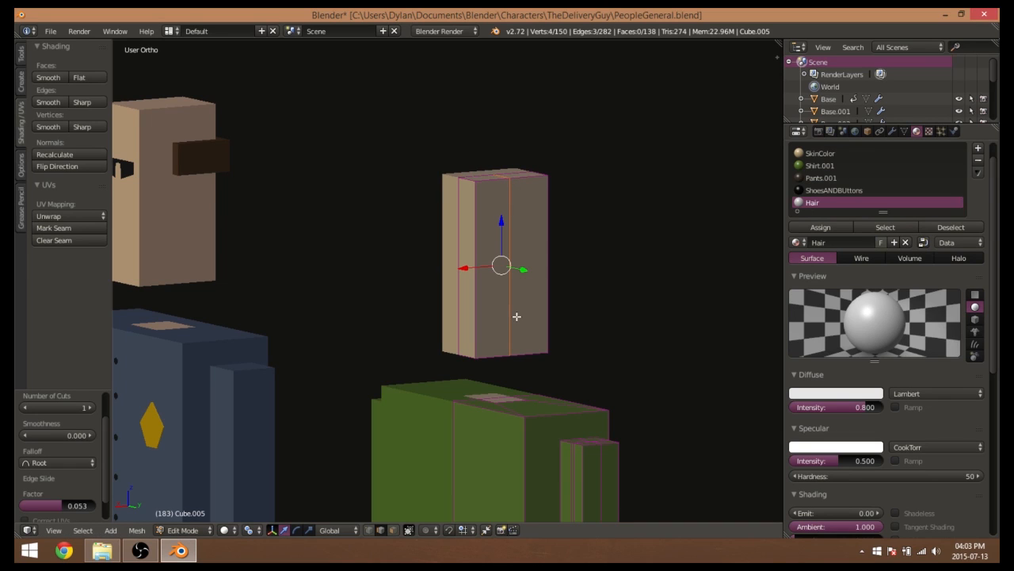
{"action": "key", "text": "ctrl+r"}
{"action": "left_click", "coordinate": [513, 257]}
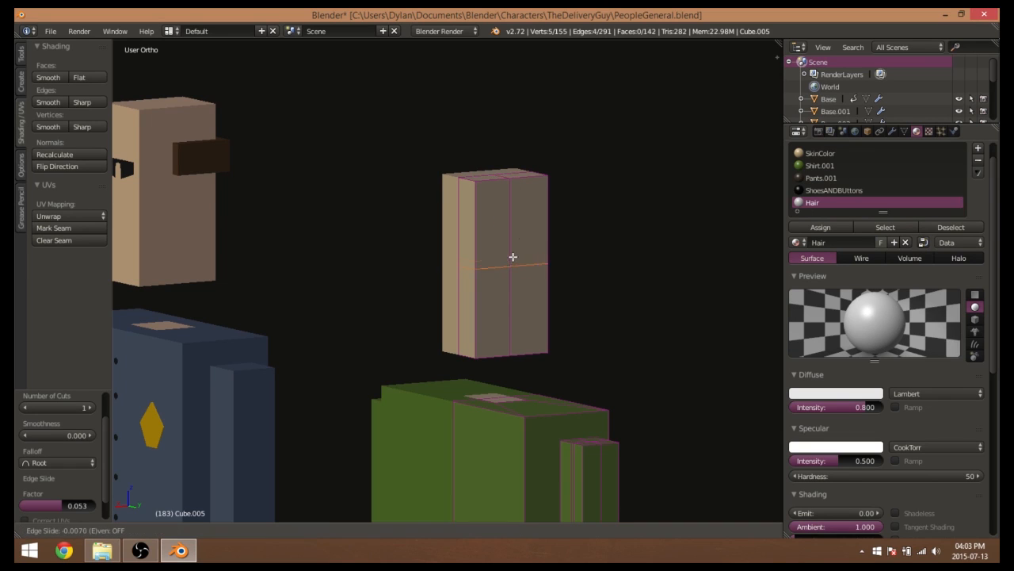
{"action": "left_click", "coordinate": [522, 228]}
Add a second horizontal loop cut above the first on the head at factor 0.342, and move the lower loop -0.023 along Z
{"action": "middle_click_drag", "start_coordinate": [635, 294], "coordinate": [470, 239]}
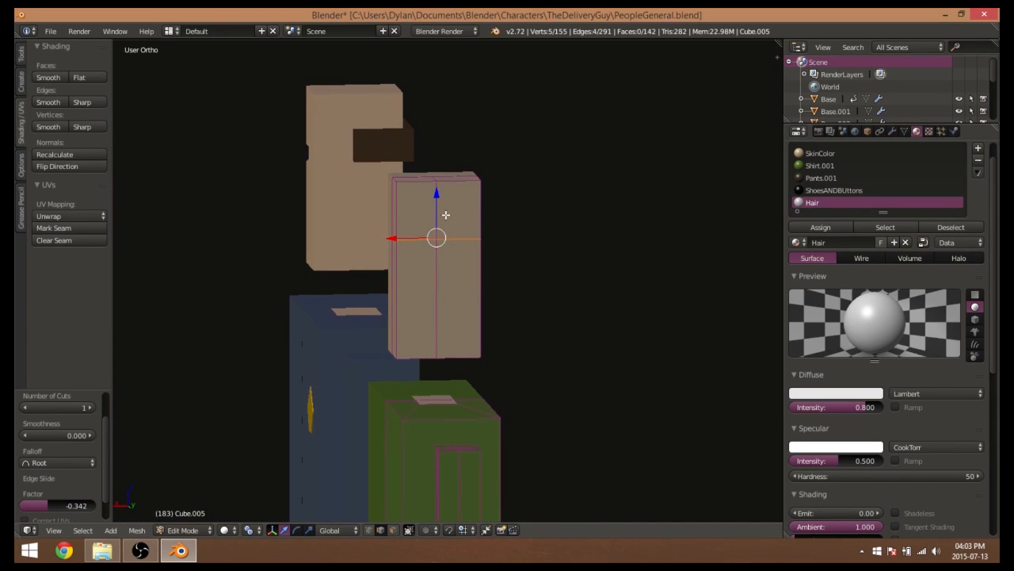
{"action": "key", "text": "ctrl+r"}
{"action": "left_click", "coordinate": [445, 214]}
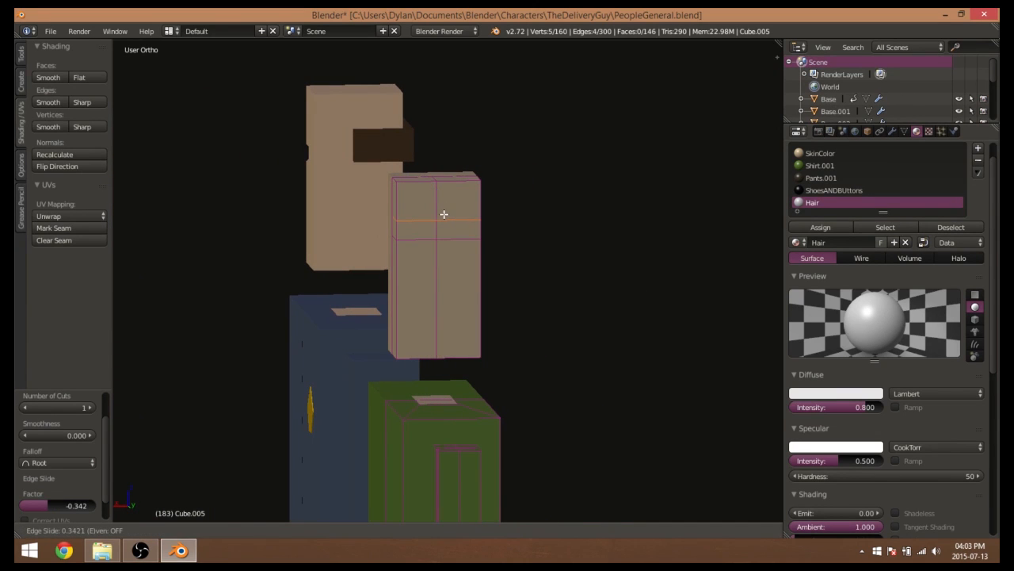
{"action": "left_click", "coordinate": [444, 214]}
{"action": "middle_click_drag", "start_coordinate": [539, 288], "coordinate": [435, 271]}
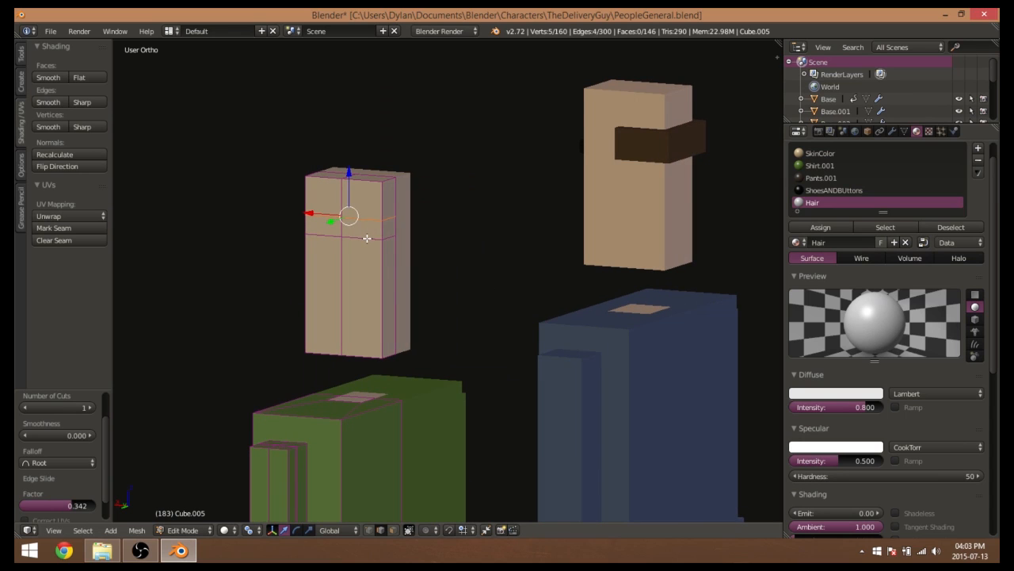
{"action": "left_click_drag", "start_coordinate": [348, 198], "coordinate": [350, 207]}
Add a vertical loop cut just behind the existing side loop at factor 0.650 and a horizontal one low on the head at factor 0.157
{"action": "middle_click_drag", "start_coordinate": [350, 208], "coordinate": [421, 246]}
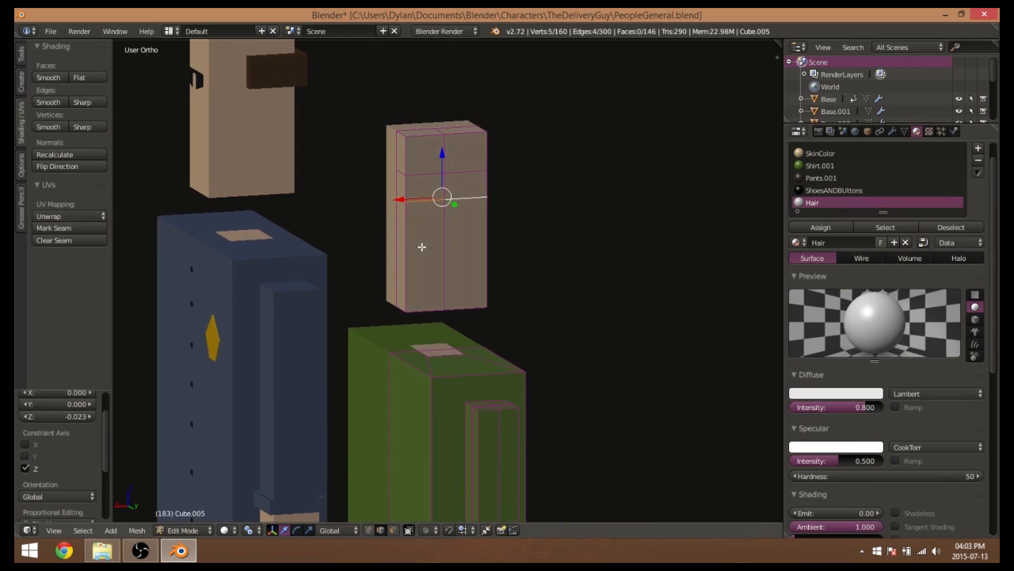
{"action": "key", "text": "ctrl+r"}
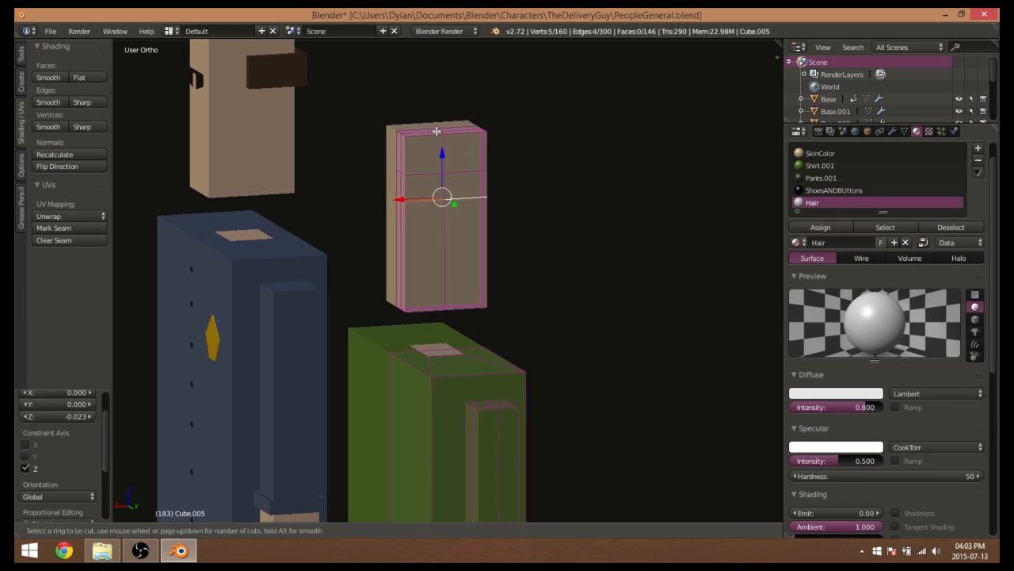
{"action": "left_click", "coordinate": [462, 128]}
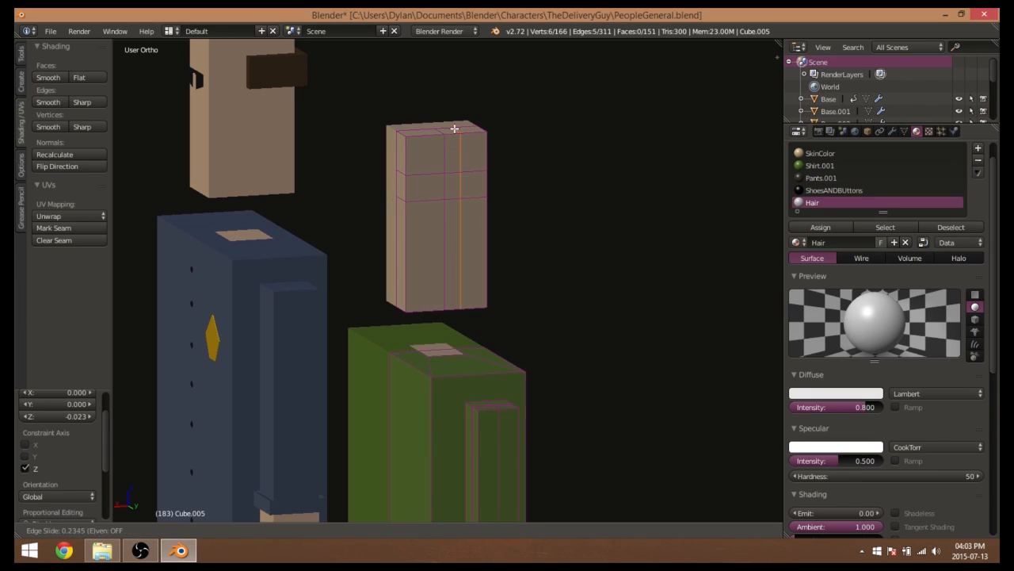
{"action": "left_click", "coordinate": [447, 130]}
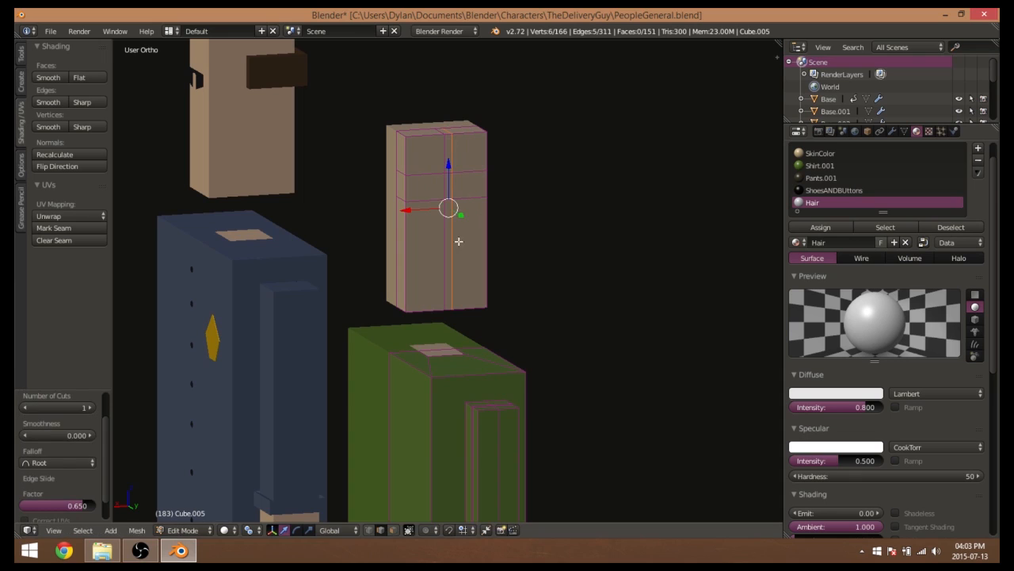
{"action": "key", "text": "ctrl+r"}
{"action": "left_click", "coordinate": [441, 261]}
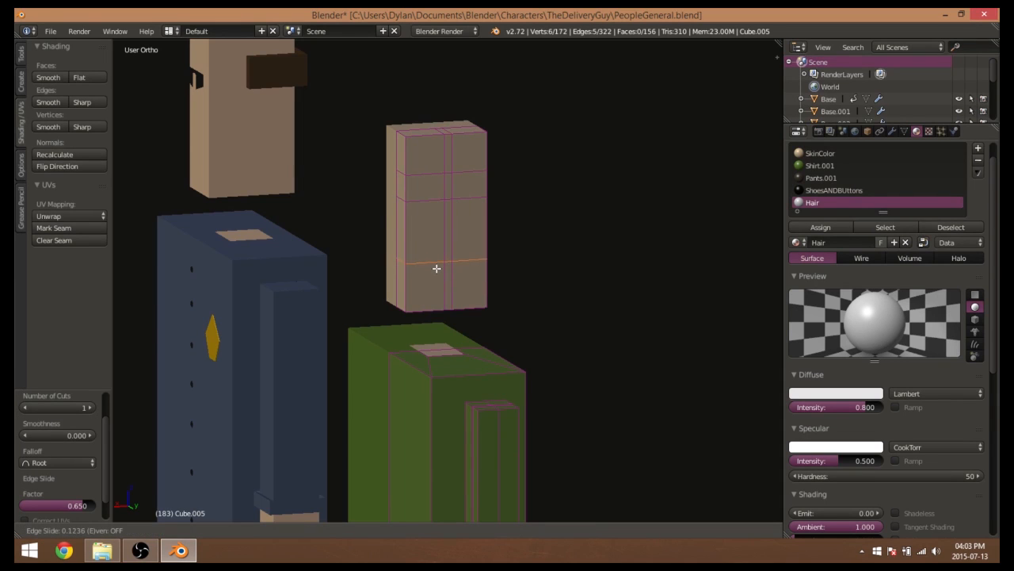
{"action": "left_click", "coordinate": [436, 269]}
Move the front edge of the head's lowest horizontal loop -0.043 along Z to slope the jawline
{"action": "scroll", "coordinate": [365, 281], "scroll_direction": "up", "scroll_amount": 4}
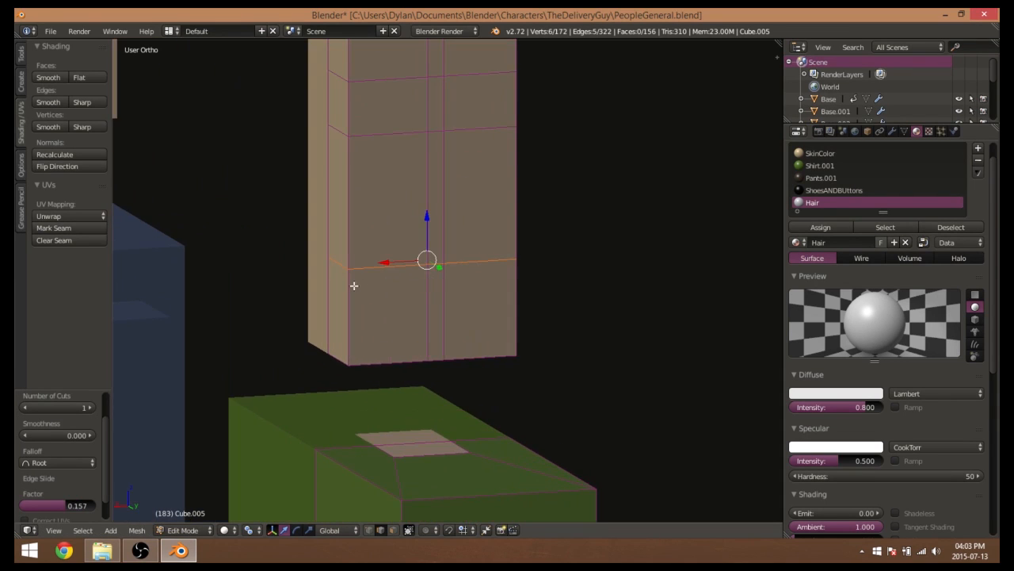
{"action": "right_click", "coordinate": [398, 272]}
{"action": "key", "text": "g"}
{"action": "key", "text": "z"}
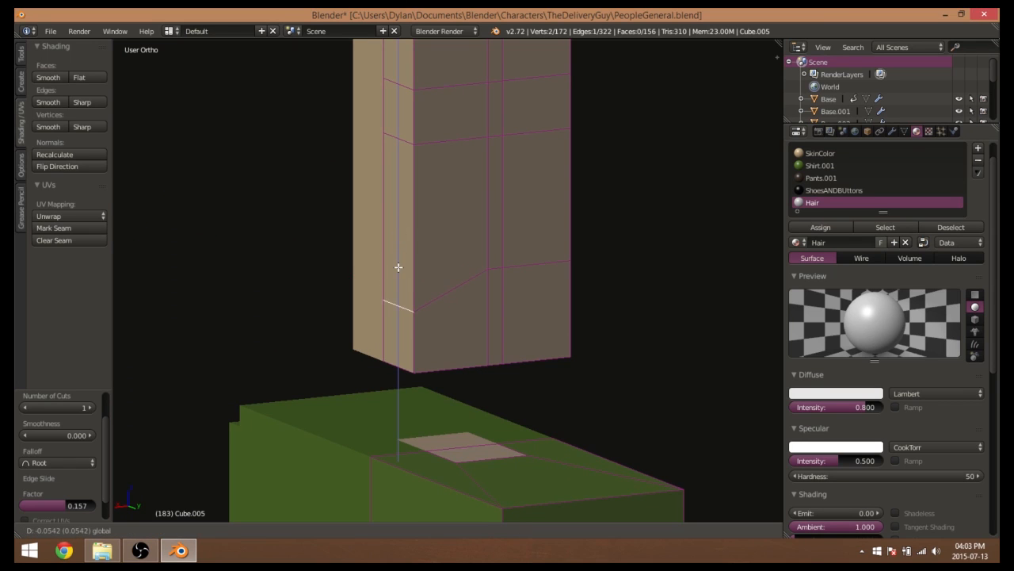
{"action": "left_click", "coordinate": [399, 259]}
Select the head's lower front, jaw side and underside faces plus the lowest sideburn face in face selection mode
{"action": "middle_click_drag", "start_coordinate": [398, 411], "coordinate": [399, 365]}
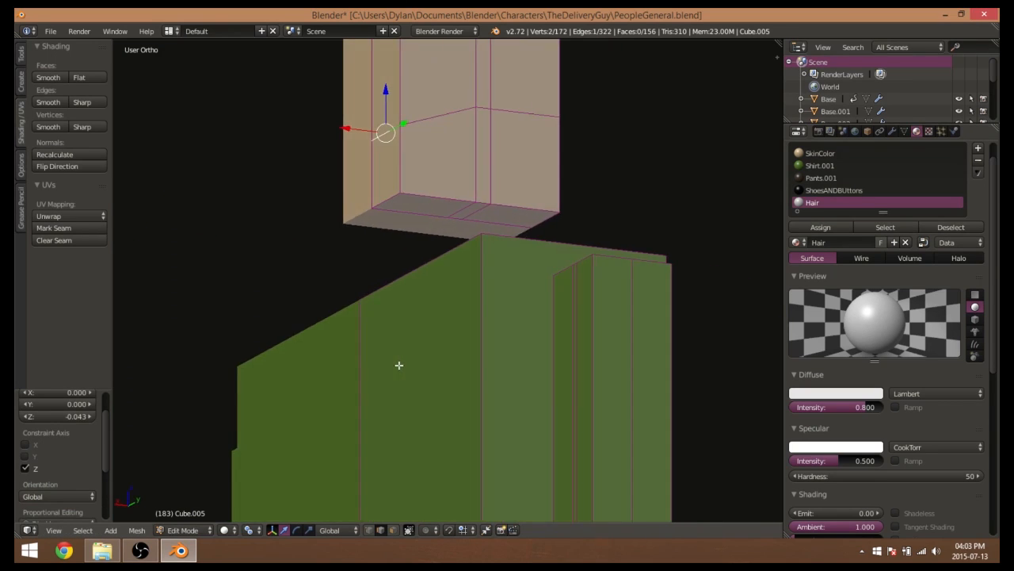
{"action": "left_click", "coordinate": [394, 530]}
{"action": "middle_click_drag", "start_coordinate": [400, 507], "coordinate": [423, 373]}
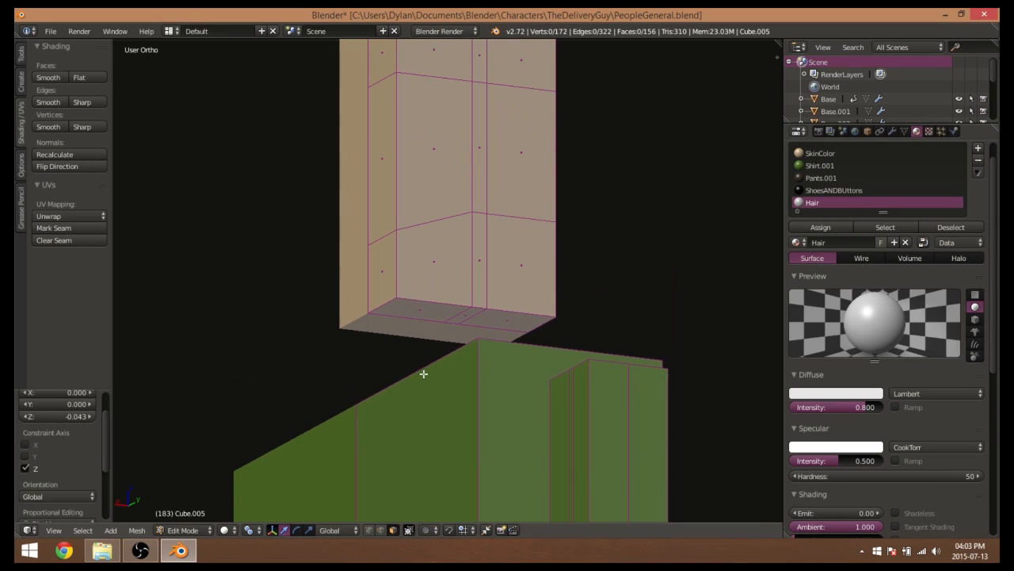
{"action": "right_click", "coordinate": [394, 281]}
{"action": "right_click", "coordinate": [424, 279], "text": "shift"}
{"action": "right_click", "coordinate": [418, 305], "text": "shift"}
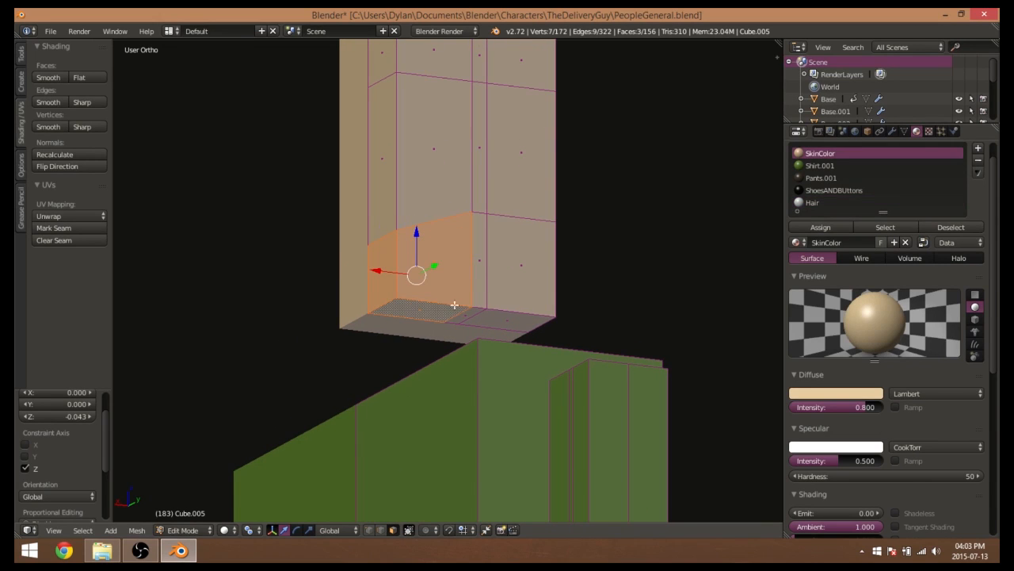
{"action": "right_click", "coordinate": [468, 315], "text": "shift"}
{"action": "right_click", "coordinate": [477, 277], "text": "shift"}
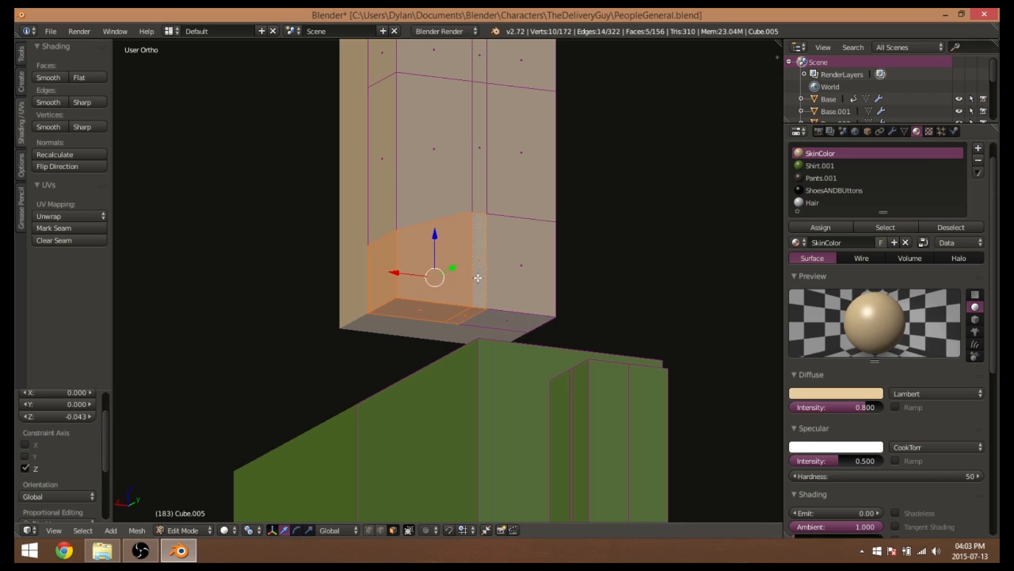
Add the remaining sideburn strip and the band around the back of the head to the face selection
{"action": "right_click", "coordinate": [478, 181], "text": "shift"}
{"action": "middle_click_drag", "start_coordinate": [476, 181], "coordinate": [488, 195]}
{"action": "right_click", "coordinate": [484, 169], "text": "shift"}
{"action": "right_click", "coordinate": [511, 168], "text": "shift"}
{"action": "middle_click_drag", "start_coordinate": [576, 212], "coordinate": [453, 242]}
{"action": "right_click", "coordinate": [259, 240], "text": "shift"}
Extrude the selected hair and beard faces in place and move them 0.014 along Y
{"action": "middle_click_drag", "start_coordinate": [351, 351], "coordinate": [451, 319]}
{"action": "key", "text": "e"}
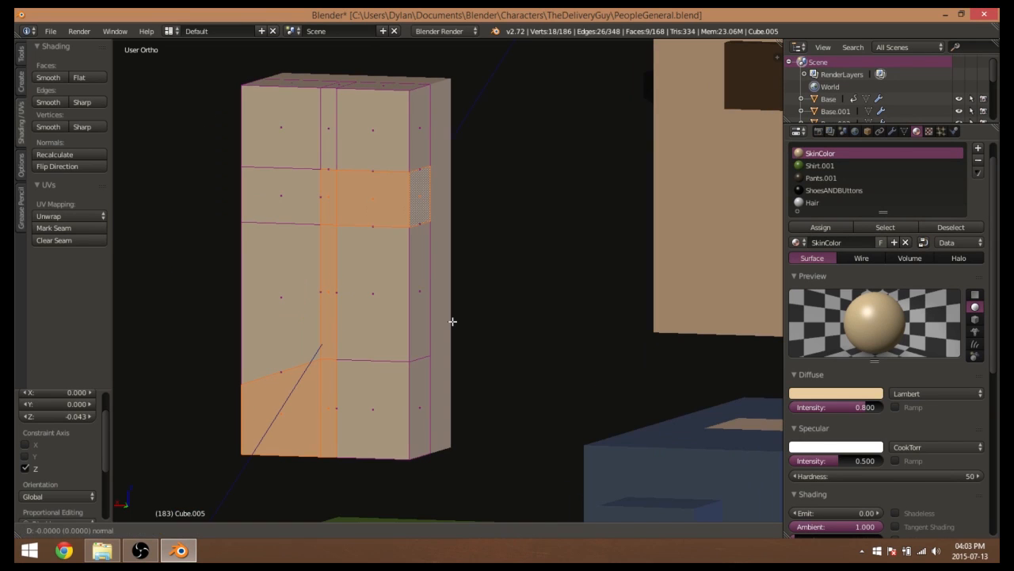
{"action": "right_click", "coordinate": [451, 321]}
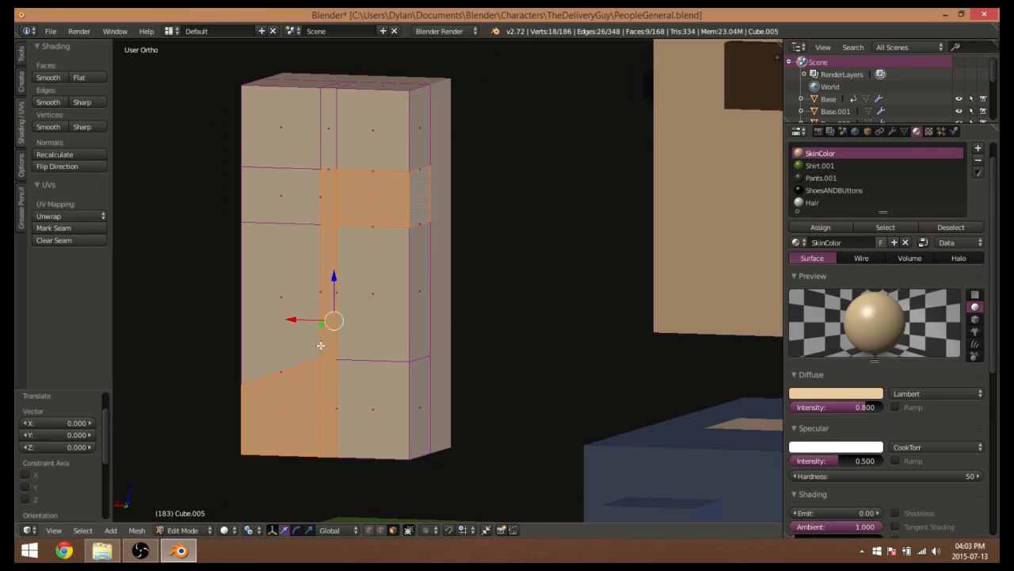
{"action": "middle_click_drag", "start_coordinate": [321, 347], "coordinate": [409, 362]}
{"action": "middle_click_drag", "start_coordinate": [519, 381], "coordinate": [485, 294]}
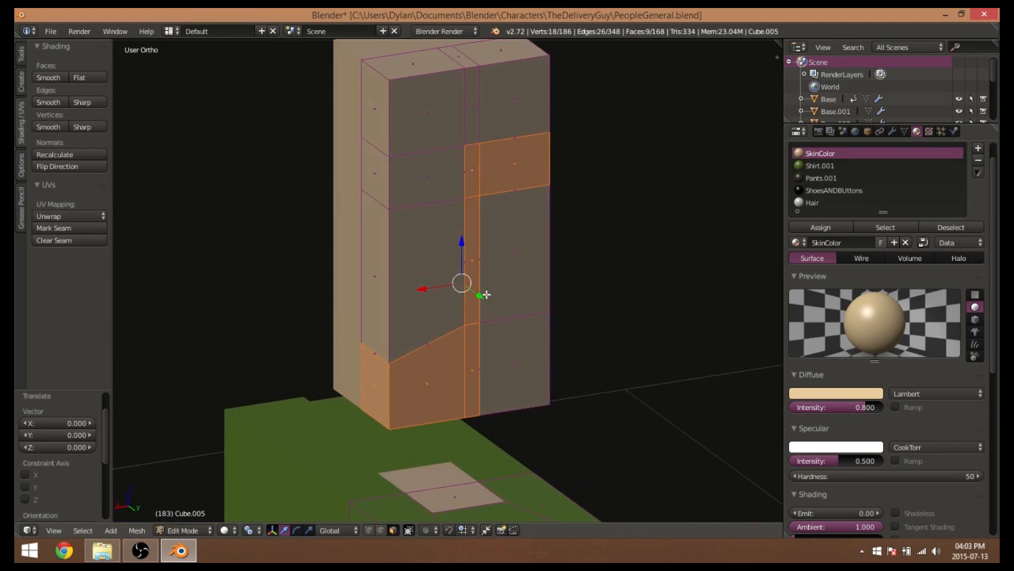
{"action": "key", "text": "g"}
{"action": "key", "text": "y"}
{"action": "left_click", "coordinate": [482, 296]}
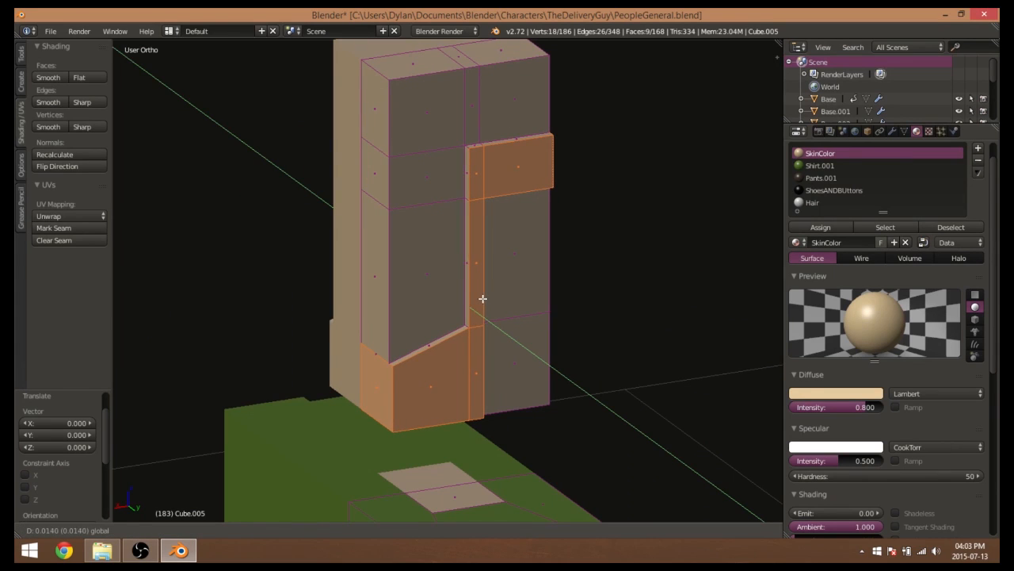
Scale the extruded hair and beard faces along X to about 1.108
{"action": "key", "text": "s"}
{"action": "key", "text": "x"}
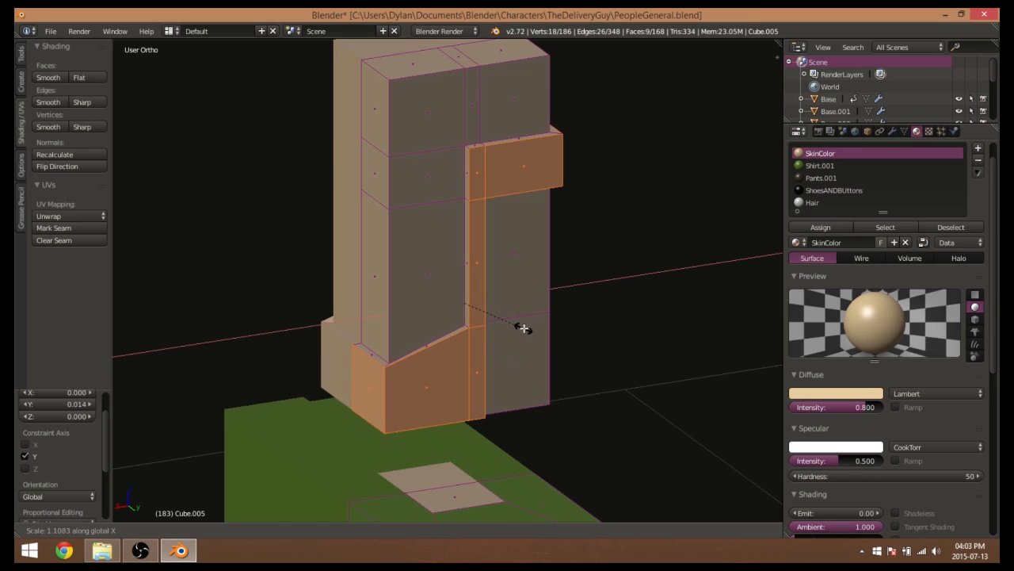
{"action": "left_click", "coordinate": [523, 325]}
{"action": "middle_click_drag", "start_coordinate": [523, 326], "coordinate": [355, 294]}
{"action": "key", "text": "Tab"}
{"action": "key", "text": "Tab"}
{"action": "right_click", "coordinate": [426, 248]}
{"action": "right_click", "coordinate": [474, 257], "text": "shift"}
{"action": "left_click_drag", "start_coordinate": [340, 253], "coordinate": [340, 258]}
{"action": "key", "text": "ctrl+z"}
Select the beard's underside faces beneath the head and shift them slightly along Z
{"action": "mouse_move", "coordinate": [378, 273]}
{"action": "middle_mouse_down", "text": "shift"}
{"action": "mouse_move", "coordinate": [429, 267]}
{"action": "mouse_move", "coordinate": [391, 270]}
{"action": "middle_mouse_up", "text": "shift"}
{"action": "scroll", "coordinate": [390, 270], "scroll_direction": "up", "scroll_amount": 1}
{"action": "scroll", "coordinate": [290, 318], "scroll_direction": "up", "scroll_amount": 3}
{"action": "scroll", "coordinate": [291, 318], "scroll_direction": "up", "scroll_amount": 1}
{"action": "middle_click_drag", "start_coordinate": [284, 338], "coordinate": [433, 317], "text": "shift"}
{"action": "right_click", "coordinate": [343, 296], "text": "shift"}
{"action": "right_click", "coordinate": [342, 295]}
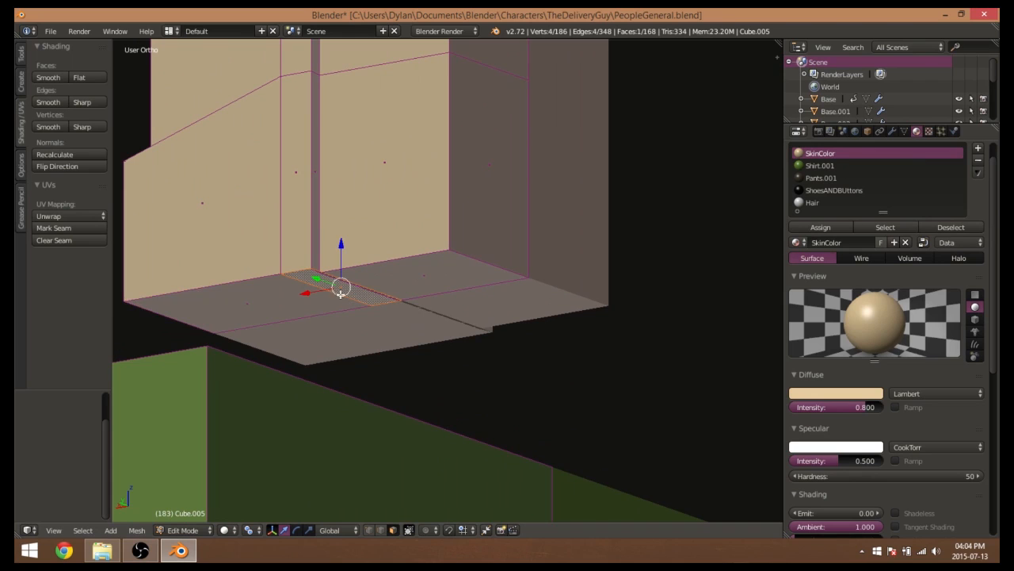
{"action": "left_click_drag", "start_coordinate": [341, 247], "coordinate": [285, 271]}
{"action": "right_click", "coordinate": [272, 294], "text": "shift"}
Select the narrow rim of faces running along the upper edge of the extruded beard, sideburn and rear band
{"action": "scroll", "coordinate": [289, 279], "scroll_direction": "down", "scroll_amount": 3}
{"action": "mouse_move", "coordinate": [292, 284]}
{"action": "middle_mouse_down"}
{"action": "mouse_move", "coordinate": [521, 332]}
{"action": "mouse_move", "coordinate": [426, 401]}
{"action": "mouse_move", "coordinate": [473, 351]}
{"action": "mouse_move", "coordinate": [527, 371]}
{"action": "mouse_move", "coordinate": [411, 368]}
{"action": "mouse_move", "coordinate": [468, 446]}
{"action": "middle_mouse_up"}
{"action": "key", "text": "Tab"}
{"action": "key", "text": "Tab"}
{"action": "right_click", "coordinate": [464, 399], "text": "alt"}
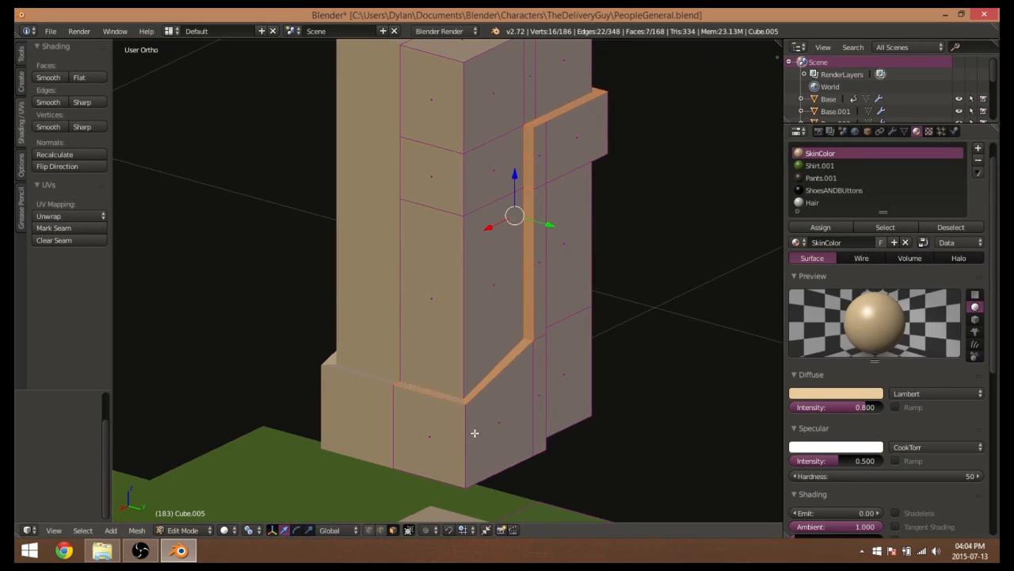
{"action": "right_click", "coordinate": [462, 400], "text": "alt"}
{"action": "right_click", "coordinate": [480, 405], "text": "alt"}
{"action": "right_click", "coordinate": [465, 401], "text": "alt"}
Add the outer front, jaw, sideburn and rear band faces to the rim selection
{"action": "right_click", "coordinate": [464, 436], "text": "shift"}
{"action": "right_click", "coordinate": [494, 430], "text": "shift"}
{"action": "right_click", "coordinate": [534, 409], "text": "shift"}
{"action": "right_click", "coordinate": [540, 310], "text": "shift"}
{"action": "right_click", "coordinate": [538, 156], "text": "shift"}
{"action": "right_click", "coordinate": [565, 152], "text": "shift"}
Extend the selection with the inner rim behind the sideburn, the back band face and the beard's underside faces
{"action": "middle_click_drag", "start_coordinate": [600, 243], "coordinate": [526, 248]}
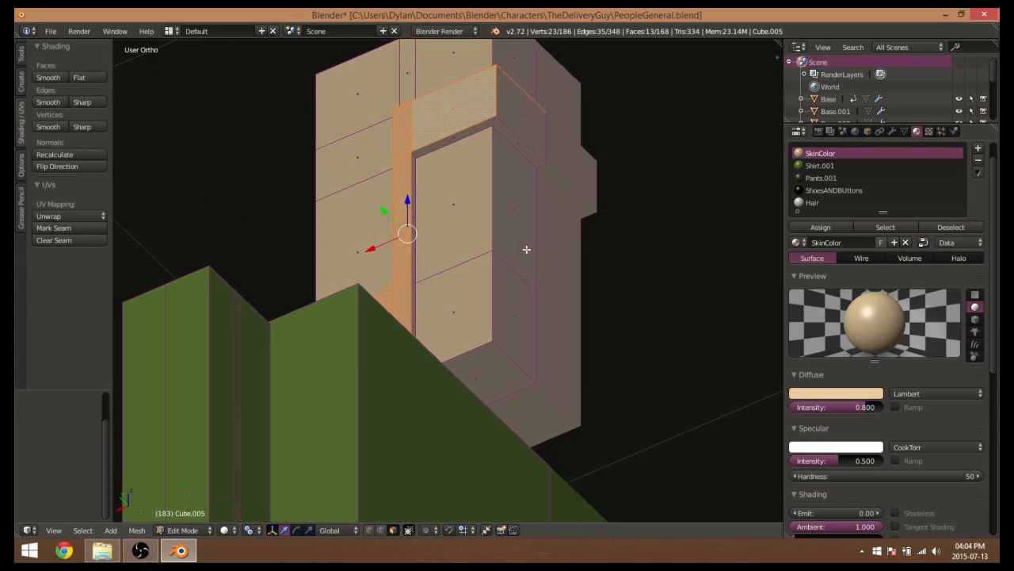
{"action": "right_click", "coordinate": [416, 155], "text": "alt+shift"}
{"action": "middle_click_drag", "start_coordinate": [596, 265], "coordinate": [467, 141]}
{"action": "right_click", "coordinate": [466, 140], "text": "shift"}
{"action": "middle_click_drag", "start_coordinate": [505, 376], "coordinate": [493, 343]}
{"action": "right_click", "coordinate": [406, 420], "text": "shift"}
{"action": "middle_click_drag", "start_coordinate": [416, 427], "coordinate": [559, 425]}
{"action": "right_click", "coordinate": [462, 414], "text": "shift"}
Assign the Hair material to the selected beard, sideburn and rear band faces
{"action": "middle_click_drag", "start_coordinate": [462, 413], "coordinate": [569, 294]}
{"action": "left_click", "coordinate": [817, 203]}
{"action": "left_click", "coordinate": [821, 228]}
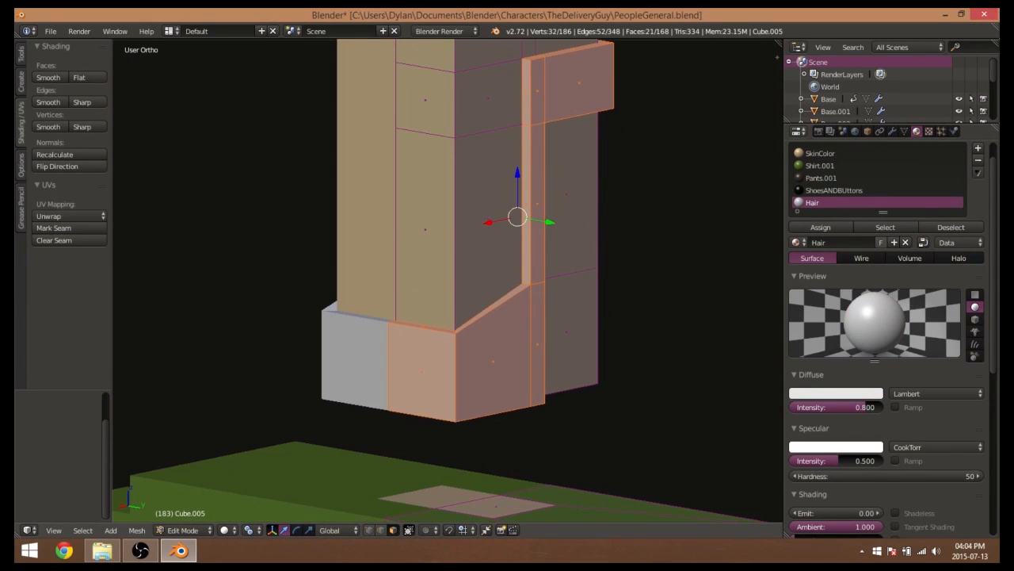
{"action": "key", "text": "Tab"}
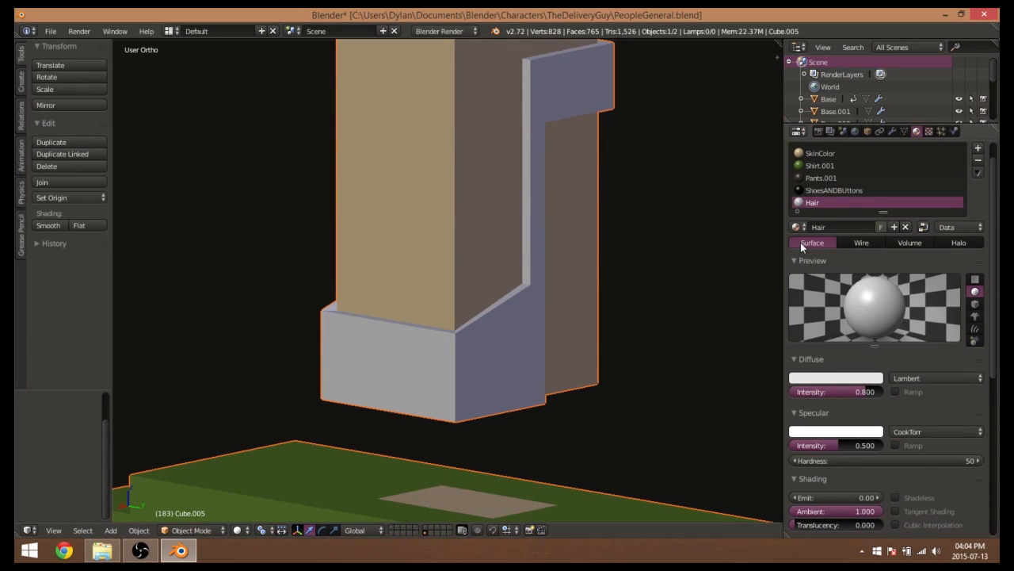
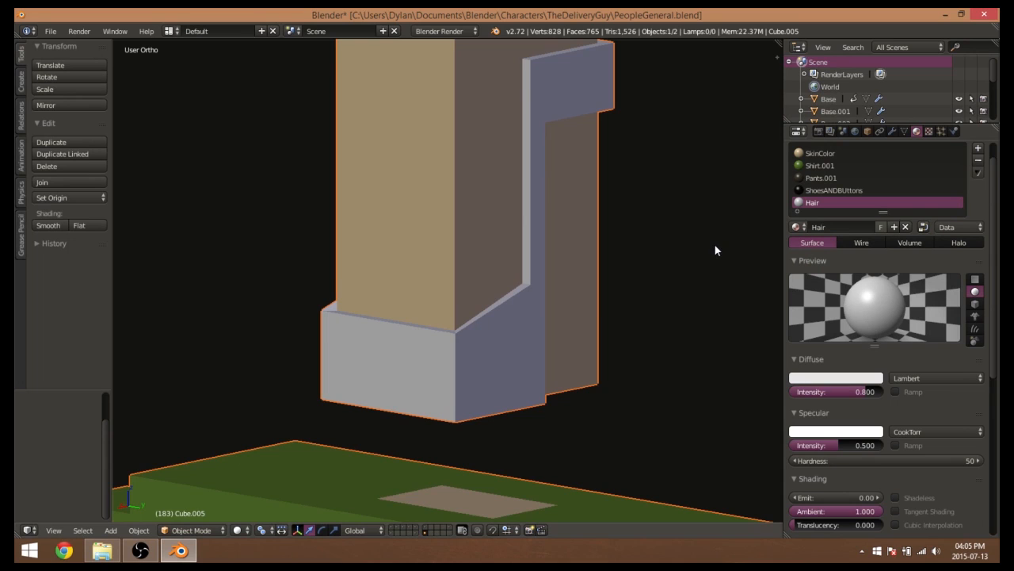
Examine the Hair material on the beard and sideburns from several angles
{"action": "middle_click_drag", "start_coordinate": [623, 208], "coordinate": [649, 289], "text": "shift"}
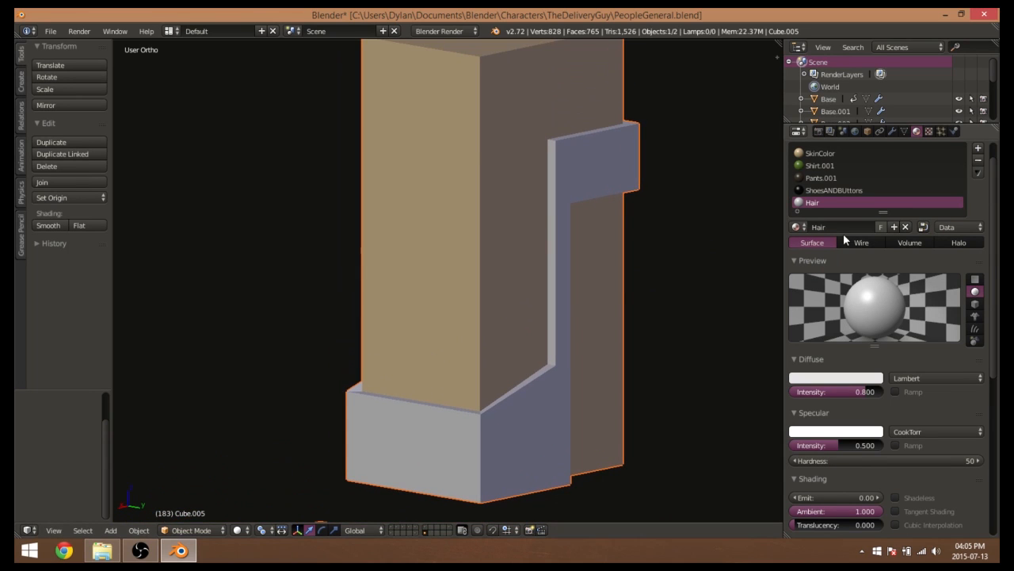
{"action": "key", "text": "Tab"}
{"action": "middle_click_drag", "start_coordinate": [668, 306], "coordinate": [596, 234]}
{"action": "middle_click_drag", "start_coordinate": [586, 336], "coordinate": [583, 363], "text": "shift"}
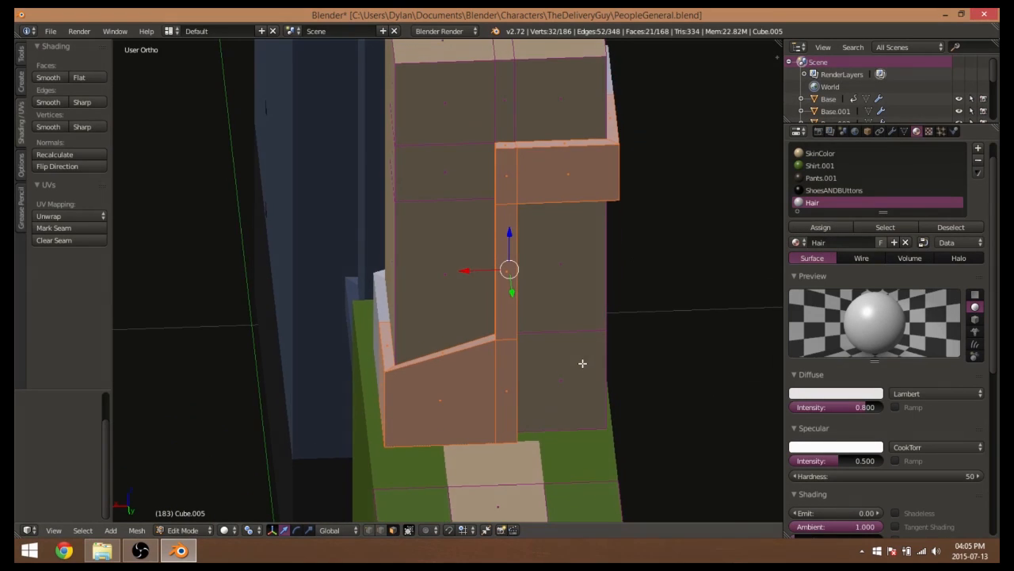
{"action": "key", "text": "Tab"}
{"action": "scroll", "coordinate": [582, 363], "scroll_direction": "down", "scroll_amount": 2}
{"action": "left_click_drag", "start_coordinate": [0, 0], "coordinate": [0, 0]}
{"action": "middle_click_drag", "start_coordinate": [547, 292], "coordinate": [583, 302]}
{"action": "middle_click_drag", "start_coordinate": [584, 302], "coordinate": [529, 314], "text": "shift"}
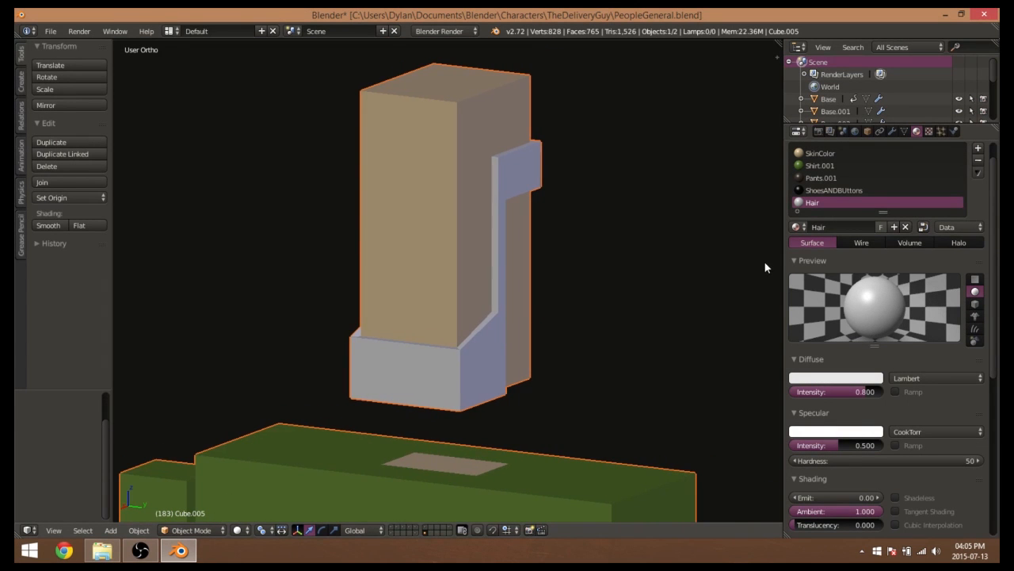
Darken the Hair material's diffuse color to a slightly warm gray
{"action": "left_click", "coordinate": [815, 382]}
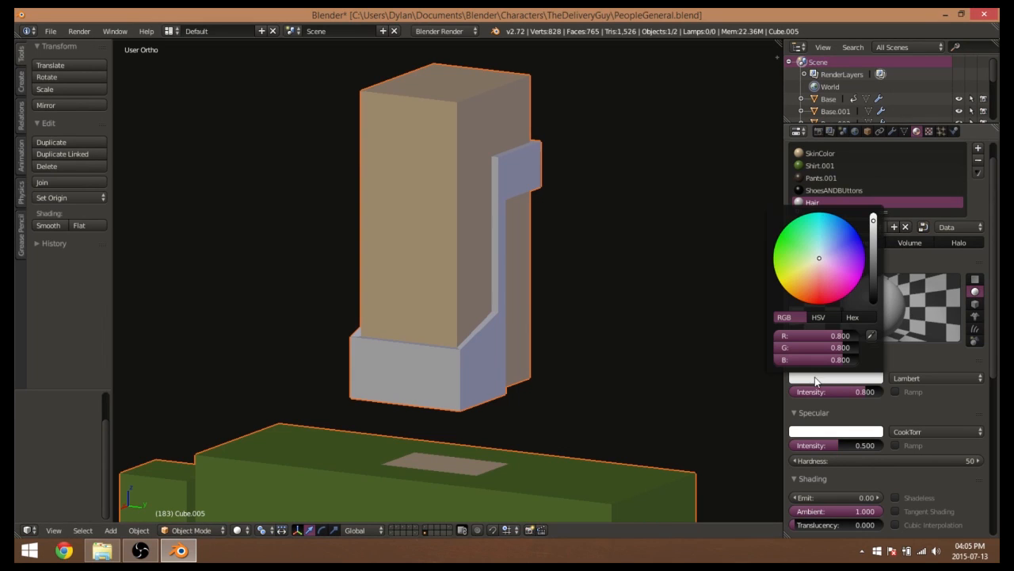
{"action": "left_click_drag", "start_coordinate": [871, 236], "coordinate": [873, 242]}
{"action": "left_click_drag", "start_coordinate": [818, 260], "coordinate": [818, 260]}
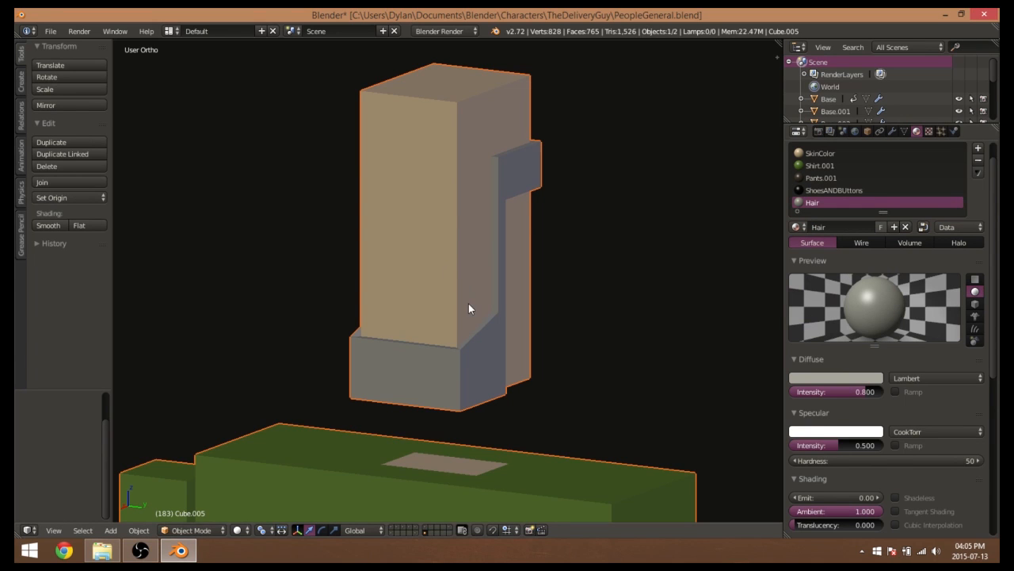
Examine the gray beard up close and compare the whole character with the police officer beside it
{"action": "key", "text": "Tab"}
{"action": "middle_click_drag", "start_coordinate": [457, 336], "coordinate": [547, 312], "text": "shift"}
{"action": "middle_click_drag", "start_coordinate": [452, 278], "coordinate": [491, 326]}
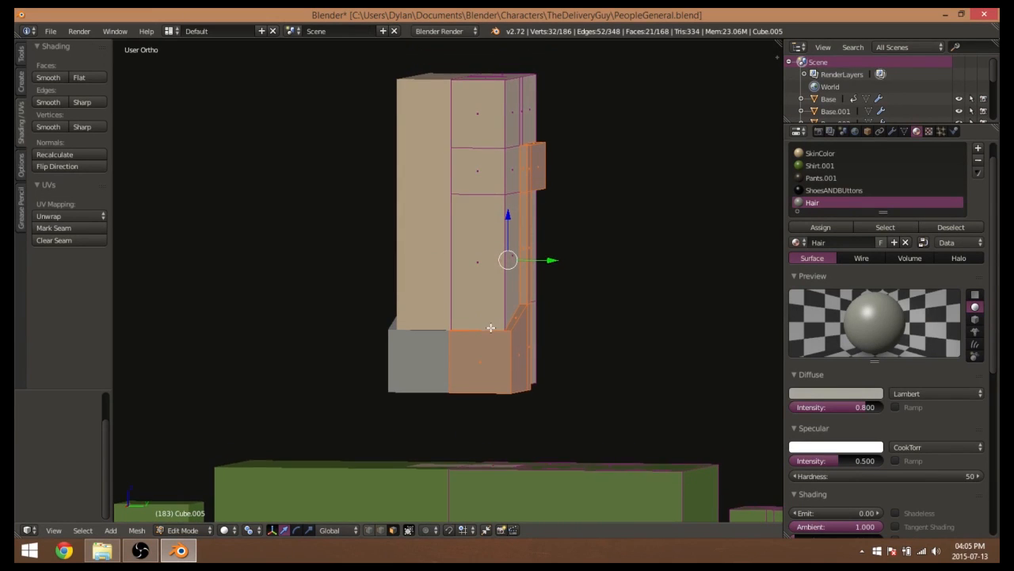
{"action": "scroll", "coordinate": [491, 326], "scroll_direction": "up", "scroll_amount": 3}
{"action": "right_click", "coordinate": [491, 294]}
{"action": "middle_click_drag", "start_coordinate": [475, 299], "coordinate": [476, 227], "text": "shift"}
{"action": "scroll", "coordinate": [475, 214], "scroll_direction": "down", "scroll_amount": 8}
{"action": "key", "text": "Tab"}
{"action": "scroll", "coordinate": [437, 250], "scroll_direction": "down", "scroll_amount": 4}
{"action": "scroll", "coordinate": [477, 269], "scroll_direction": "up", "scroll_amount": 4}
{"action": "scroll", "coordinate": [385, 288], "scroll_direction": "down", "scroll_amount": 3}
{"action": "scroll", "coordinate": [430, 294], "scroll_direction": "up", "scroll_amount": 6}
{"action": "scroll", "coordinate": [464, 345], "scroll_direction": "down", "scroll_amount": 3}
{"action": "scroll", "coordinate": [455, 274], "scroll_direction": "down", "scroll_amount": 5}
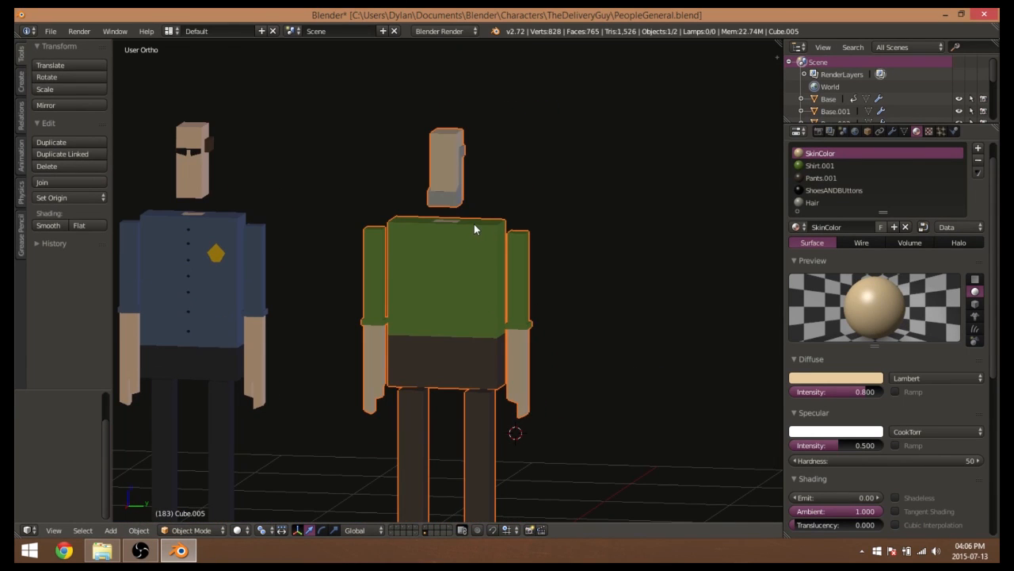
{"action": "middle_click_drag", "start_coordinate": [488, 361], "coordinate": [479, 315]}
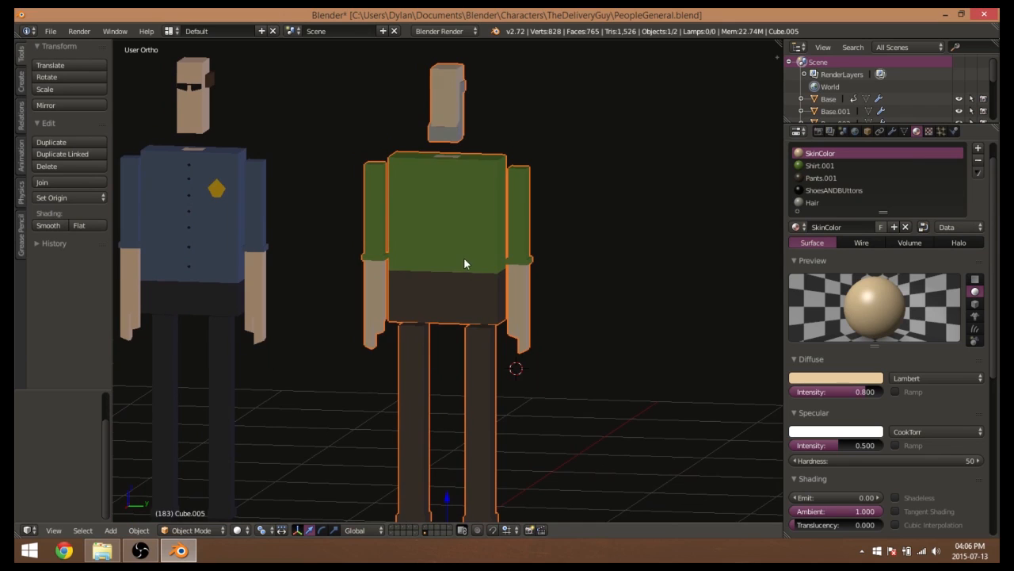
{"action": "middle_click_drag", "start_coordinate": [465, 259], "coordinate": [456, 155]}
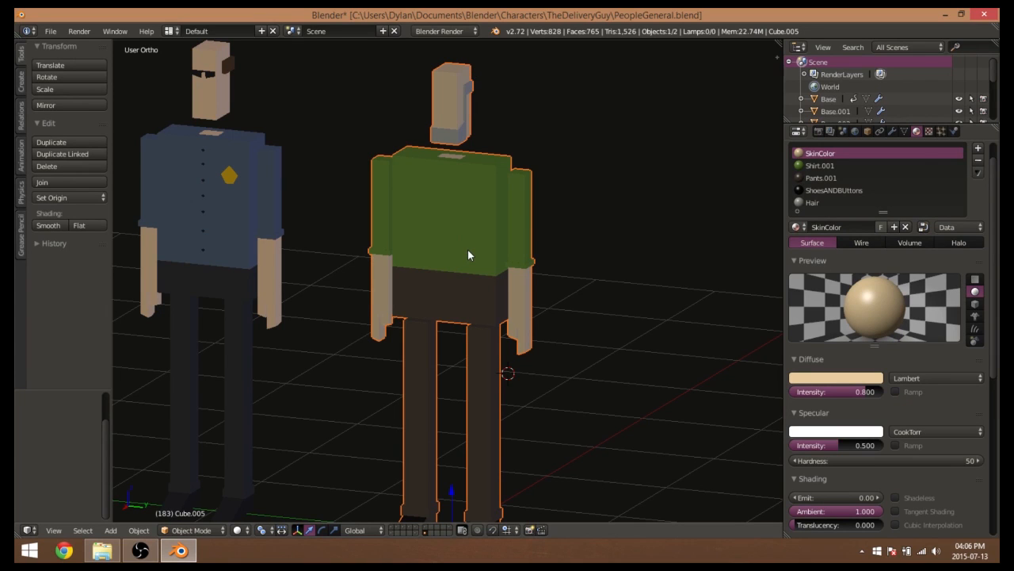
Extrude the front face of the shirt's torso in place and move it 0.022 along X
{"action": "key", "text": "Tab"}
{"action": "middle_click_drag", "start_coordinate": [425, 177], "coordinate": [482, 221]}
{"action": "right_click", "coordinate": [482, 221]}
{"action": "scroll", "coordinate": [473, 364], "scroll_direction": "up", "scroll_amount": 6}
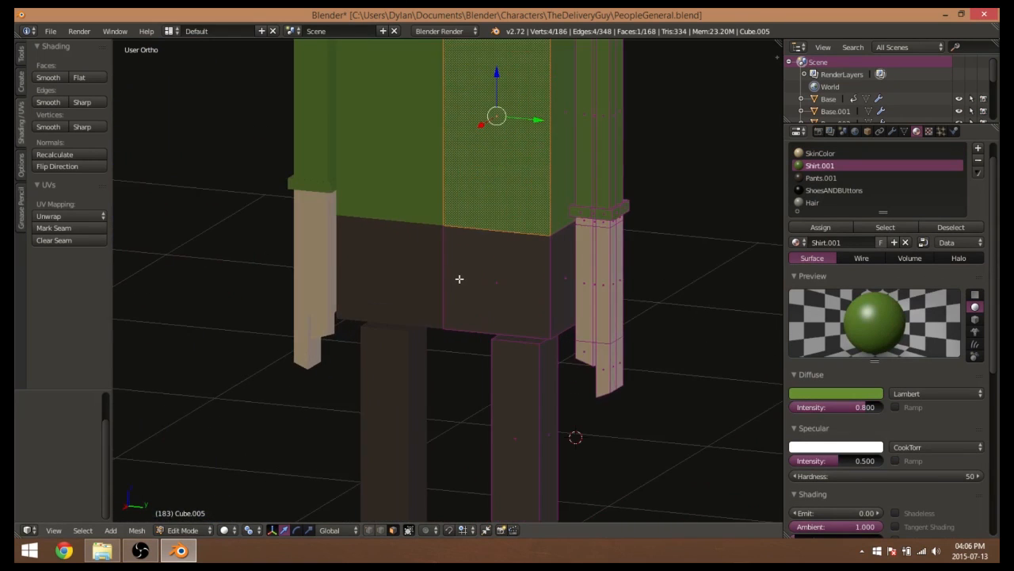
{"action": "scroll", "coordinate": [461, 313], "scroll_direction": "down", "scroll_amount": 4}
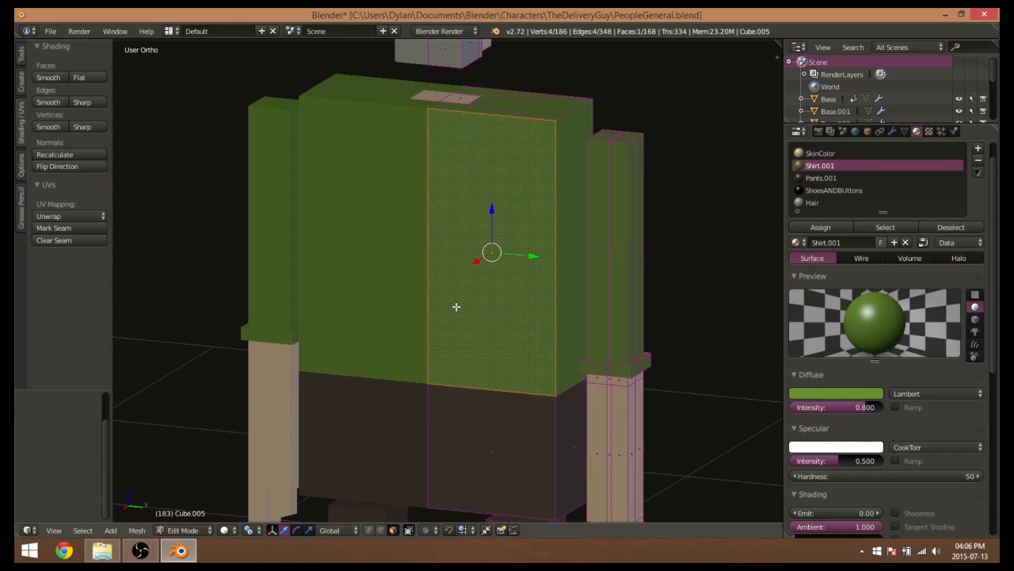
{"action": "mouse_move", "coordinate": [526, 339]}
{"action": "middle_mouse_down"}
{"action": "mouse_move", "coordinate": [516, 309]}
{"action": "mouse_move", "coordinate": [480, 356]}
{"action": "mouse_move", "coordinate": [508, 337]}
{"action": "middle_mouse_up"}
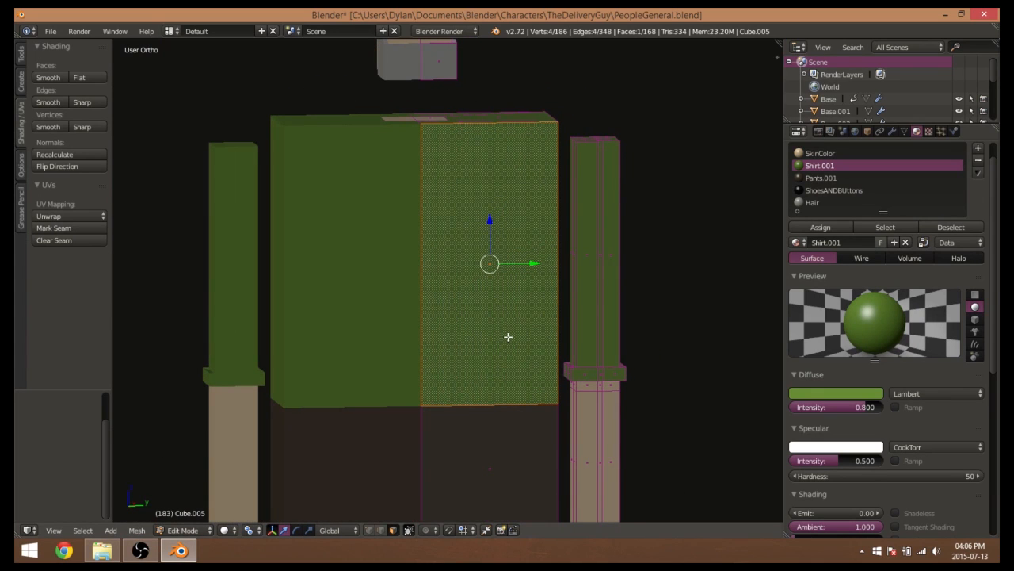
{"action": "key", "text": "e"}
{"action": "right_click", "coordinate": [508, 337]}
{"action": "middle_click_drag", "start_coordinate": [556, 353], "coordinate": [457, 363]}
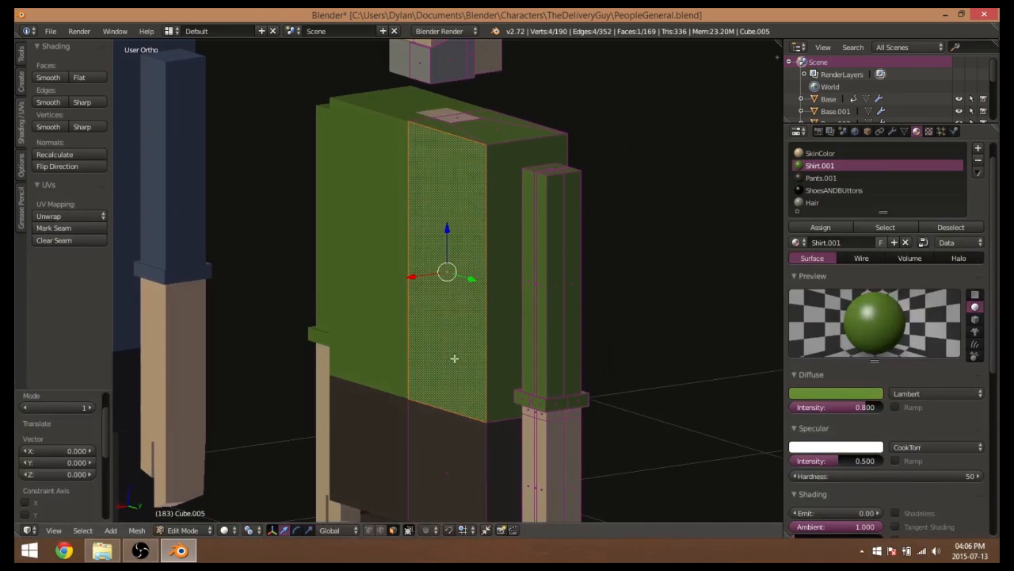
{"action": "key", "text": "g"}
{"action": "key", "text": "x"}
{"action": "left_click", "coordinate": [408, 278]}
{"action": "middle_click_drag", "start_coordinate": [407, 278], "coordinate": [491, 330]}
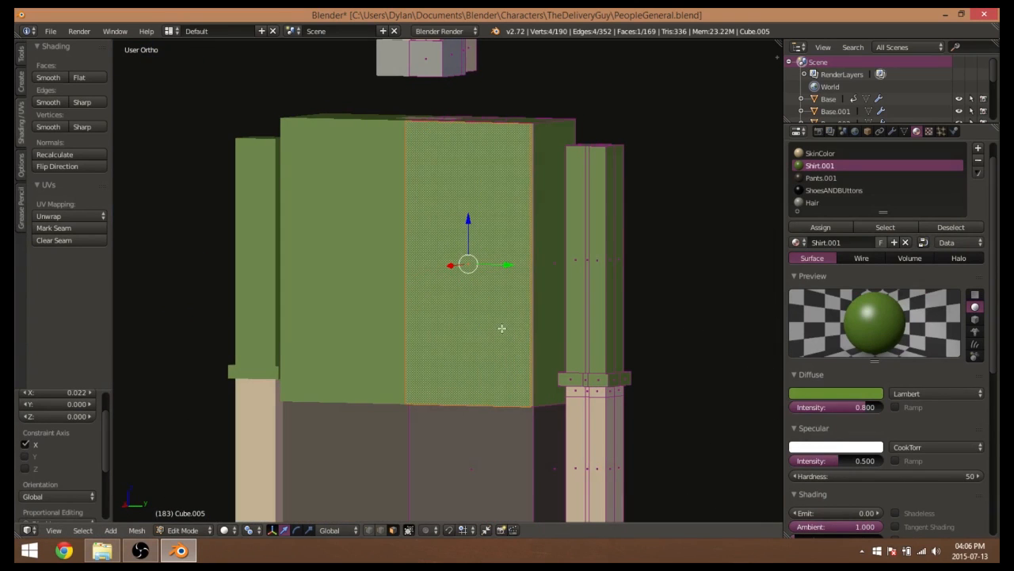
Scale the extruded chest face down to 0.089 and assign it the ShoesANDBUttons material
{"action": "key", "text": "s"}
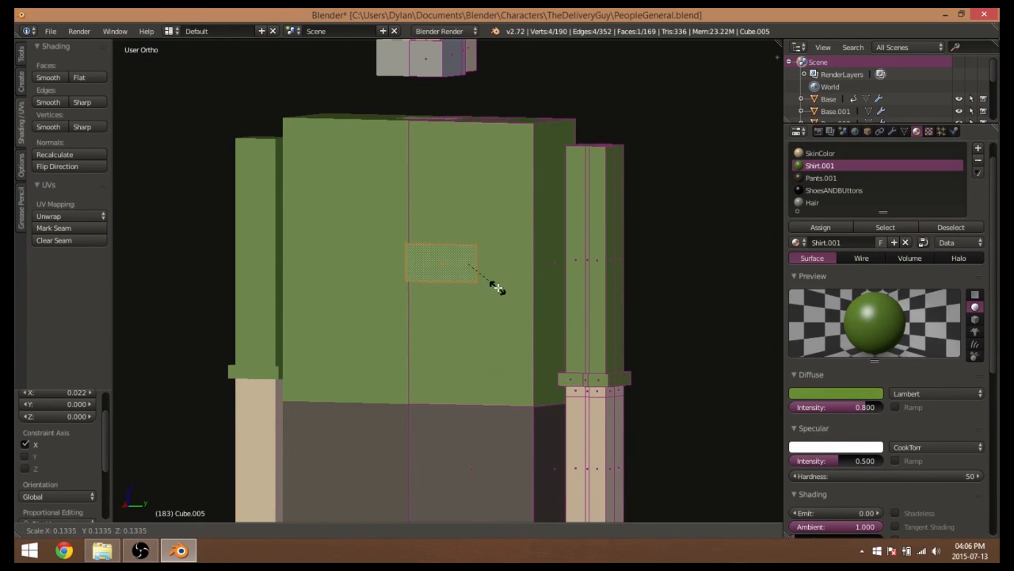
{"action": "left_click", "coordinate": [480, 278]}
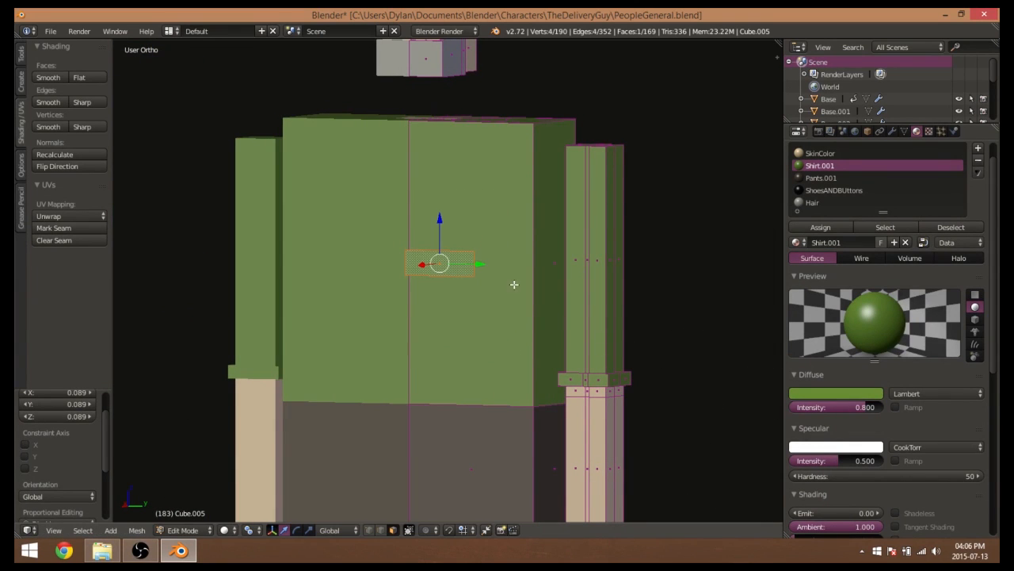
{"action": "left_click", "coordinate": [824, 190]}
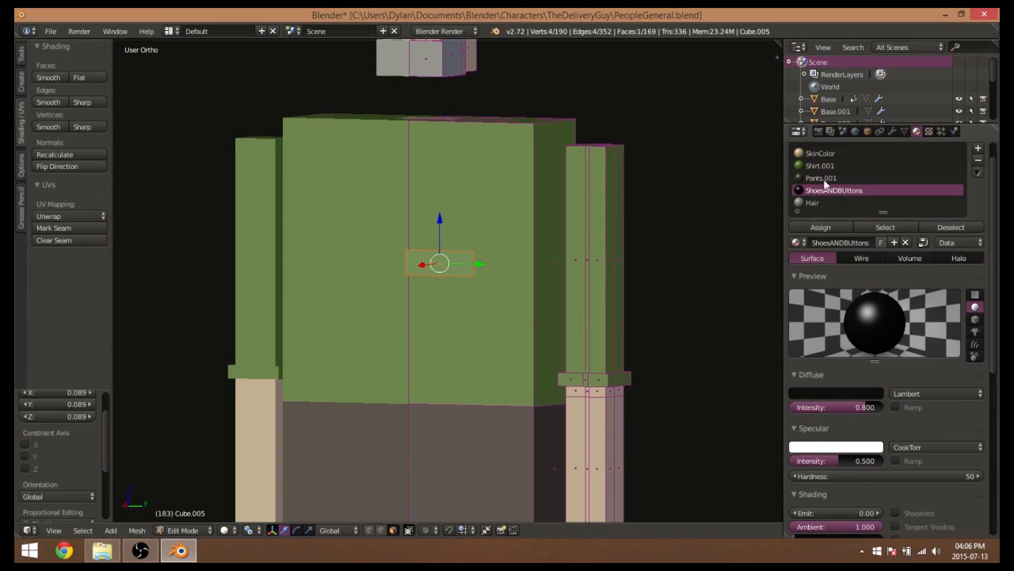
{"action": "left_click", "coordinate": [831, 230]}
{"action": "scroll", "coordinate": [358, 302], "scroll_direction": "up", "scroll_amount": 6}
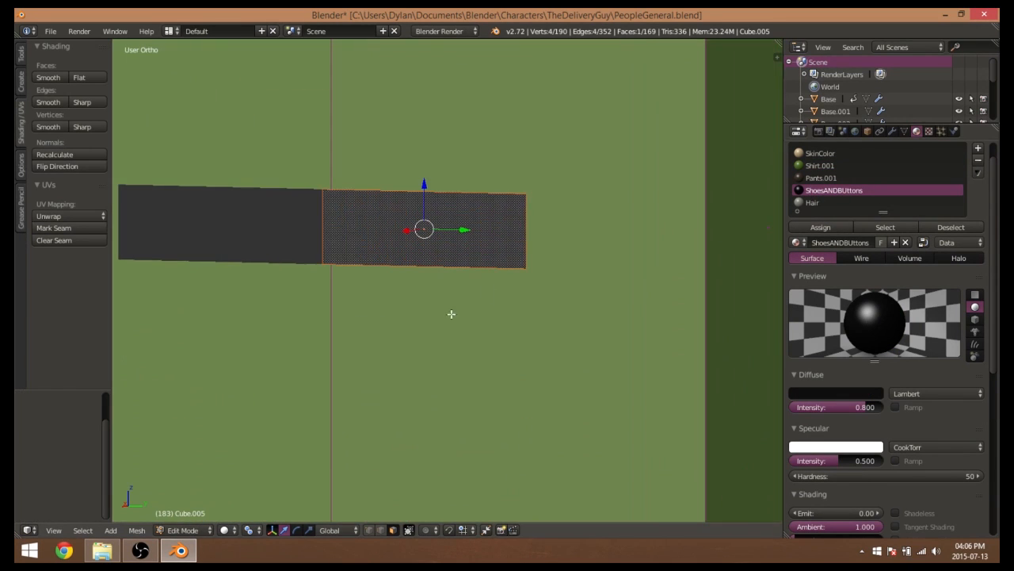
Move the small black chest face -0.217 along Y into the shirt's center line to narrow it into a button
{"action": "key", "text": "g"}
{"action": "key", "text": "x"}
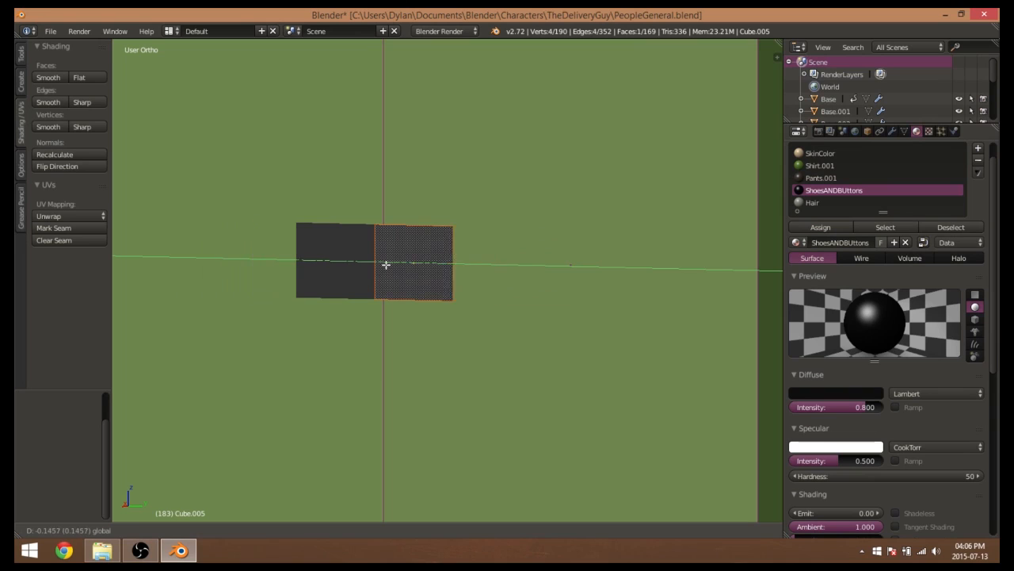
{"action": "left_click", "coordinate": [331, 262]}
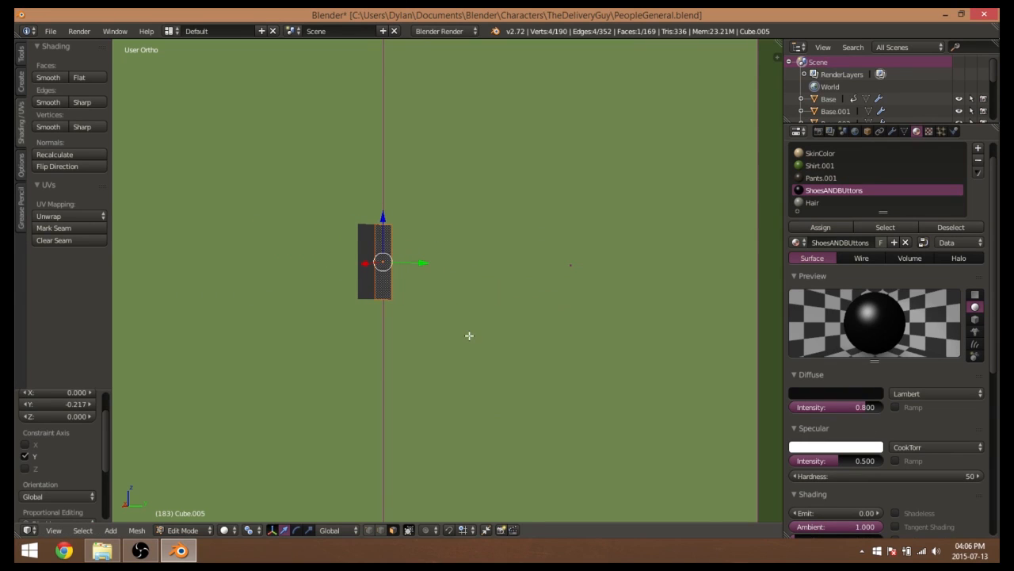
Flatten the black button face on the shirt's center line by scaling it to 0.216 along Z
{"action": "key", "text": "s"}
{"action": "key", "text": "z"}
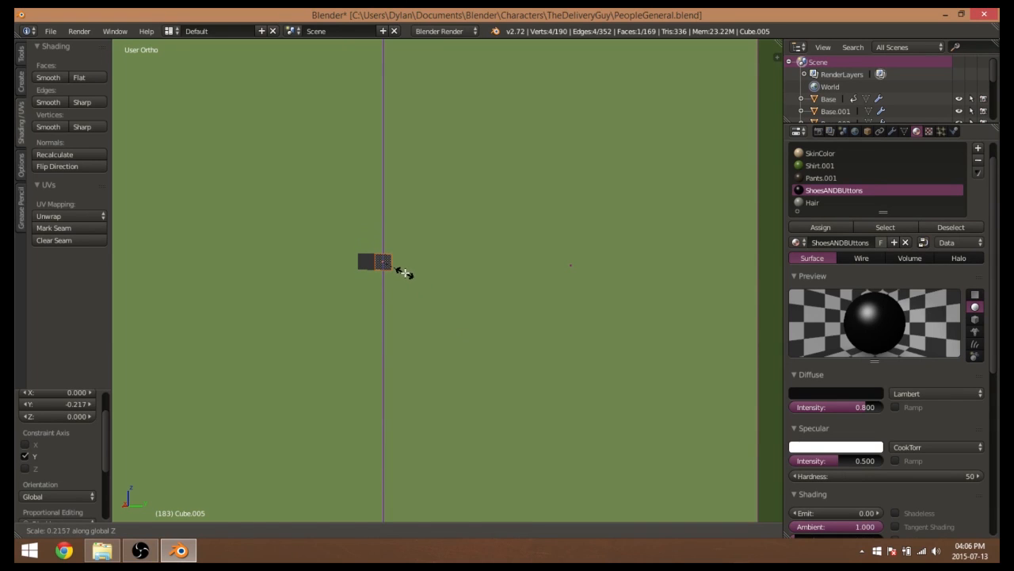
{"action": "left_click", "coordinate": [405, 273]}
{"action": "scroll", "coordinate": [412, 297], "scroll_direction": "down", "scroll_amount": 4}
{"action": "middle_click_drag", "start_coordinate": [386, 302], "coordinate": [441, 306]}
{"action": "scroll", "coordinate": [440, 307], "scroll_direction": "up", "scroll_amount": 3}
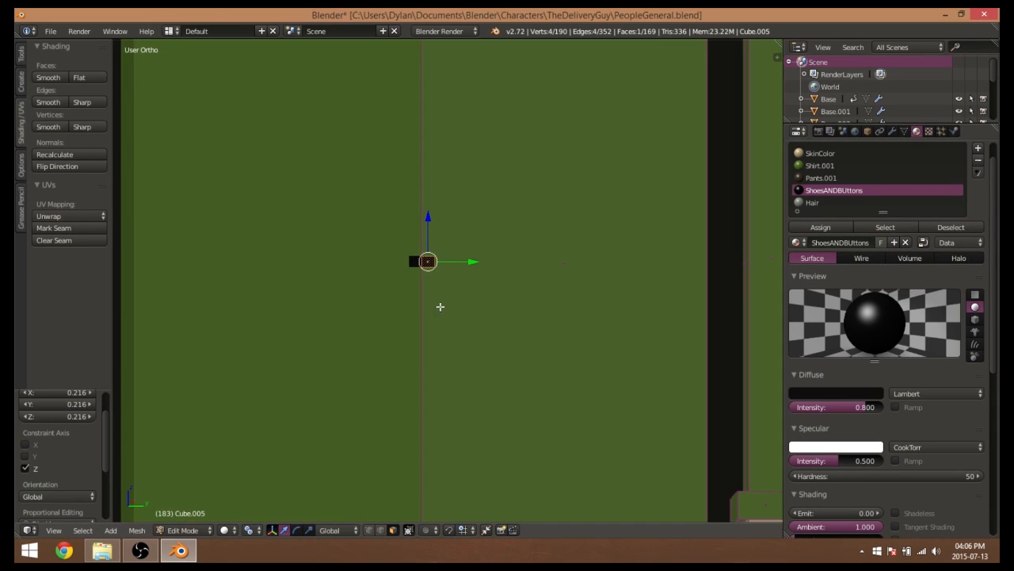
Move the button up 0.353 along Z to just below the neckline of the shirt
{"action": "scroll", "coordinate": [452, 331], "scroll_direction": "down", "scroll_amount": 5}
{"action": "mouse_move", "coordinate": [510, 380]}
{"action": "middle_mouse_down"}
{"action": "mouse_move", "coordinate": [482, 396]}
{"action": "mouse_move", "coordinate": [494, 393]}
{"action": "middle_mouse_up"}
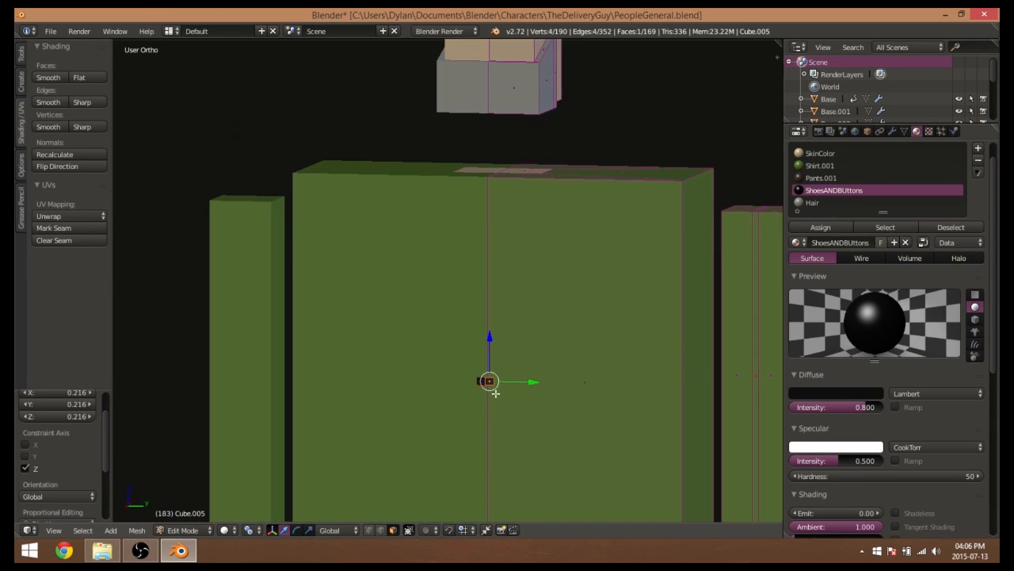
{"action": "left_click_drag", "start_coordinate": [489, 341], "coordinate": [503, 192]}
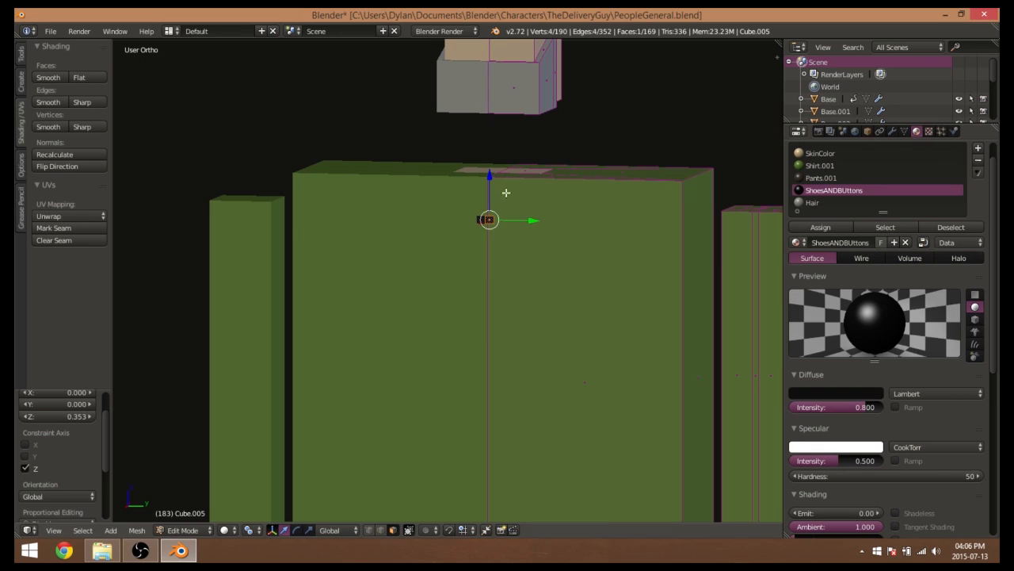
{"action": "scroll", "coordinate": [494, 290], "scroll_direction": "down", "scroll_amount": 5}
{"action": "scroll", "coordinate": [488, 300], "scroll_direction": "up", "scroll_amount": 5}
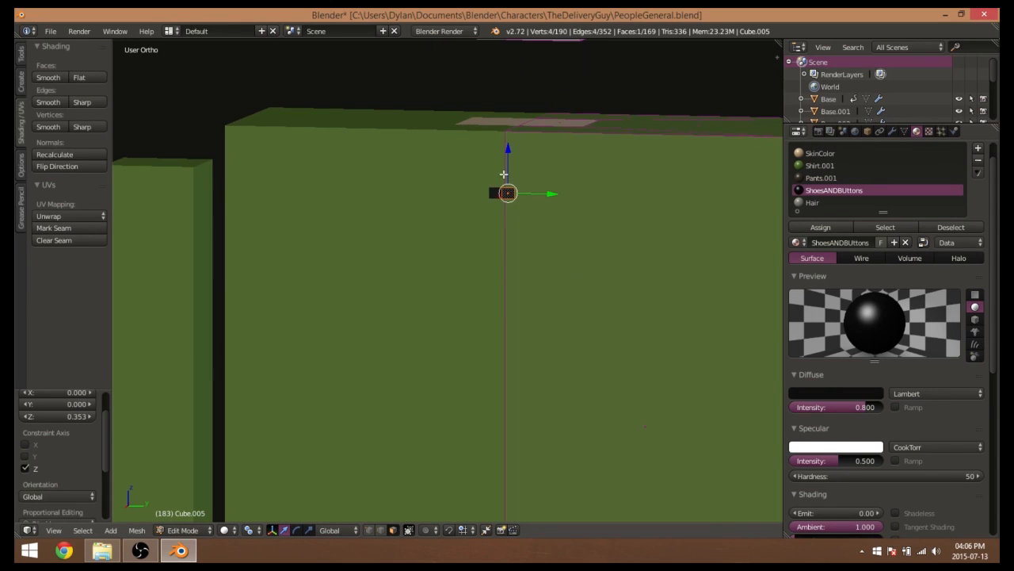
Duplicate the top button three times, spacing the copies vertically down the shirt's center line
{"action": "key", "text": "e"}
{"action": "key", "text": "Escape"}
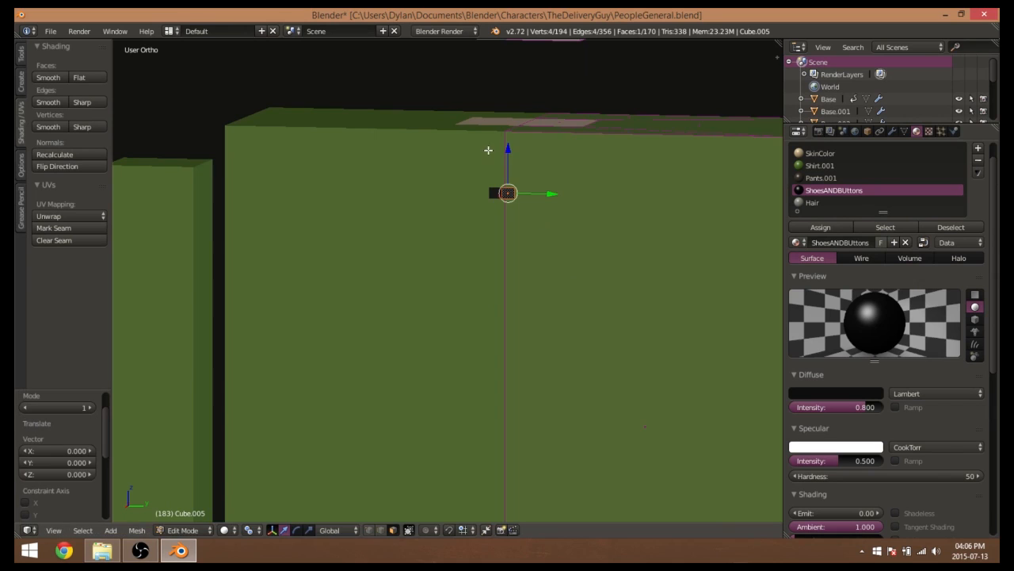
{"action": "left_click_drag", "start_coordinate": [508, 149], "coordinate": [507, 202]}
{"action": "scroll", "coordinate": [520, 308], "scroll_direction": "down", "scroll_amount": 4}
{"action": "middle_click_drag", "start_coordinate": [519, 315], "coordinate": [514, 276], "text": "shift"}
{"action": "key", "text": "shift+d"}
{"action": "left_click", "coordinate": [514, 275]}
{"action": "left_click_drag", "start_coordinate": [473, 169], "coordinate": [473, 200]}
{"action": "key", "text": "shift+d"}
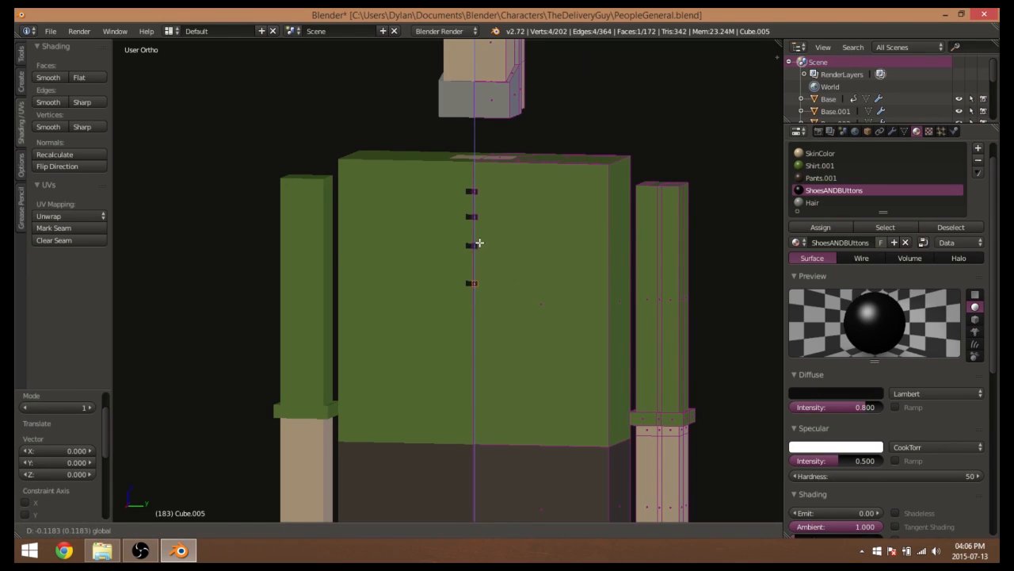
{"action": "left_click", "coordinate": [478, 231]}
Continue the button row with five more evenly spaced copies down to the shirt's lower edge
{"action": "key", "text": "shift+d"}
{"action": "left_click", "coordinate": [476, 264]}
{"action": "key", "text": "shift+d"}
{"action": "left_click", "coordinate": [486, 283]}
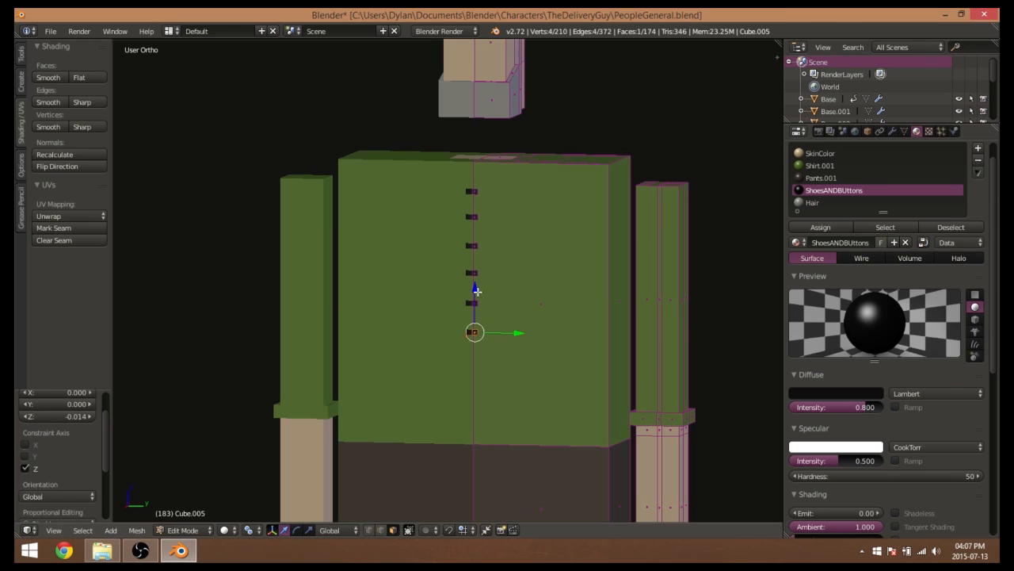
{"action": "key", "text": "shift+d"}
{"action": "left_click", "coordinate": [480, 316]}
{"action": "key", "text": "shift+d"}
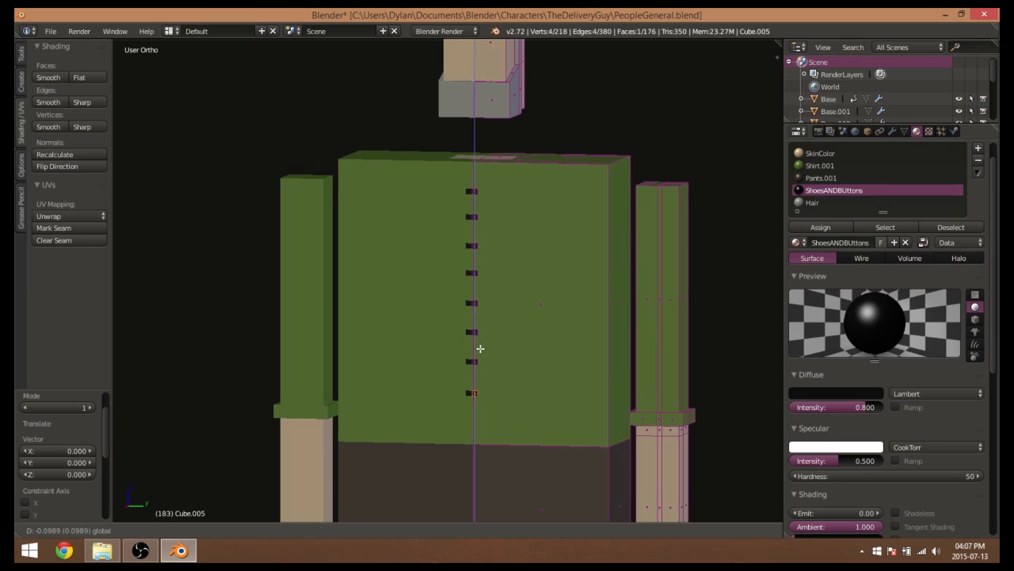
{"action": "left_click", "coordinate": [480, 351]}
{"action": "key", "text": "shift+d"}
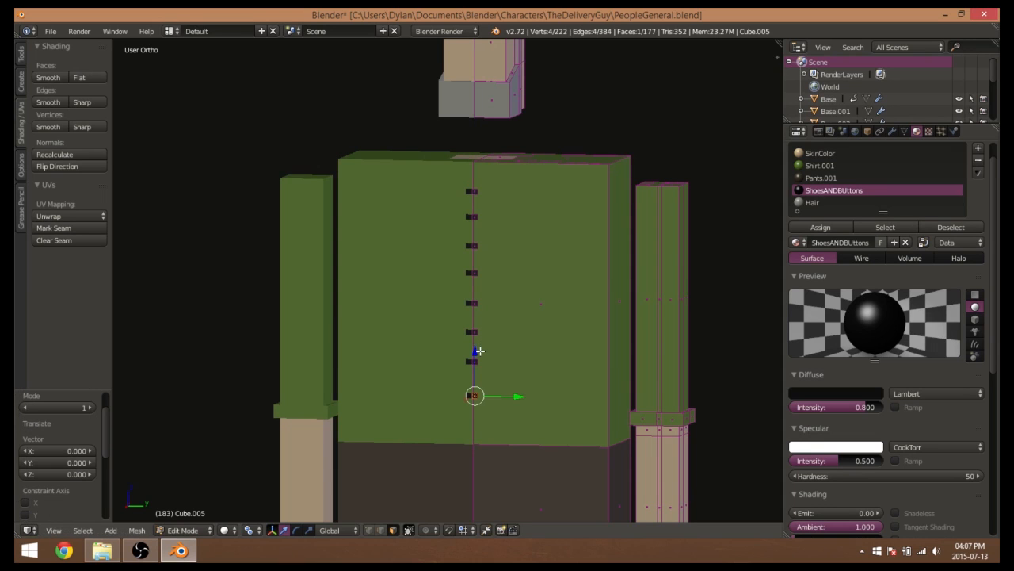
{"action": "left_click", "coordinate": [476, 377]}
Compare the shirt's new button row with the buttons on the police officer's uniform
{"action": "key", "text": "Tab"}
{"action": "scroll", "coordinate": [476, 375], "scroll_direction": "down", "scroll_amount": 3}
{"action": "middle_click_drag", "start_coordinate": [476, 376], "coordinate": [519, 353]}
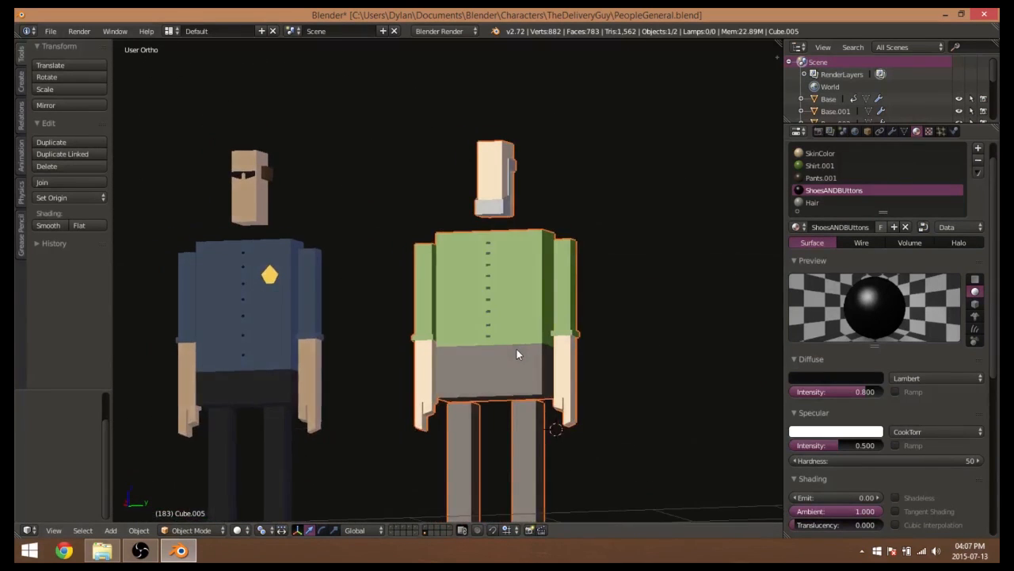
{"action": "scroll", "coordinate": [516, 333], "scroll_direction": "up", "scroll_amount": 2}
{"action": "scroll", "coordinate": [517, 329], "scroll_direction": "up", "scroll_amount": 2}
{"action": "scroll", "coordinate": [516, 294], "scroll_direction": "up", "scroll_amount": 4}
{"action": "middle_click_drag", "start_coordinate": [516, 294], "coordinate": [442, 275]}
Narrow the second button from the top by moving its outer vertical edge -0.010 along Y
{"action": "key", "text": "Tab"}
{"action": "middle_click_drag", "start_coordinate": [555, 245], "coordinate": [554, 138]}
{"action": "right_click", "coordinate": [543, 171]}
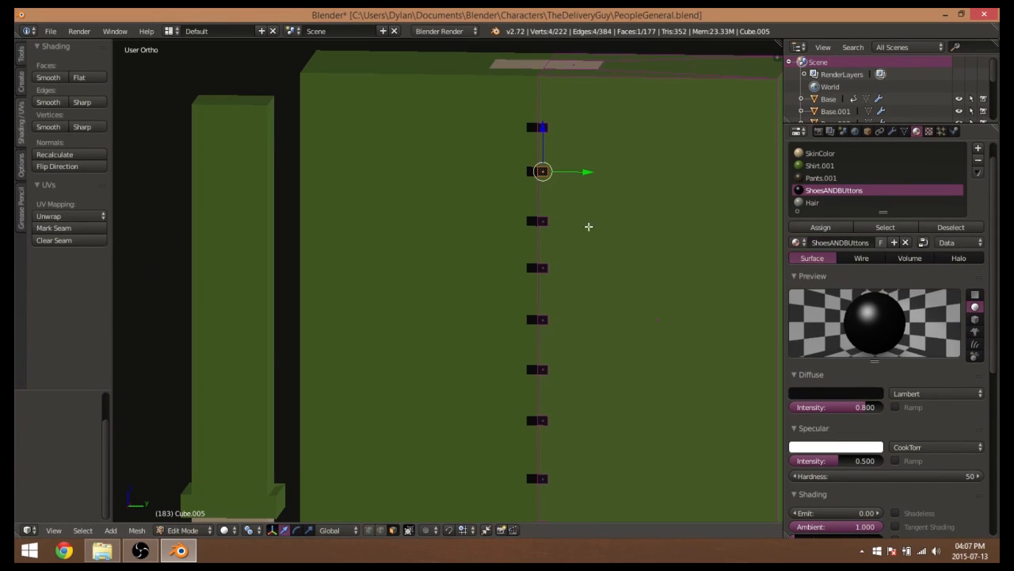
{"action": "right_click", "coordinate": [619, 200]}
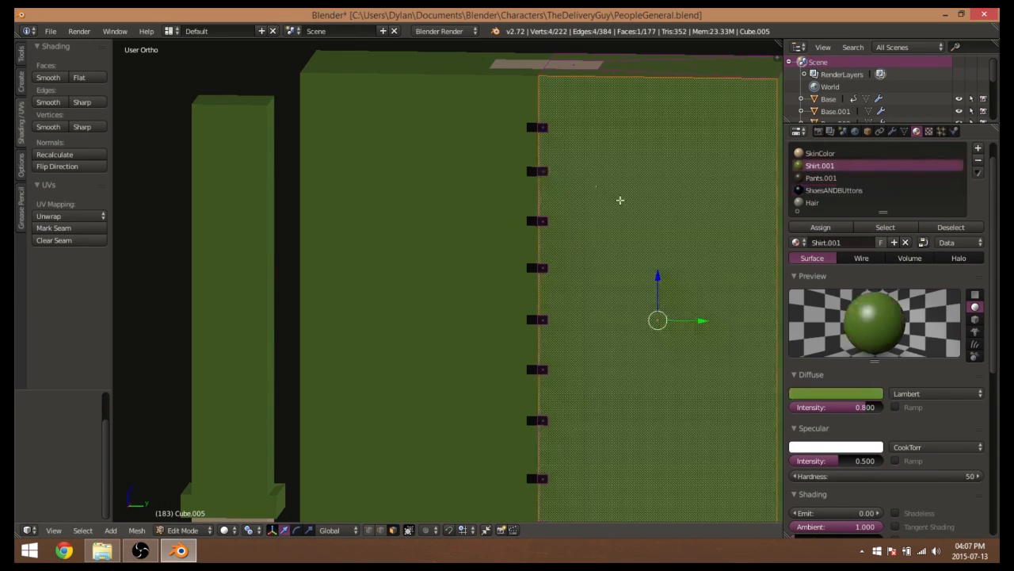
{"action": "right_click", "coordinate": [542, 172]}
{"action": "scroll", "coordinate": [515, 283], "scroll_direction": "up", "scroll_amount": 6}
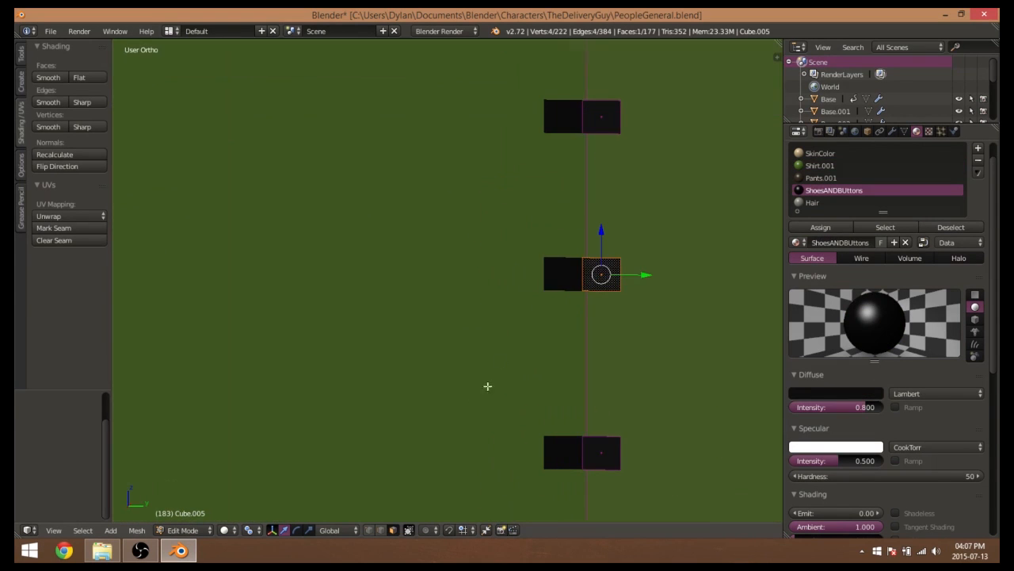
{"action": "left_click", "coordinate": [381, 532]}
{"action": "right_click", "coordinate": [619, 273]}
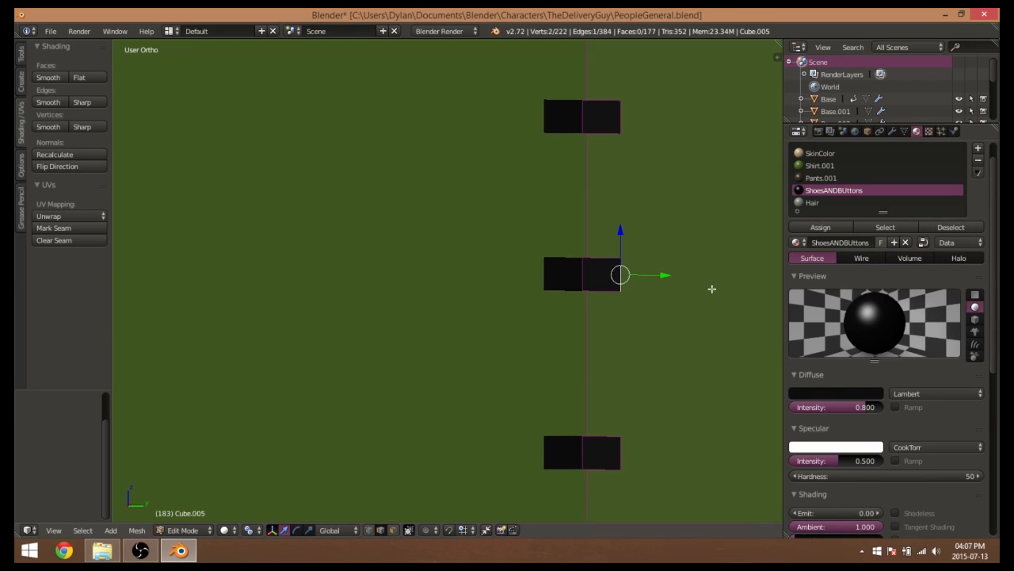
{"action": "middle_click_drag", "start_coordinate": [675, 288], "coordinate": [629, 292], "text": "shift"}
{"action": "key", "text": "s"}
{"action": "left_click", "coordinate": [626, 307]}
{"action": "left_click_drag", "start_coordinate": [625, 282], "coordinate": [592, 283]}
{"action": "scroll", "coordinate": [673, 320], "scroll_direction": "down", "scroll_amount": 5}
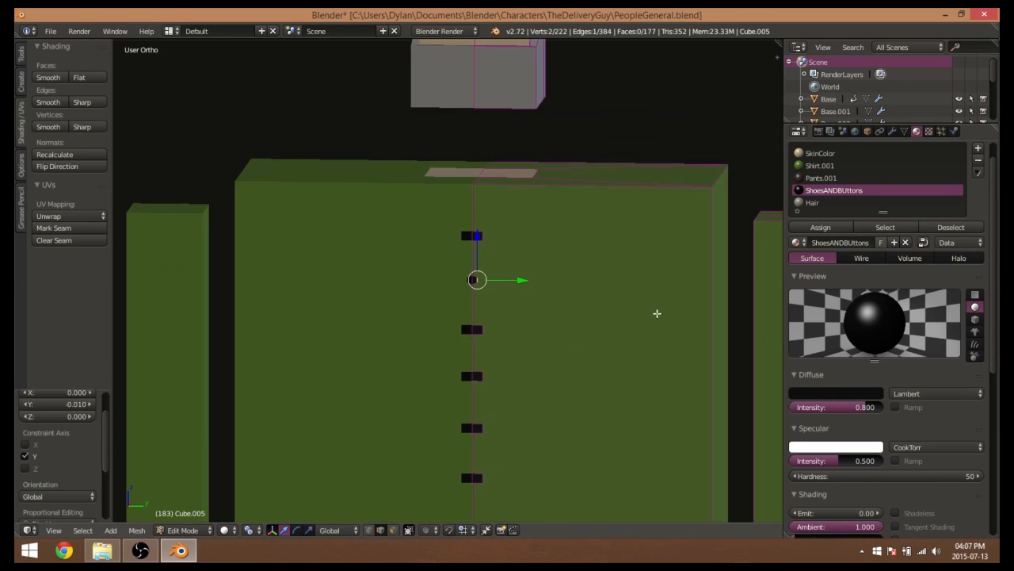
Try to duplicate the front top face of the head and raise the copy 0.025 along Z
{"action": "key", "text": "Tab"}
{"action": "middle_click_drag", "start_coordinate": [593, 296], "coordinate": [483, 361]}
{"action": "middle_click_drag", "start_coordinate": [467, 277], "coordinate": [512, 318]}
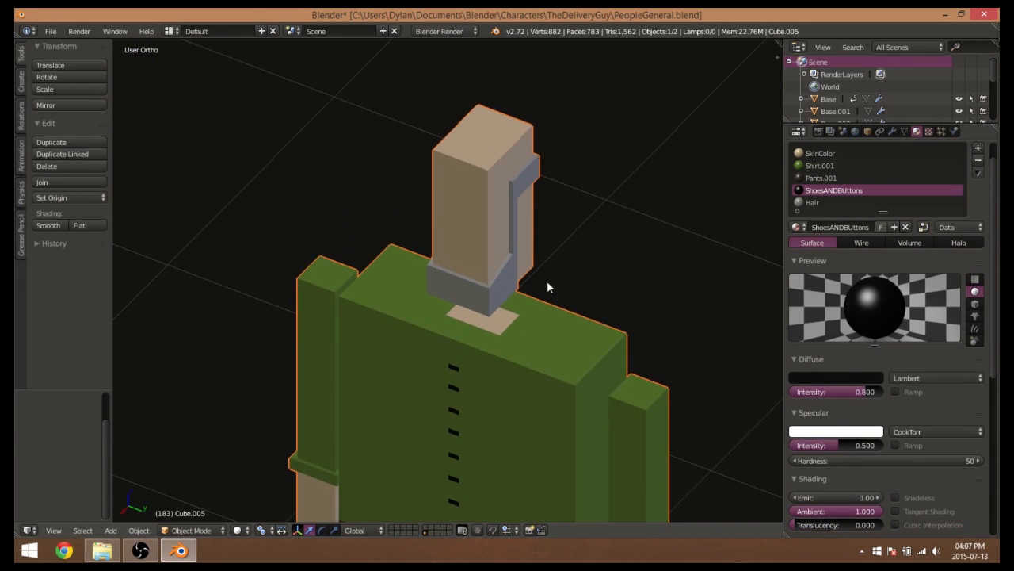
{"action": "key", "text": "Tab"}
{"action": "right_click", "coordinate": [478, 150]}
{"action": "left_click", "coordinate": [393, 530]}
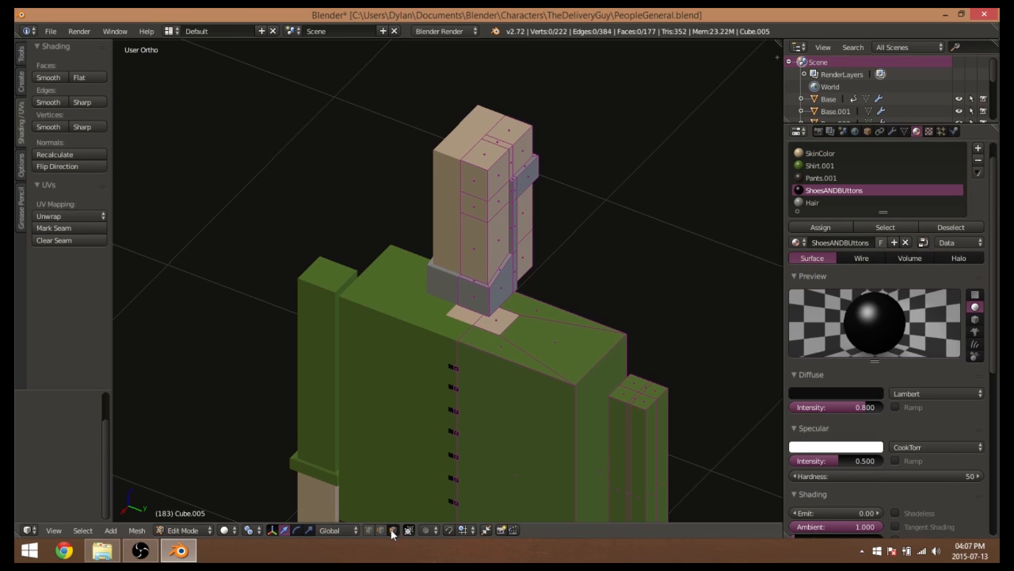
{"action": "right_click", "coordinate": [485, 158]}
{"action": "scroll", "coordinate": [490, 199], "scroll_direction": "up", "scroll_amount": 5}
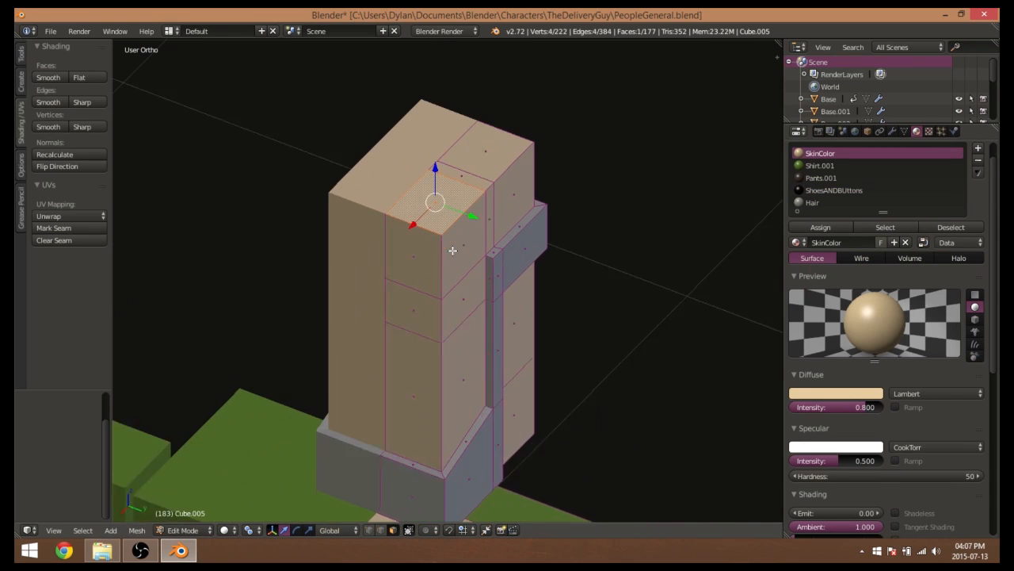
{"action": "key", "text": "shift+d"}
{"action": "right_click", "coordinate": [509, 217]}
{"action": "left_click_drag", "start_coordinate": [432, 155], "coordinate": [432, 139]}
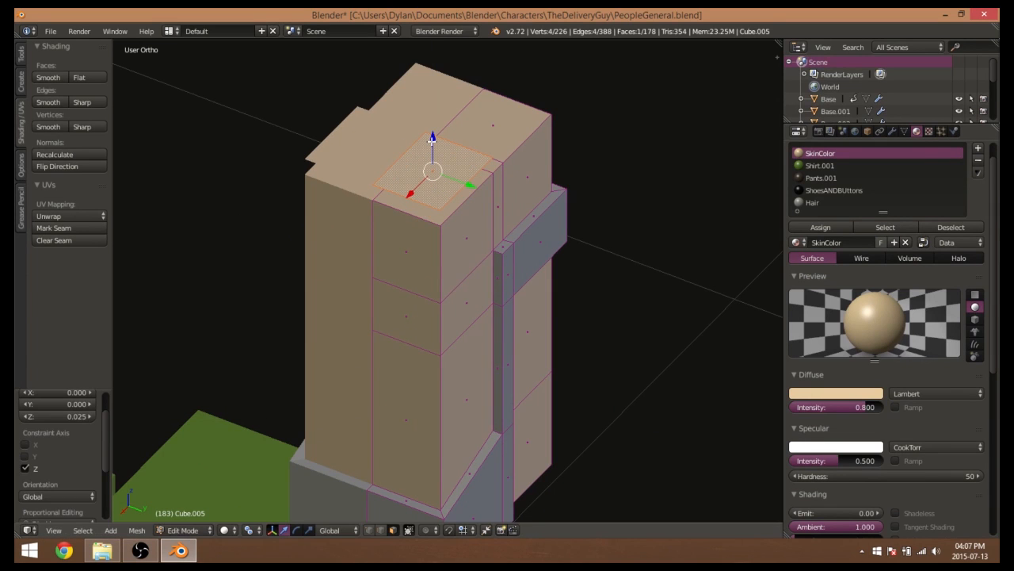
{"action": "middle_click_drag", "start_coordinate": [491, 244], "coordinate": [493, 353]}
{"action": "key", "text": "ctrl+z"}
Select the band of five uppermost side faces around the head and extrude it in place
{"action": "key", "text": "a"}
{"action": "right_click", "coordinate": [395, 199]}
{"action": "left_click_drag", "start_coordinate": [382, 175], "coordinate": [385, 173]}
{"action": "key", "text": "ctrl+z"}
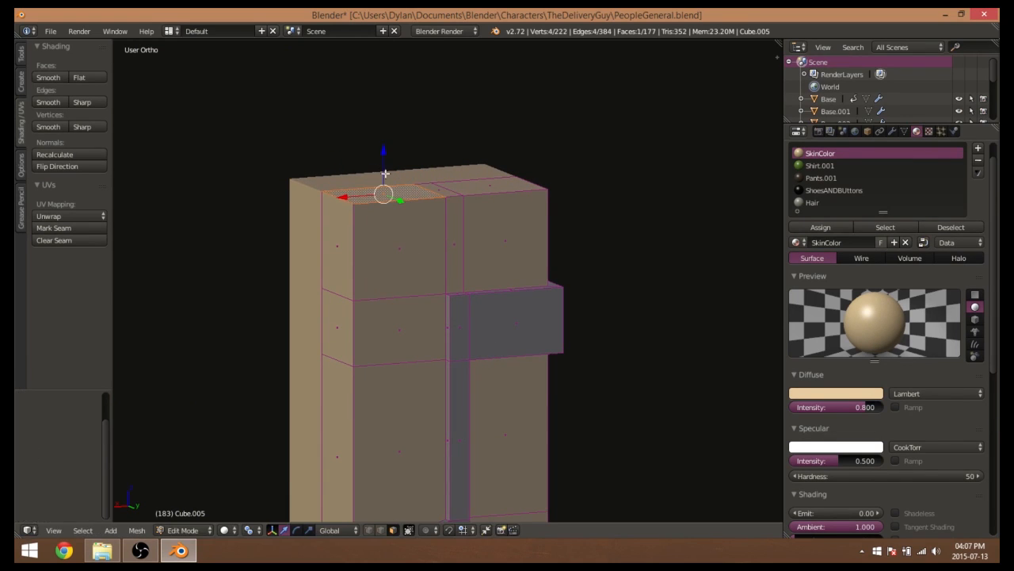
{"action": "key", "text": "ctrl+KP_Add"}
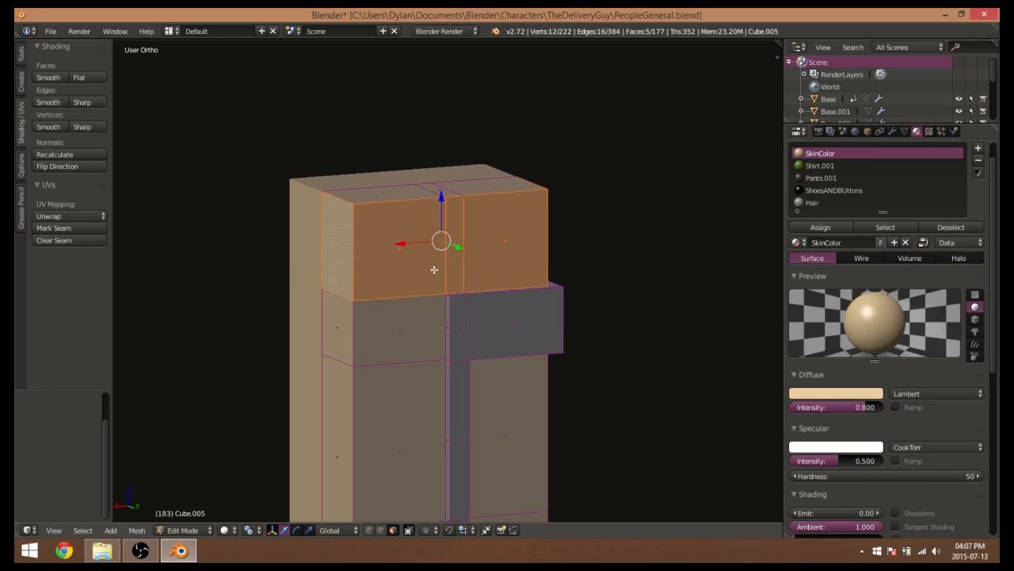
{"action": "key", "text": "e"}
{"action": "right_click", "coordinate": [480, 284]}
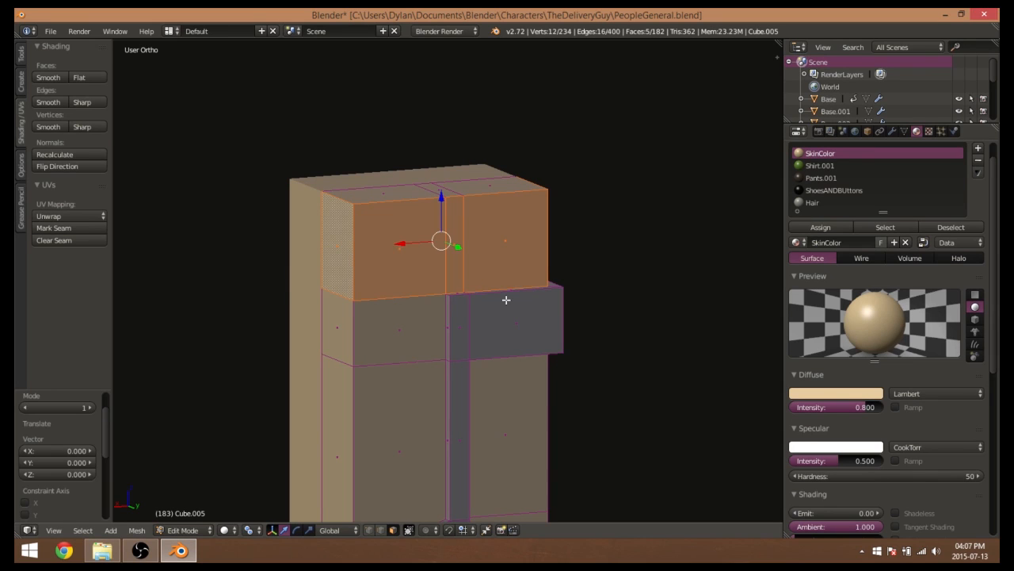
Scale the extruded head band to 1.041 along X and move it 0.007 outward along Y
{"action": "key", "text": "s"}
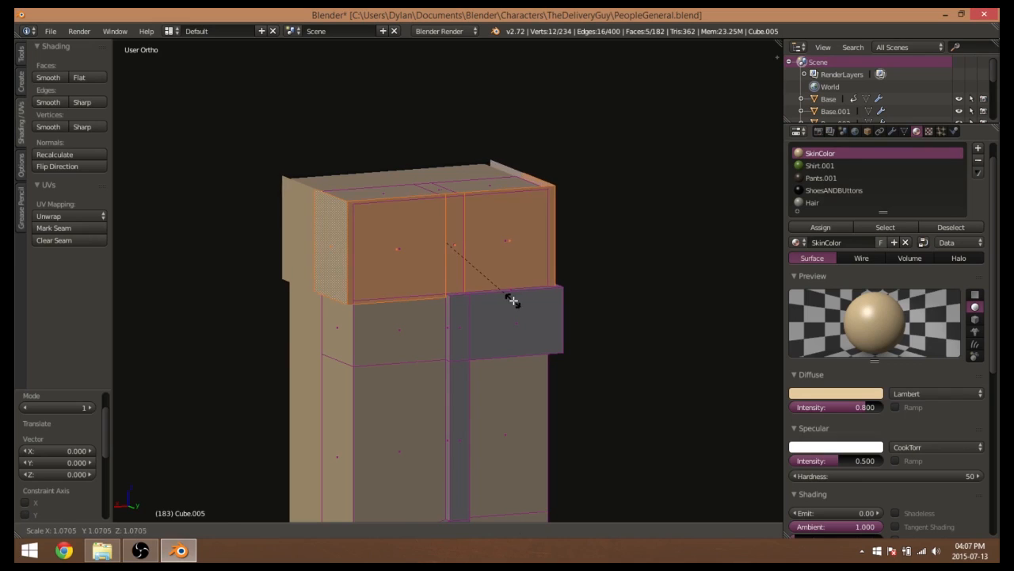
{"action": "right_click", "coordinate": [510, 298]}
{"action": "key", "text": "s"}
{"action": "key", "text": "x"}
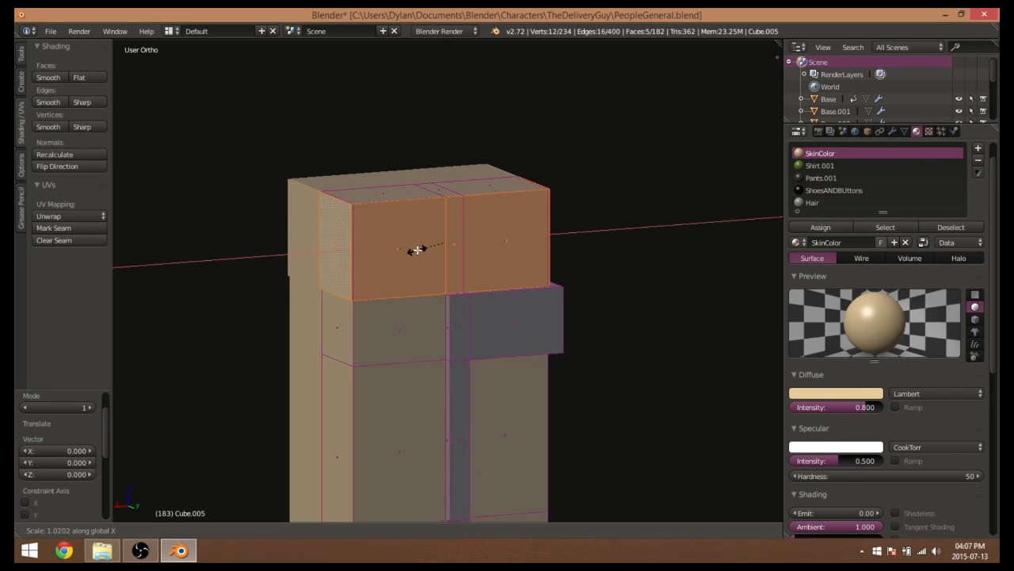
{"action": "left_click", "coordinate": [413, 250]}
{"action": "middle_click_drag", "start_coordinate": [414, 251], "coordinate": [541, 295]}
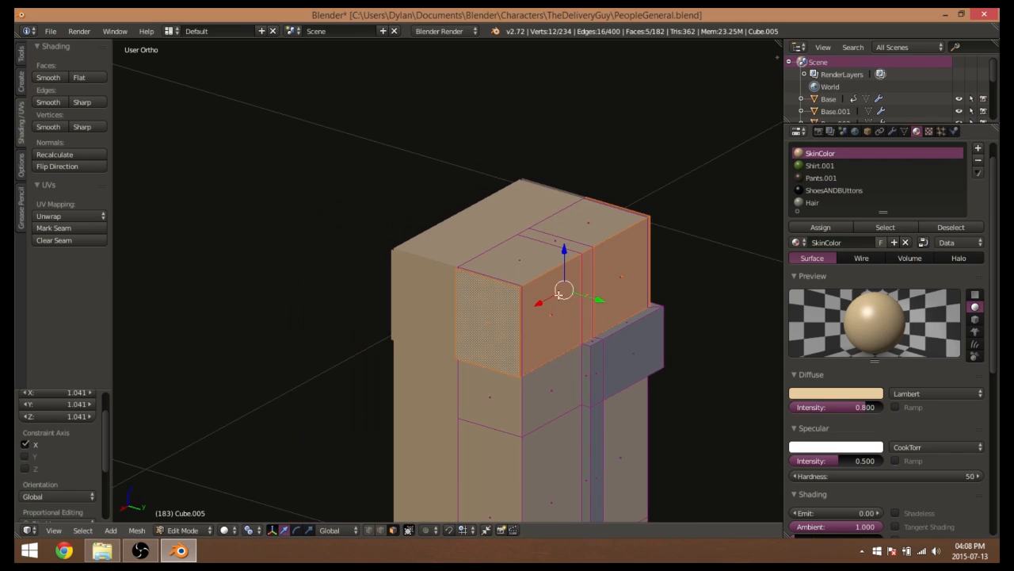
{"action": "left_click_drag", "start_coordinate": [588, 298], "coordinate": [593, 299]}
{"action": "middle_click_drag", "start_coordinate": [542, 353], "coordinate": [484, 369], "text": "shift"}
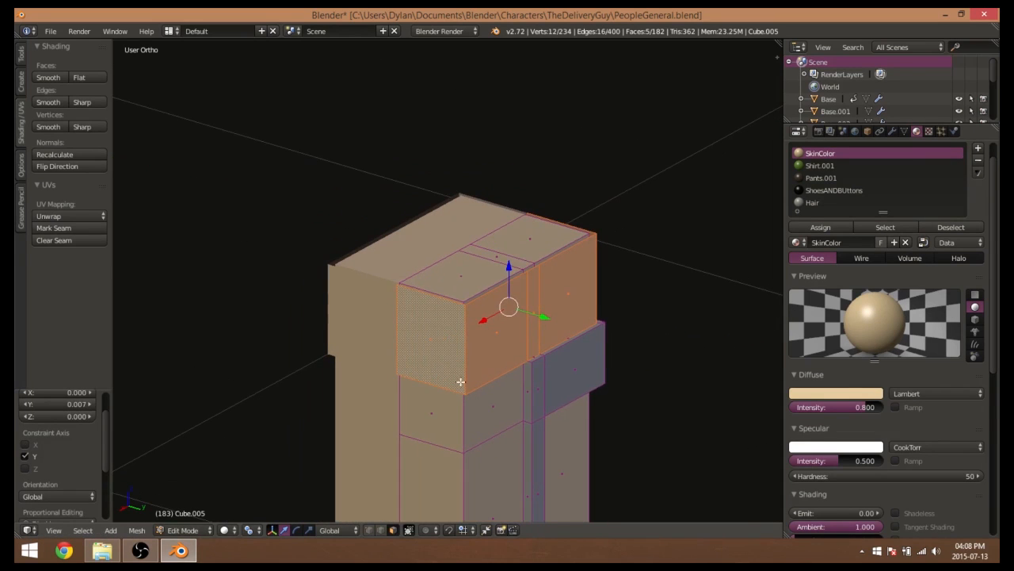
Raise the extruded band 0.020 along Z above the top of the head
{"action": "left_click_drag", "start_coordinate": [508, 268], "coordinate": [507, 252]}
{"action": "scroll", "coordinate": [511, 261], "scroll_direction": "down", "scroll_amount": 3}
{"action": "middle_click_drag", "start_coordinate": [550, 346], "coordinate": [481, 341]}
{"action": "scroll", "coordinate": [515, 321], "scroll_direction": "up", "scroll_amount": 2}
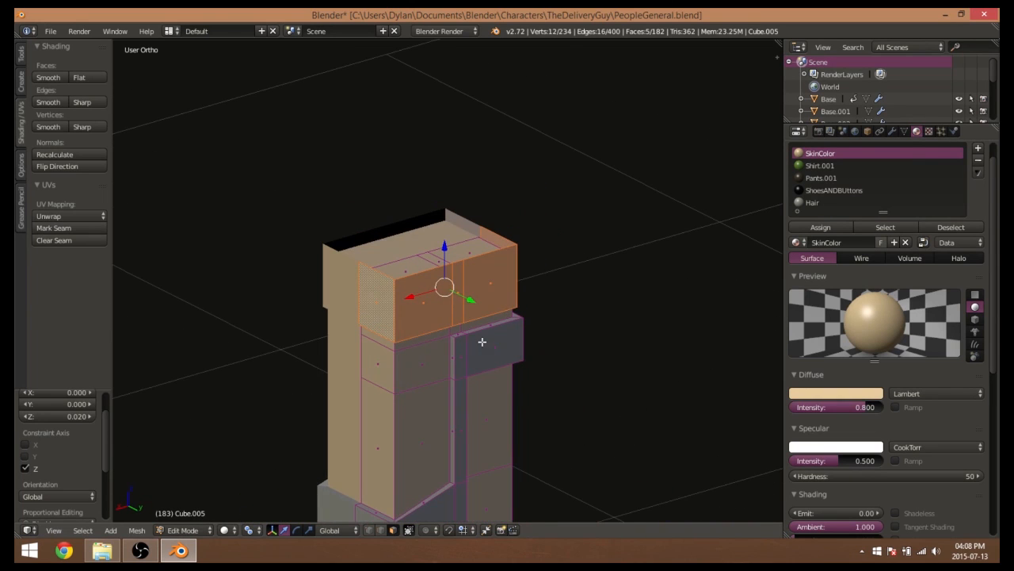
Select the band's upper edge loop and raise it 0.094 along Z to form tall hat walls
{"action": "left_click", "coordinate": [381, 529]}
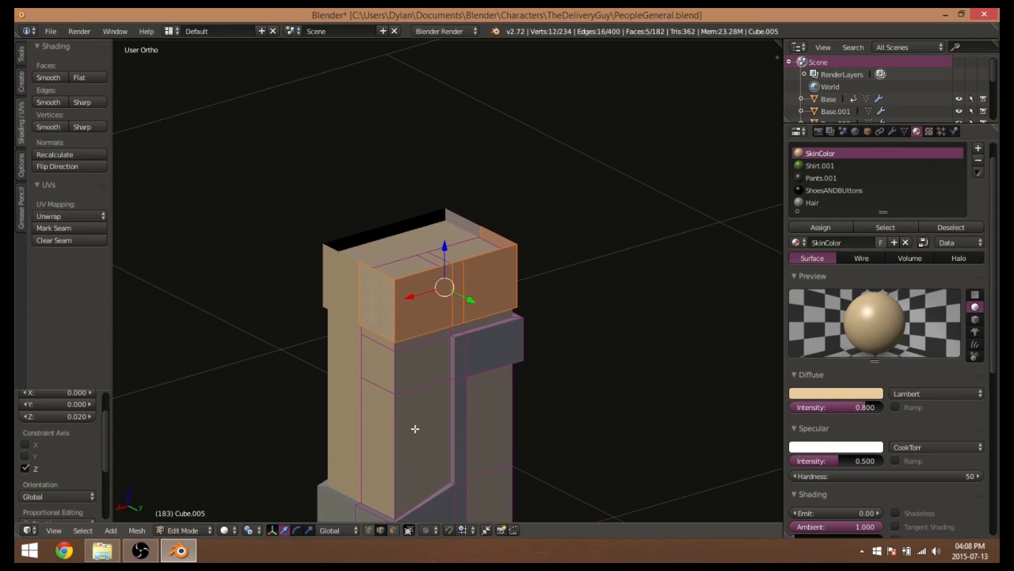
{"action": "right_click", "coordinate": [407, 276], "text": "alt"}
{"action": "key", "text": "g"}
{"action": "key", "text": "z"}
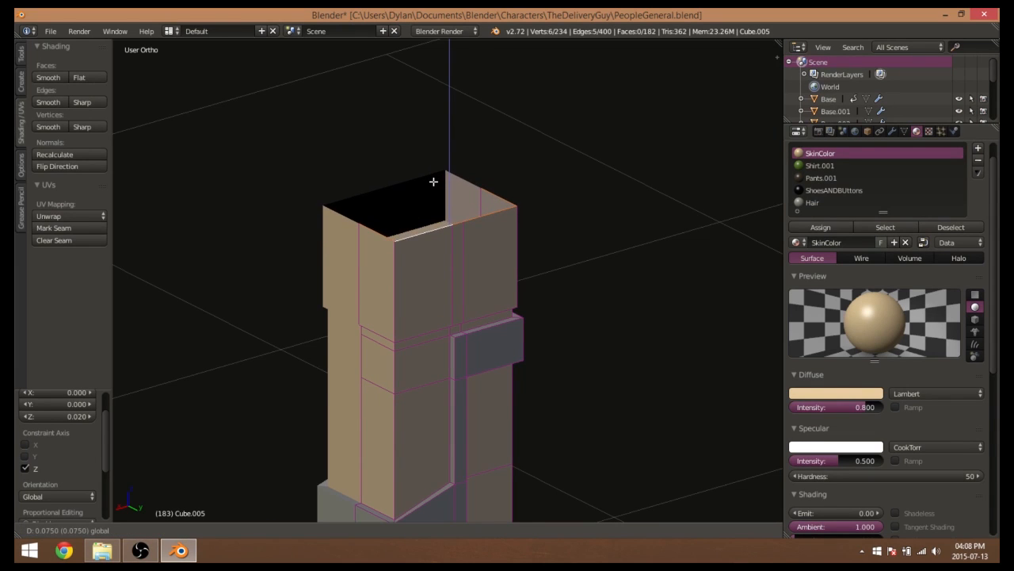
{"action": "left_click", "coordinate": [435, 168]}
{"action": "middle_click_drag", "start_coordinate": [436, 168], "coordinate": [414, 297]}
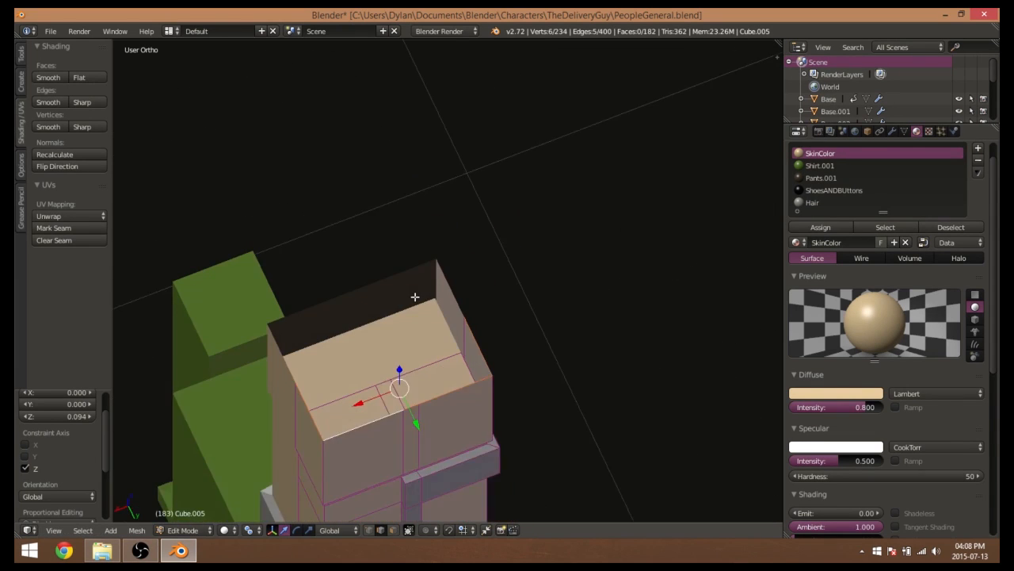
Extrude the short middle edge of the hat's open rim along Y to the center line
{"action": "scroll", "coordinate": [428, 309], "scroll_direction": "up", "scroll_amount": 2}
{"action": "middle_click_drag", "start_coordinate": [482, 334], "coordinate": [509, 247], "text": "shift"}
{"action": "middle_click_drag", "start_coordinate": [497, 315], "coordinate": [482, 328]}
{"action": "right_click", "coordinate": [437, 335]}
{"action": "right_click", "coordinate": [504, 301]}
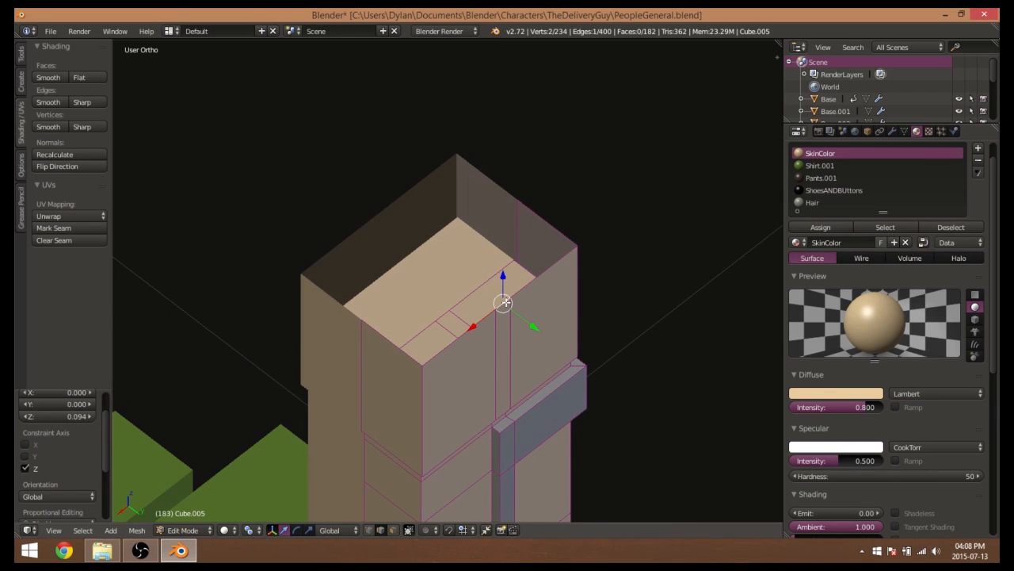
{"action": "key", "text": "e"}
{"action": "right_click", "coordinate": [504, 301]}
{"action": "left_click_drag", "start_coordinate": [524, 318], "coordinate": [417, 267]}
Fill the two remaining openings in the hat's top with faces on either side of the middle strip
{"action": "right_click", "coordinate": [465, 290]}
{"action": "right_click", "coordinate": [389, 334], "text": "shift"}
{"action": "key", "text": "f"}
{"action": "right_click", "coordinate": [487, 278]}
{"action": "right_click", "coordinate": [552, 231], "text": "shift"}
{"action": "key", "text": "f"}
Select all faces of the hat and assign them the Pants.001 material
{"action": "scroll", "coordinate": [578, 287], "scroll_direction": "down", "scroll_amount": 4}
{"action": "middle_click_drag", "start_coordinate": [569, 191], "coordinate": [445, 244]}
{"action": "key", "text": "ctrl+KP_Add"}
{"action": "key", "text": "ctrl+KP_Add"}
{"action": "key", "text": "ctrl+KP_Add"}
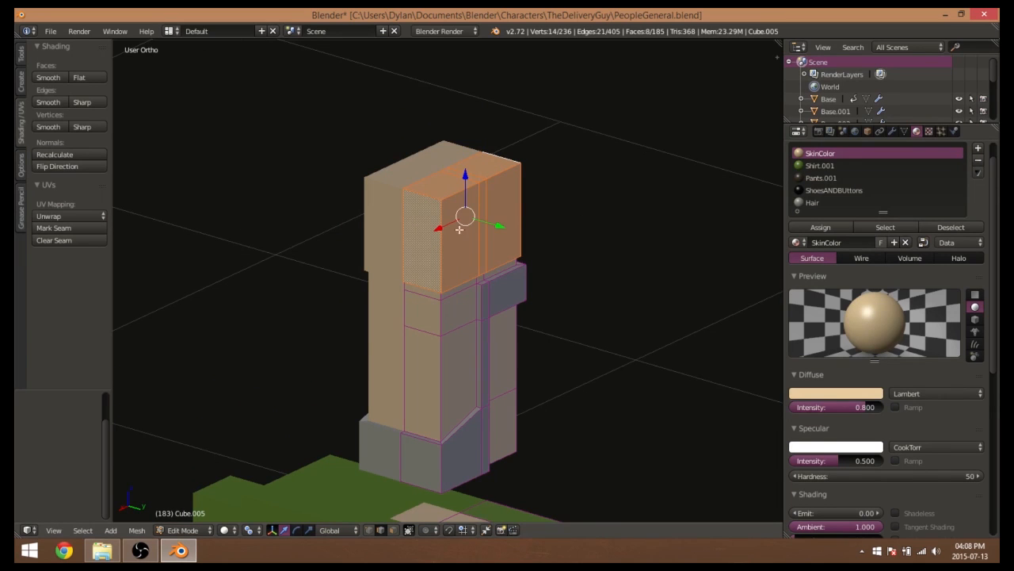
{"action": "left_click", "coordinate": [821, 178]}
{"action": "left_click", "coordinate": [821, 227]}
Add a horizontal loop cut around the hat's walls, slid down near the bottom edge at a factor of 0.673
{"action": "key", "text": "Tab"}
{"action": "middle_click_drag", "start_coordinate": [566, 312], "coordinate": [521, 312]}
{"action": "scroll", "coordinate": [578, 280], "scroll_direction": "down", "scroll_amount": 2}
{"action": "scroll", "coordinate": [491, 291], "scroll_direction": "down", "scroll_amount": 5}
{"action": "scroll", "coordinate": [546, 274], "scroll_direction": "down", "scroll_amount": 1}
{"action": "scroll", "coordinate": [546, 279], "scroll_direction": "up", "scroll_amount": 5}
{"action": "key", "text": "Tab"}
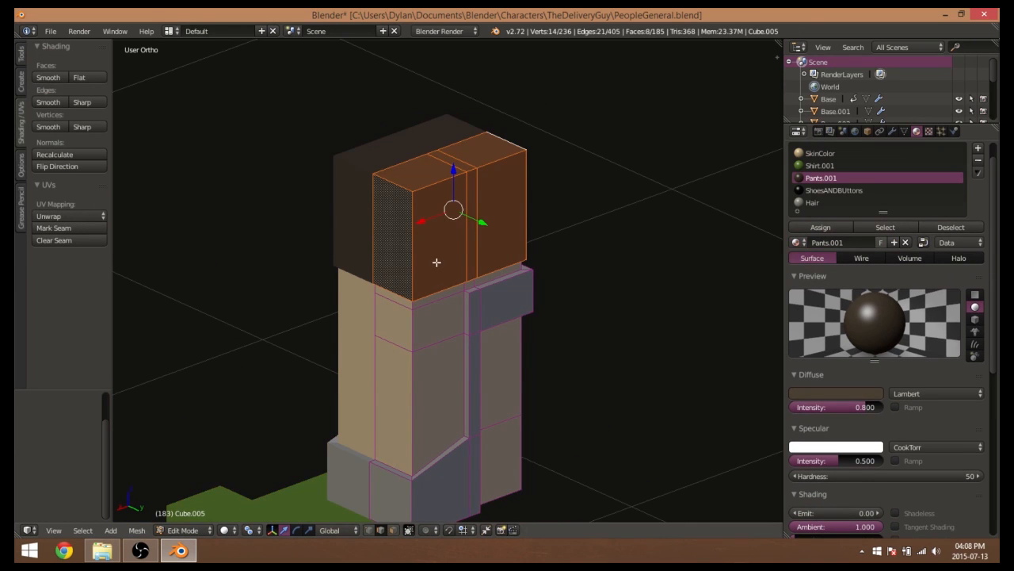
{"action": "key", "text": "ctrl+r"}
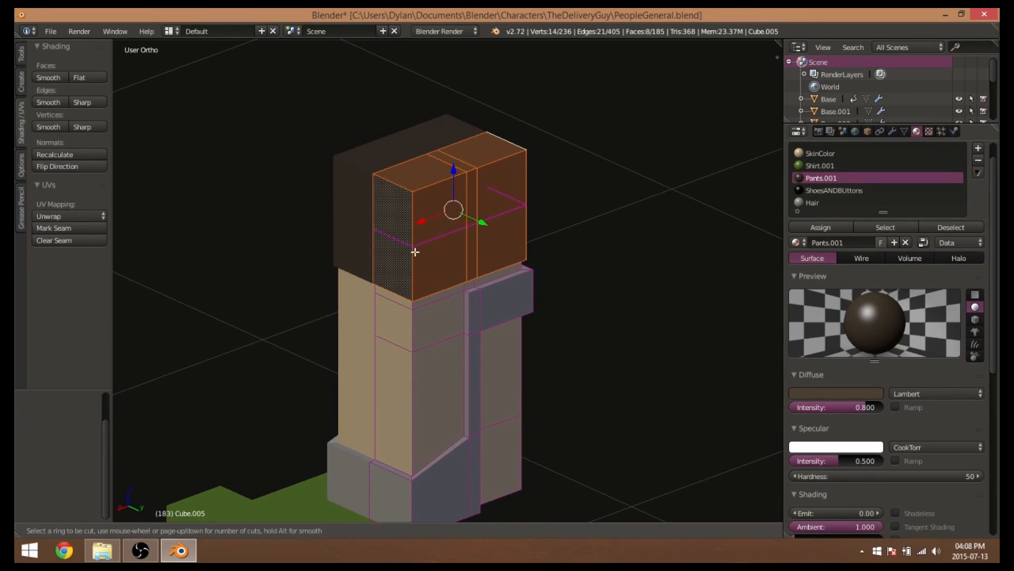
{"action": "left_click", "coordinate": [415, 251]}
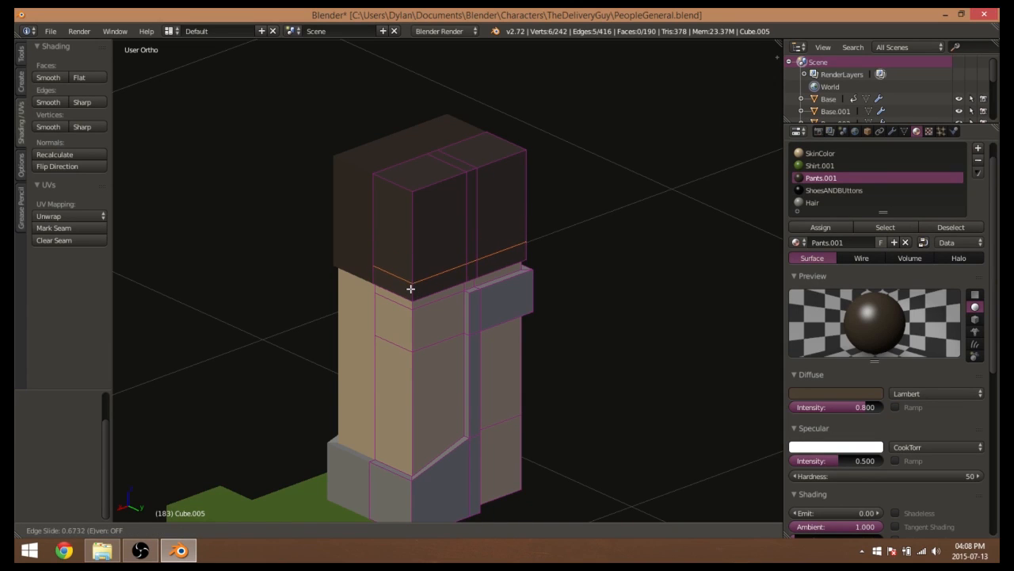
{"action": "left_click", "coordinate": [410, 288]}
Extrude the ring of faces along the hat's bottom and move it 0.218 outward along Y to start the brim
{"action": "left_click", "coordinate": [394, 530]}
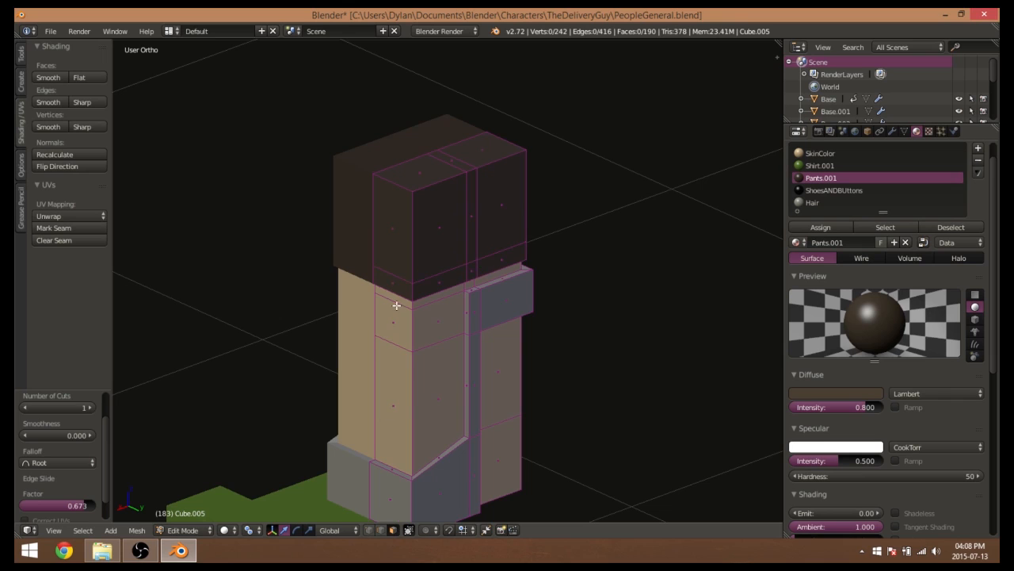
{"action": "right_click", "coordinate": [417, 294], "text": "alt"}
{"action": "key", "text": "e"}
{"action": "right_click", "coordinate": [457, 305]}
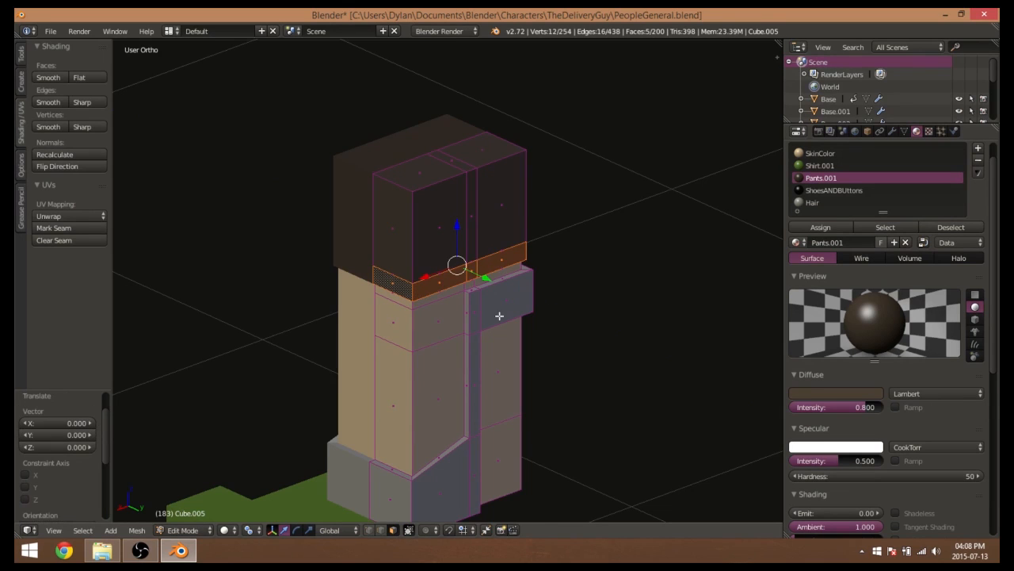
{"action": "key", "text": "g"}
{"action": "key", "text": "y"}
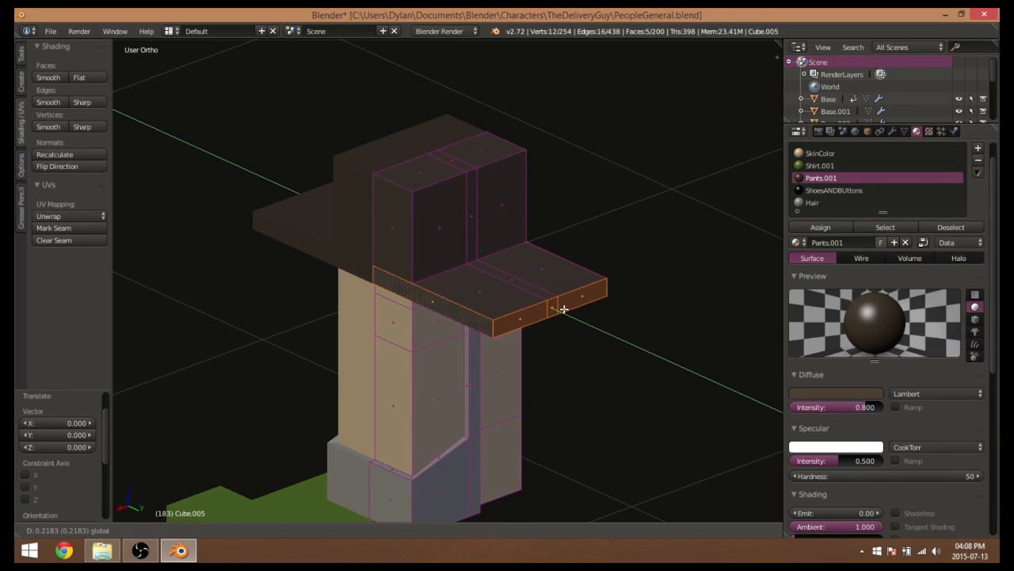
{"action": "left_click", "coordinate": [563, 309]}
Scale the brim's outer faces by about 1.88 along X and shift them slightly along Y
{"action": "key", "text": "s"}
{"action": "key", "text": "x"}
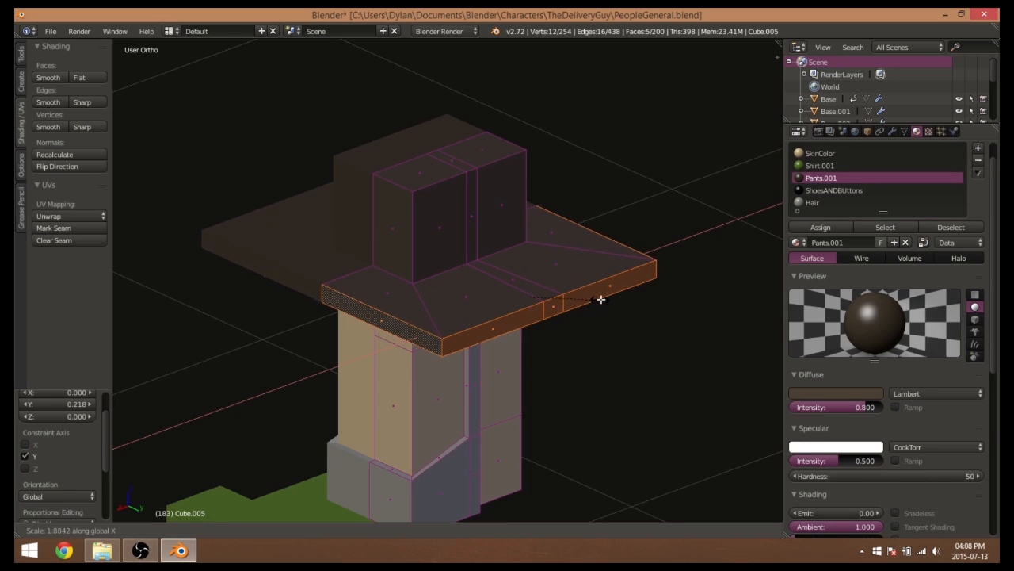
{"action": "left_click", "coordinate": [601, 298]}
{"action": "left_click_drag", "start_coordinate": [533, 303], "coordinate": [517, 299]}
Widen the brim's outer faces by a further factor of about 1.15 along X and move them 0.009 along Y
{"action": "middle_click_drag", "start_coordinate": [435, 369], "coordinate": [462, 365]}
{"action": "scroll", "coordinate": [542, 326], "scroll_direction": "down", "scroll_amount": 8}
{"action": "key", "text": "Tab"}
{"action": "scroll", "coordinate": [461, 366], "scroll_direction": "up", "scroll_amount": 8}
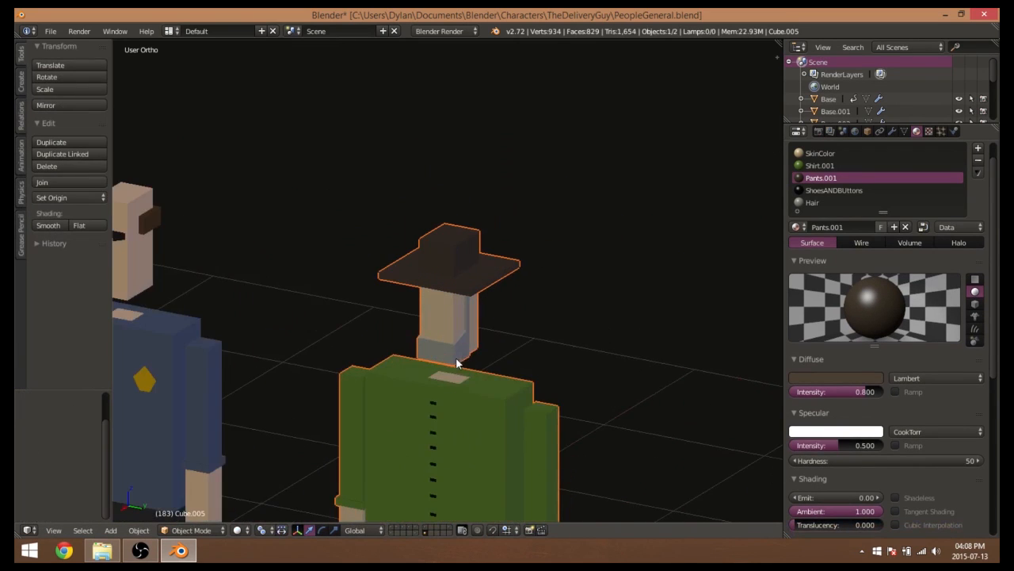
{"action": "key", "text": "Tab"}
{"action": "scroll", "coordinate": [440, 323], "scroll_direction": "up", "scroll_amount": 3}
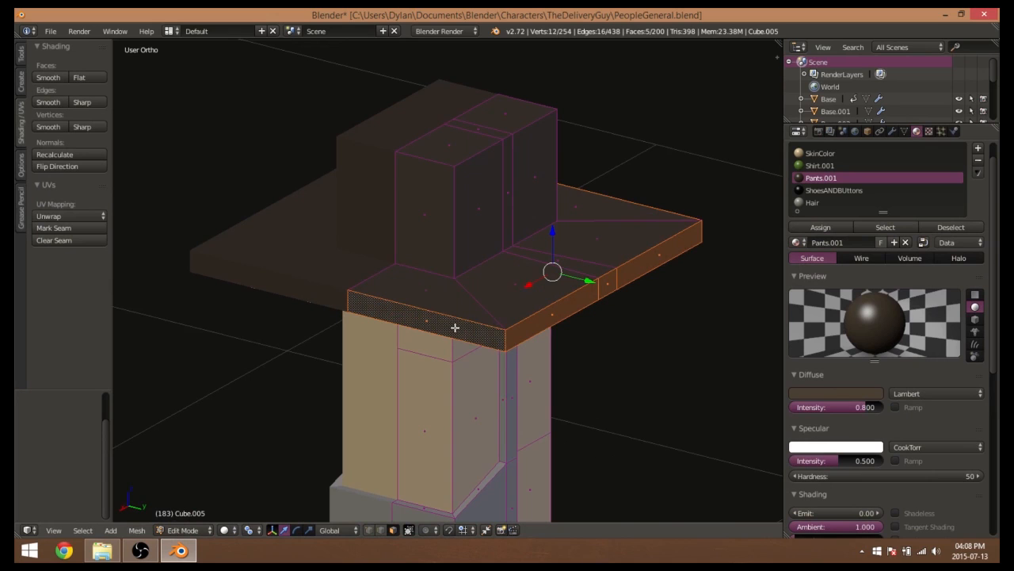
{"action": "key", "text": "s"}
{"action": "key", "text": "x"}
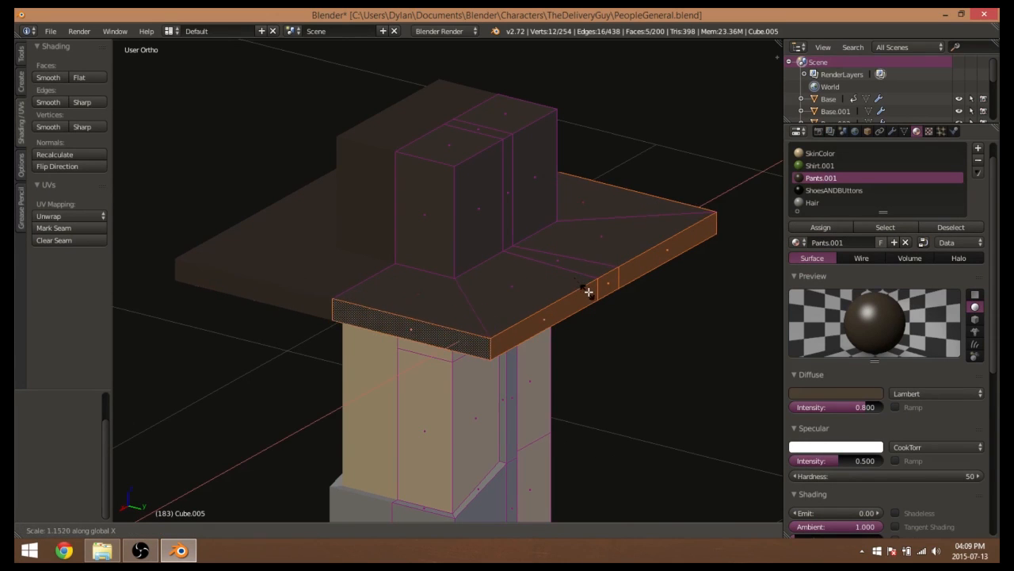
{"action": "left_click", "coordinate": [591, 298]}
{"action": "left_click_drag", "start_coordinate": [588, 282], "coordinate": [594, 285]}
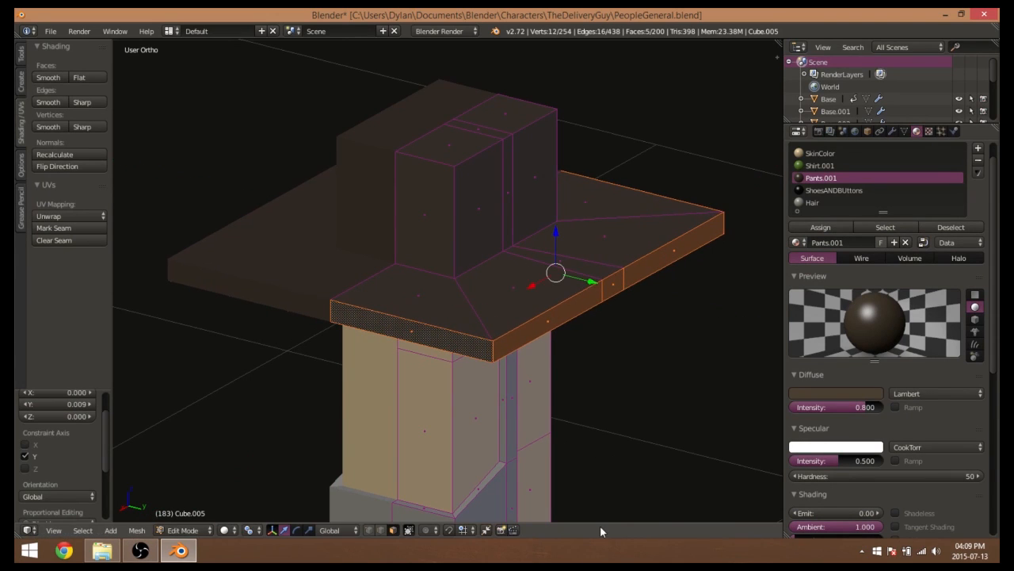
Try raising the brim's outer side faces along Z
{"action": "middle_click_drag", "start_coordinate": [625, 468], "coordinate": [626, 346]}
{"action": "right_click", "coordinate": [636, 303]}
{"action": "right_click", "coordinate": [671, 252], "text": "shift"}
{"action": "right_click", "coordinate": [693, 214], "text": "shift"}
{"action": "left_click_drag", "start_coordinate": [667, 219], "coordinate": [665, 208]}
{"action": "middle_click_drag", "start_coordinate": [665, 208], "coordinate": [622, 356]}
{"action": "left_click_drag", "start_coordinate": [665, 161], "coordinate": [659, 193]}
{"action": "middle_click_drag", "start_coordinate": [659, 194], "coordinate": [607, 201]}
Lower the three center edges on the hat's top along Z by 0.017 plus a further 0.013 to form a crease
{"action": "right_click", "coordinate": [504, 140]}
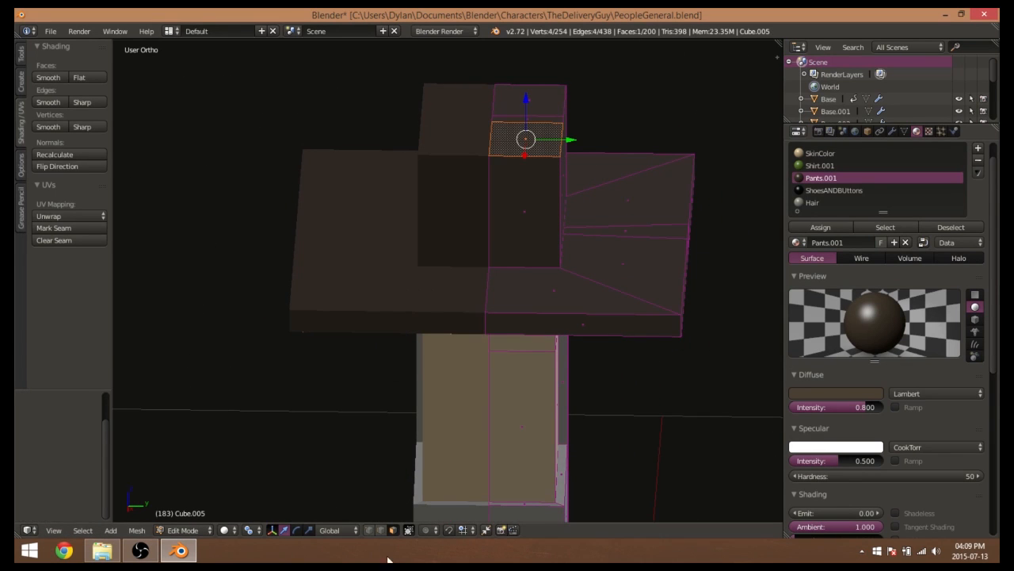
{"action": "left_click", "coordinate": [380, 529]}
{"action": "right_click", "coordinate": [492, 101]}
{"action": "right_click", "coordinate": [493, 118], "text": "shift"}
{"action": "right_click", "coordinate": [490, 137], "text": "shift"}
{"action": "left_click_drag", "start_coordinate": [495, 86], "coordinate": [495, 96]}
{"action": "middle_click_drag", "start_coordinate": [494, 96], "coordinate": [574, 298]}
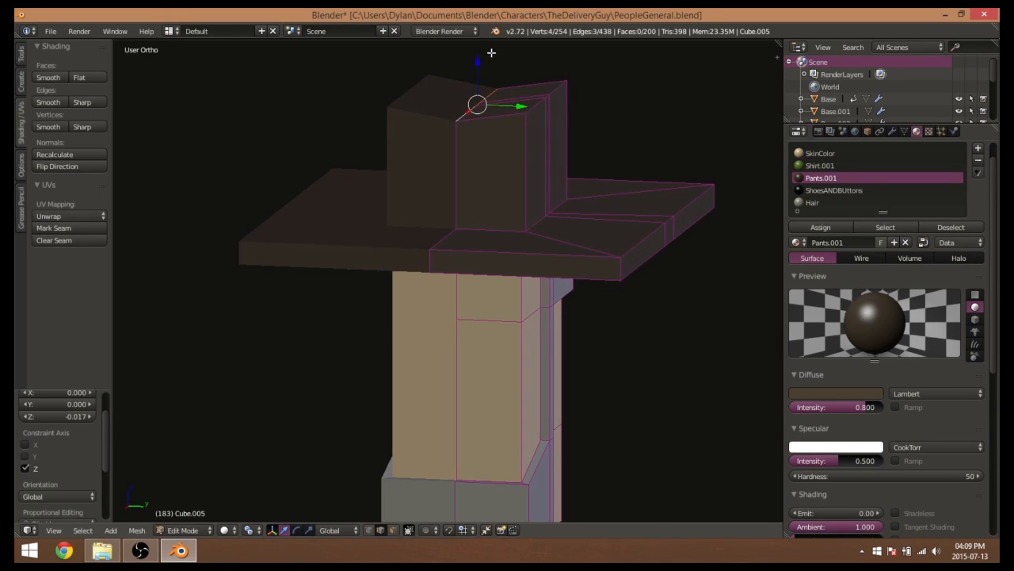
{"action": "left_click_drag", "start_coordinate": [476, 65], "coordinate": [476, 74]}
Extrude the three outer side faces of the brim and move them 0.013 outward along Y
{"action": "middle_click_drag", "start_coordinate": [542, 221], "coordinate": [516, 243]}
{"action": "right_click", "coordinate": [550, 259]}
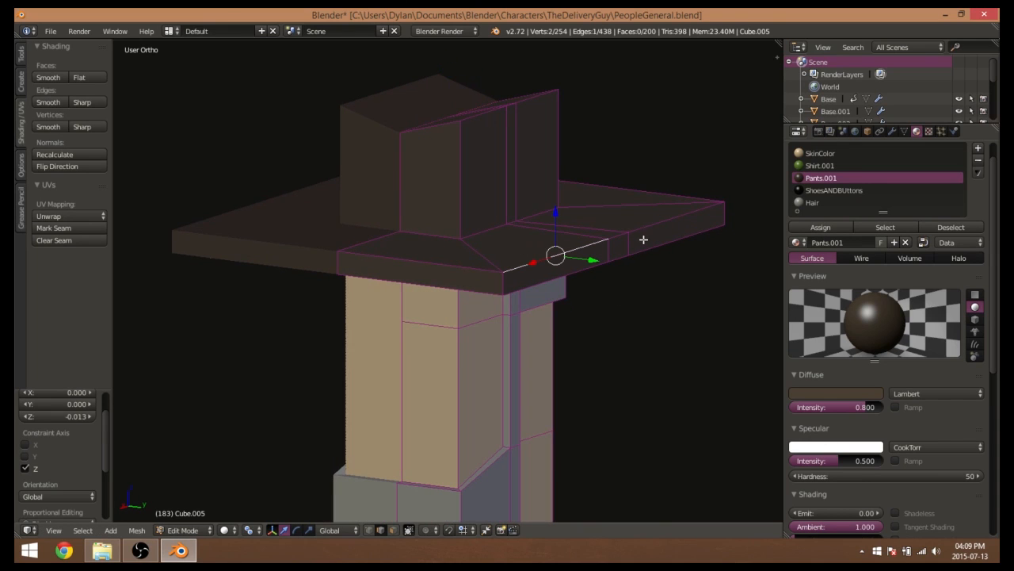
{"action": "left_click", "coordinate": [394, 530]}
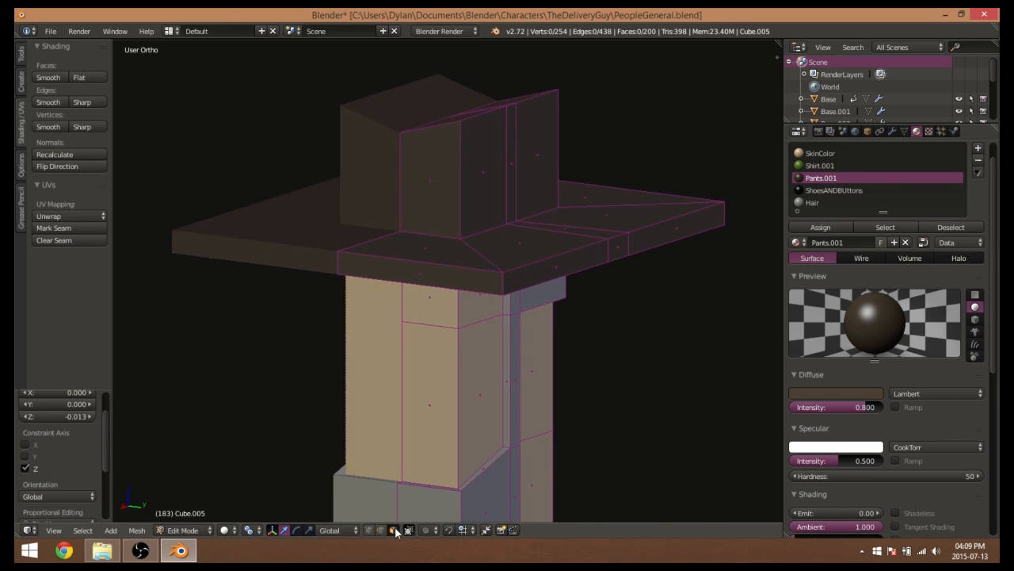
{"action": "right_click", "coordinate": [524, 281], "text": "alt"}
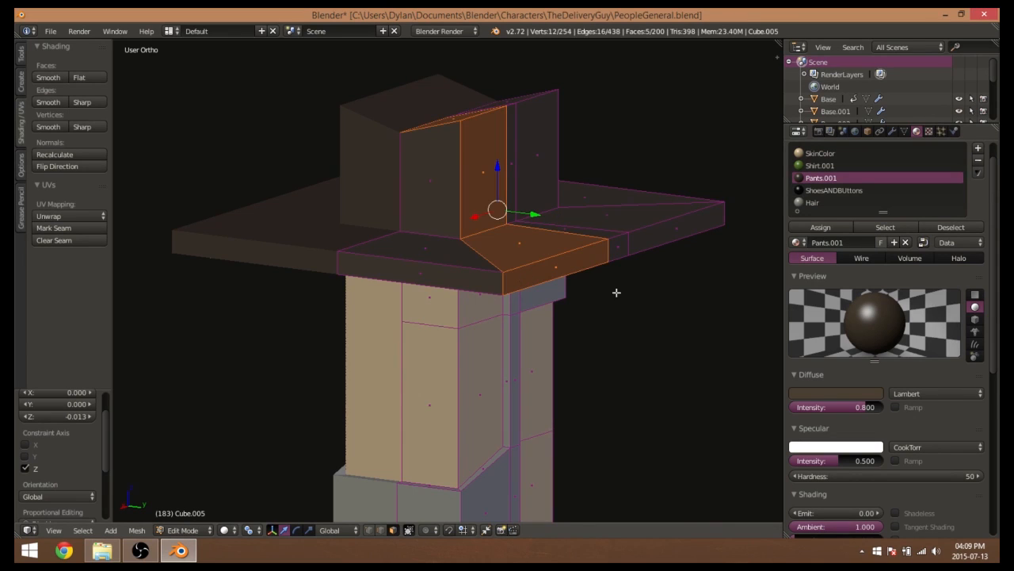
{"action": "right_click", "coordinate": [673, 229]}
{"action": "right_click", "coordinate": [618, 248], "text": "shift"}
{"action": "right_click", "coordinate": [568, 259], "text": "shift"}
{"action": "key", "text": "e"}
{"action": "right_click", "coordinate": [612, 269]}
{"action": "left_click_drag", "start_coordinate": [645, 254], "coordinate": [648, 253]}
{"action": "middle_click_drag", "start_coordinate": [603, 254], "coordinate": [478, 329]}
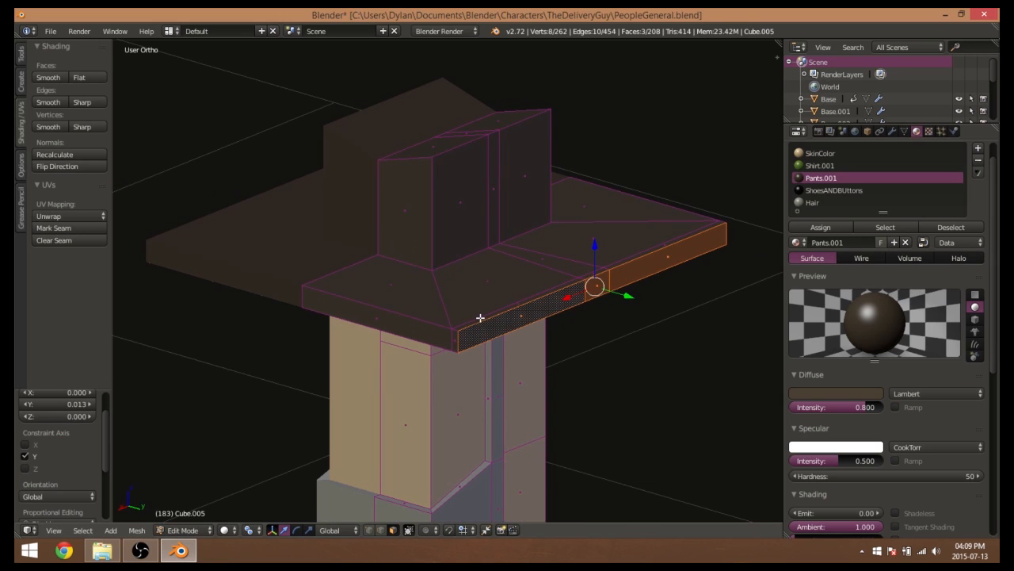
Extrude the three narrow top faces of the brim's outer strip and raise them 0.009 plus a further 0.015 along Z
{"action": "right_click", "coordinate": [491, 316]}
{"action": "right_click", "coordinate": [601, 274], "text": "shift"}
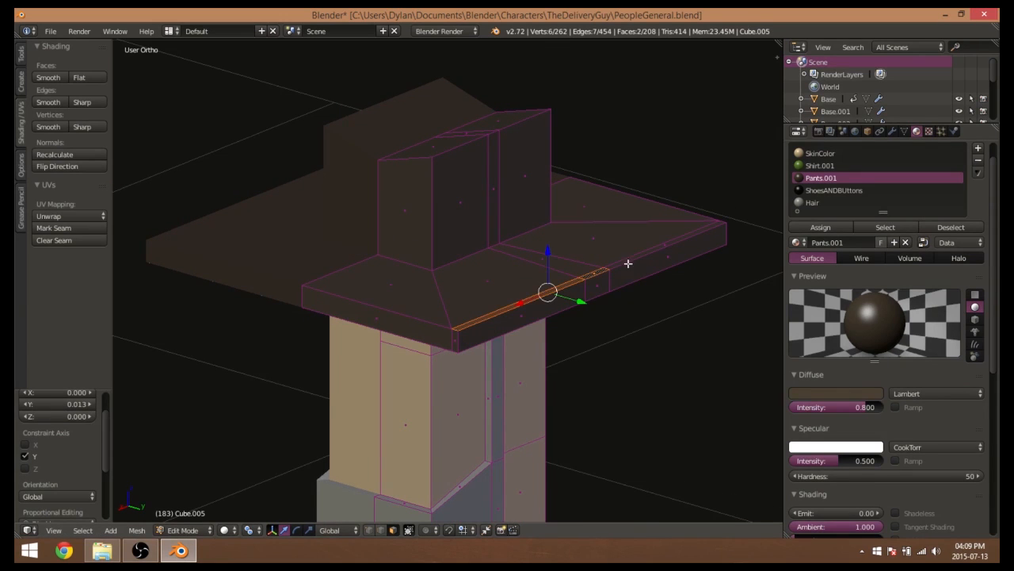
{"action": "right_click", "coordinate": [632, 262], "text": "shift"}
{"action": "key", "text": "ctrl+z"}
{"action": "right_click", "coordinate": [642, 253], "text": "shift"}
{"action": "key", "text": "e"}
{"action": "left_click", "coordinate": [647, 258]}
{"action": "left_click_drag", "start_coordinate": [593, 238], "coordinate": [592, 214]}
{"action": "middle_click_drag", "start_coordinate": [609, 305], "coordinate": [627, 277]}
{"action": "scroll", "coordinate": [627, 276], "scroll_direction": "up", "scroll_amount": 2}
{"action": "middle_click_drag", "start_coordinate": [620, 224], "coordinate": [582, 243], "text": "shift"}
{"action": "scroll", "coordinate": [582, 242], "scroll_direction": "down", "scroll_amount": 2}
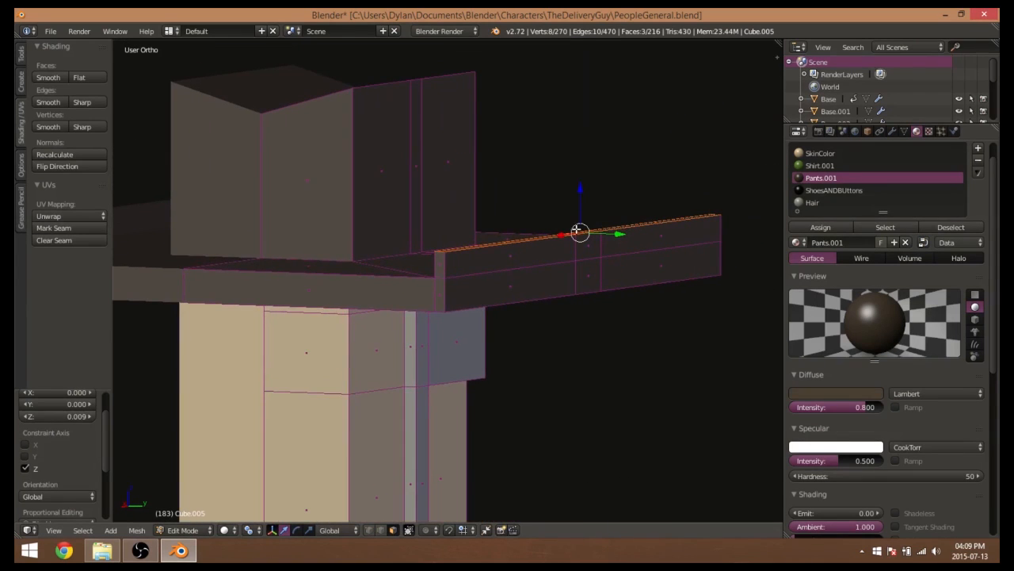
{"action": "left_click_drag", "start_coordinate": [582, 204], "coordinate": [579, 186]}
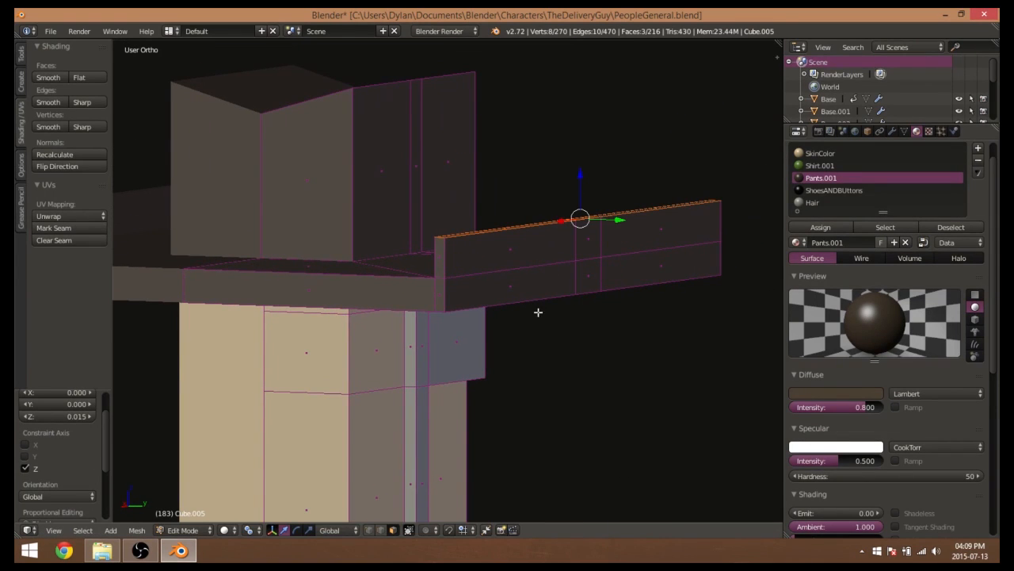
Raise the brim's lower outer edges 0.012 along Z to slope the underside of the lip
{"action": "right_click", "coordinate": [491, 308]}
{"action": "right_click", "coordinate": [639, 290], "text": "alt"}
{"action": "key", "text": "e"}
{"action": "key", "text": "z"}
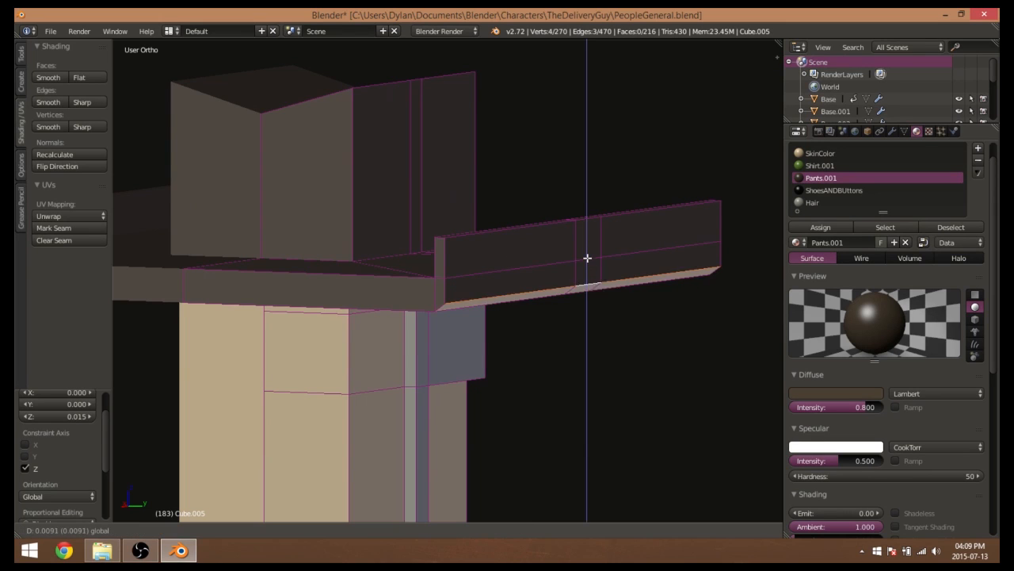
{"action": "left_click", "coordinate": [586, 256]}
{"action": "middle_click_drag", "start_coordinate": [586, 256], "coordinate": [554, 272]}
Select all faces of the brim's upturned lip and move them 0.008 outward along Y
{"action": "left_click", "coordinate": [392, 529]}
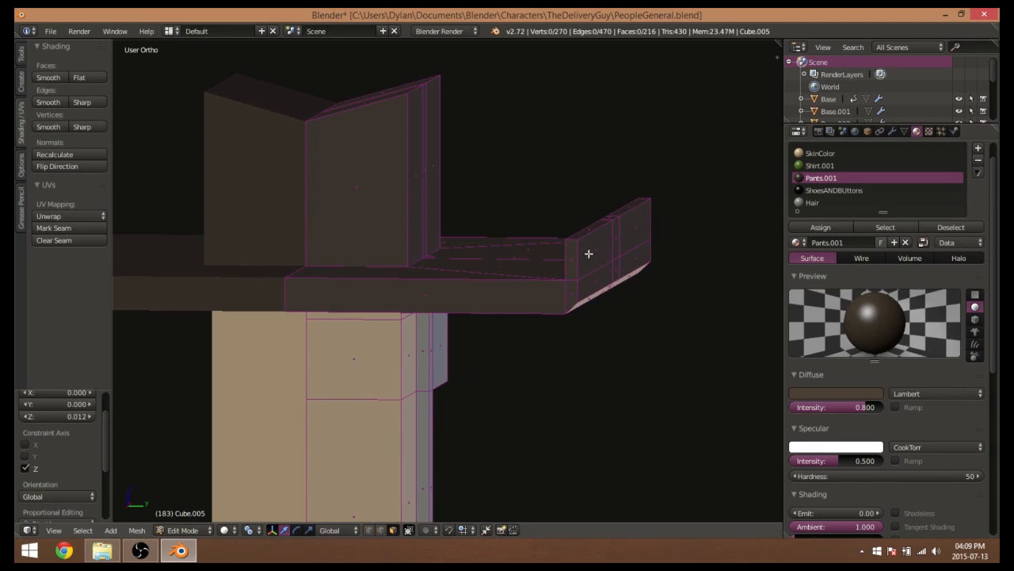
{"action": "key", "text": "l"}
{"action": "key", "text": "g"}
{"action": "key", "text": "y"}
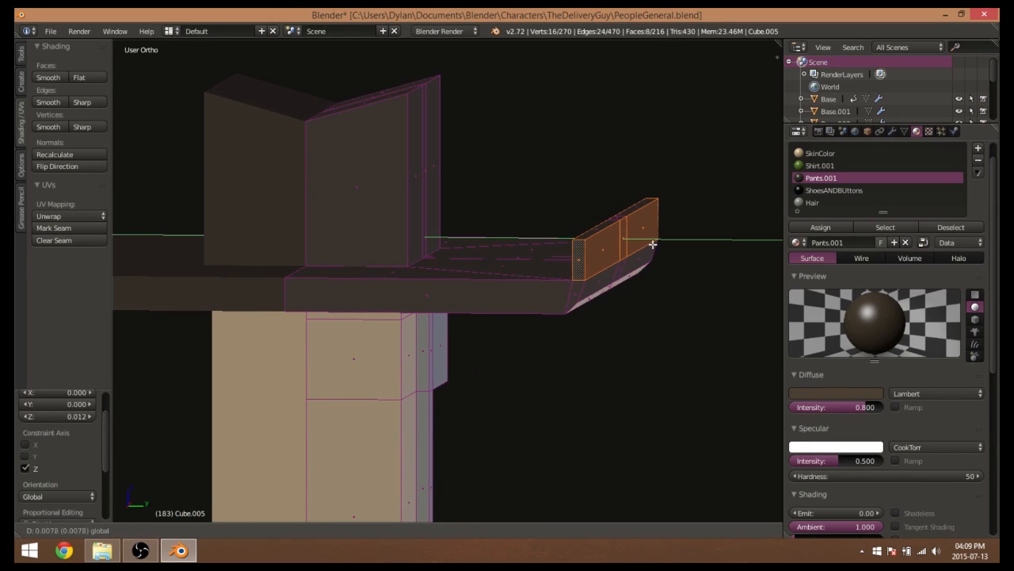
{"action": "left_click", "coordinate": [653, 244]}
Move the lip's three top faces slightly outward along Y so the lip flares
{"action": "right_click", "coordinate": [599, 229]}
{"action": "right_click", "coordinate": [625, 215], "text": "shift"}
{"action": "right_click", "coordinate": [617, 218], "text": "shift"}
{"action": "key", "text": "g"}
{"action": "key", "text": "y"}
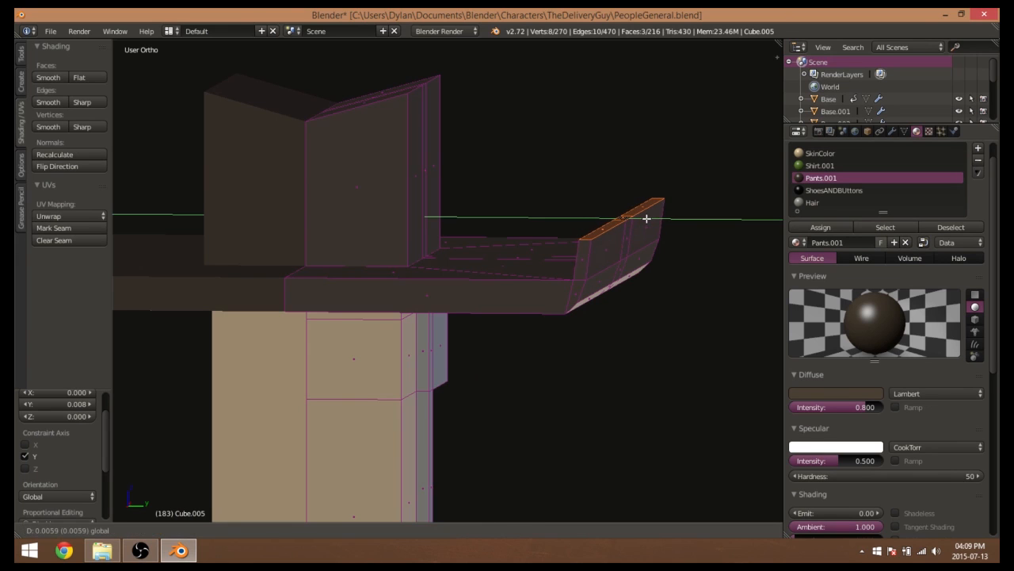
{"action": "left_click", "coordinate": [634, 221]}
Examine the curled brim's shape on the whole character outside mesh editing
{"action": "scroll", "coordinate": [626, 310], "scroll_direction": "down", "scroll_amount": 4}
{"action": "middle_click_drag", "start_coordinate": [621, 347], "coordinate": [627, 264]}
{"action": "key", "text": "Tab"}
{"action": "scroll", "coordinate": [546, 358], "scroll_direction": "down", "scroll_amount": 4}
{"action": "scroll", "coordinate": [554, 284], "scroll_direction": "down", "scroll_amount": 5}
{"action": "middle_click_drag", "start_coordinate": [554, 284], "coordinate": [614, 279]}
{"action": "scroll", "coordinate": [614, 262], "scroll_direction": "up", "scroll_amount": 5}
{"action": "middle_click_drag", "start_coordinate": [615, 237], "coordinate": [536, 339]}
Try to scale the brim's front and back center edges apart along X
{"action": "key", "text": "Tab"}
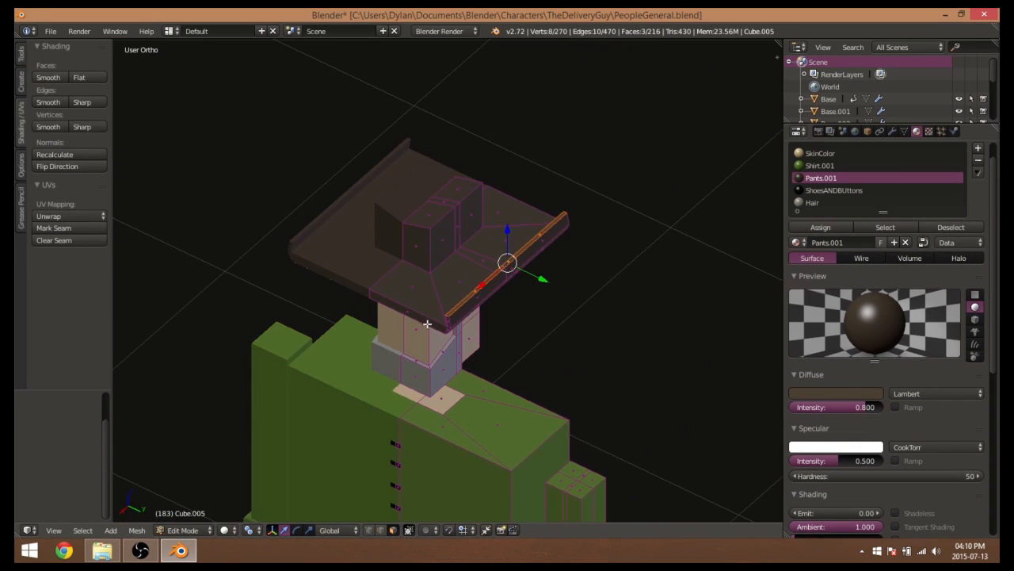
{"action": "middle_click_drag", "start_coordinate": [427, 321], "coordinate": [467, 334], "text": "shift"}
{"action": "scroll", "coordinate": [468, 336], "scroll_direction": "up", "scroll_amount": 3}
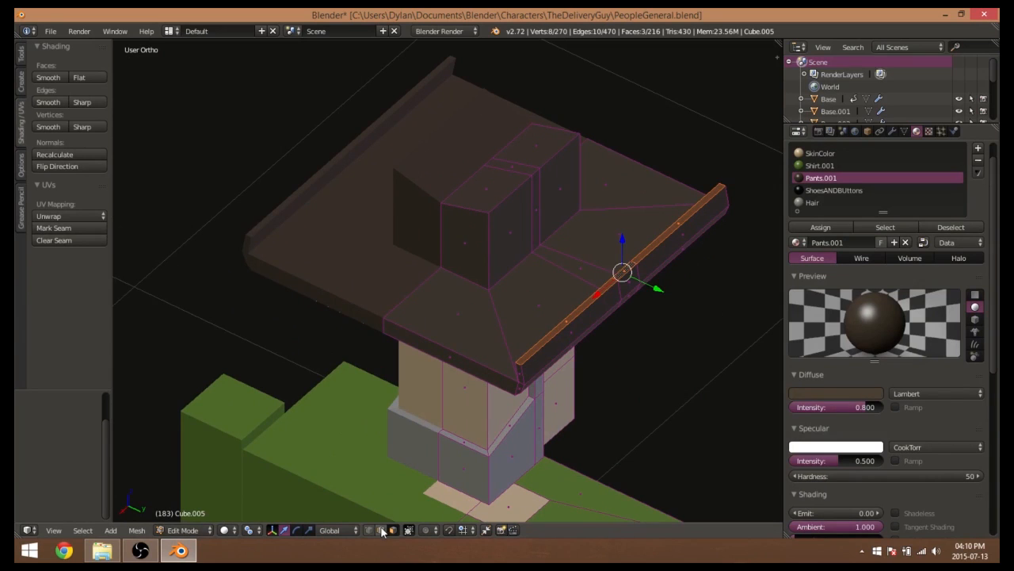
{"action": "right_click", "coordinate": [386, 321]}
{"action": "middle_click_drag", "start_coordinate": [564, 303], "coordinate": [403, 297]}
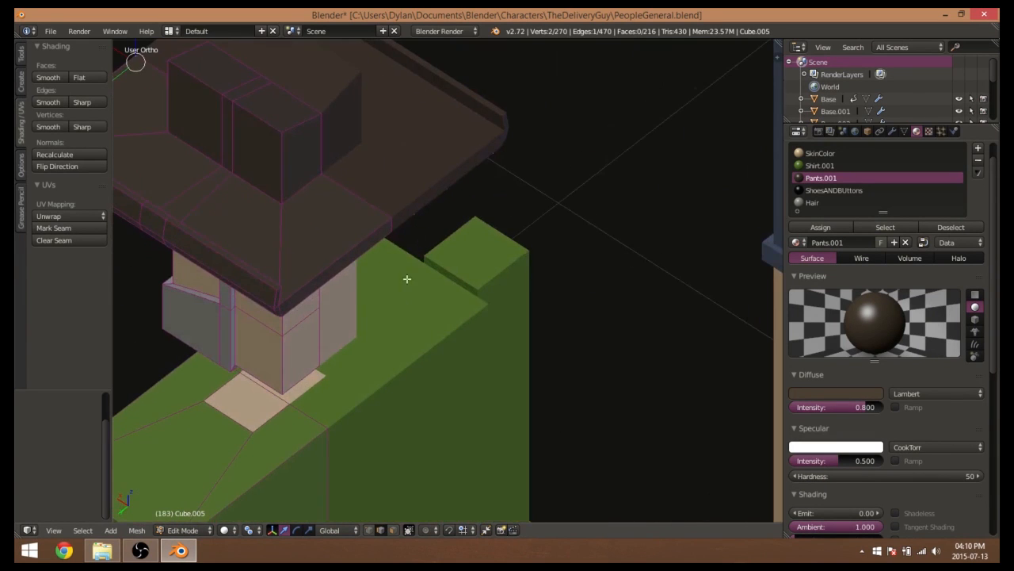
{"action": "right_click", "coordinate": [392, 224], "text": "shift"}
{"action": "middle_click_drag", "start_coordinate": [392, 229], "coordinate": [476, 229]}
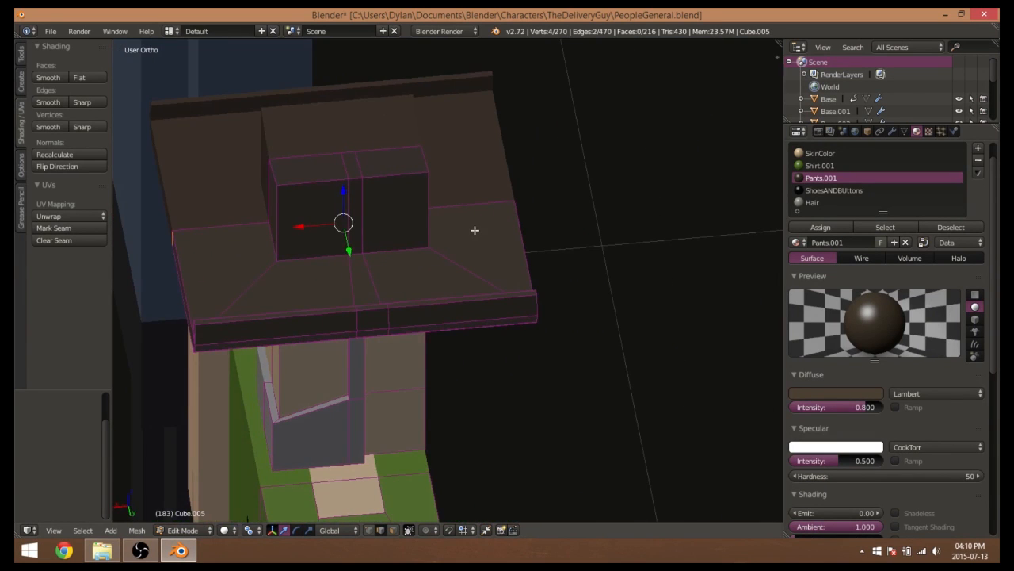
{"action": "key", "text": "s"}
{"action": "key", "text": "x"}
{"action": "left_click", "coordinate": [529, 231]}
{"action": "middle_click_drag", "start_coordinate": [414, 224], "coordinate": [471, 242]}
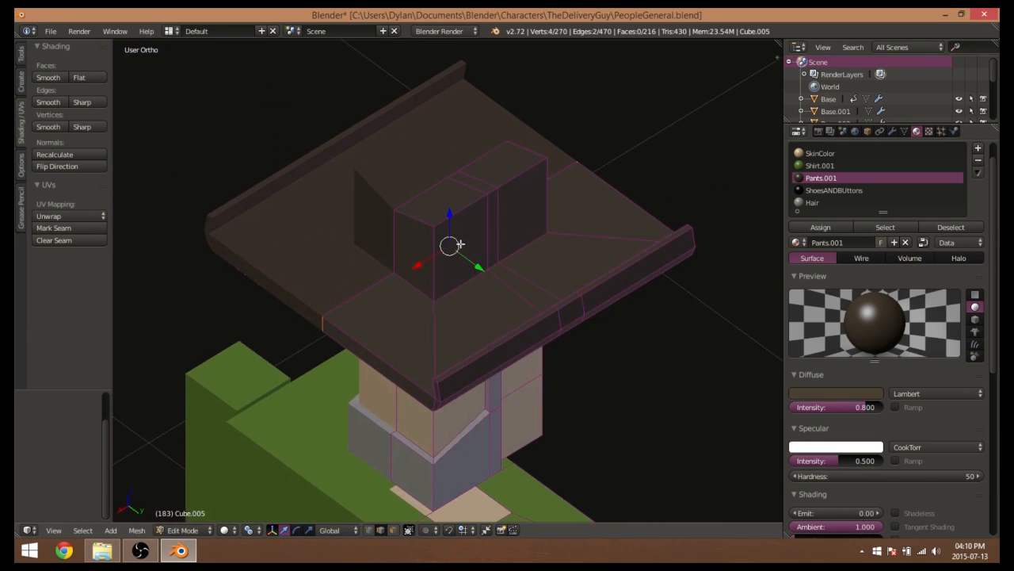
Pull the brim's front center edge outward along X by 0.039 plus a further small amount to form a point
{"action": "right_click", "coordinate": [319, 323]}
{"action": "key", "text": "g"}
{"action": "key", "text": "x"}
{"action": "left_click", "coordinate": [287, 341]}
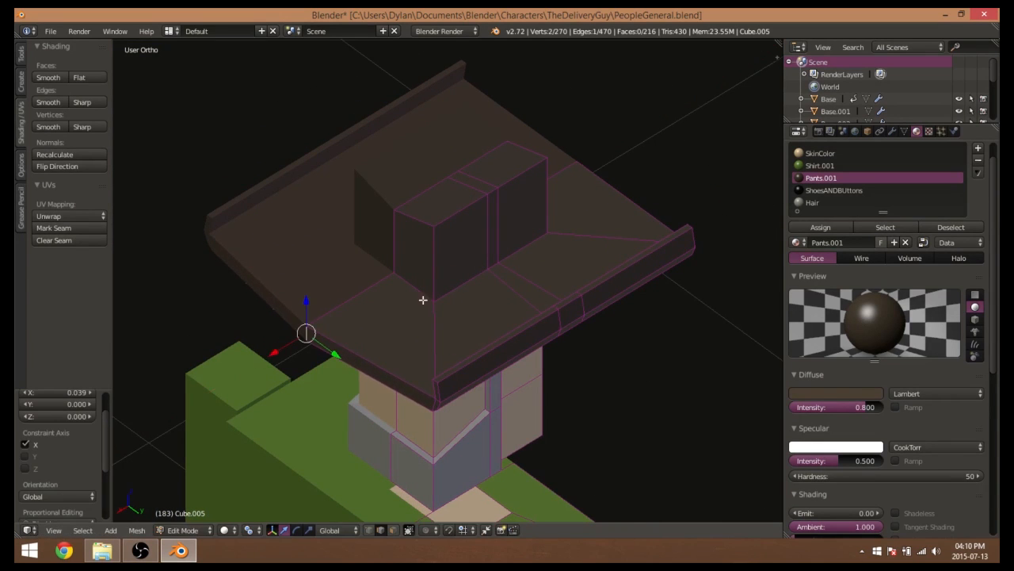
{"action": "middle_click_drag", "start_coordinate": [421, 296], "coordinate": [423, 245]}
{"action": "key", "text": "g"}
{"action": "key", "text": "x"}
{"action": "left_click", "coordinate": [414, 272]}
{"action": "middle_click_drag", "start_coordinate": [414, 272], "coordinate": [456, 238]}
Leave mesh editing and save the file
{"action": "key", "text": "Tab"}
{"action": "scroll", "coordinate": [456, 238], "scroll_direction": "down", "scroll_amount": 5}
{"action": "middle_click_drag", "start_coordinate": [444, 399], "coordinate": [487, 248], "text": "shift"}
{"action": "middle_click_drag", "start_coordinate": [485, 319], "coordinate": [476, 261], "text": "shift"}
{"action": "scroll", "coordinate": [476, 227], "scroll_direction": "down", "scroll_amount": 3}
{"action": "key", "text": "ctrl+s"}
Examine the complete character with its hat beside the police officer
{"action": "scroll", "coordinate": [492, 282], "scroll_direction": "up", "scroll_amount": 4}
{"action": "scroll", "coordinate": [476, 260], "scroll_direction": "down", "scroll_amount": 4}
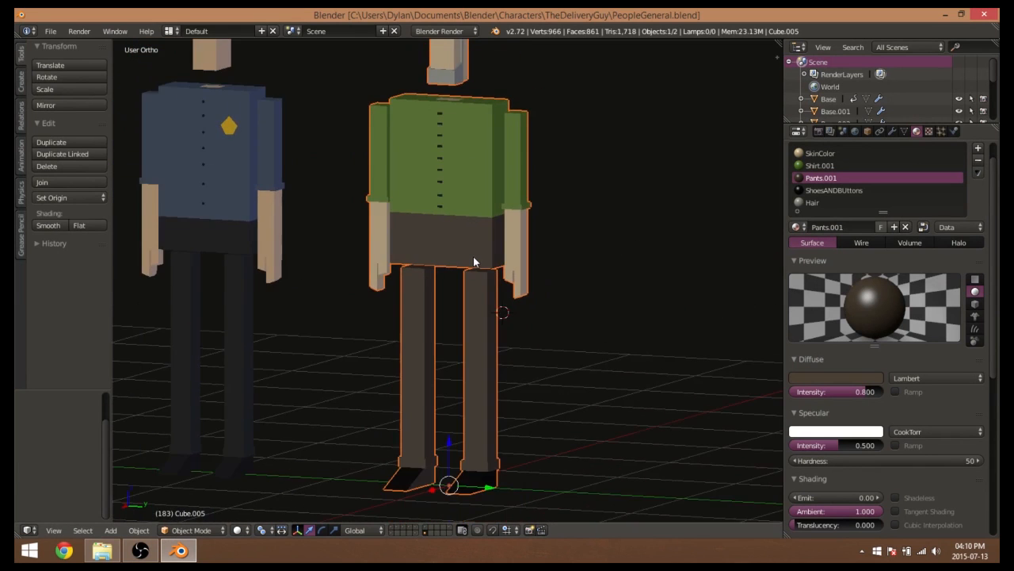
{"action": "scroll", "coordinate": [467, 268], "scroll_direction": "up", "scroll_amount": 3}
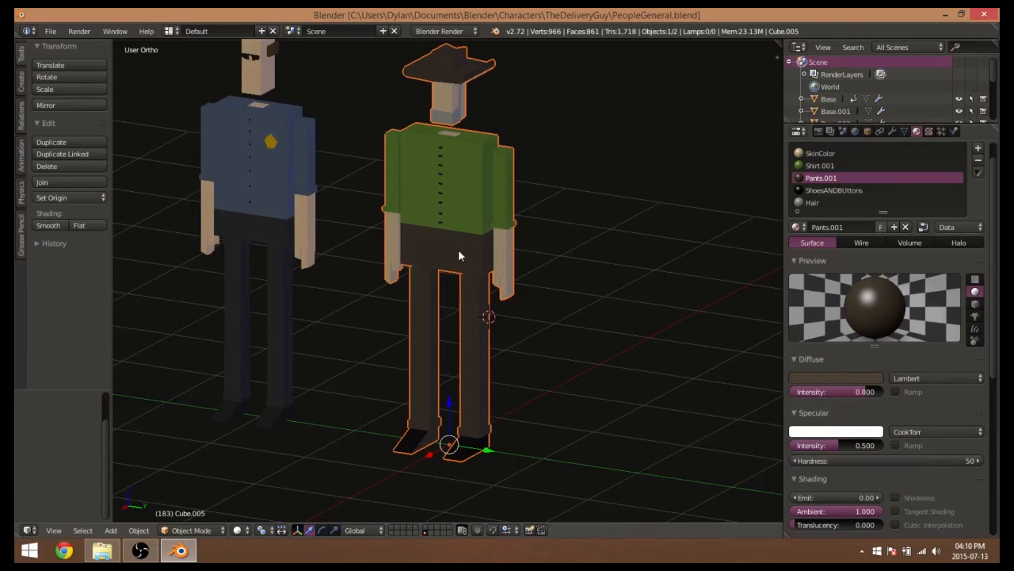
{"action": "middle_click_drag", "start_coordinate": [458, 249], "coordinate": [462, 264], "text": "shift"}
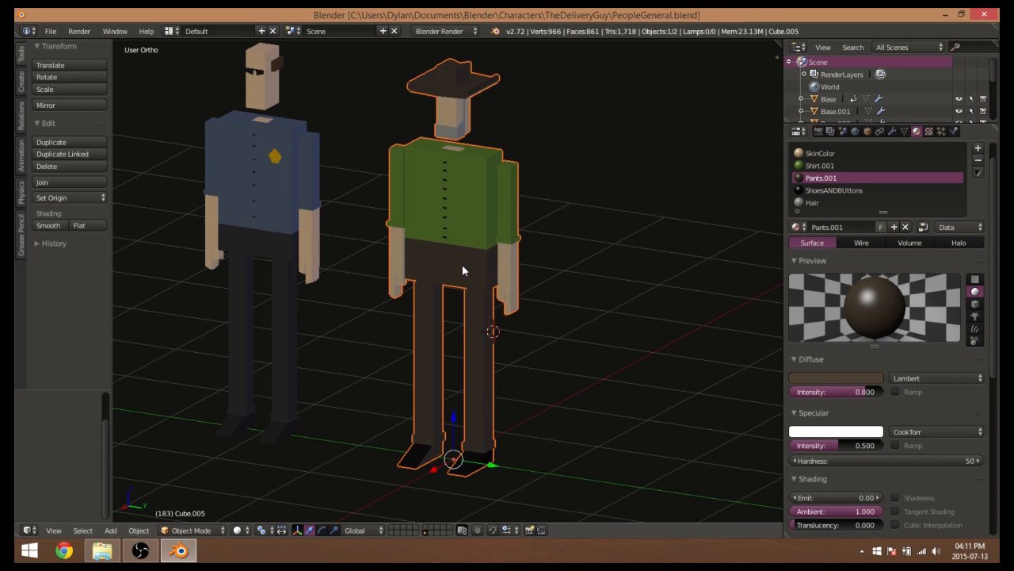
{"action": "scroll", "coordinate": [462, 266], "scroll_direction": "down", "scroll_amount": 2}
{"action": "mouse_move", "coordinate": [462, 266]}
{"action": "middle_mouse_down"}
{"action": "mouse_move", "coordinate": [491, 280]}
{"action": "mouse_move", "coordinate": [485, 271]}
{"action": "mouse_move", "coordinate": [456, 278]}
{"action": "middle_mouse_up"}
{"action": "scroll", "coordinate": [456, 278], "scroll_direction": "up", "scroll_amount": 4}
{"action": "scroll", "coordinate": [456, 274], "scroll_direction": "down", "scroll_amount": 3}
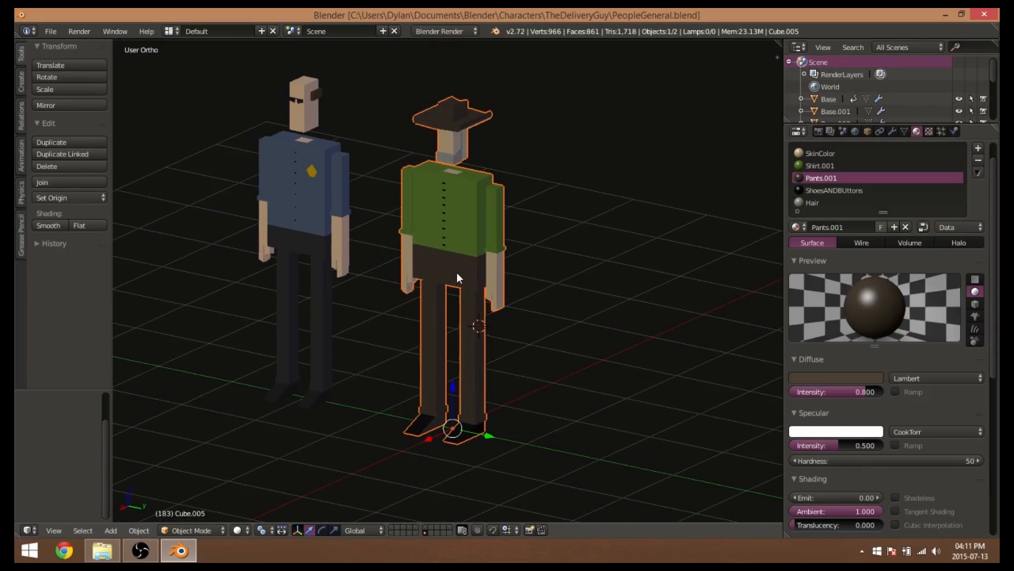
Show the lamp and camera layer together with the characters' layer and render the image from the camera view
{"action": "key", "text": "KP_0"}
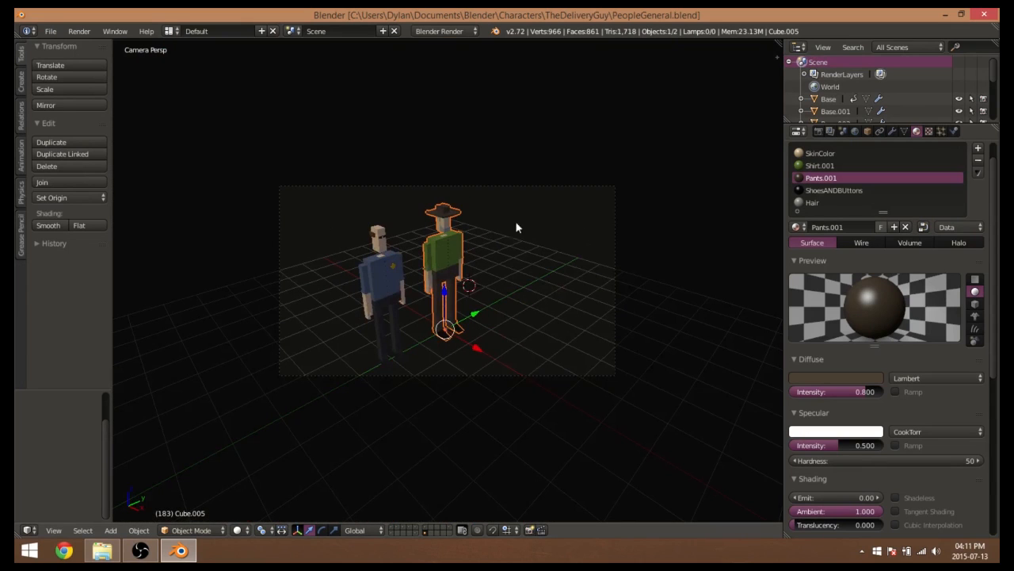
{"action": "left_click", "coordinate": [415, 531]}
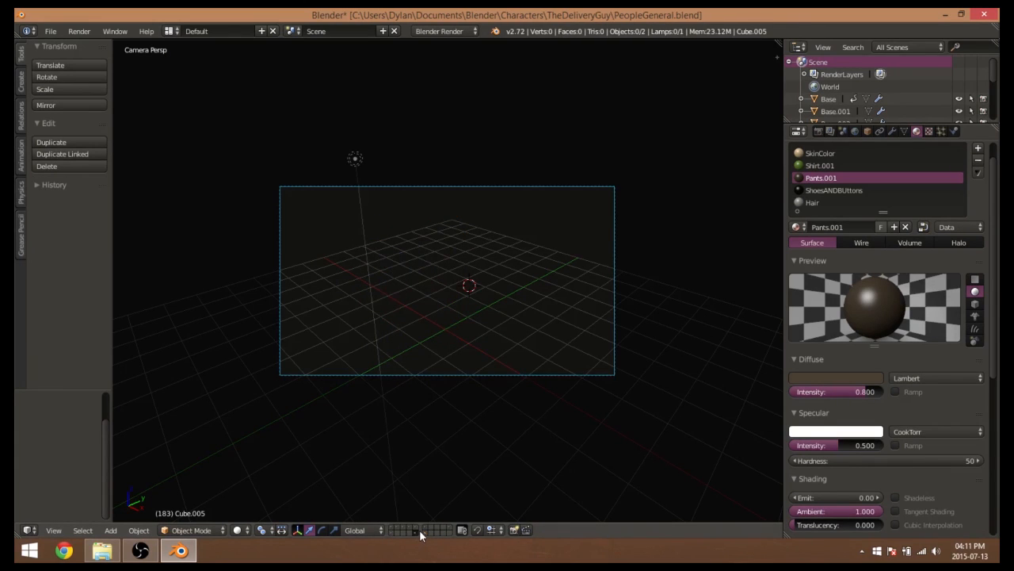
{"action": "left_click", "coordinate": [425, 530]}
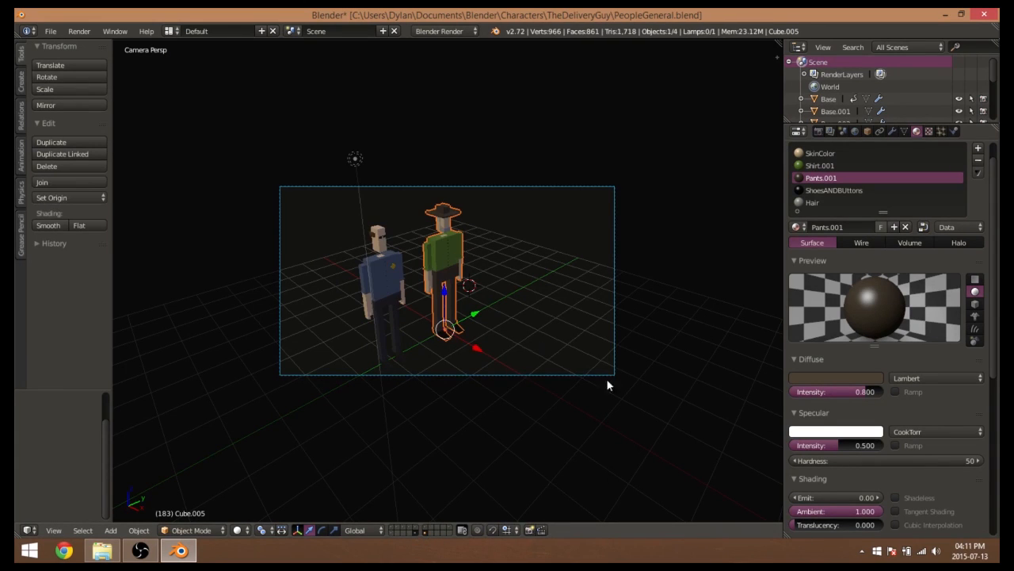
{"action": "key", "text": "F12"}
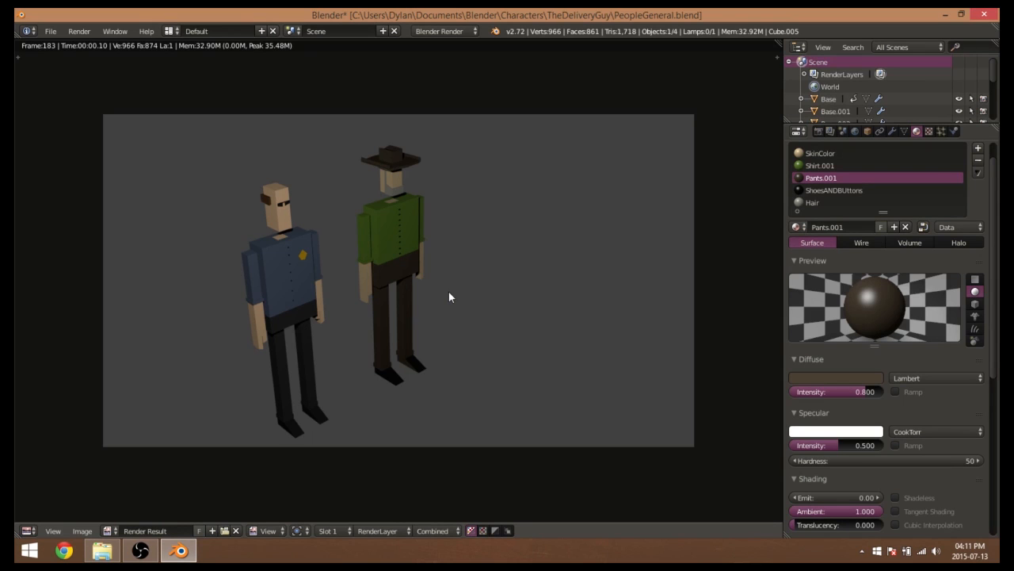
{"action": "key", "text": "Tab"}
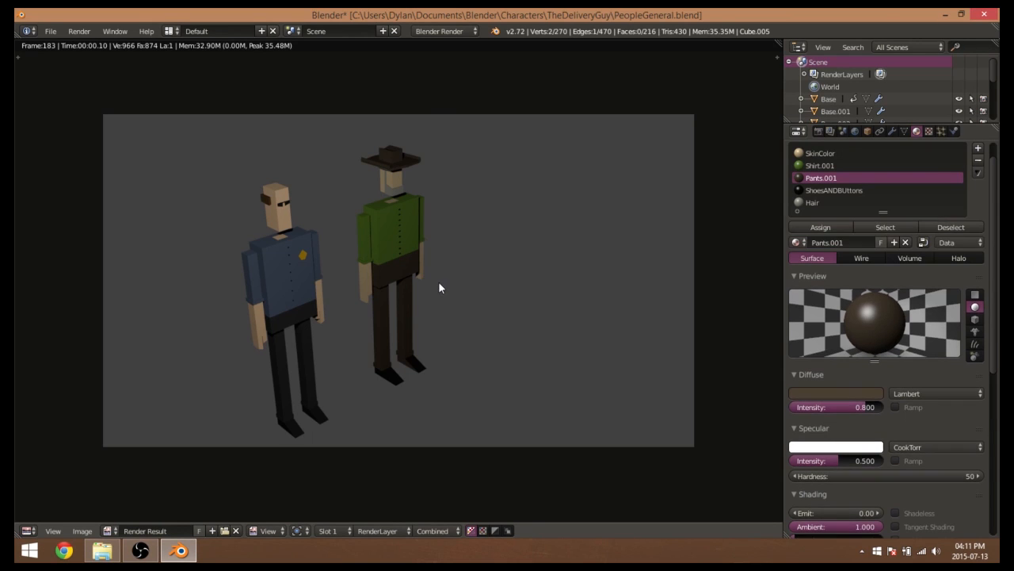